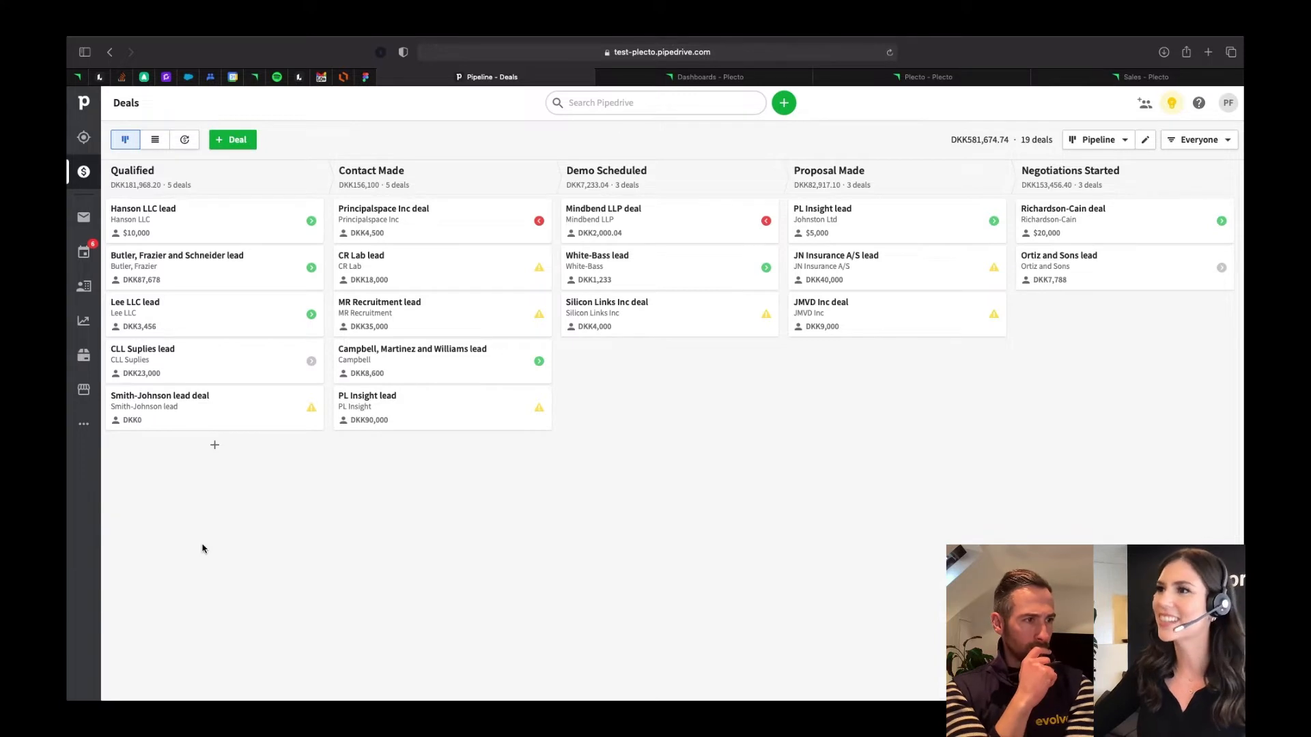
- Search the Pipedrive Marketplace for Plecto and open the Plecto app's page
click(84, 390)
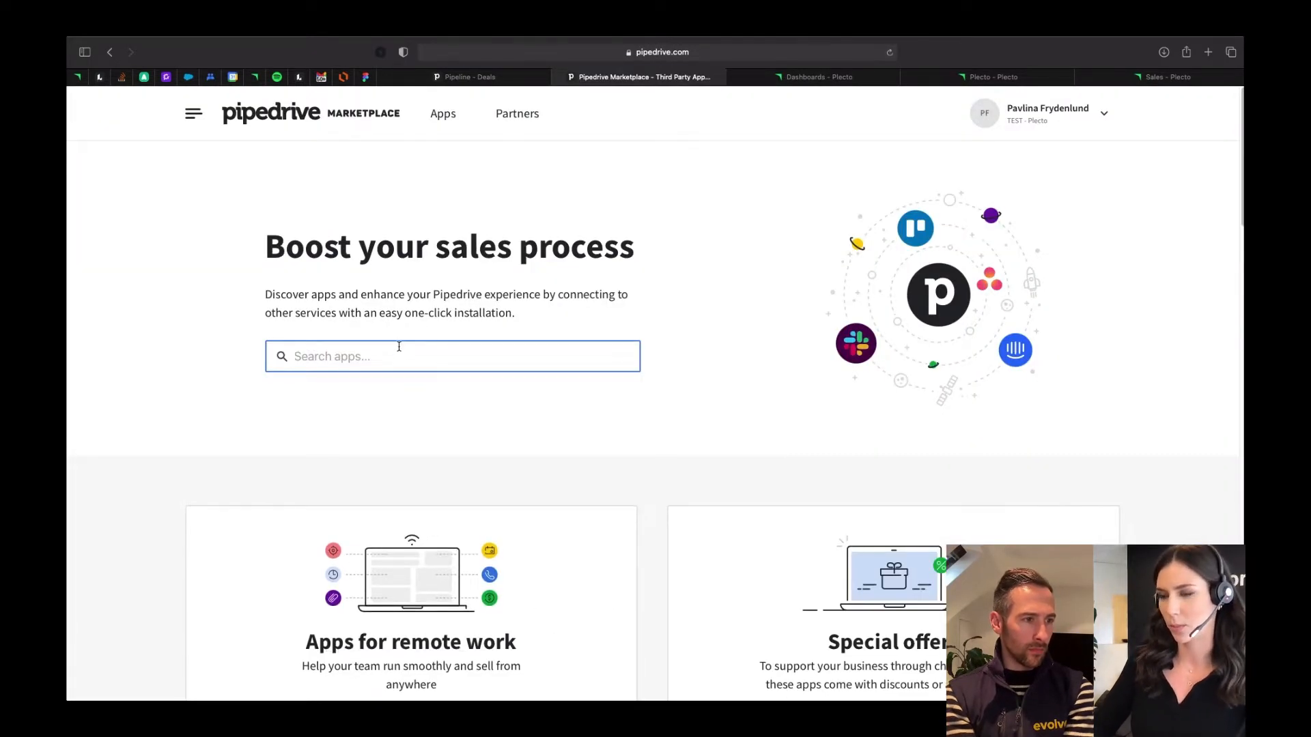
text(plect)
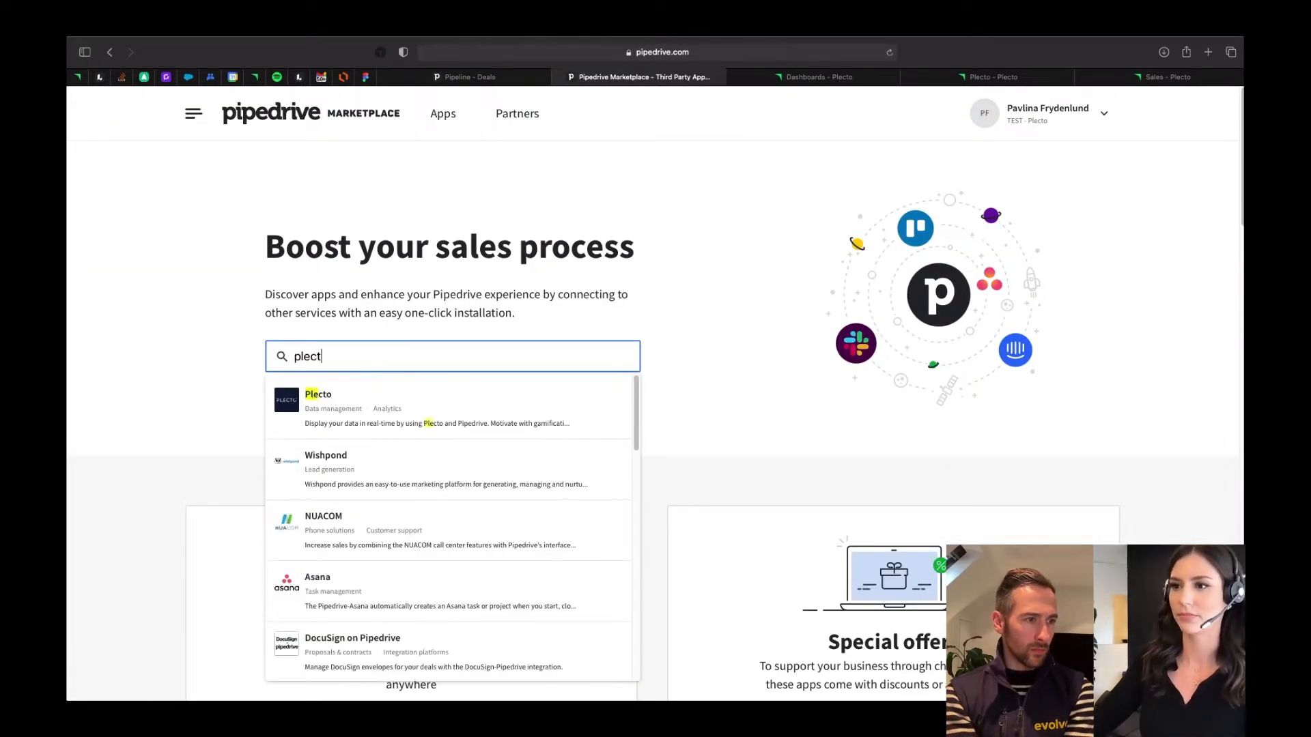
click(362, 389)
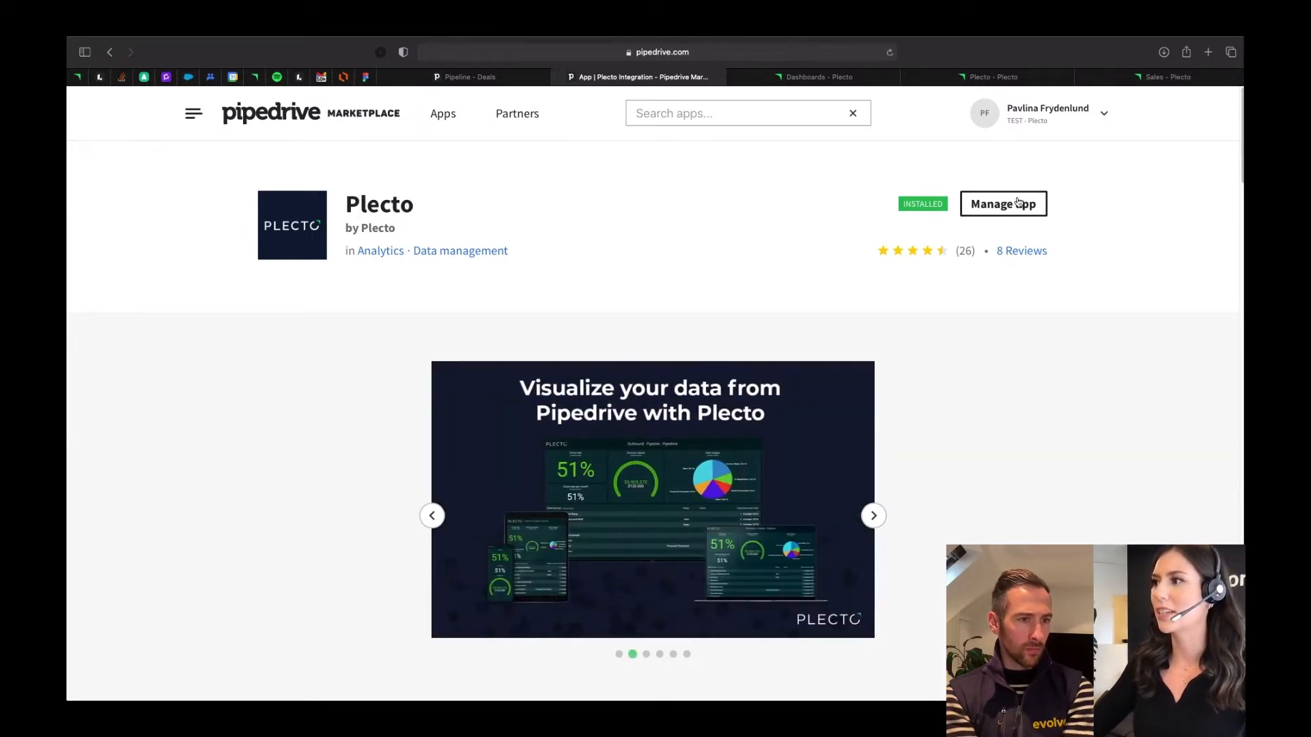
- Open the management page of the installed Plecto app and review the permissions it has in Pipedrive
click(1016, 207)
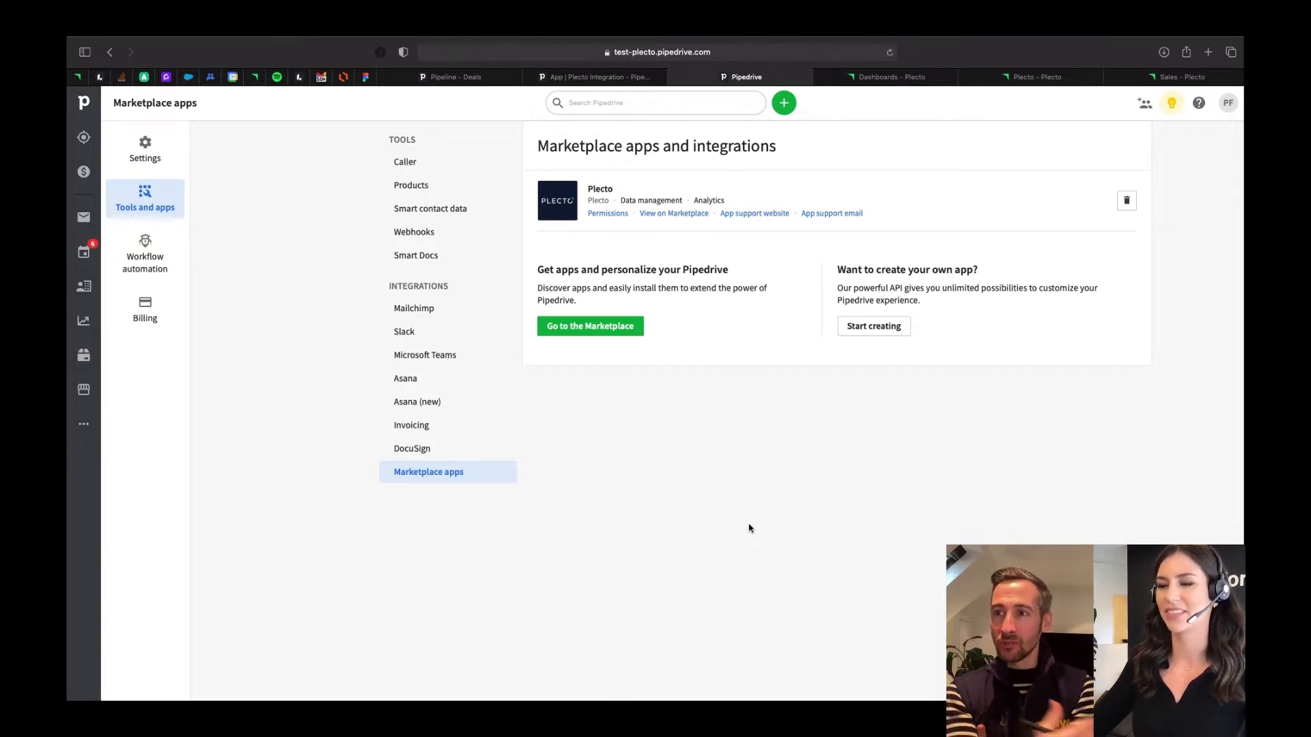
click(609, 215)
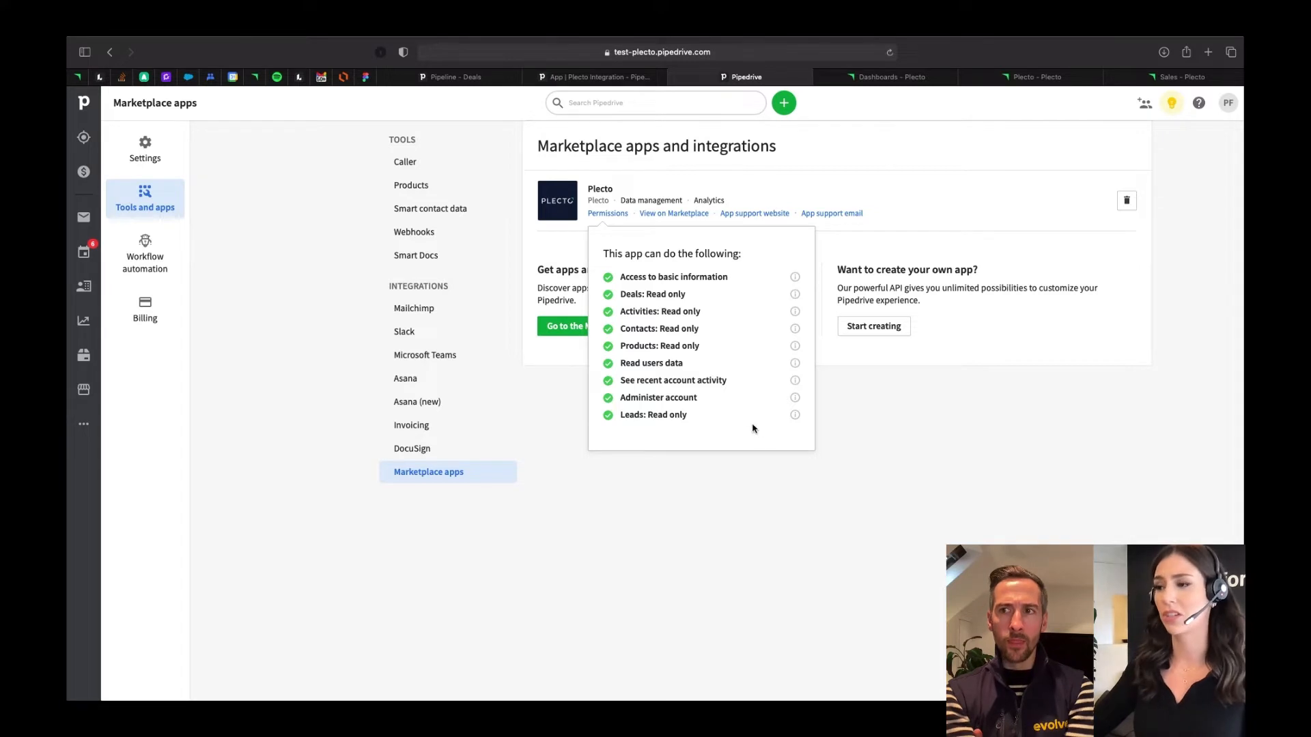
click(937, 493)
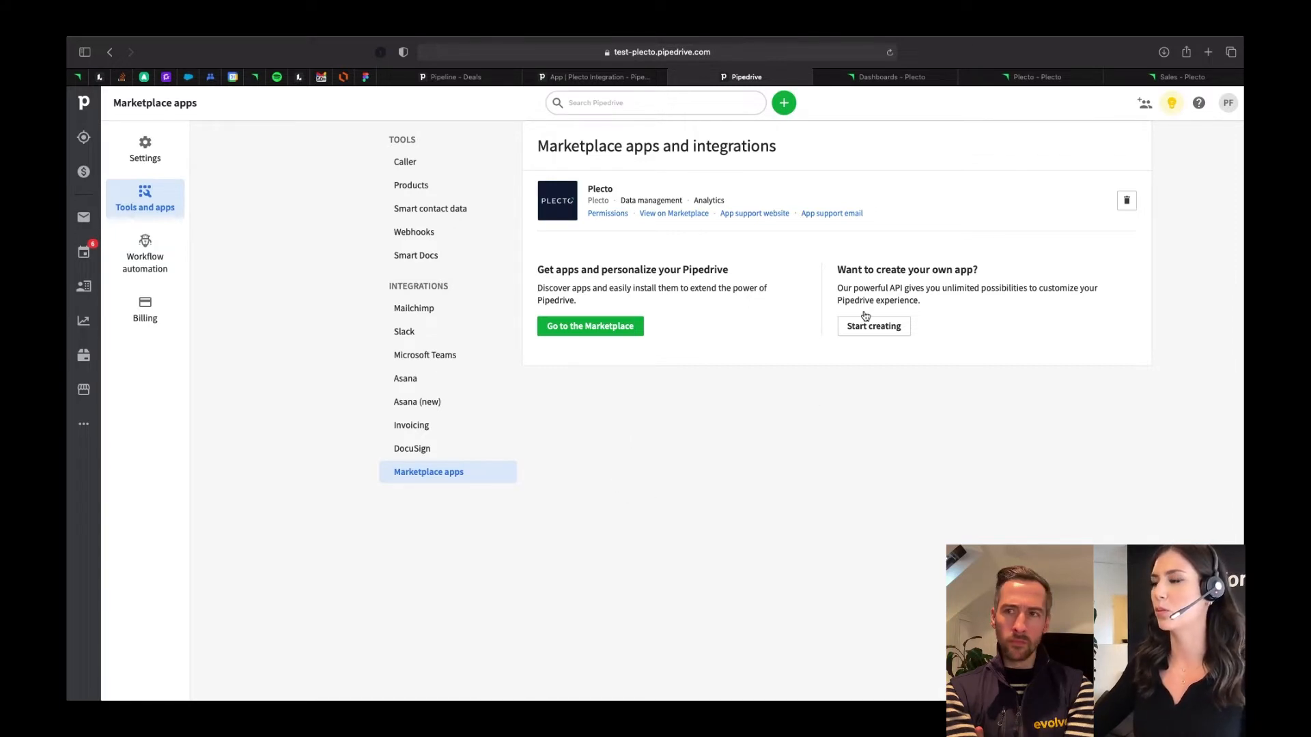
- Switch to Plecto and start a new data source with Pipedrive as the integration
click(866, 75)
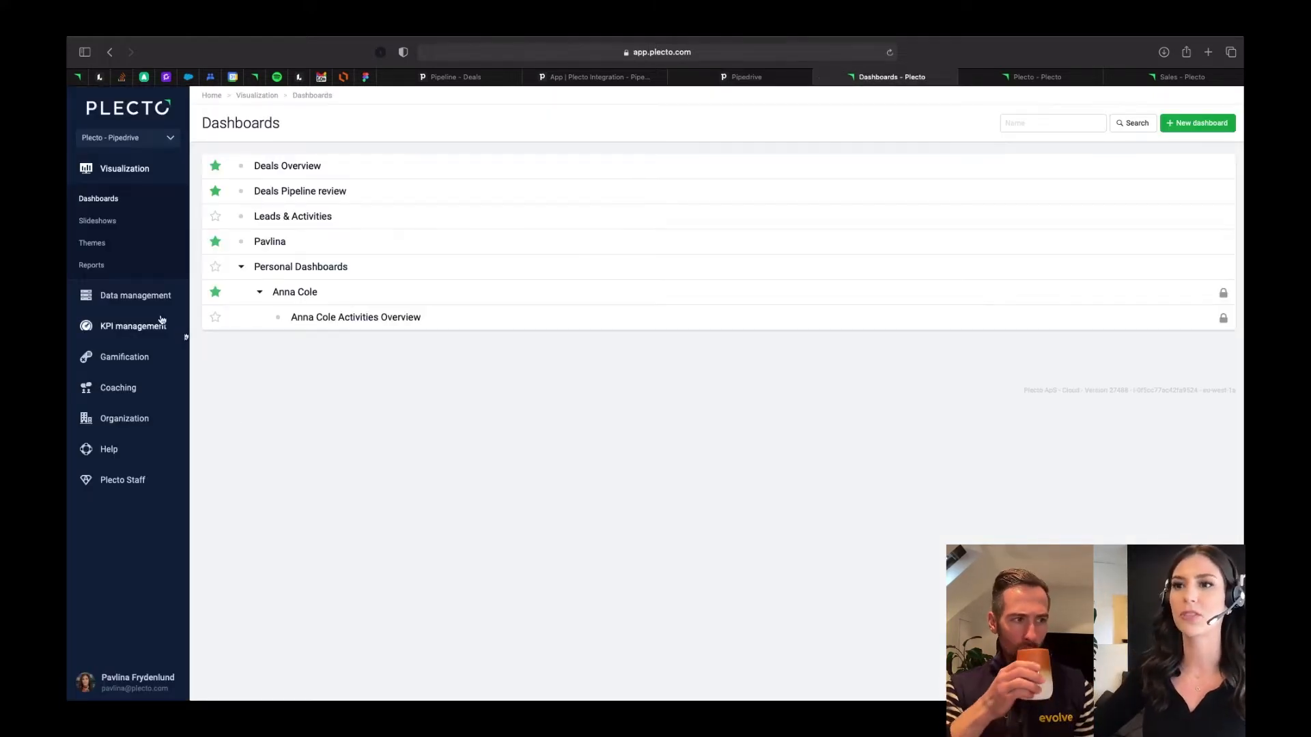
click(146, 301)
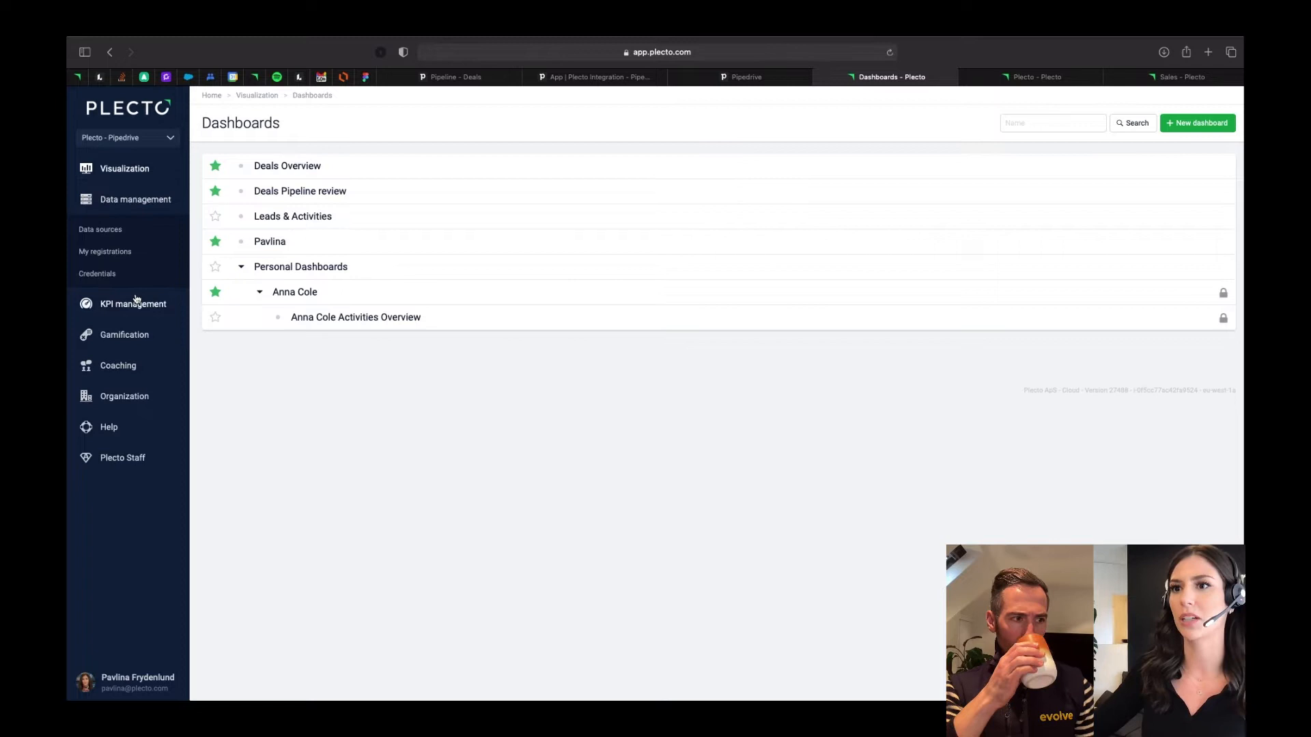
click(94, 235)
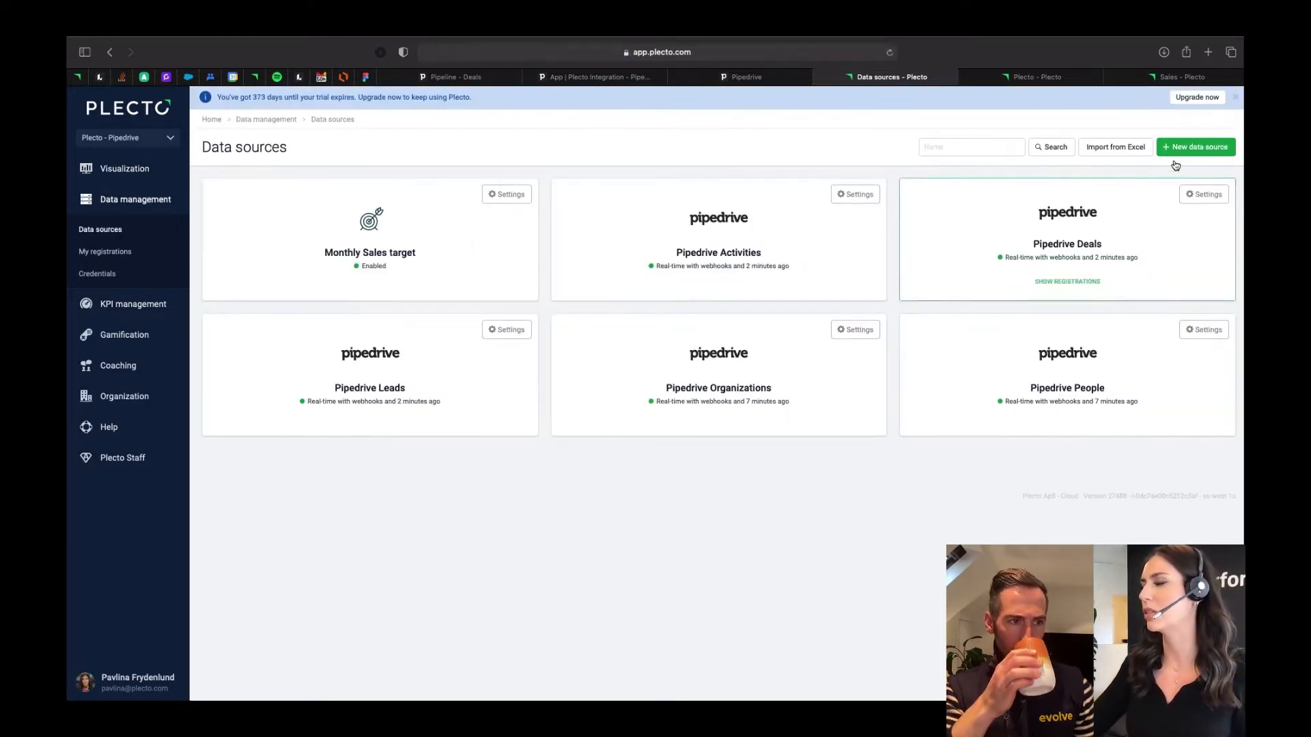
click(1181, 152)
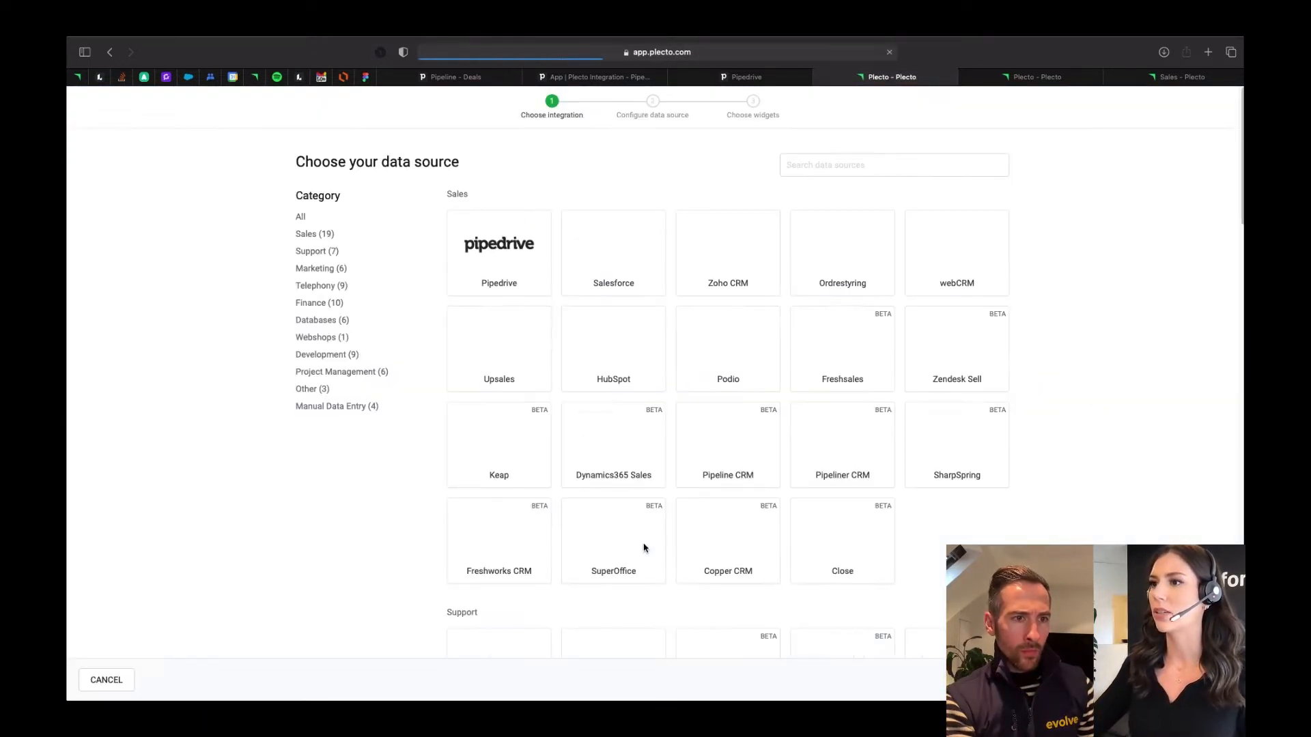
click(500, 261)
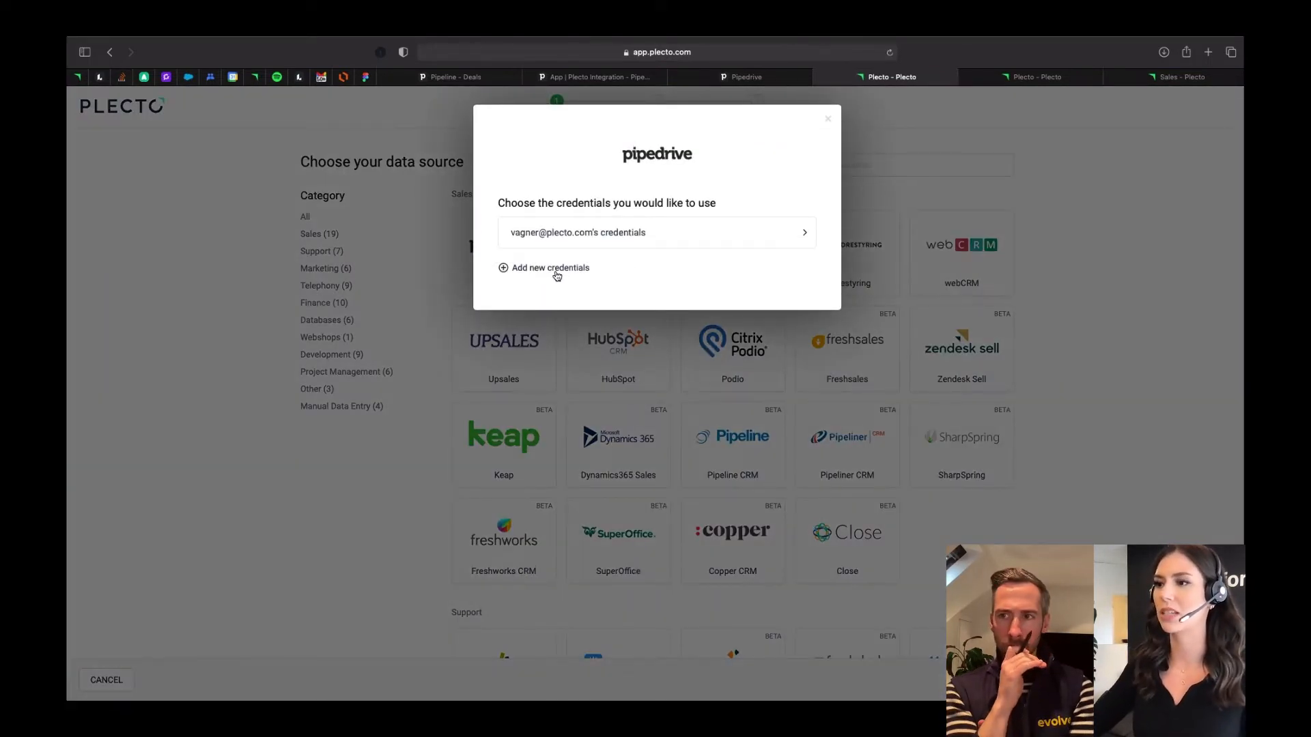
- Connect Pipedrive through new credentials and choose Plecto - Pipedrive as the organization to use
click(553, 270)
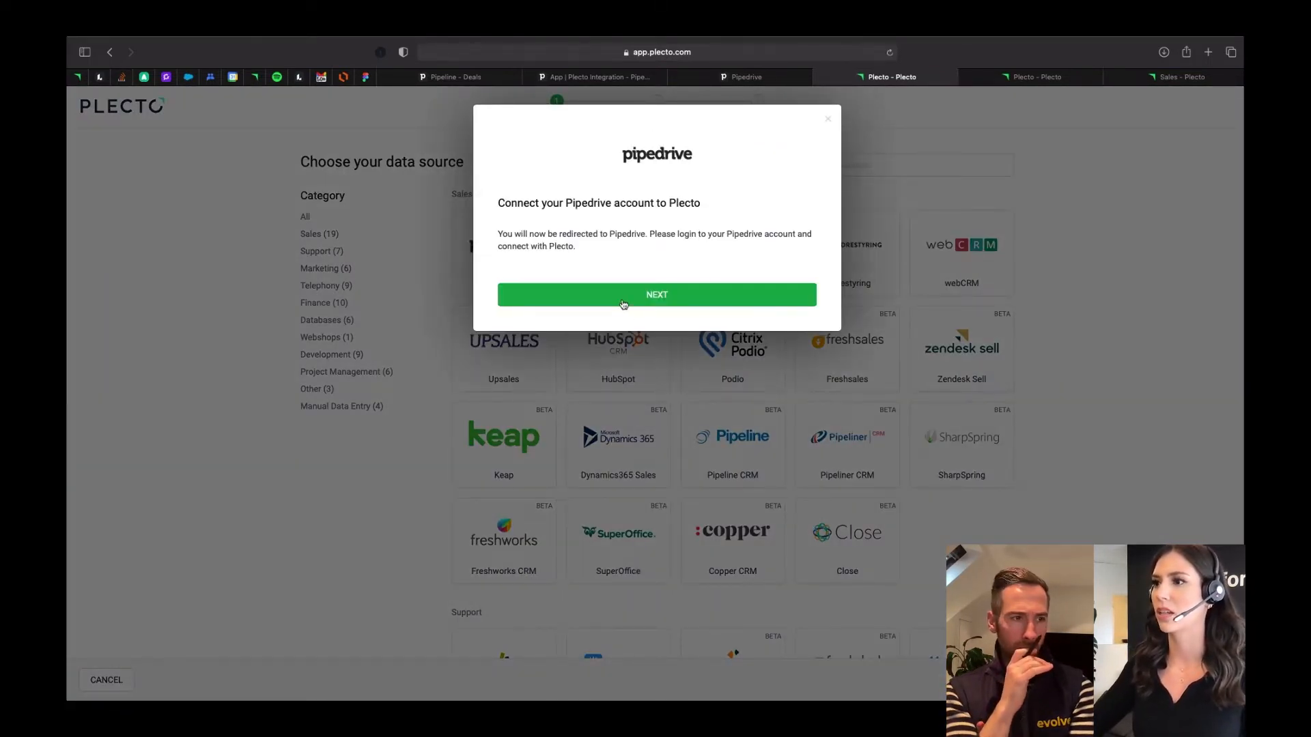
click(623, 300)
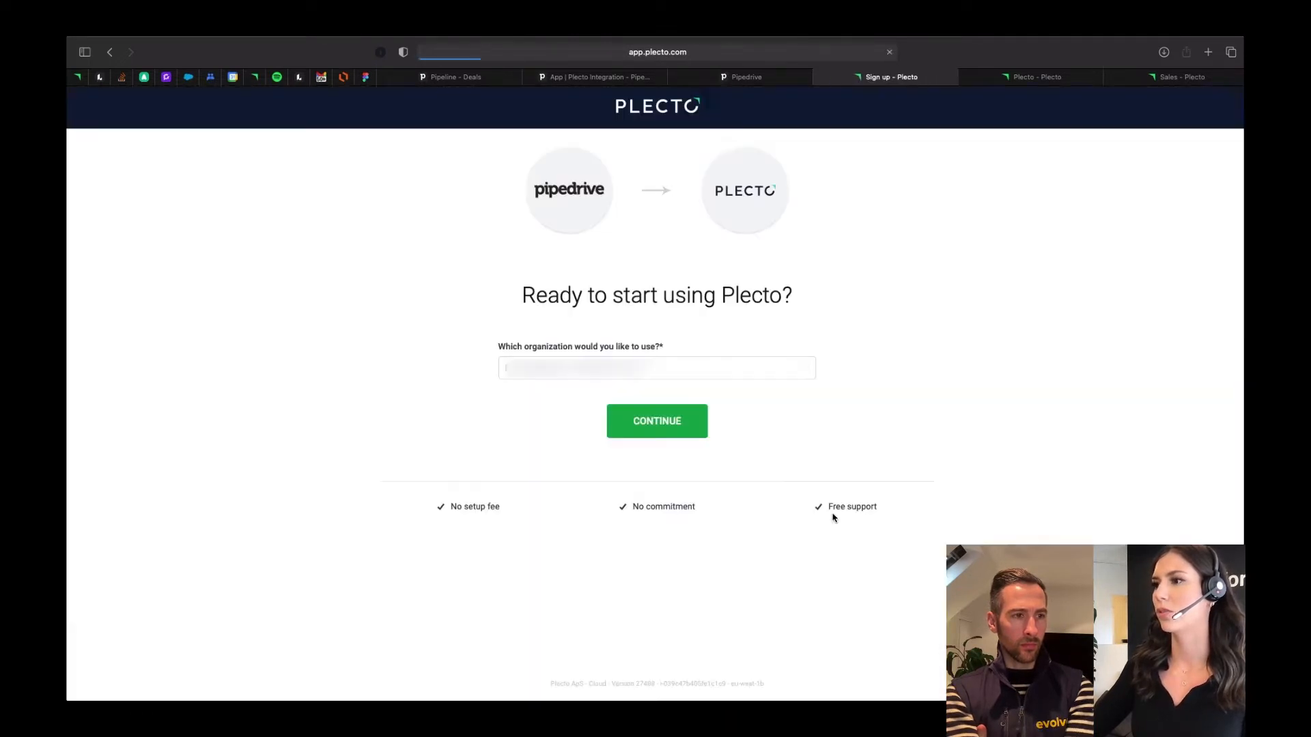
click(660, 381)
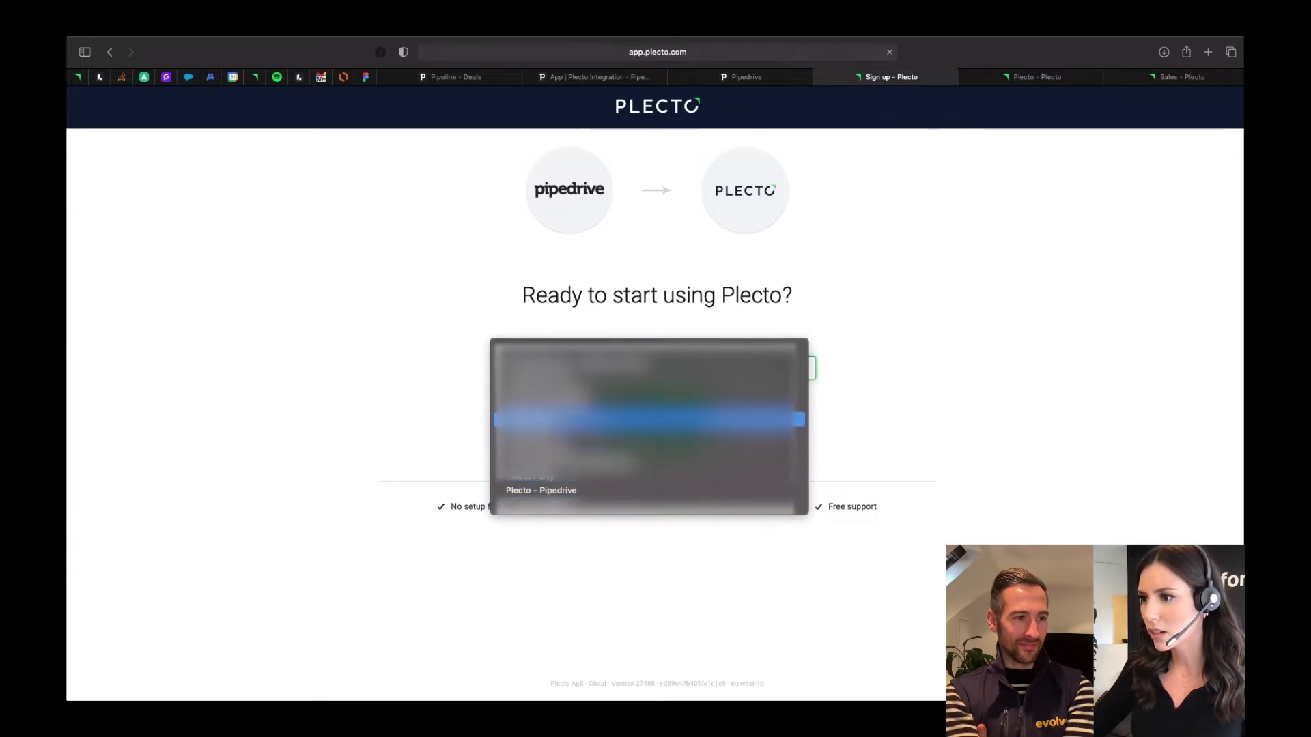
click(580, 488)
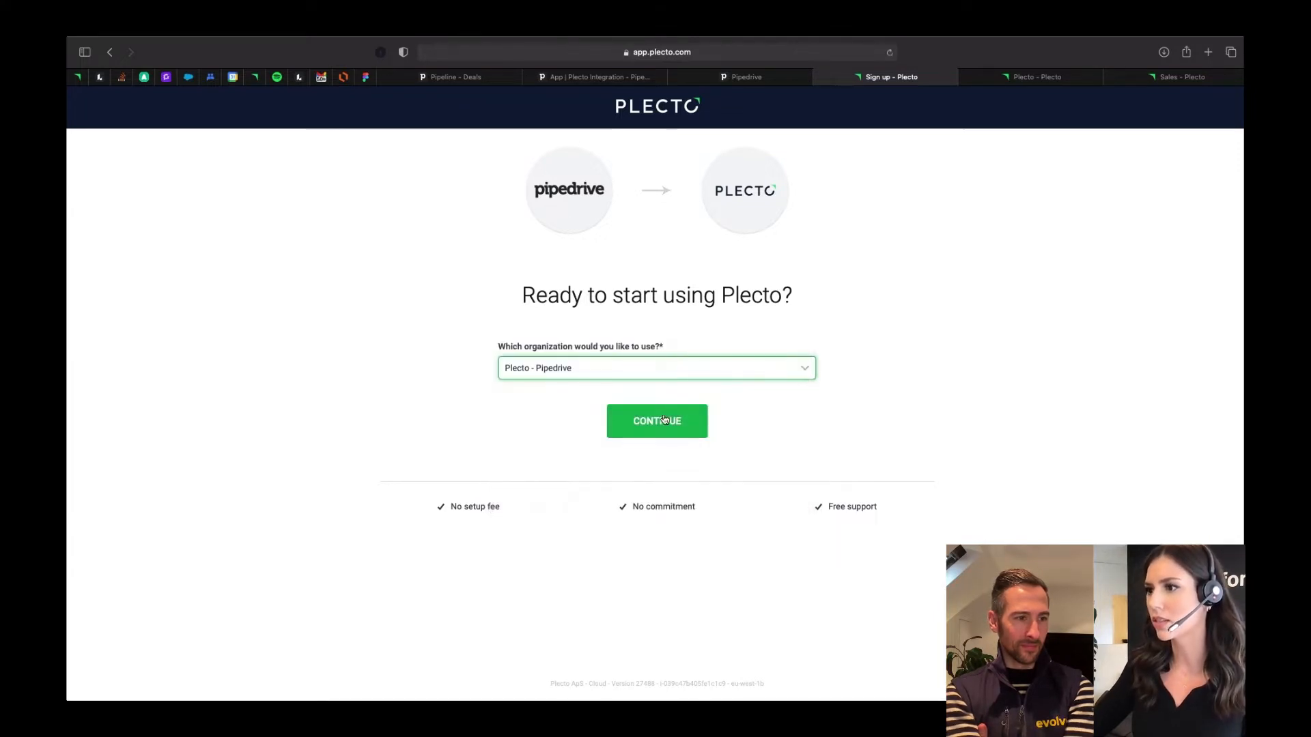
click(657, 421)
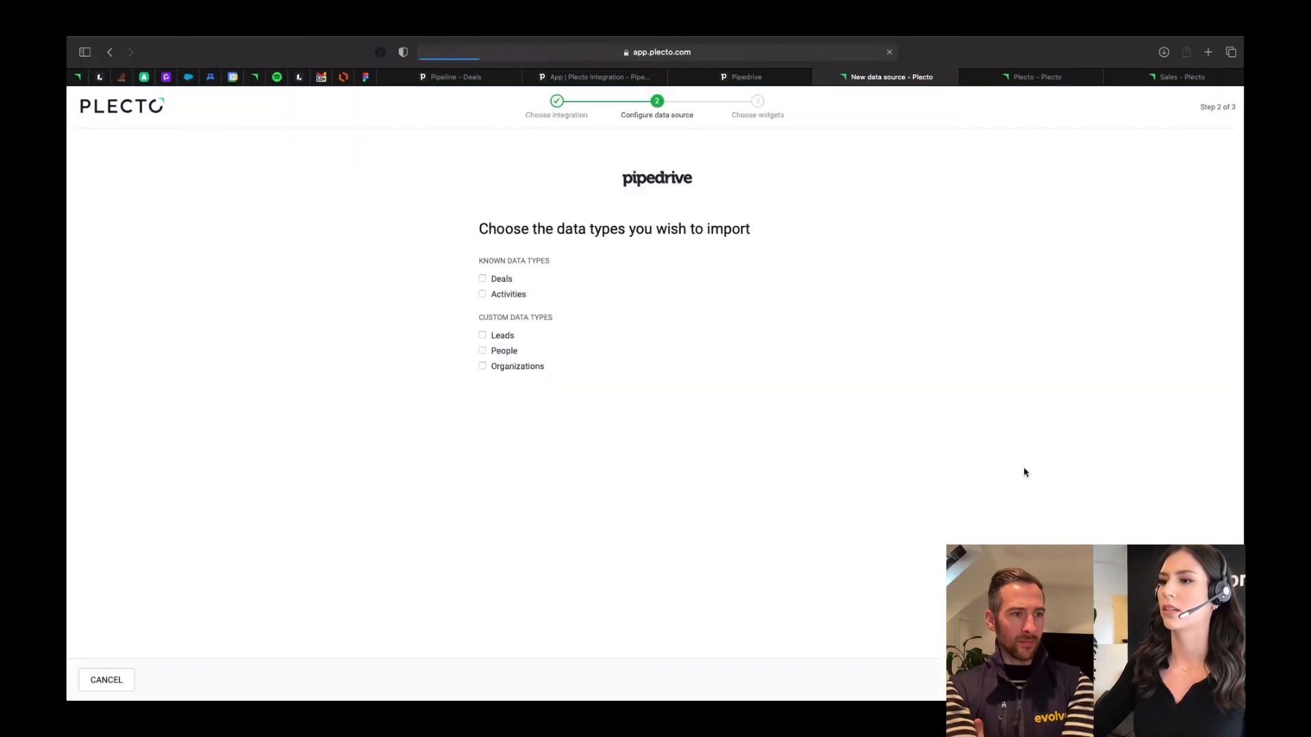
- Include Deals in the import, expand its advanced settings and title the data source Pipedrive Deals 2
click(482, 279)
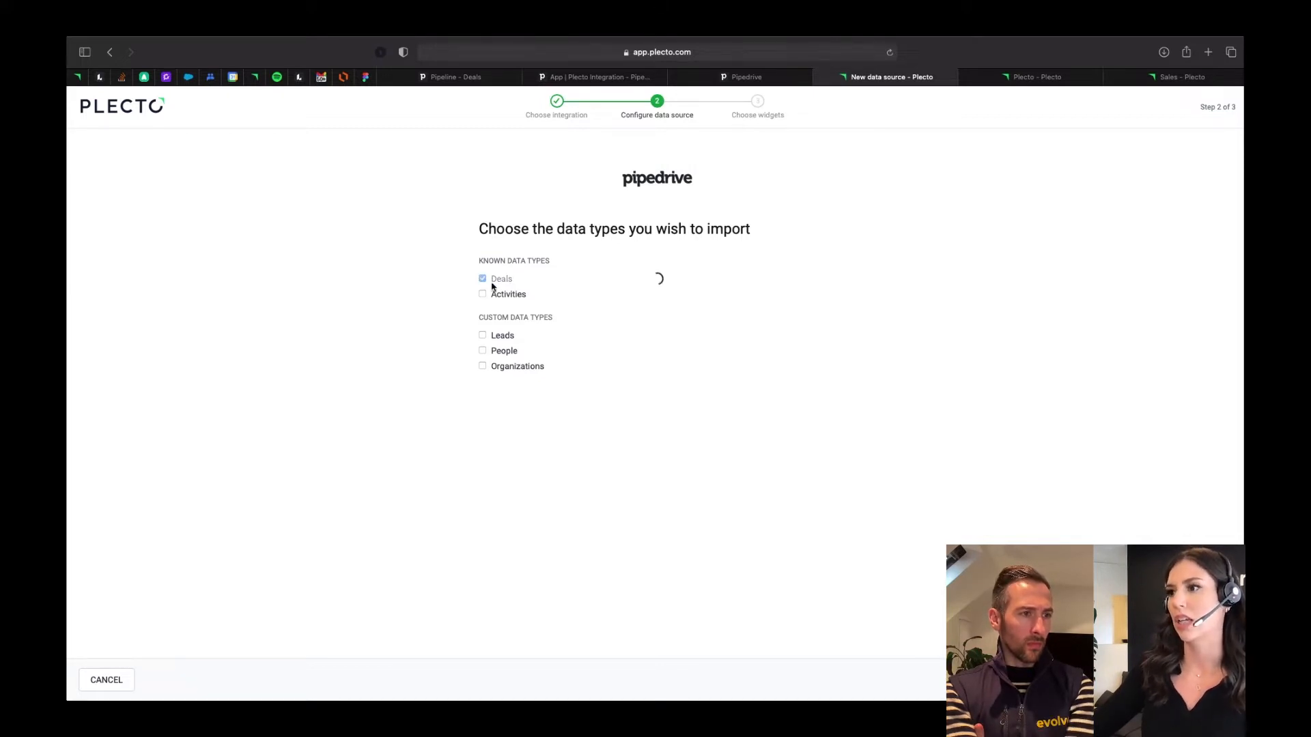
click(792, 280)
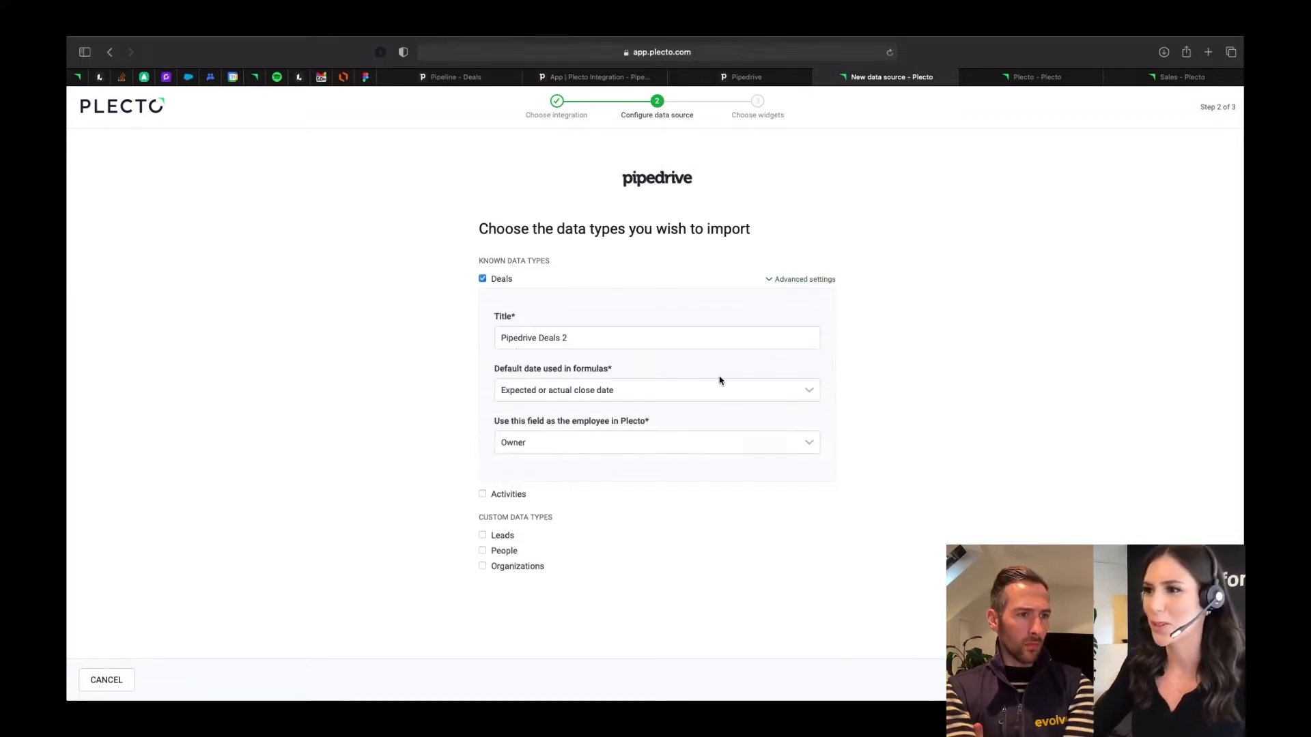
click(618, 339)
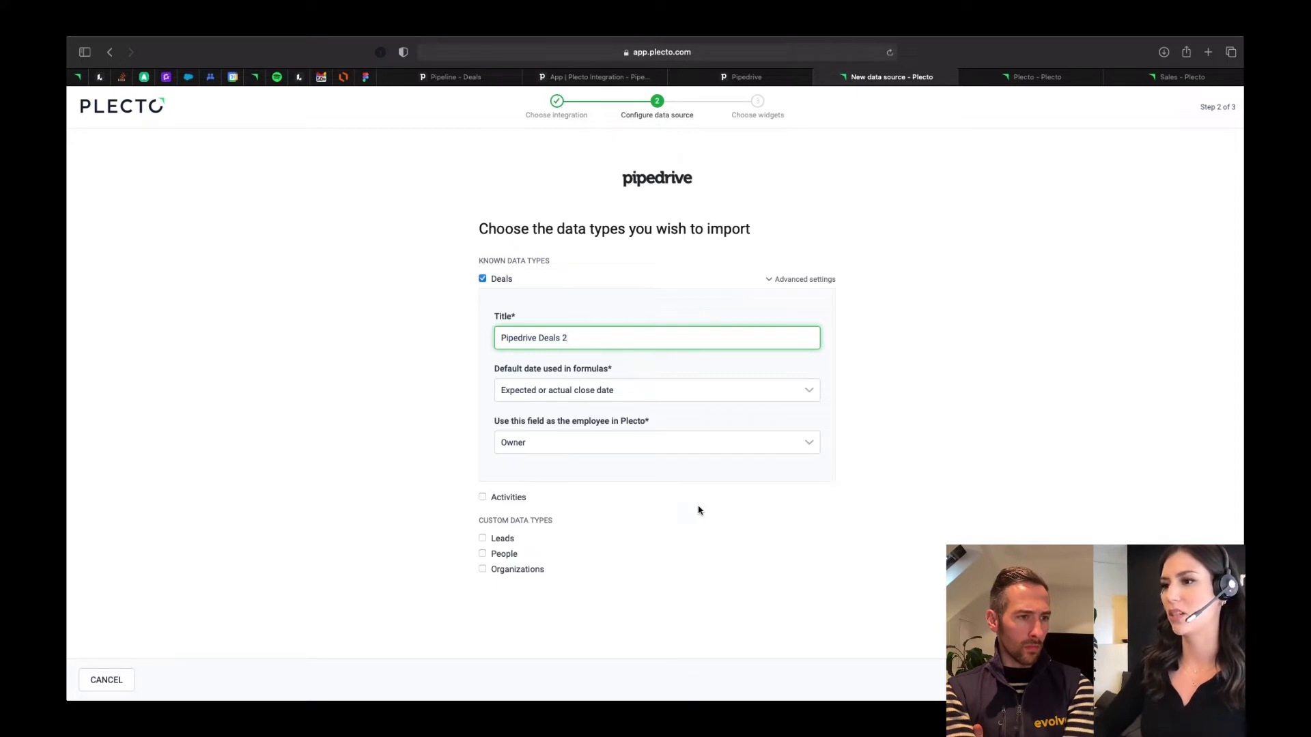
key(BackSpace)
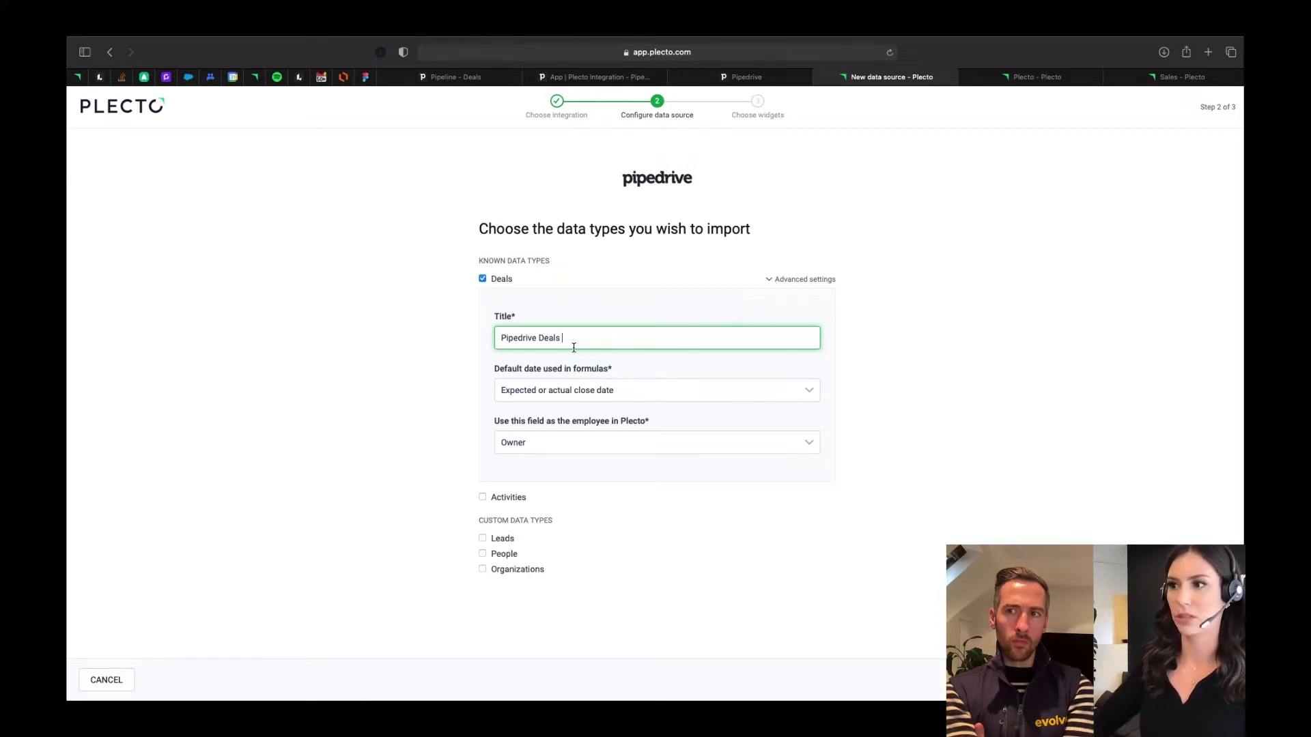
text(2)
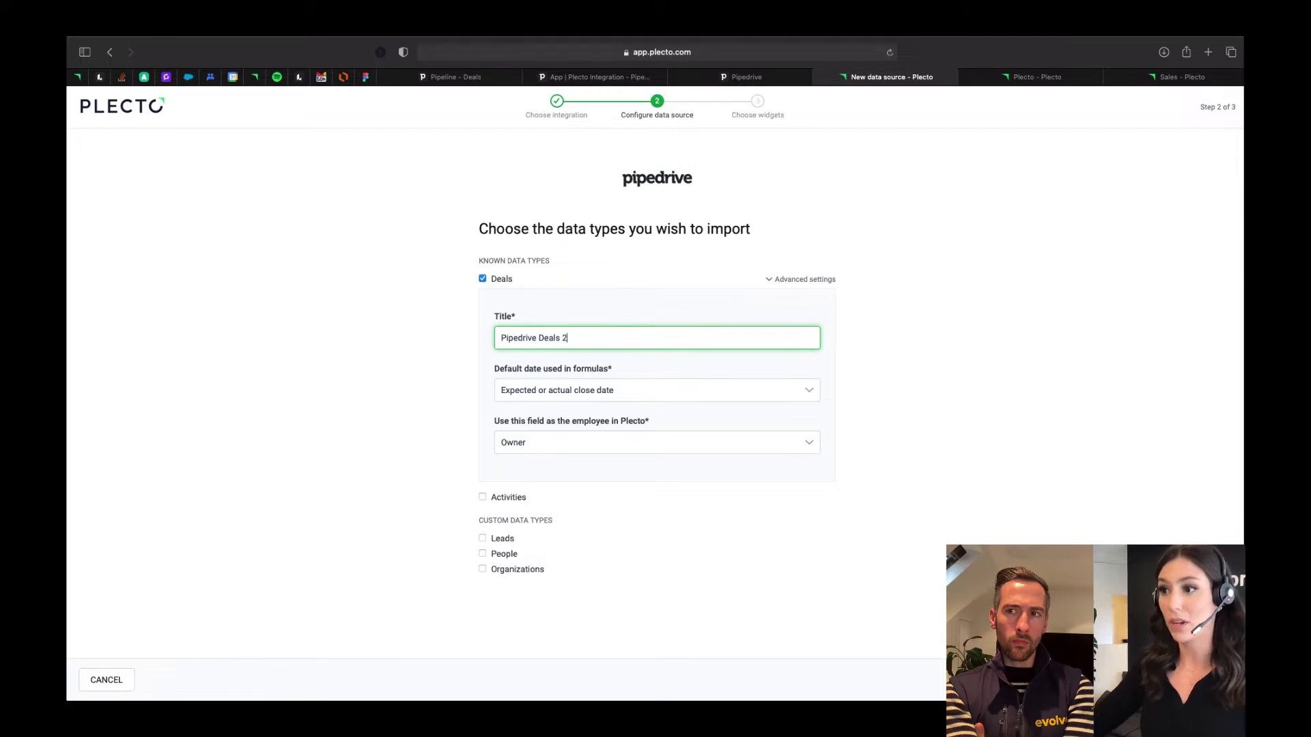
click(951, 391)
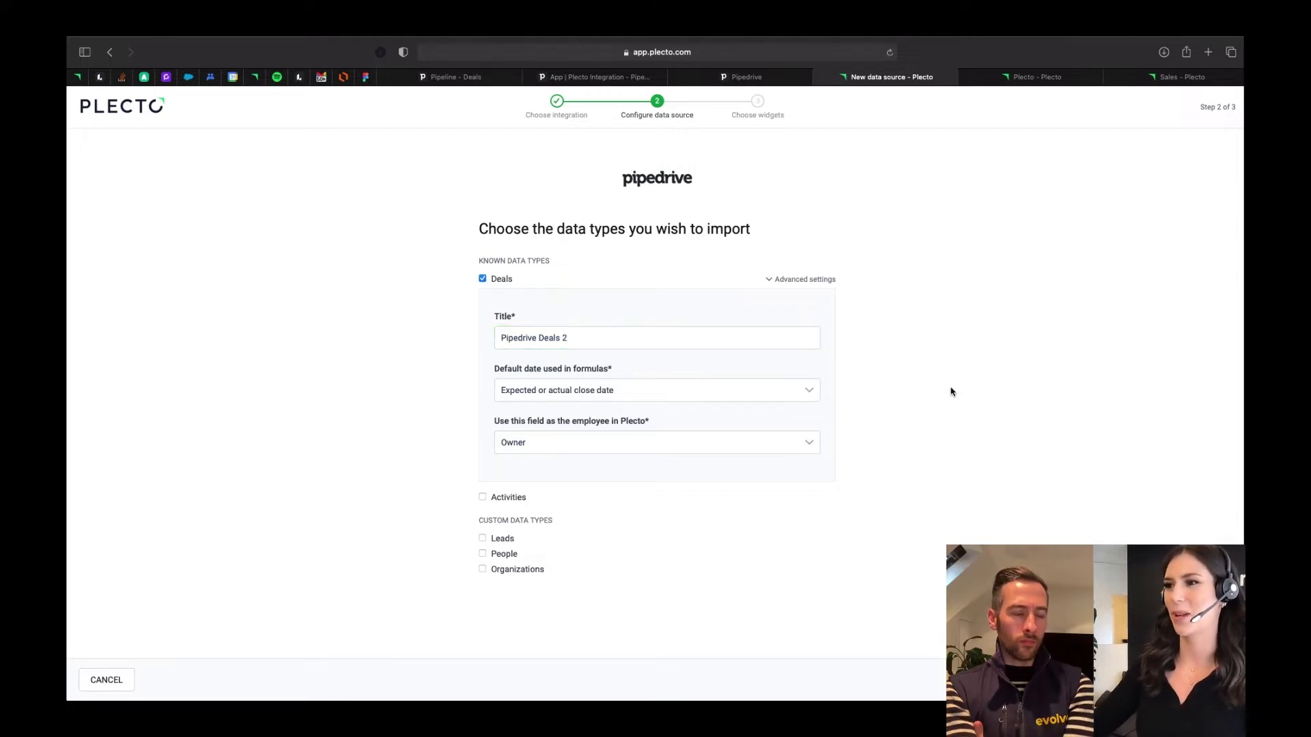
- Review which date fields can serve as the default date in formulas for the Deals data source
click(657, 396)
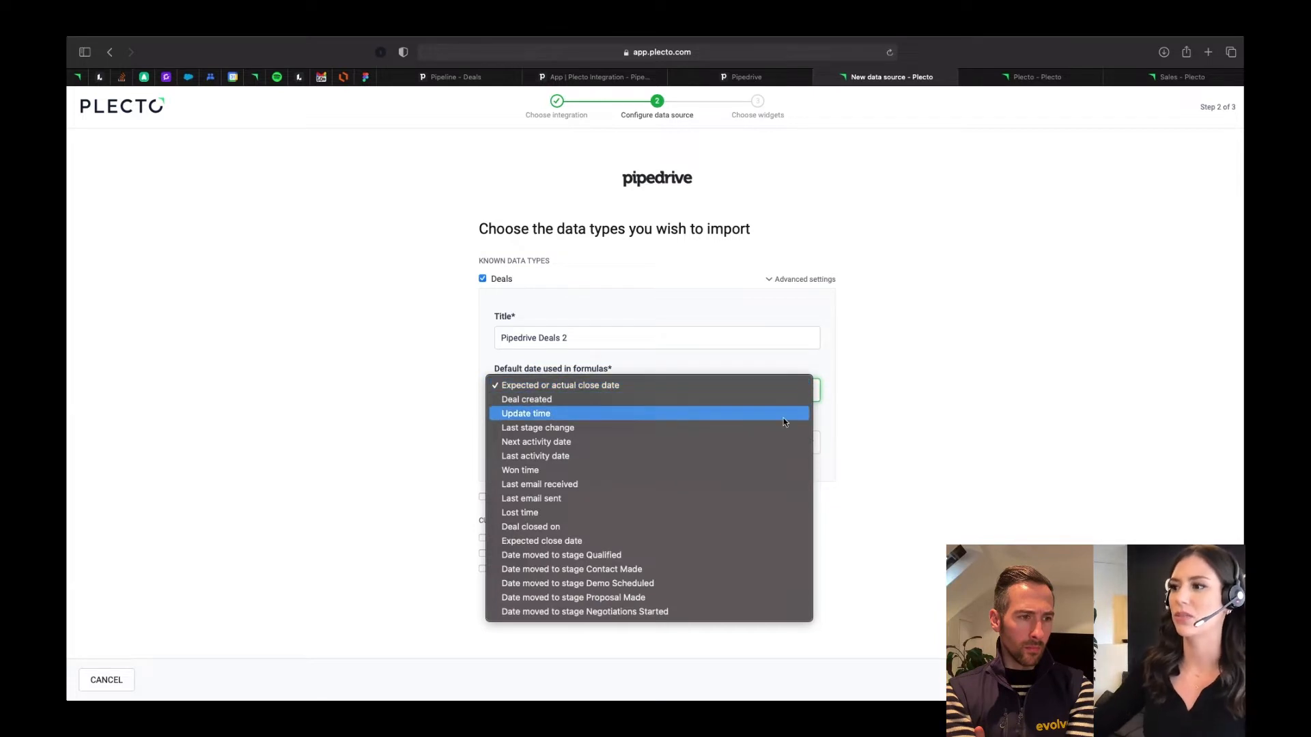
click(1017, 385)
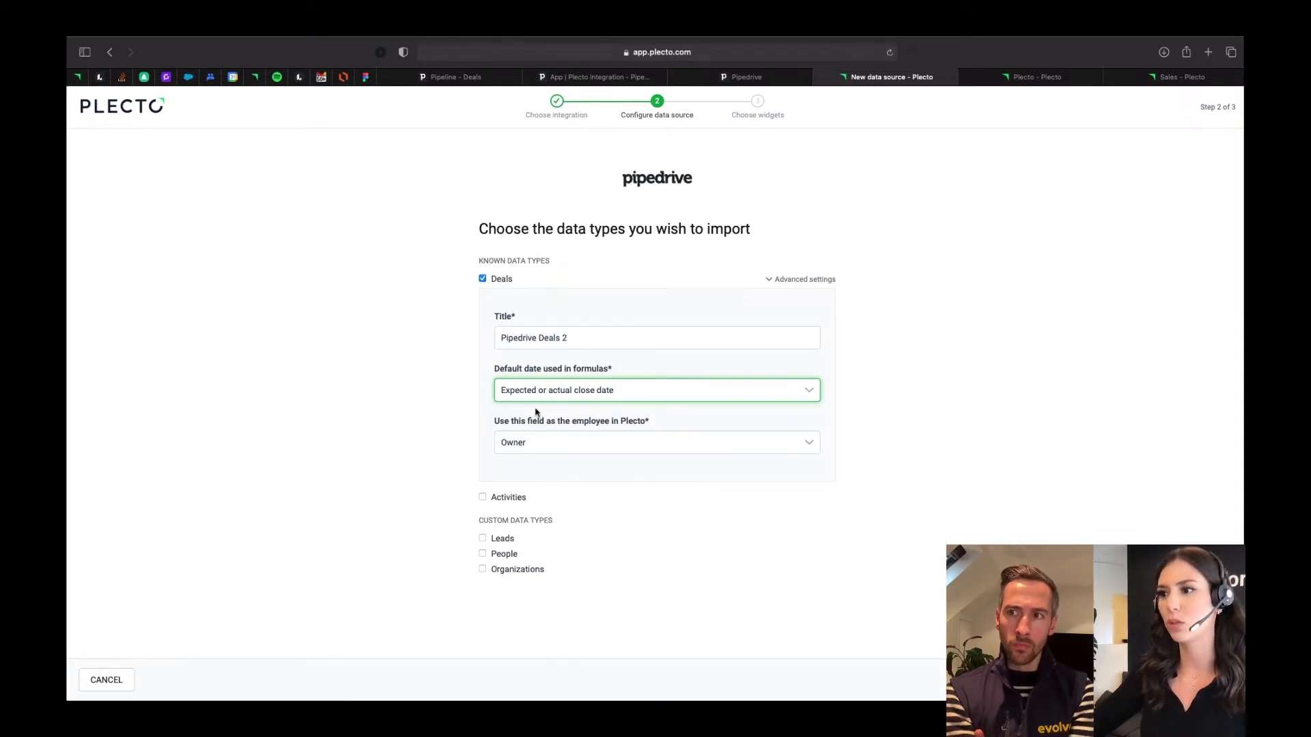
click(652, 422)
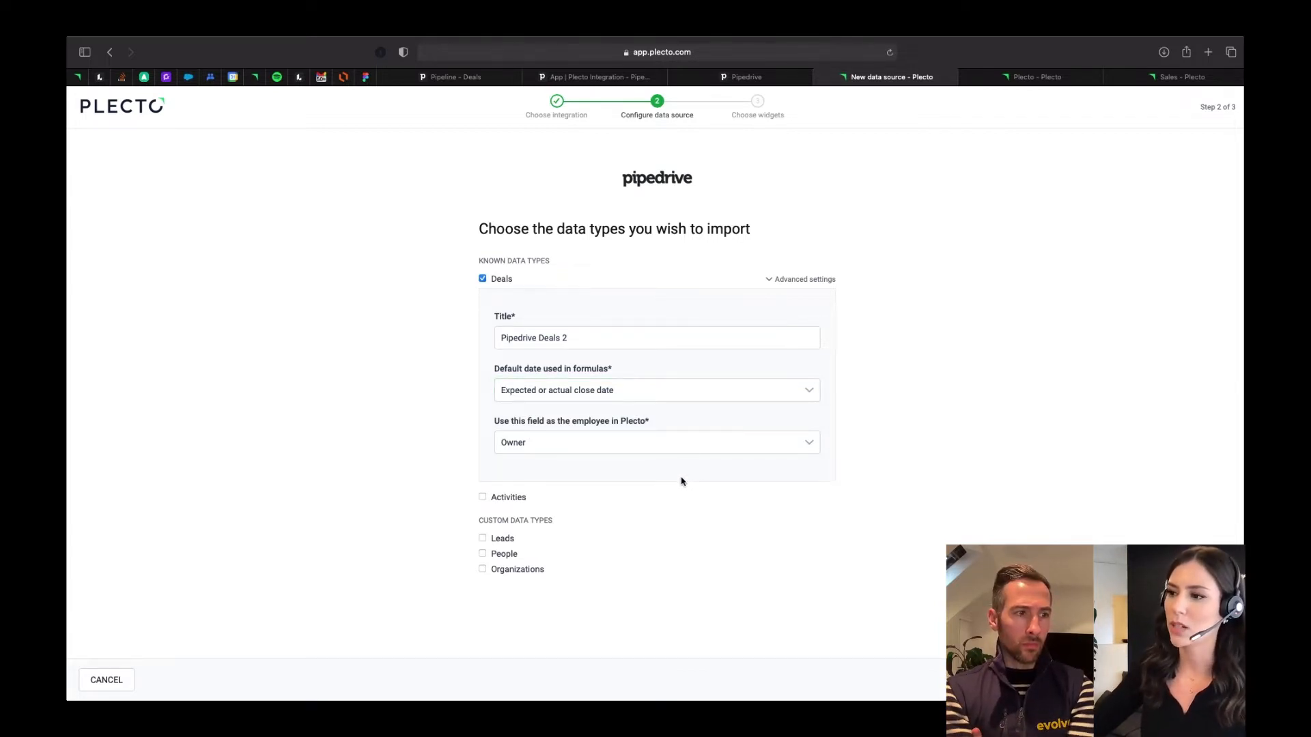
- Check the employee field choices for the Deals data source and select Owner
click(629, 448)
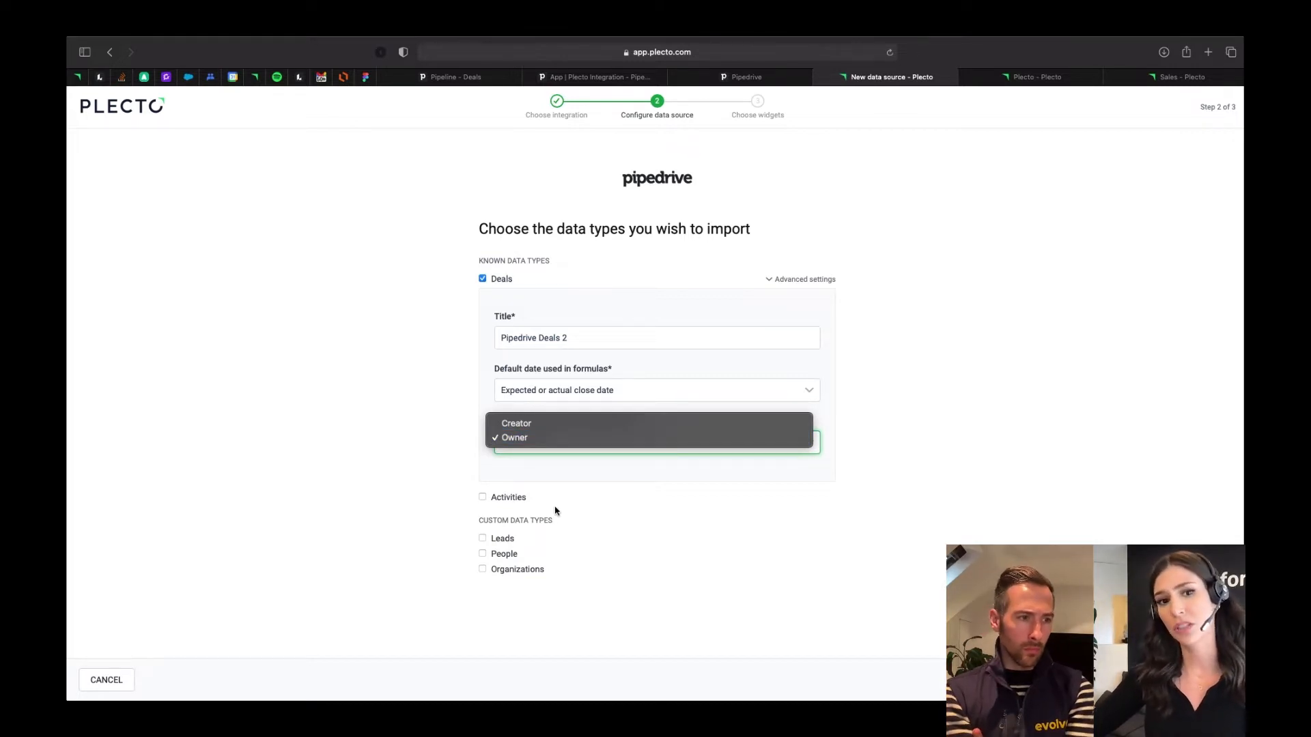
click(615, 518)
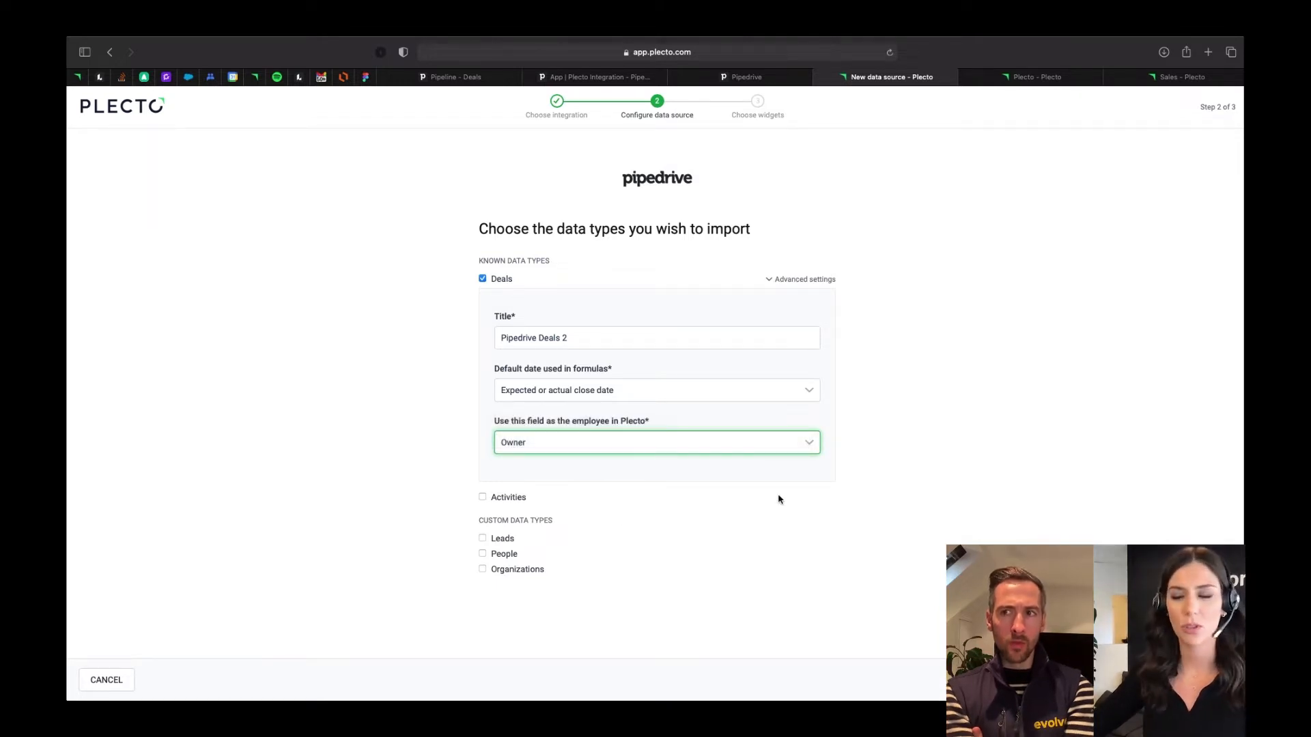
click(695, 445)
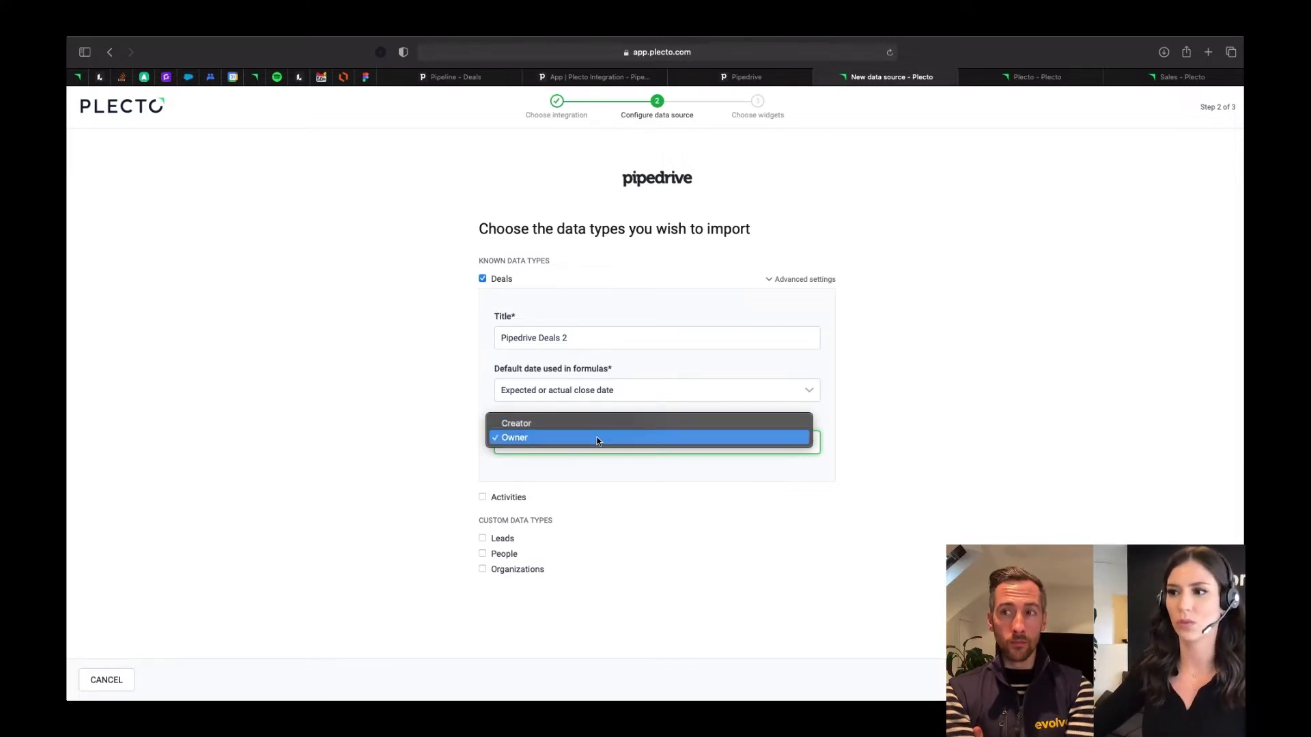
click(596, 441)
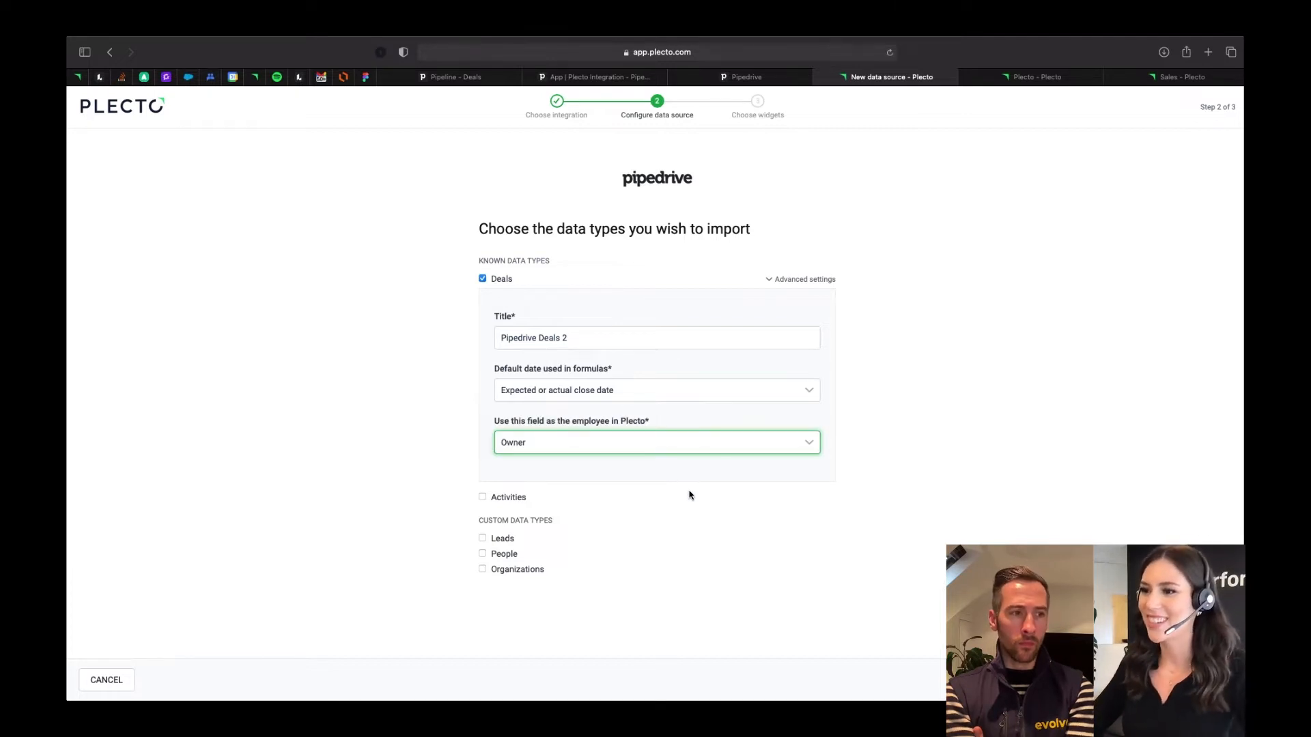
- Include Activities in the import as well and expand its advanced settings
click(483, 497)
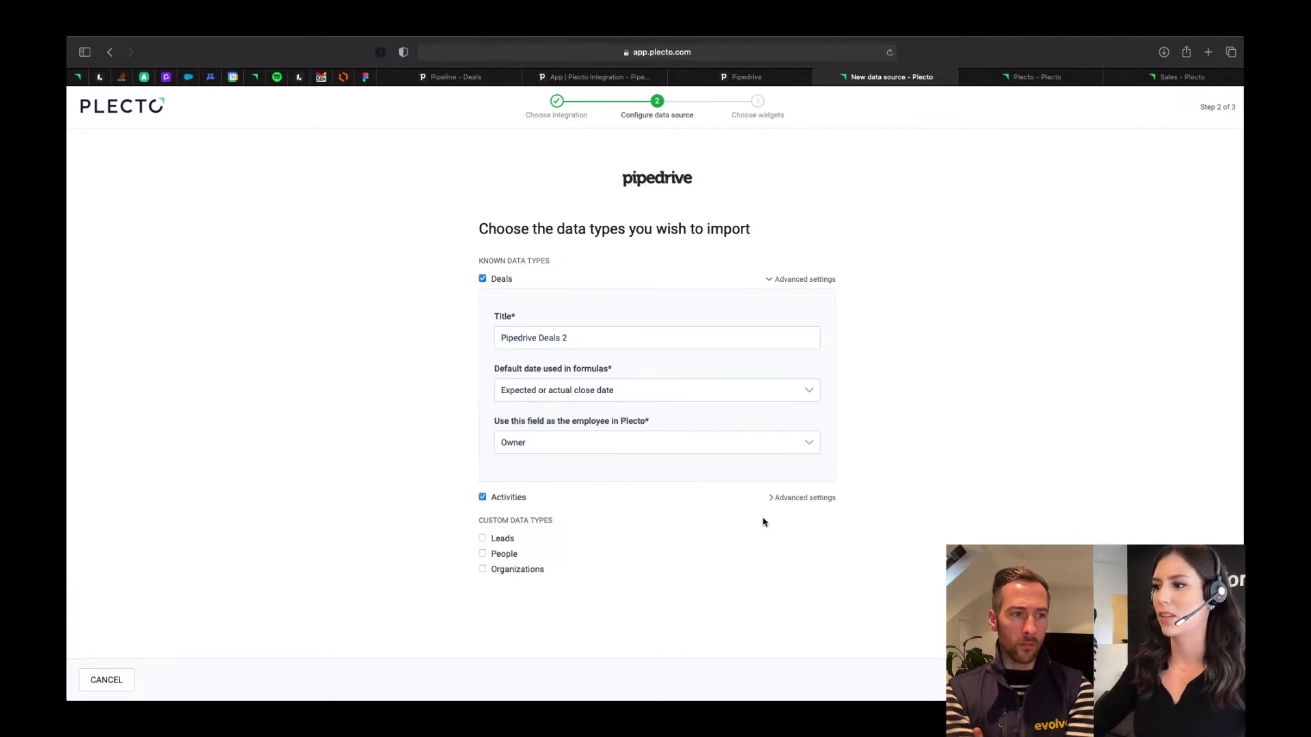
click(806, 497)
scroll(711, 556, down, 3)
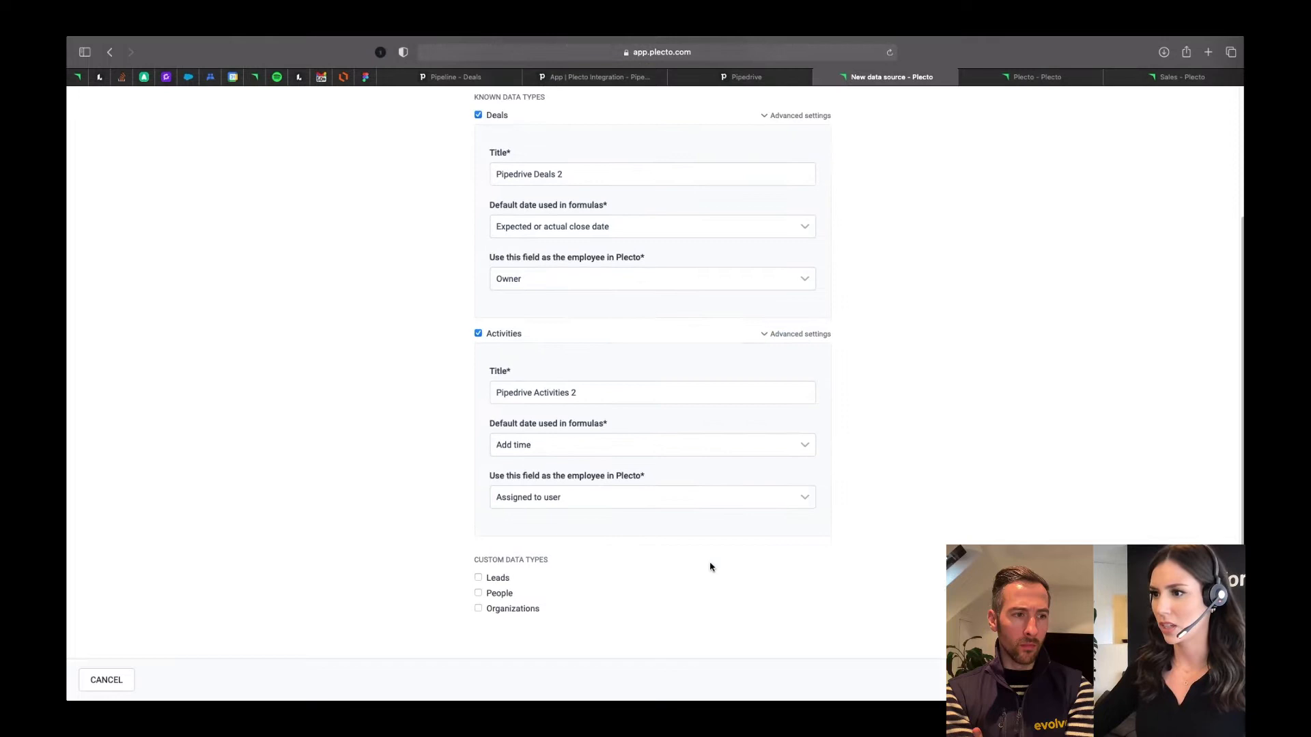
- Review which date fields can serve as the default date in formulas for the Activities data source
click(556, 448)
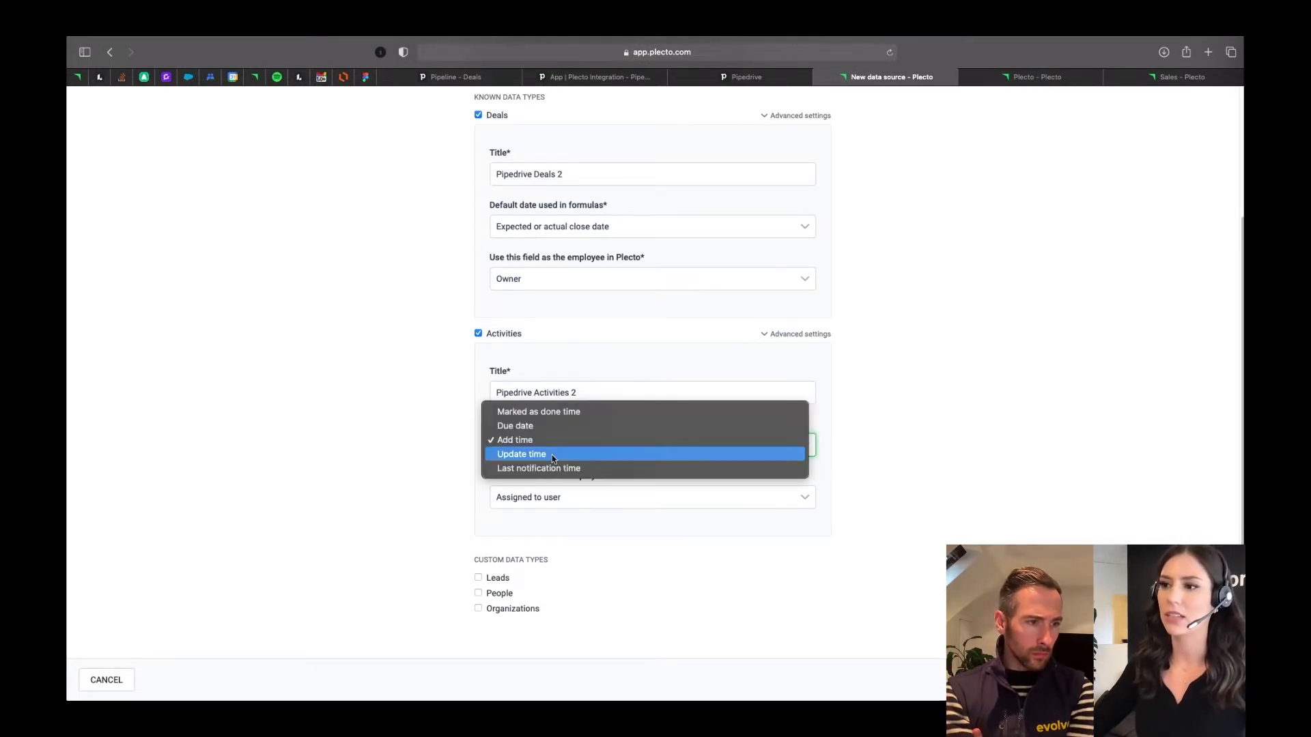
click(919, 467)
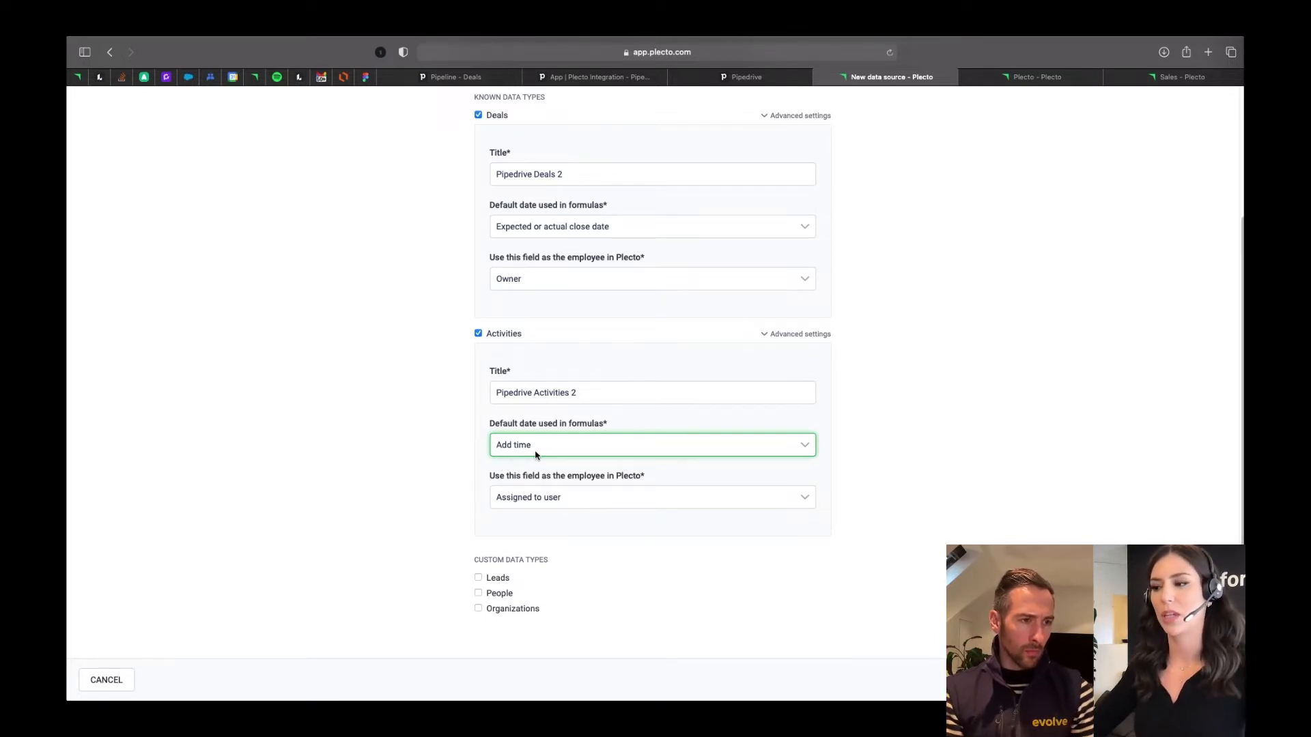
click(749, 582)
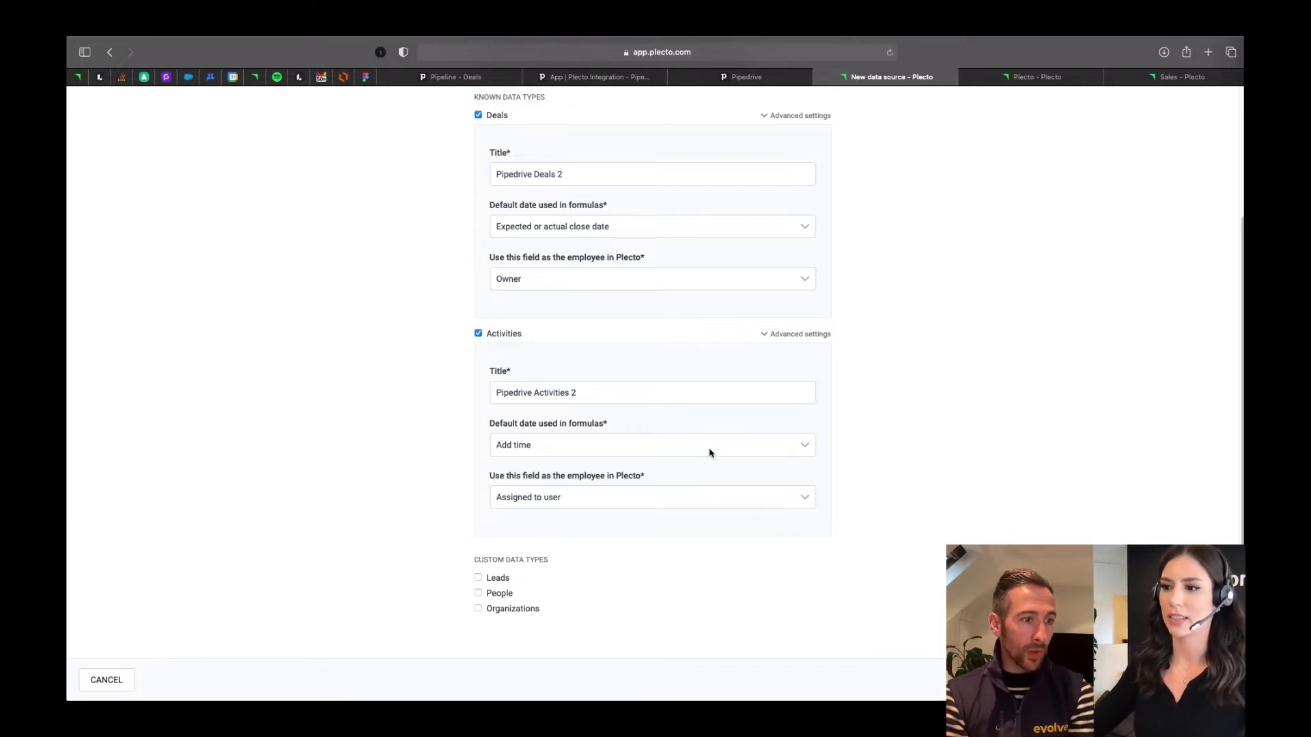
scroll(705, 591, up, 2)
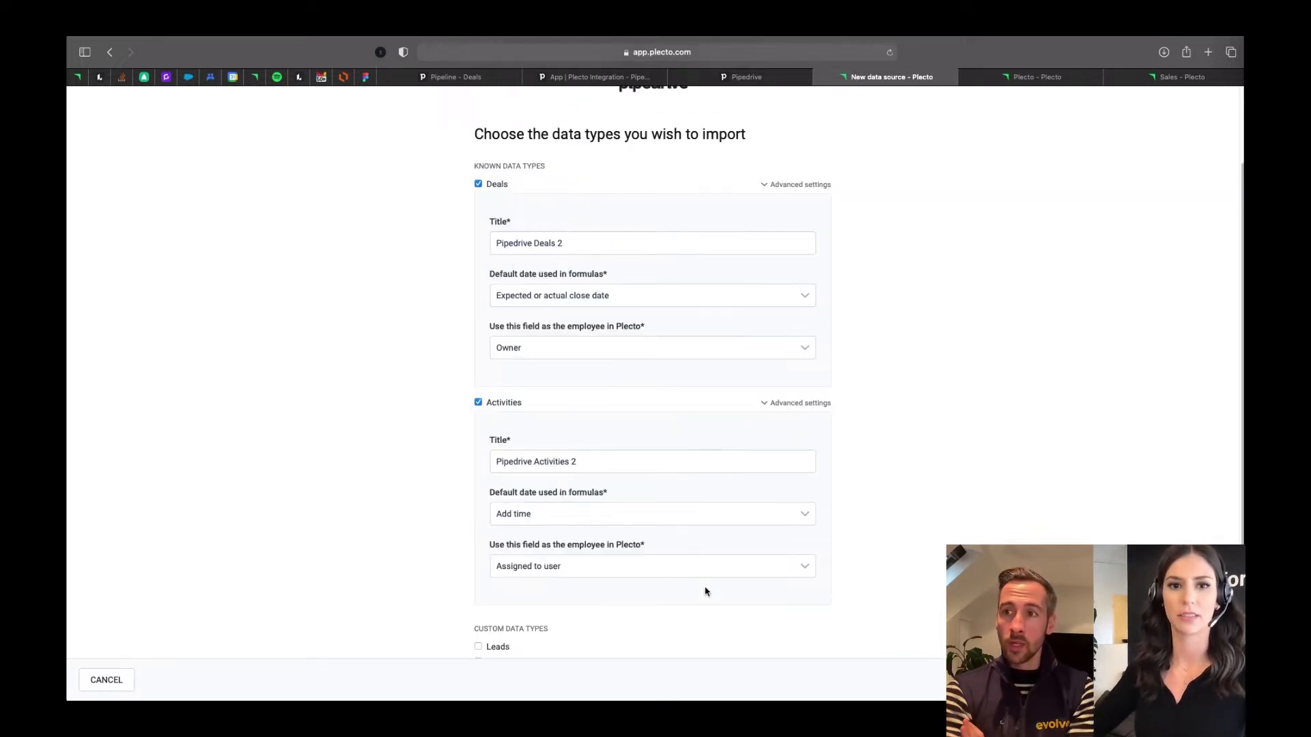
- Review the import configuration, leave Leads excluded so only Deals and Activities are imported, and continue to the widget selection
scroll(705, 591, up, 1)
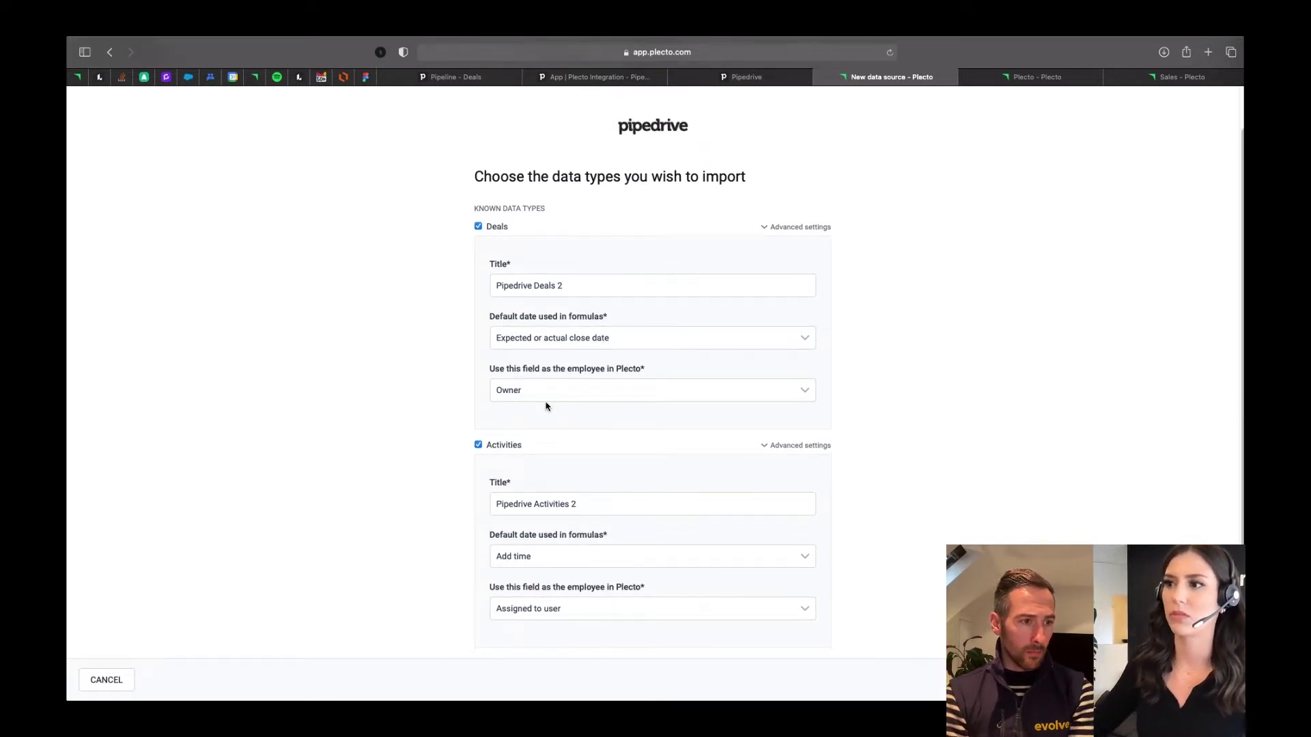
scroll(754, 544, down, 2)
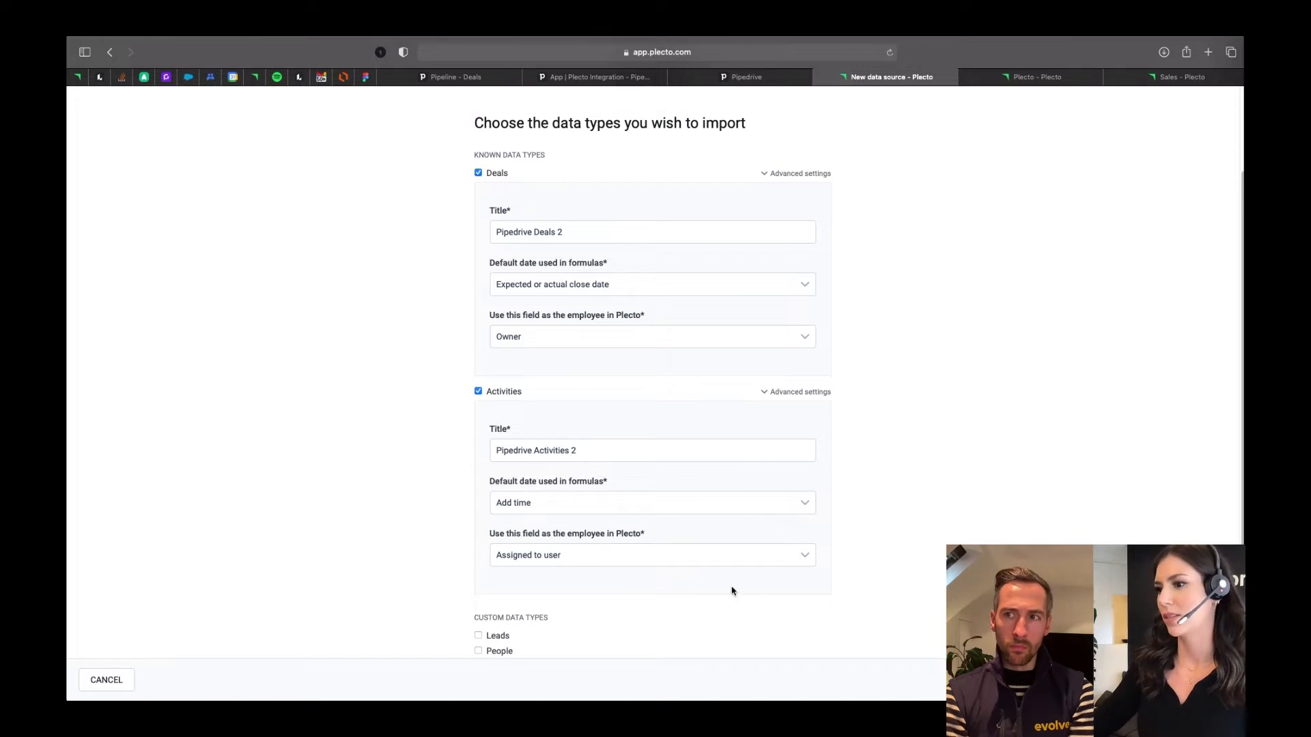
scroll(751, 604, down, 2)
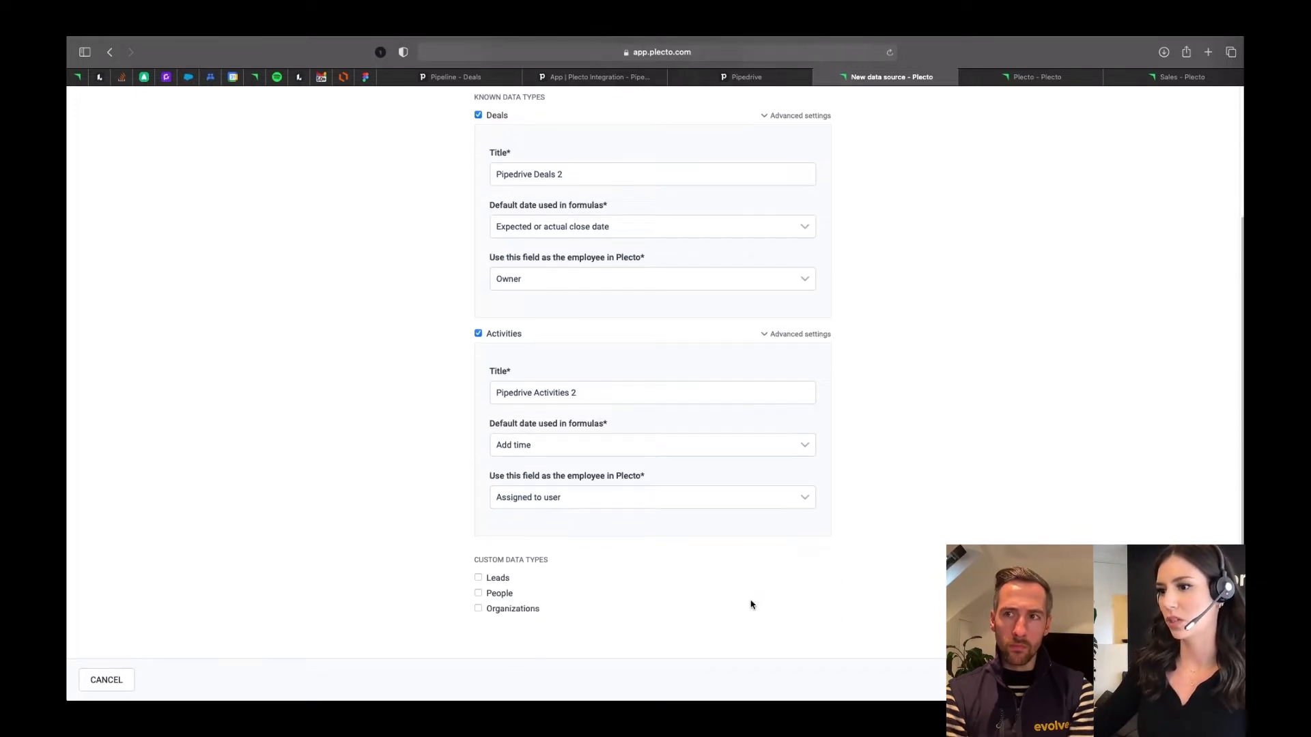
click(479, 579)
click(478, 578)
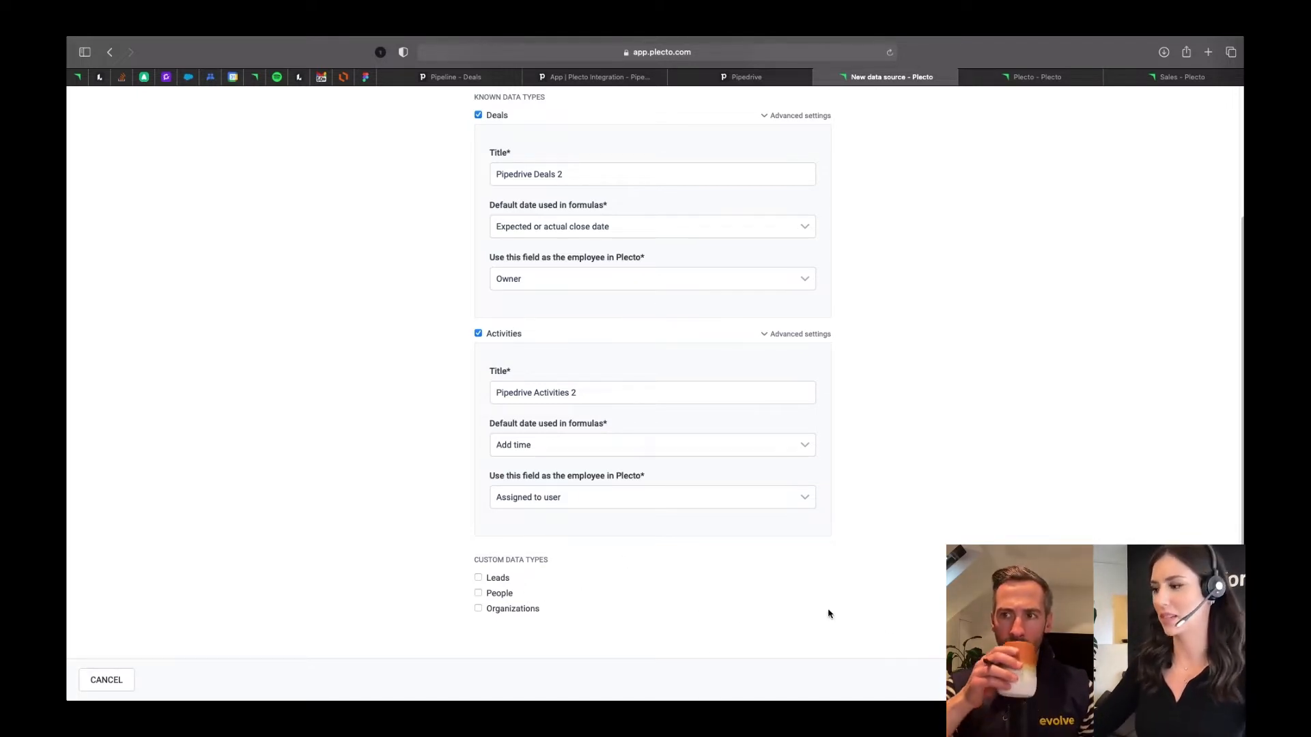
click(1202, 680)
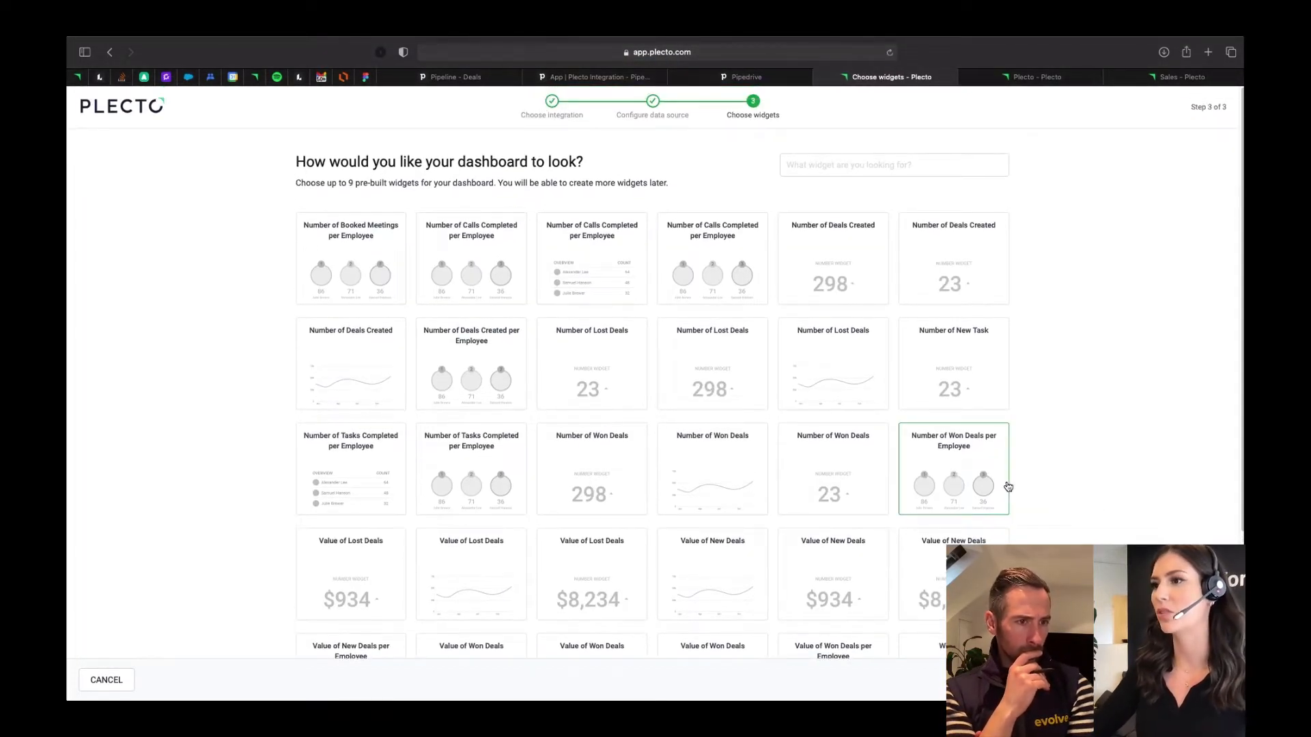
- Try selecting the pre-built widgets Number of Booked Meetings per Employee, Number of Won Deals, Value of New Deals and Value of Won Deals per Employee
scroll(1008, 486, down, 1)
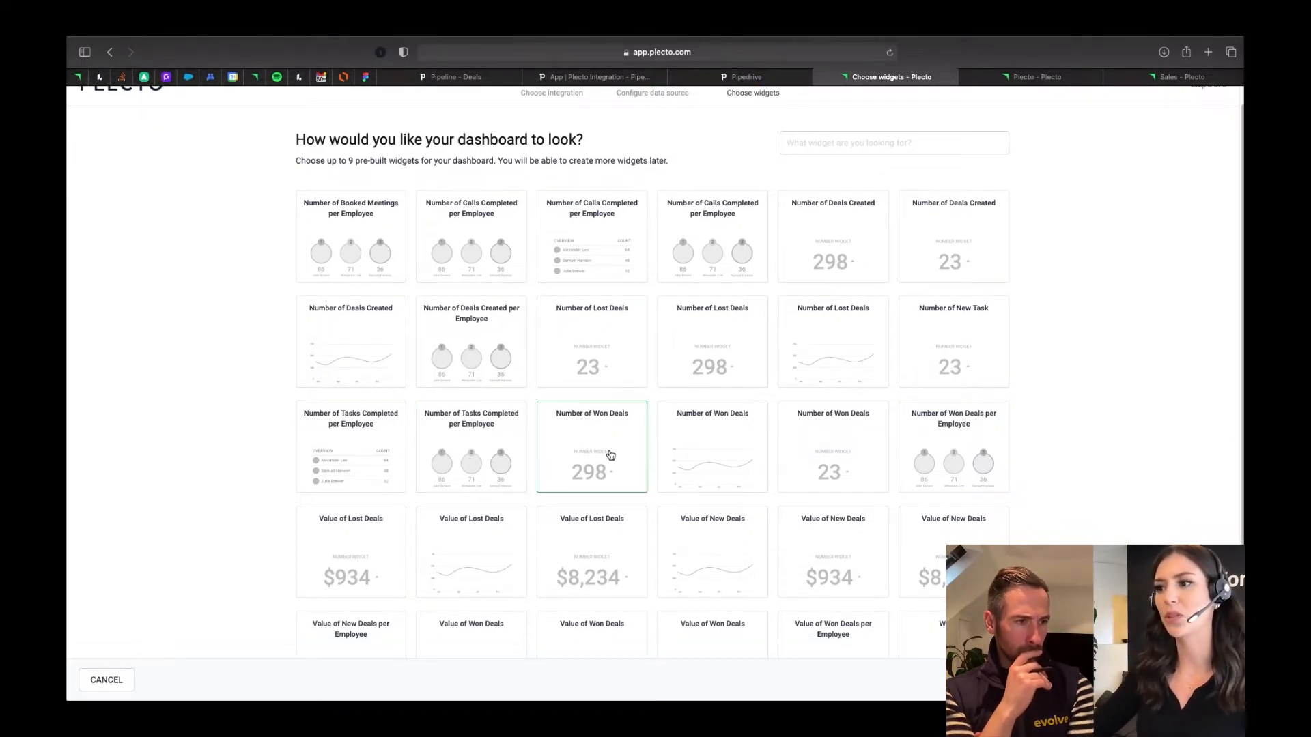
scroll(586, 484, down, 1)
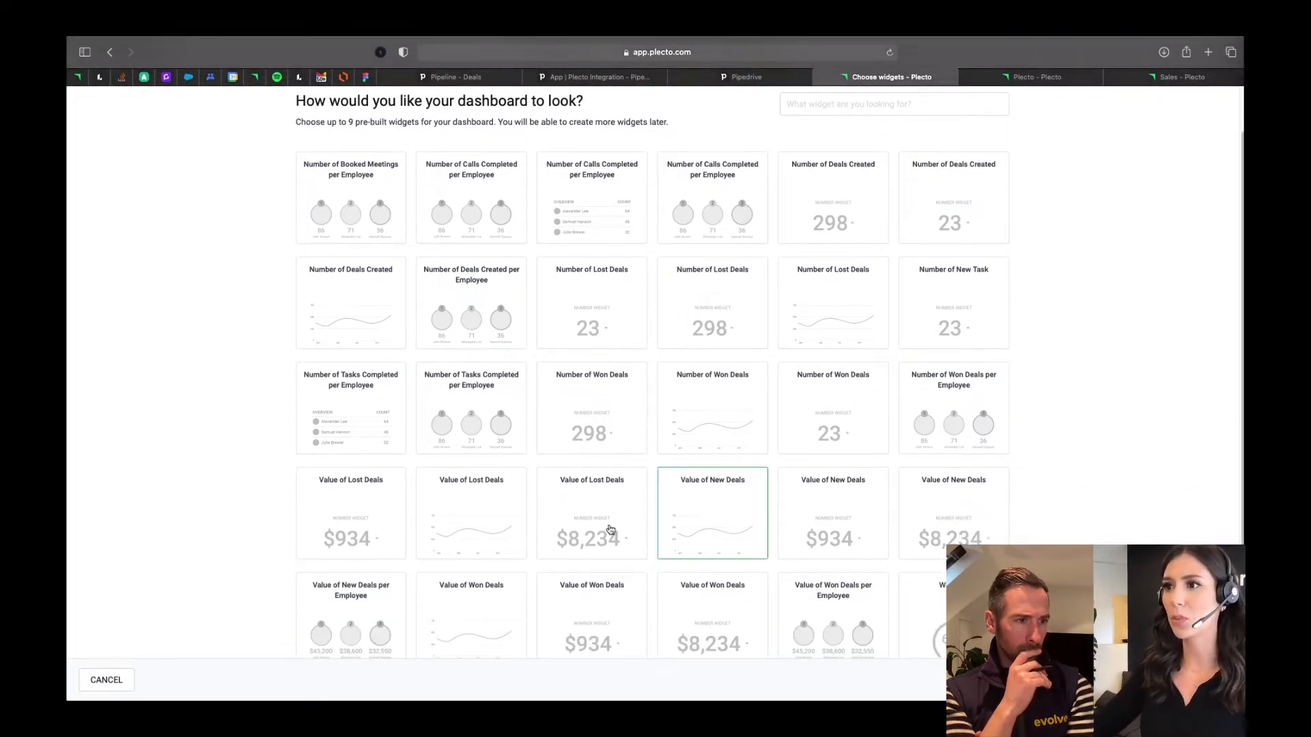
scroll(547, 577, up, 2)
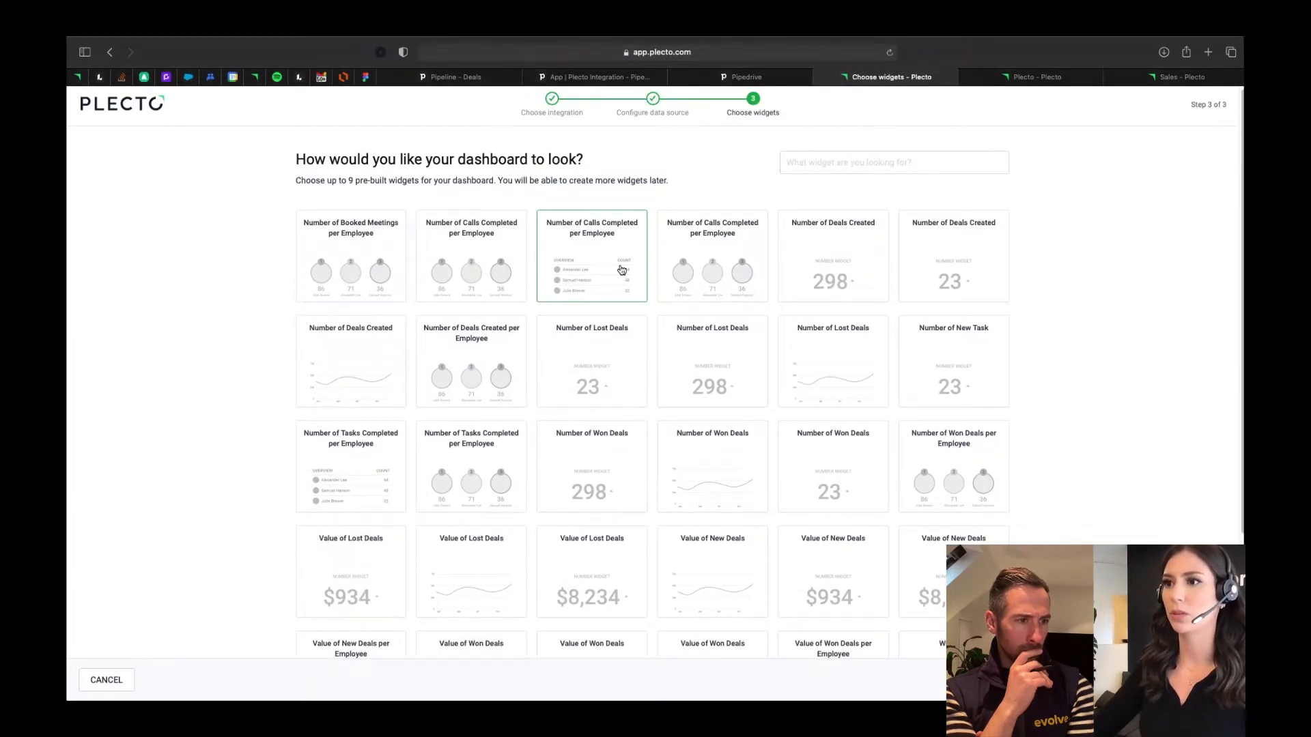
click(350, 254)
click(617, 353)
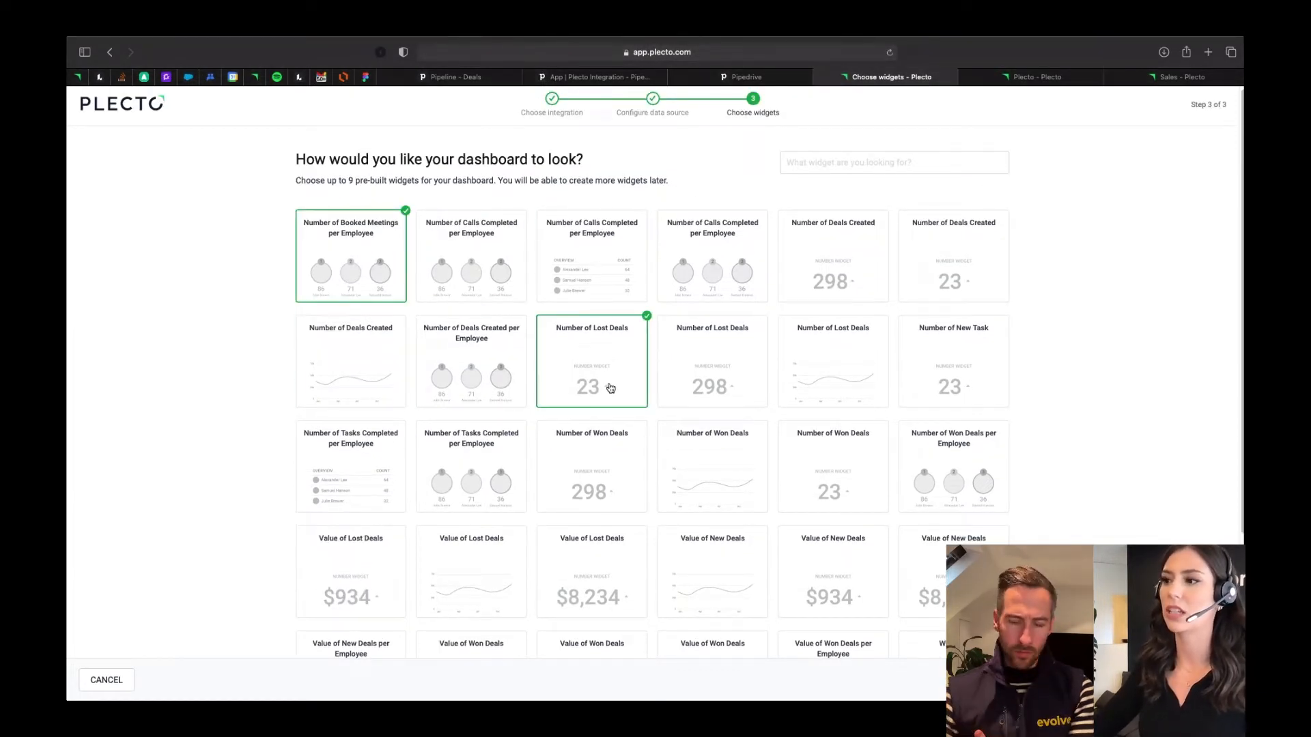
click(601, 350)
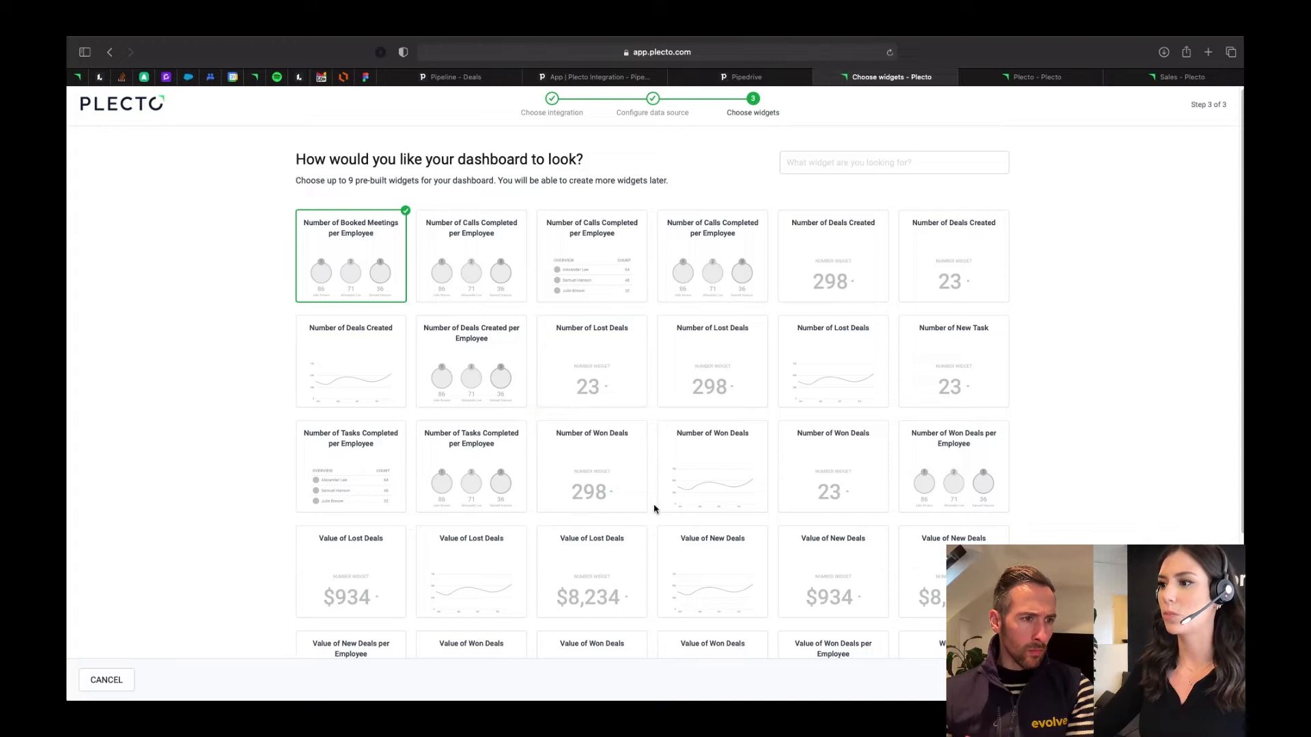
click(699, 492)
scroll(729, 576, down, 3)
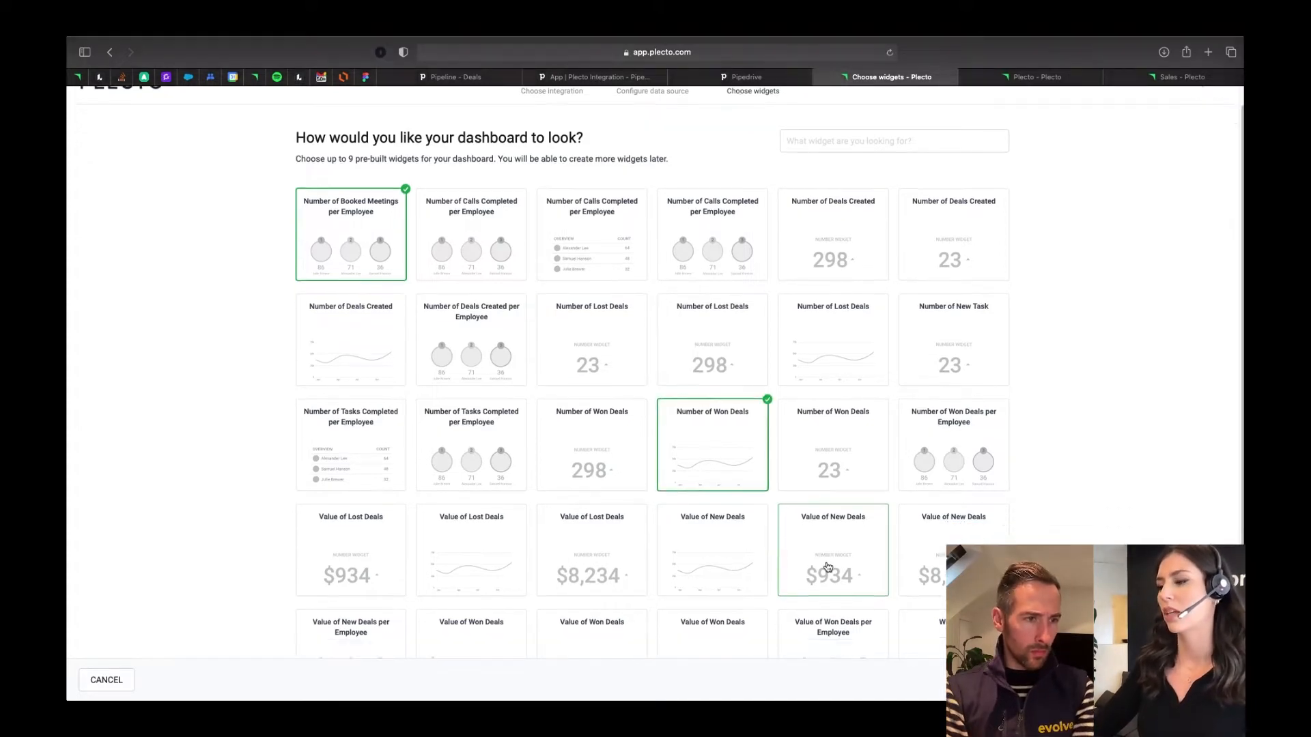
click(840, 509)
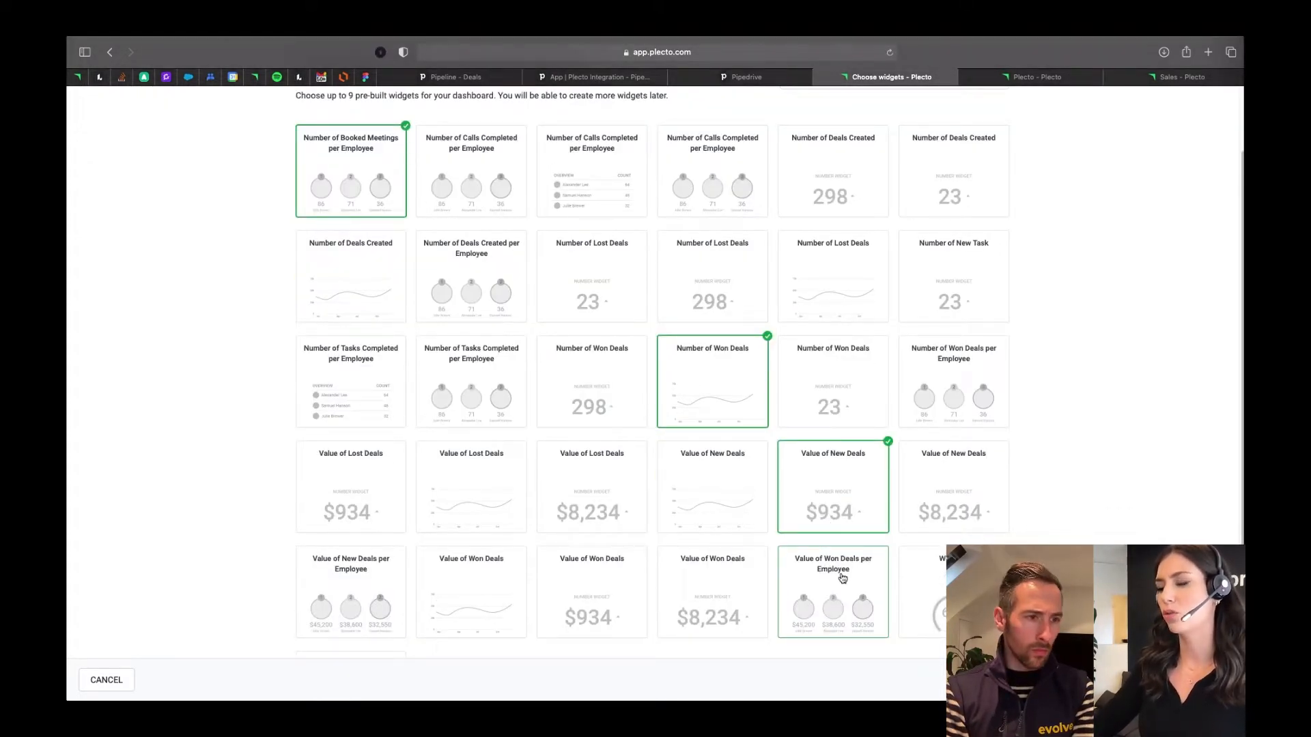
click(844, 578)
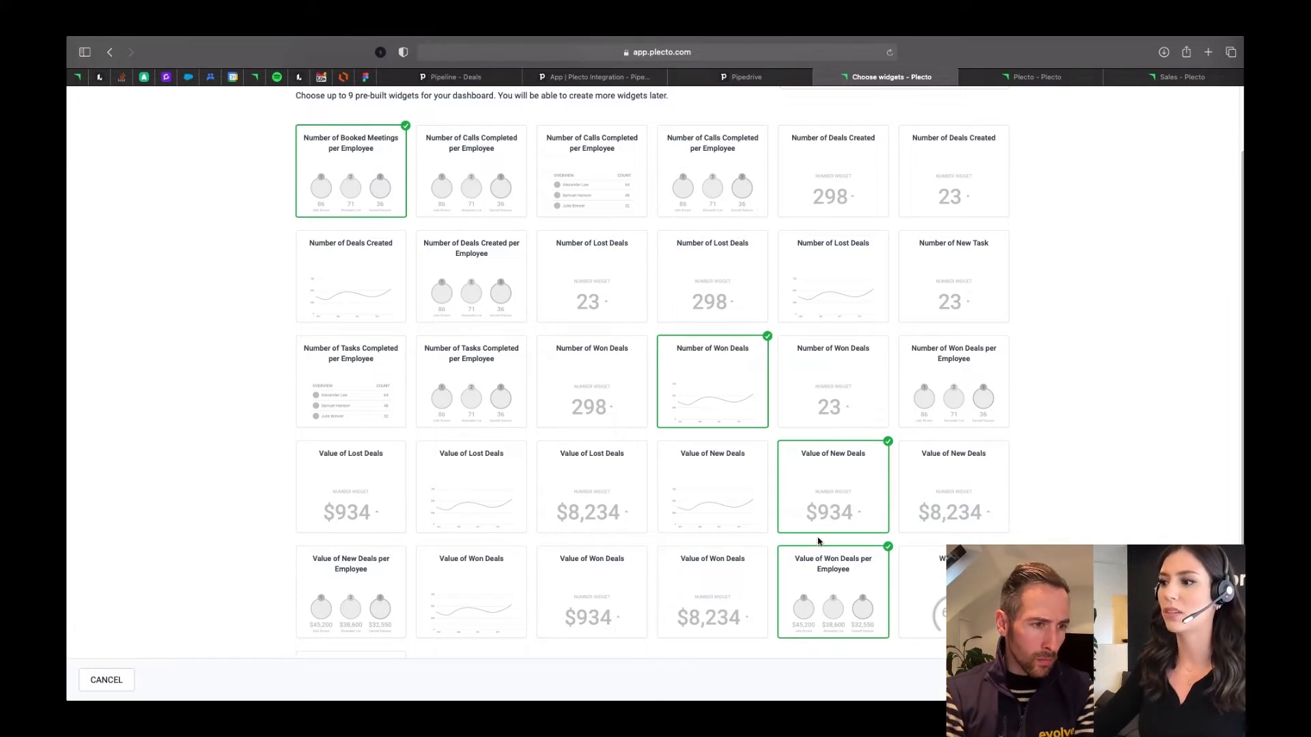
- Deselect all the chosen pre-built dashboard widgets
click(829, 566)
click(830, 520)
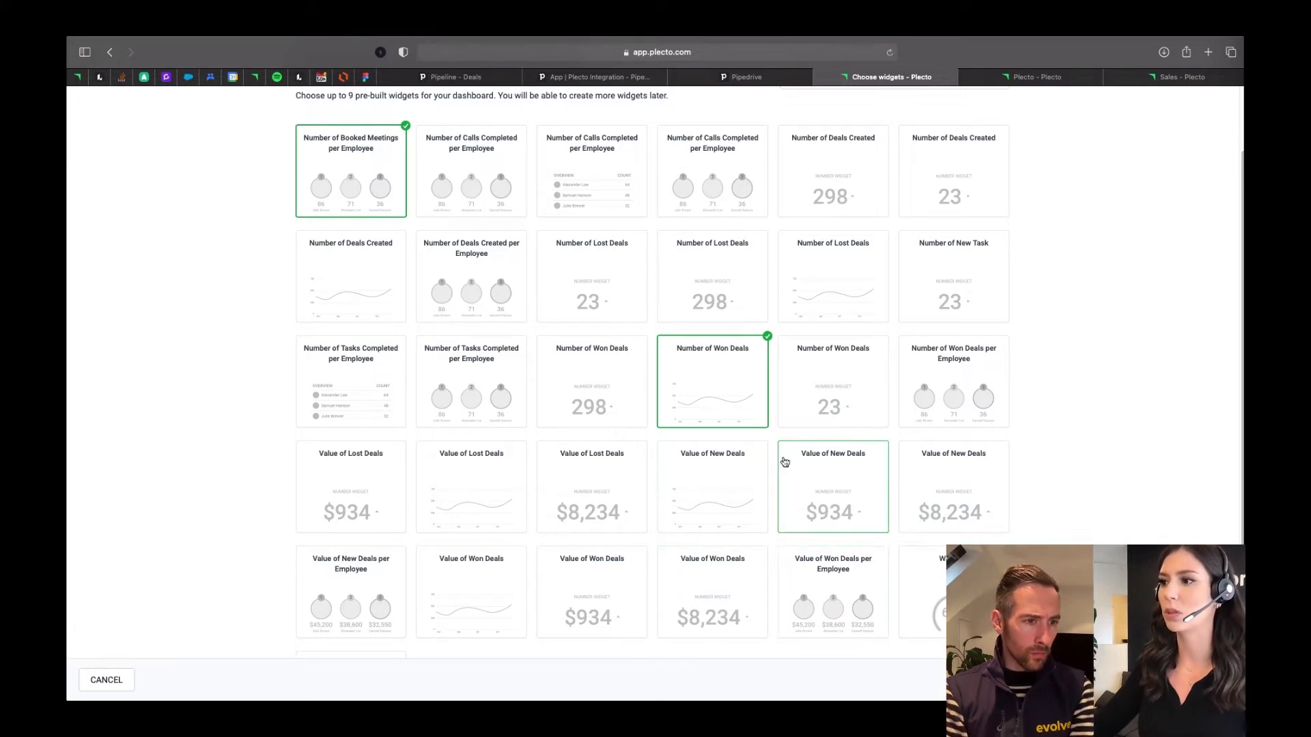
click(736, 405)
click(358, 174)
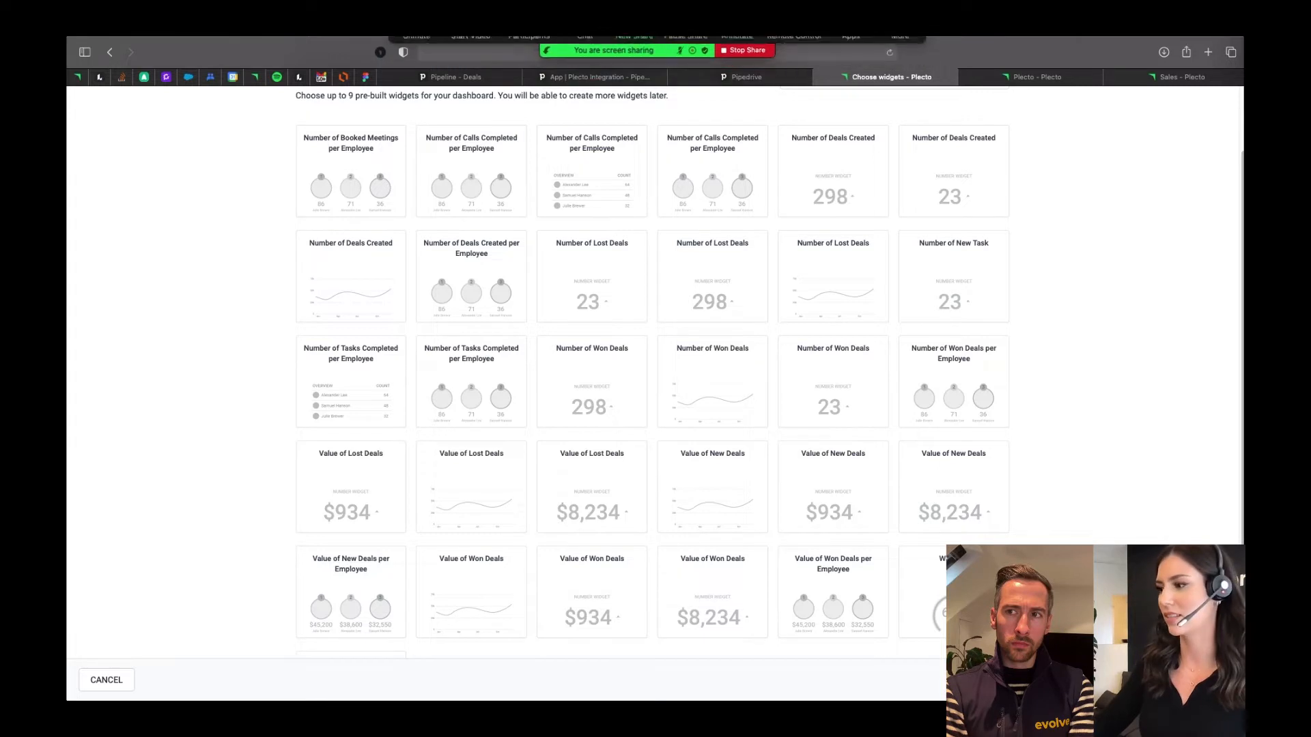
- Finish the data source setup without any widgets and view the imported registrations of Pipedrive Deals 2
click(1202, 680)
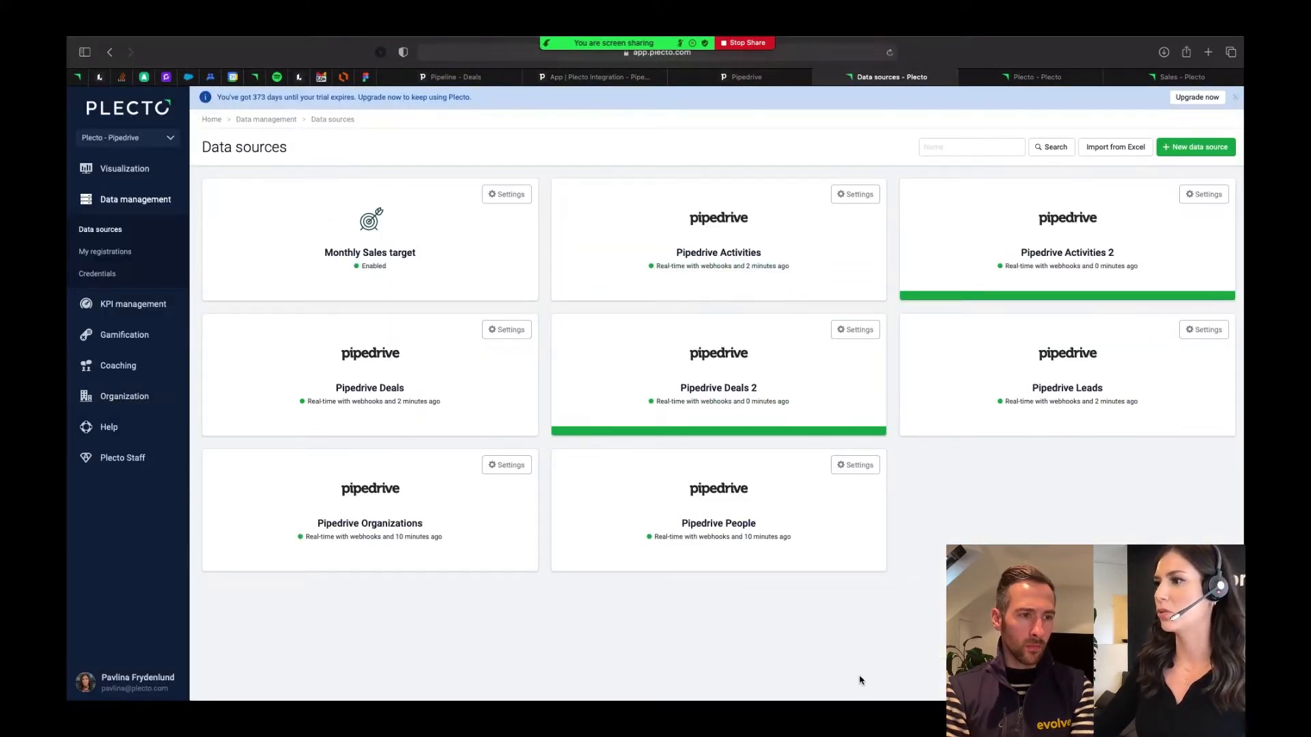
mouse_move(735, 361)
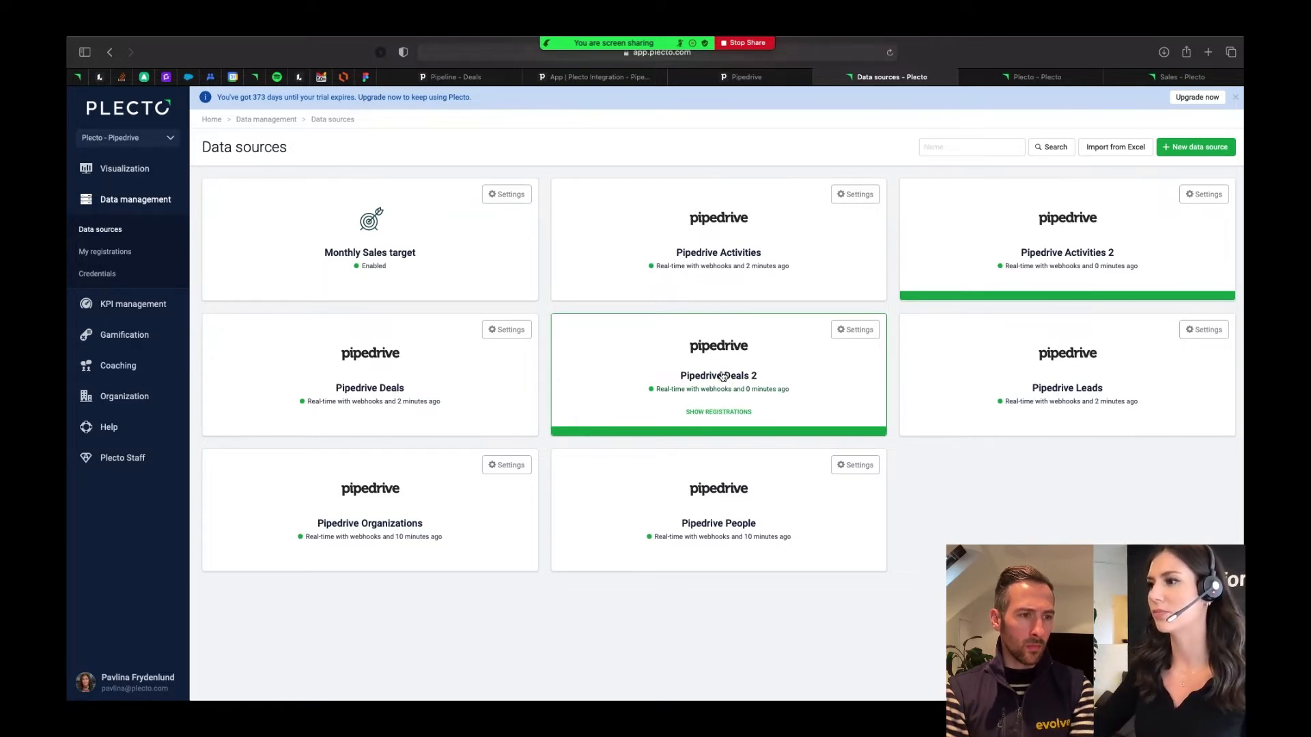
click(722, 377)
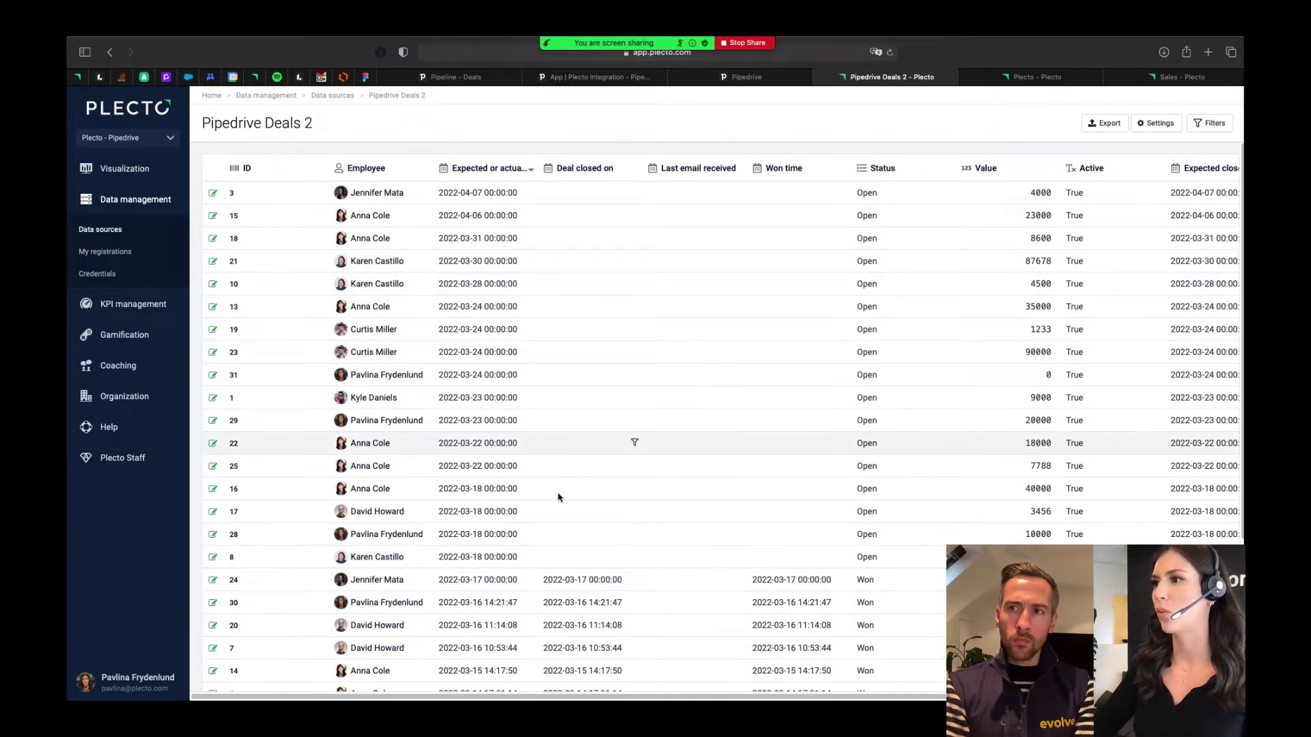
scroll(712, 582, right, 1)
scroll(712, 583, left, 1)
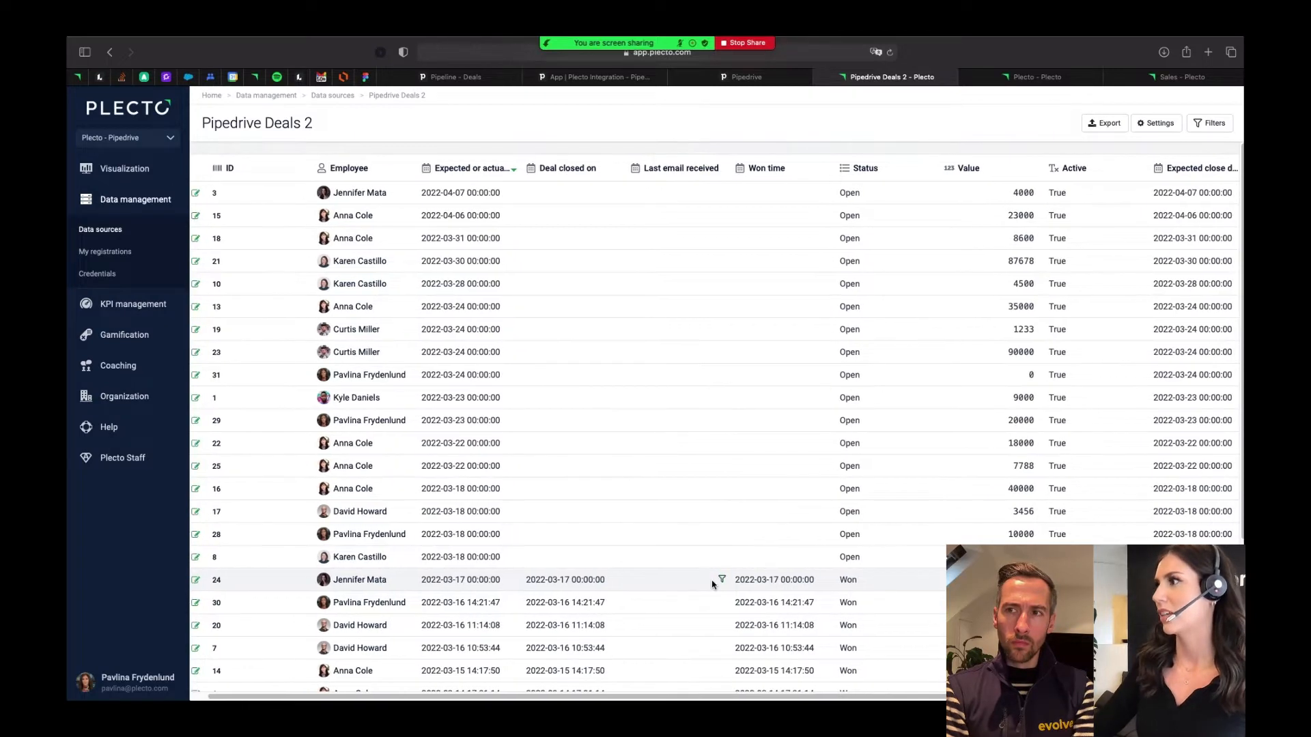
- Open the settings of the Pipedrive Deals 2 data source and review its list of importable fields
click(1161, 123)
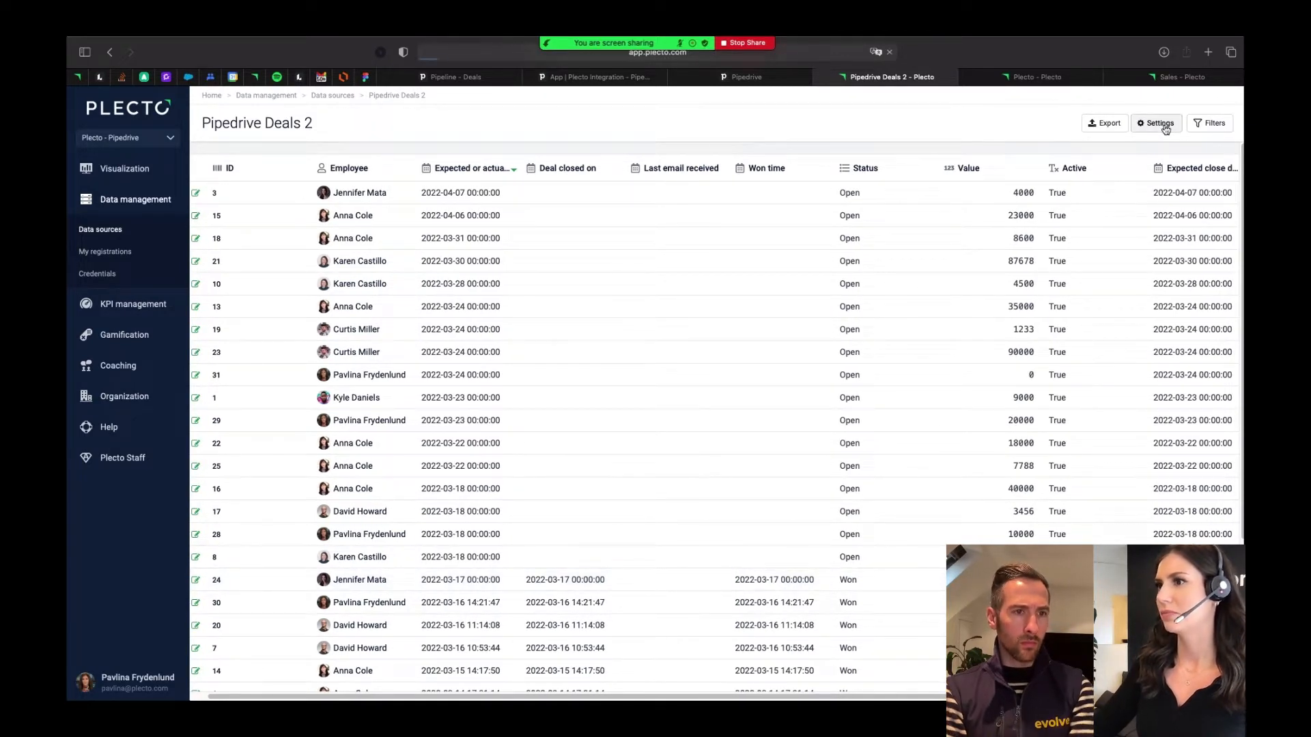
scroll(671, 529, down, 1)
scroll(671, 529, down, 2)
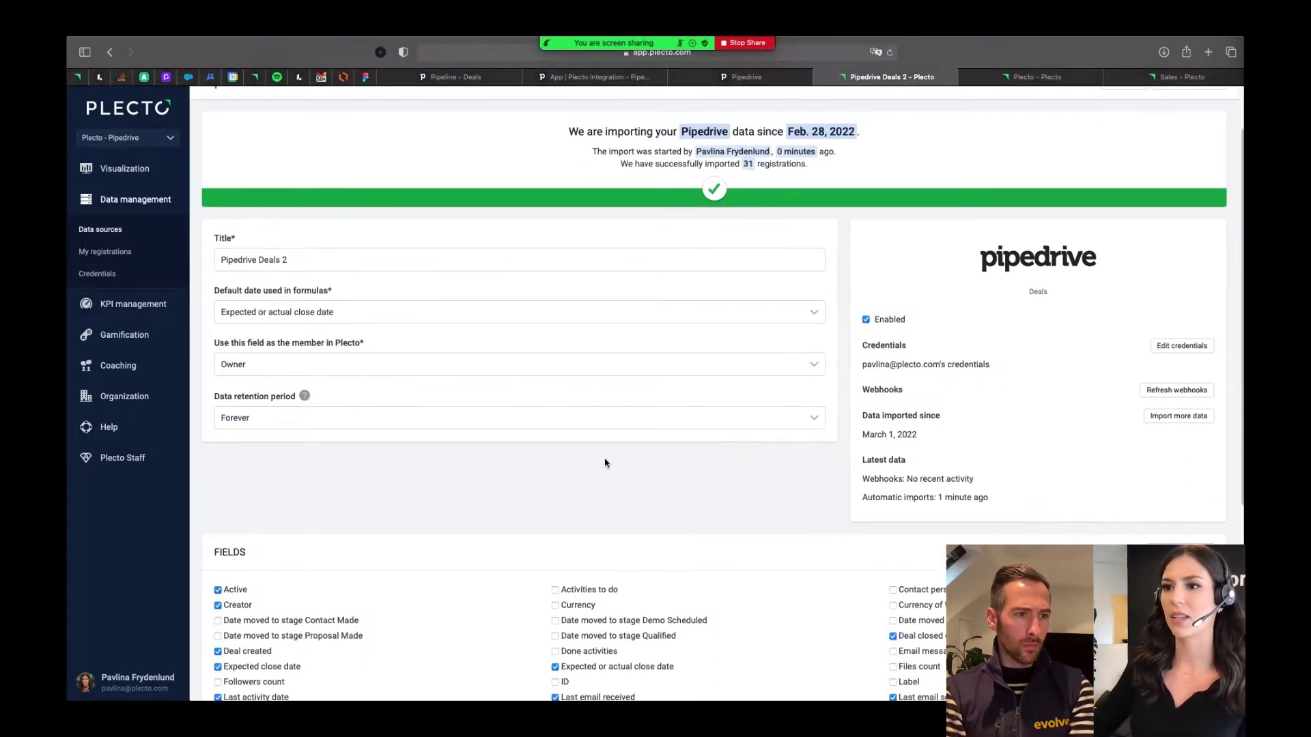
scroll(571, 505, down, 4)
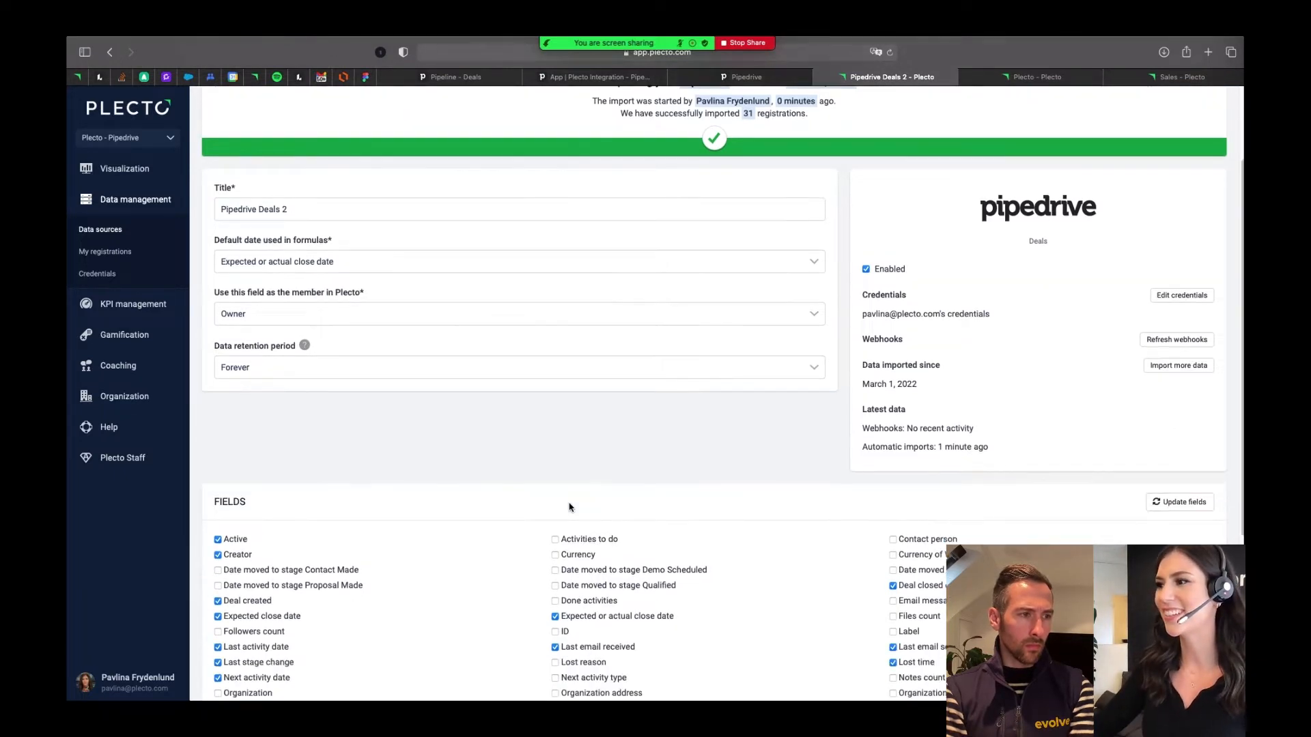
scroll(570, 506, down, 6)
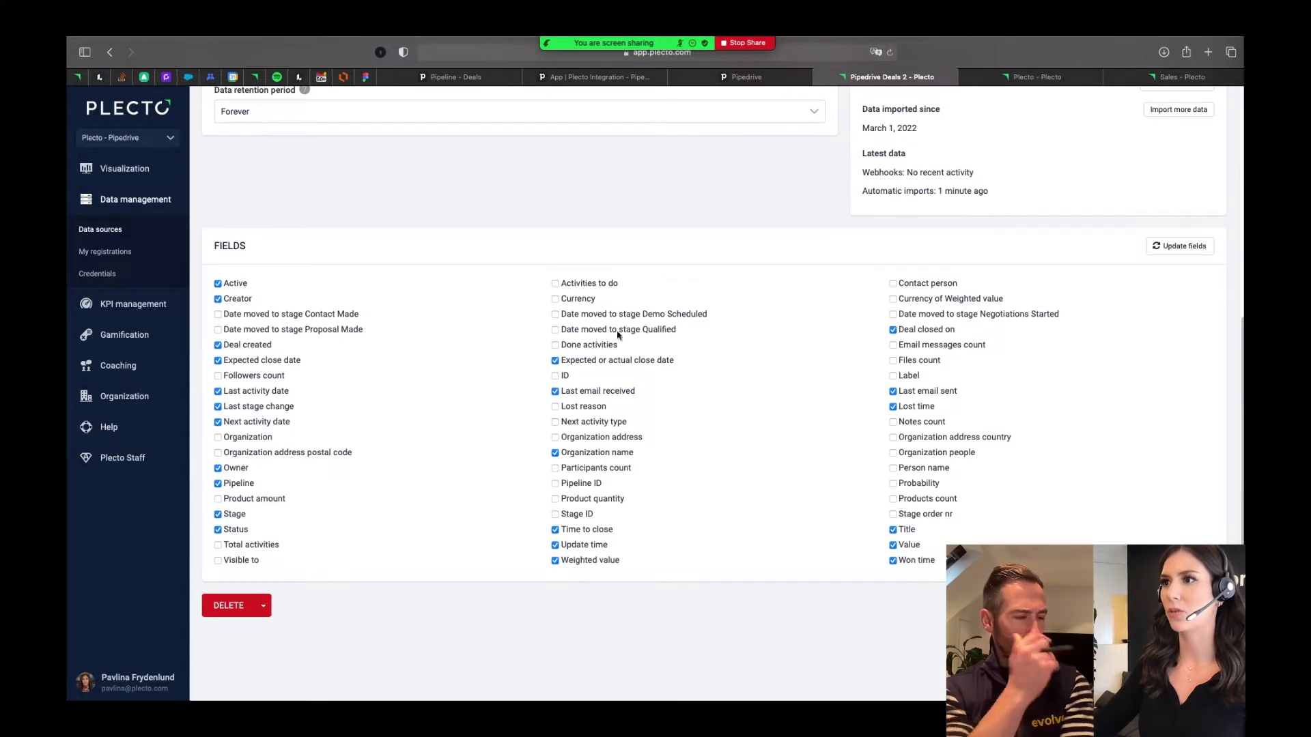
- Switch to Pipedrive, open the Hanson LLC lead deal from the Qualified stage and examine its details, activities and overview
click(453, 79)
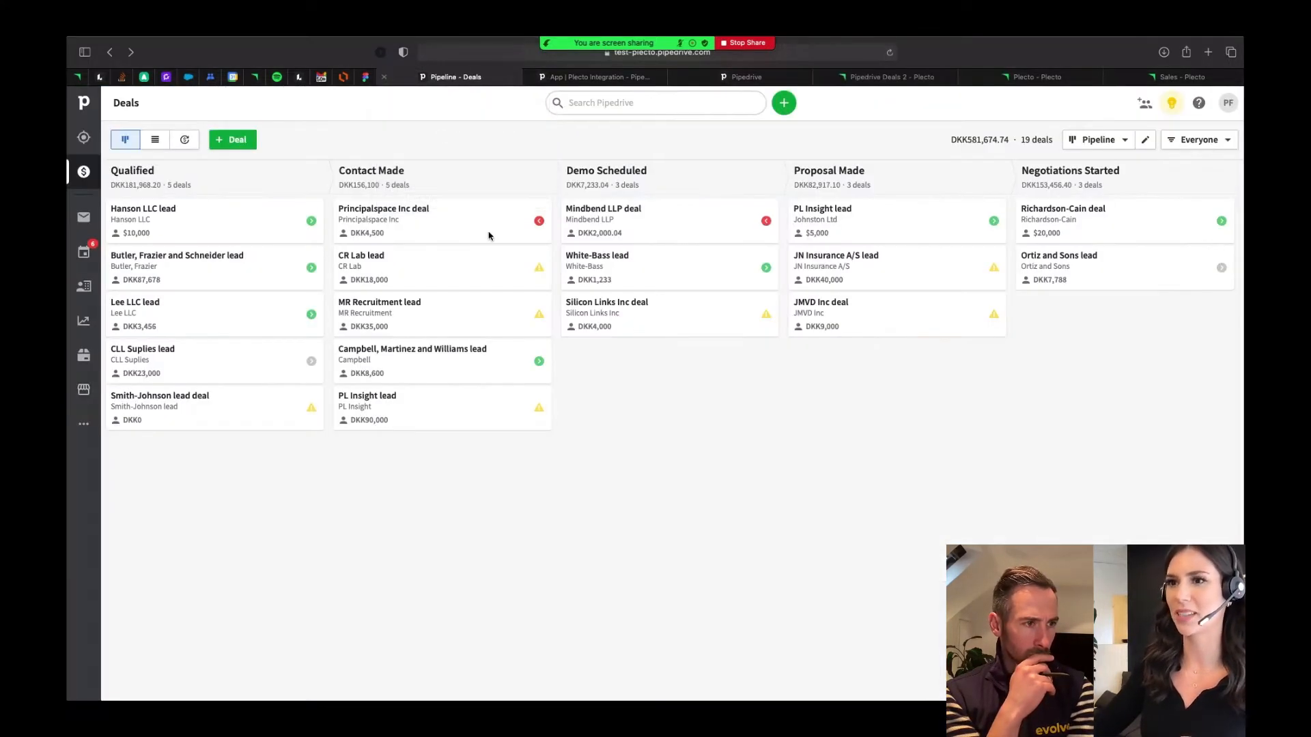
click(166, 213)
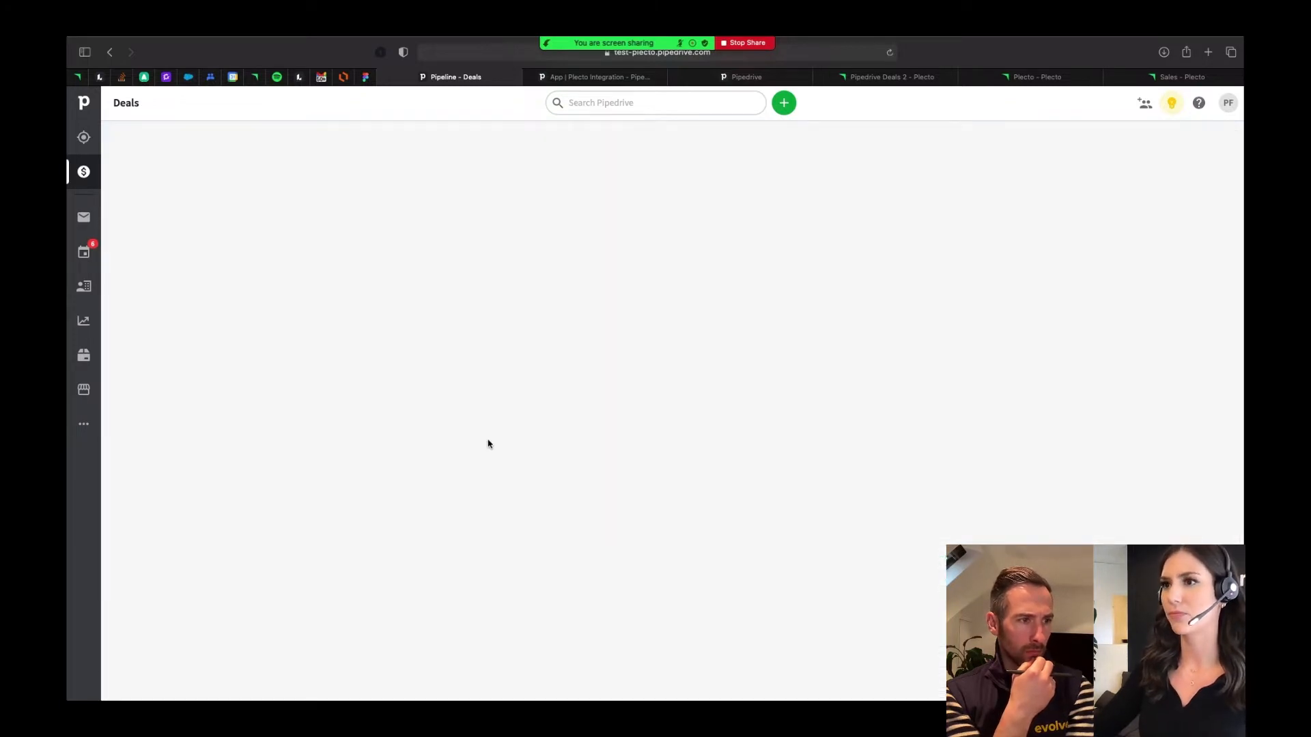
click(83, 174)
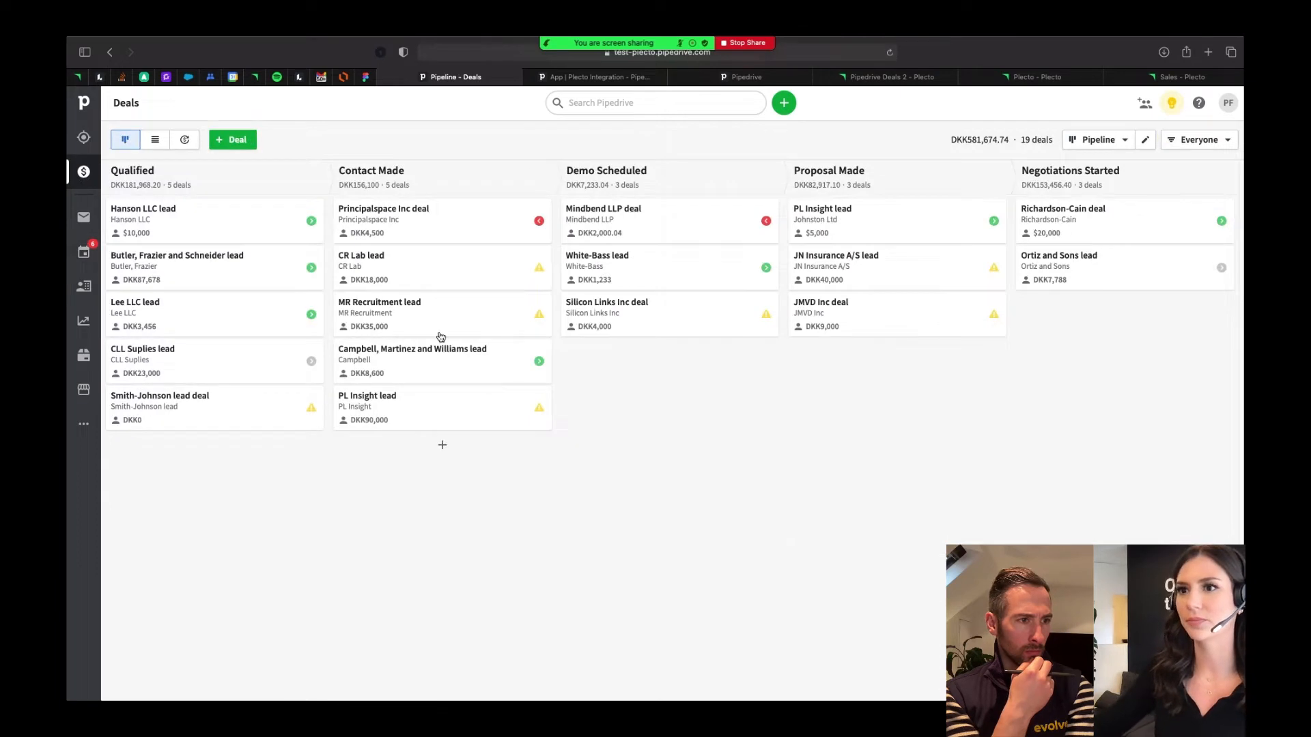
click(164, 226)
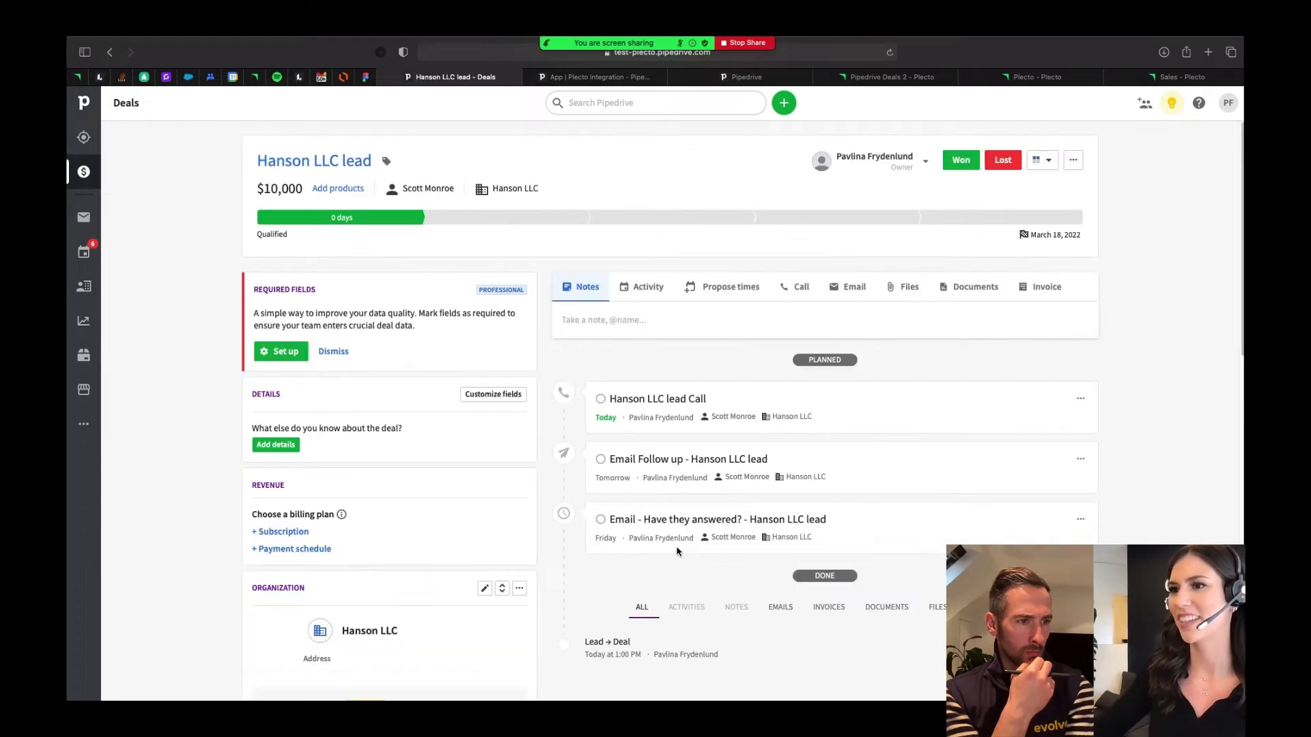
scroll(679, 550, down, 1)
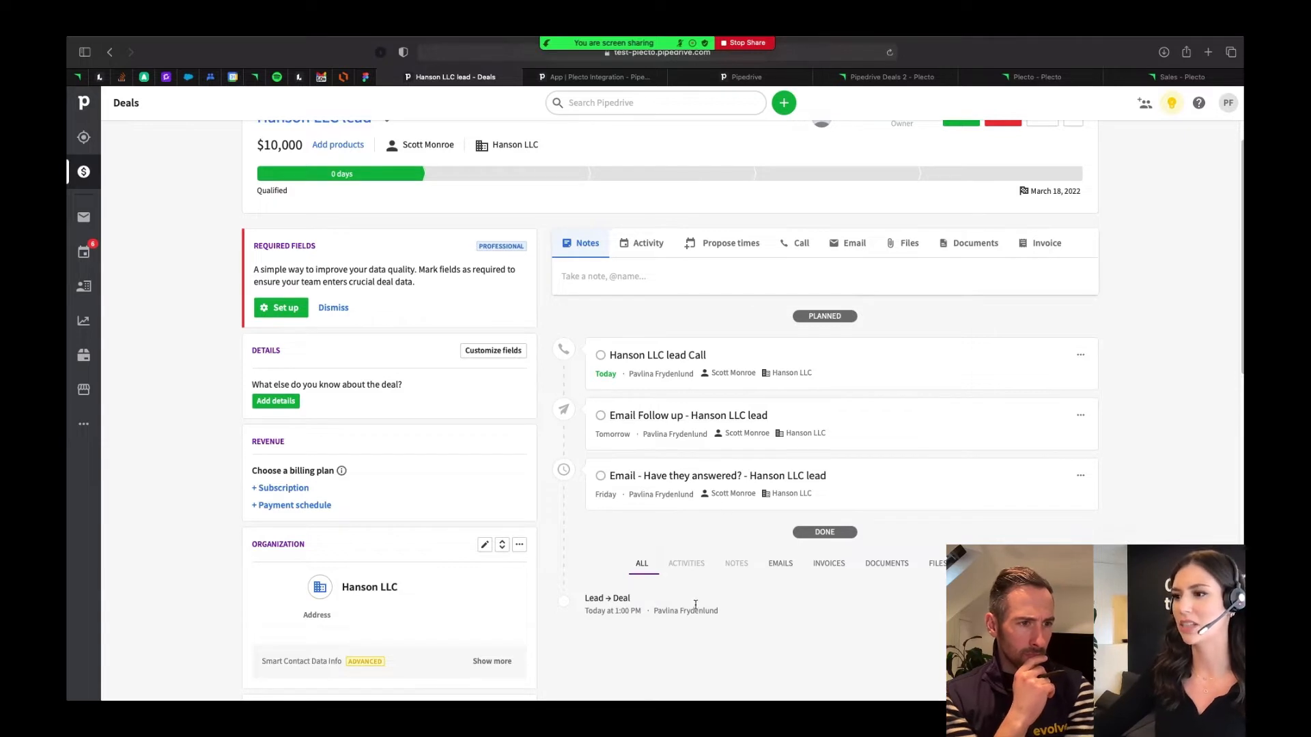
scroll(440, 628, up, 1)
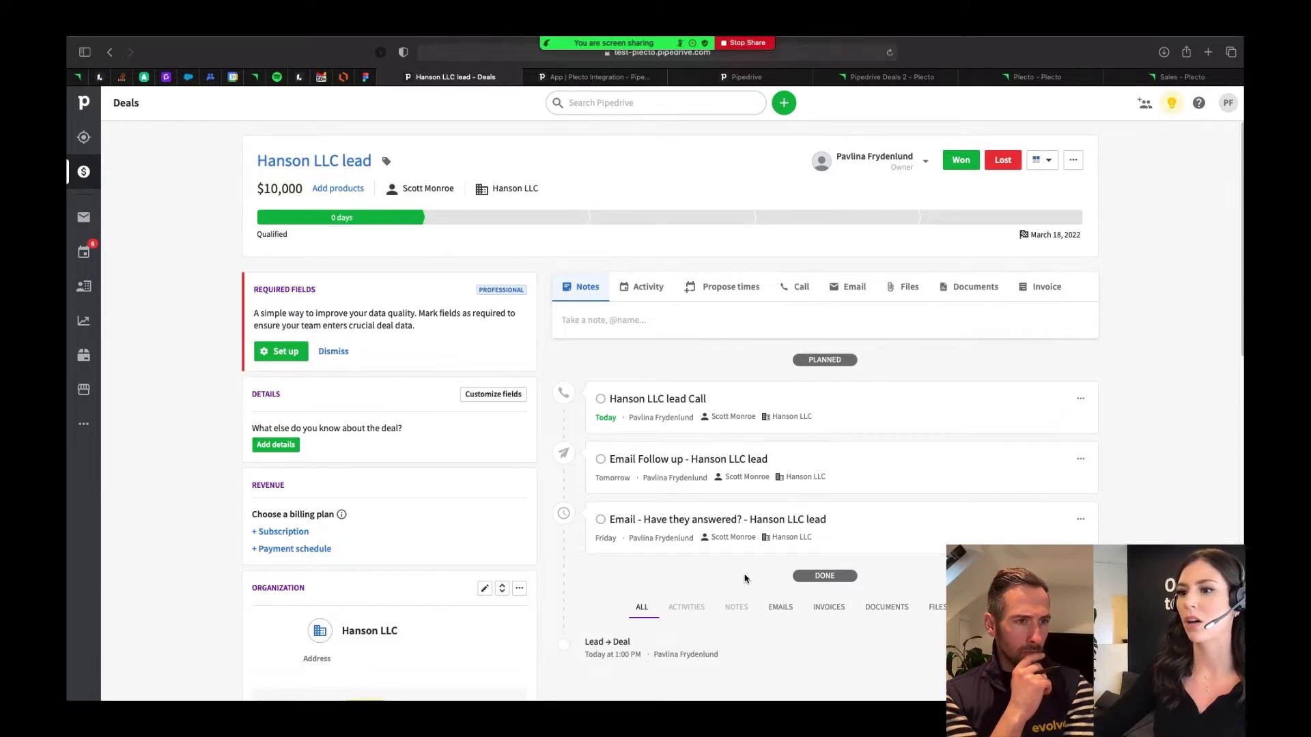
scroll(744, 577, down, 1)
scroll(744, 577, down, 8)
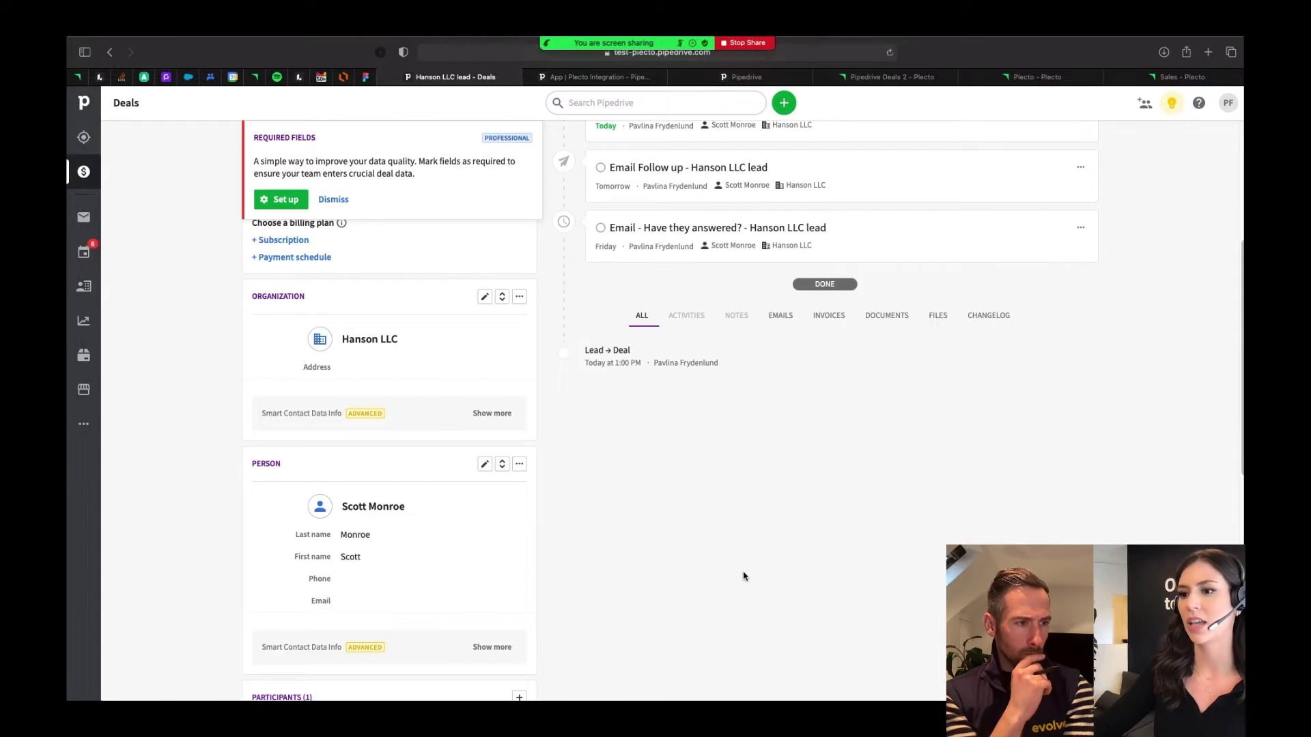
scroll(745, 577, down, 6)
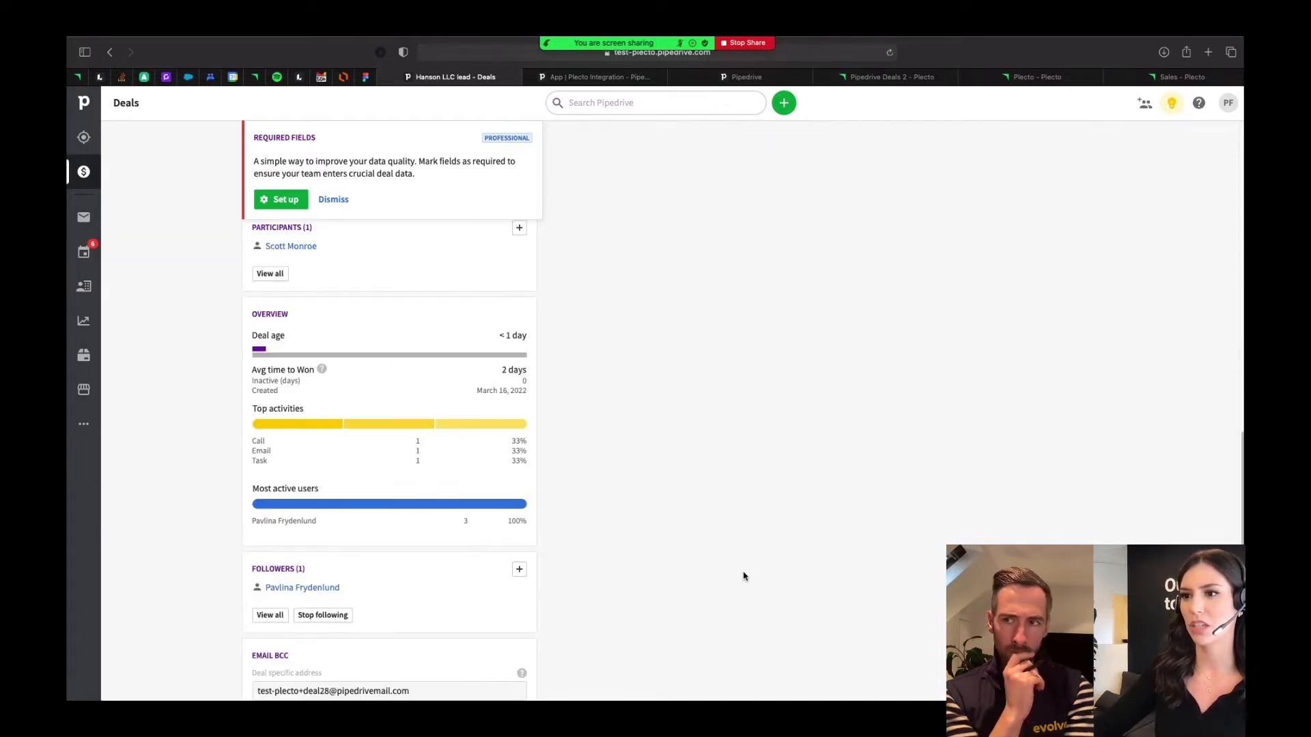
scroll(744, 577, down, 1)
scroll(744, 577, up, 2)
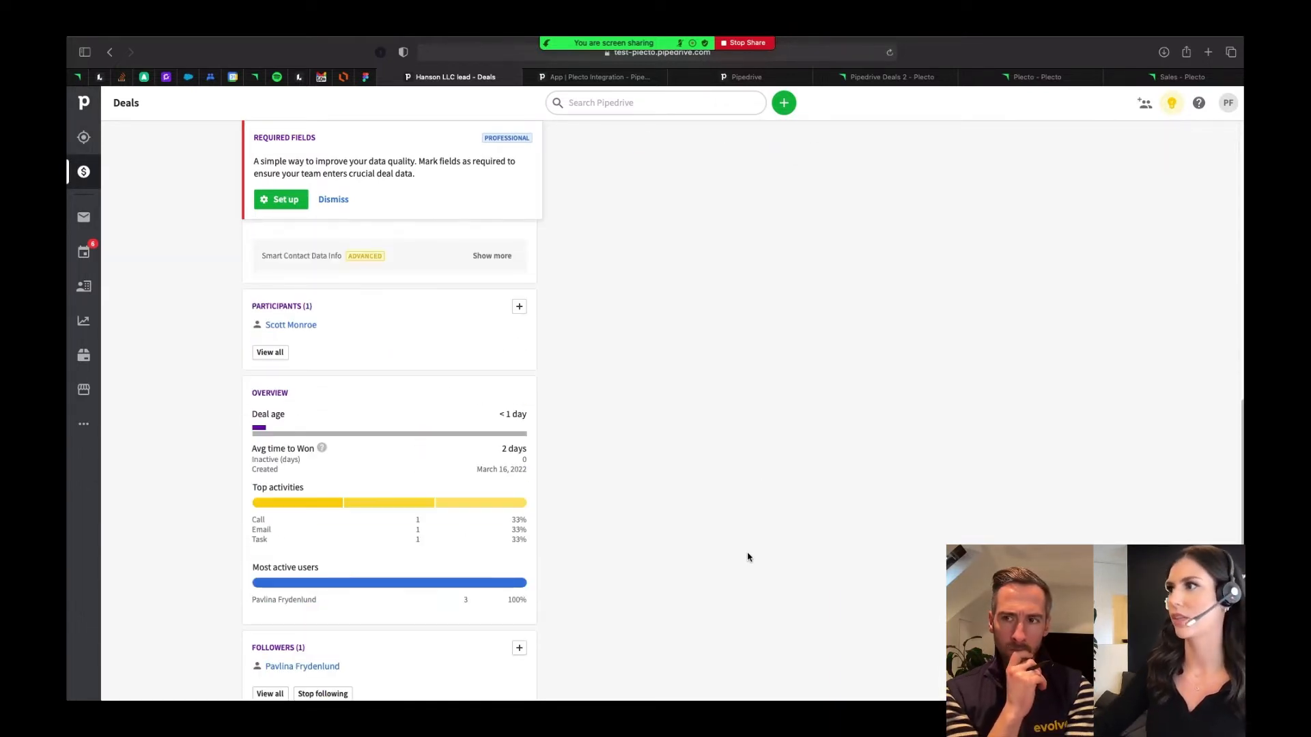
- Back in Plecto, include the Contact person, Currency of Weighted value and Date moved to stage Negotiations Started fields in Pipedrive Deals 2
click(908, 79)
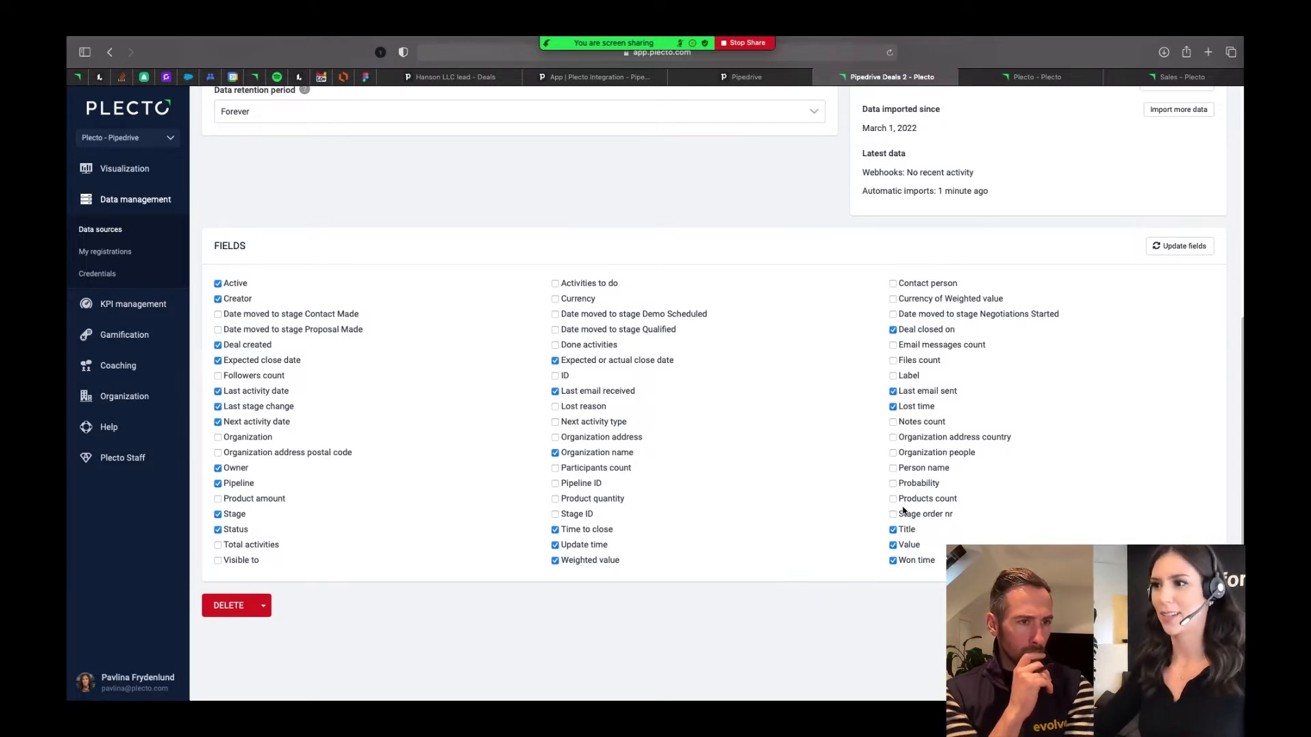
click(892, 284)
click(892, 299)
click(892, 314)
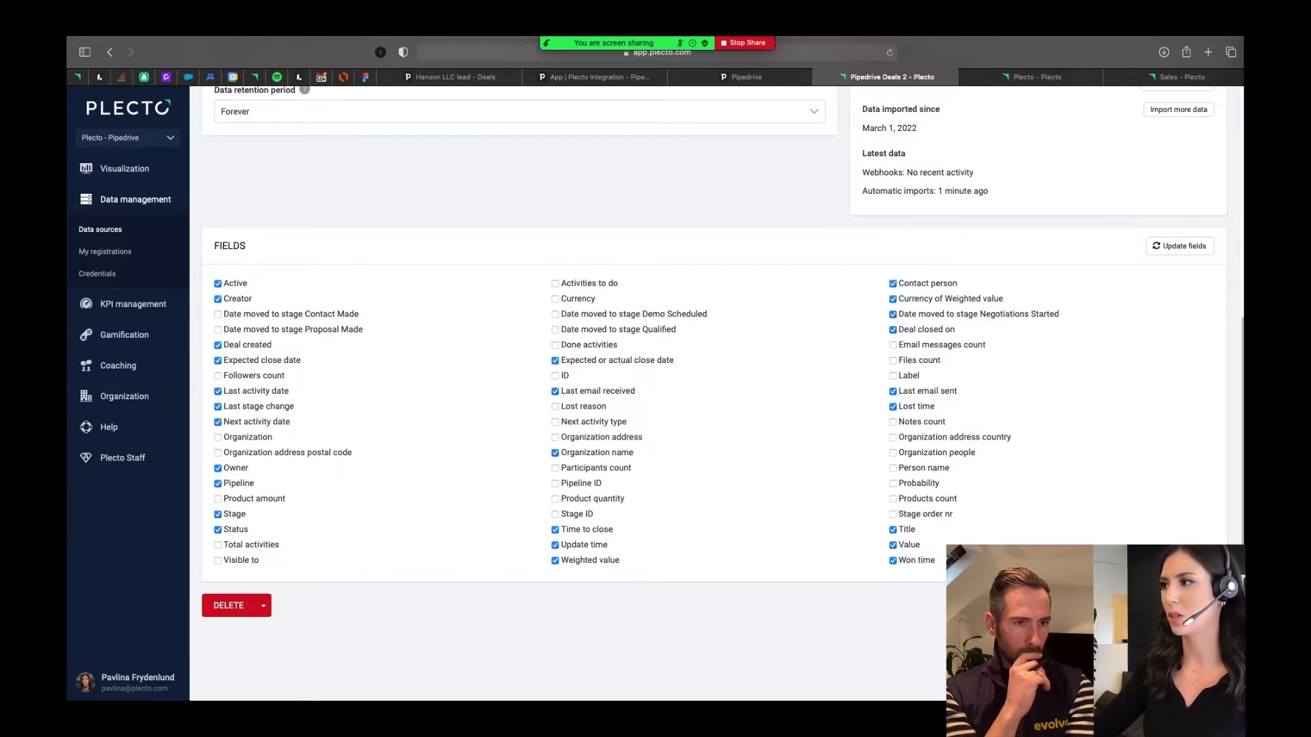
scroll(1201, 340, up, 3)
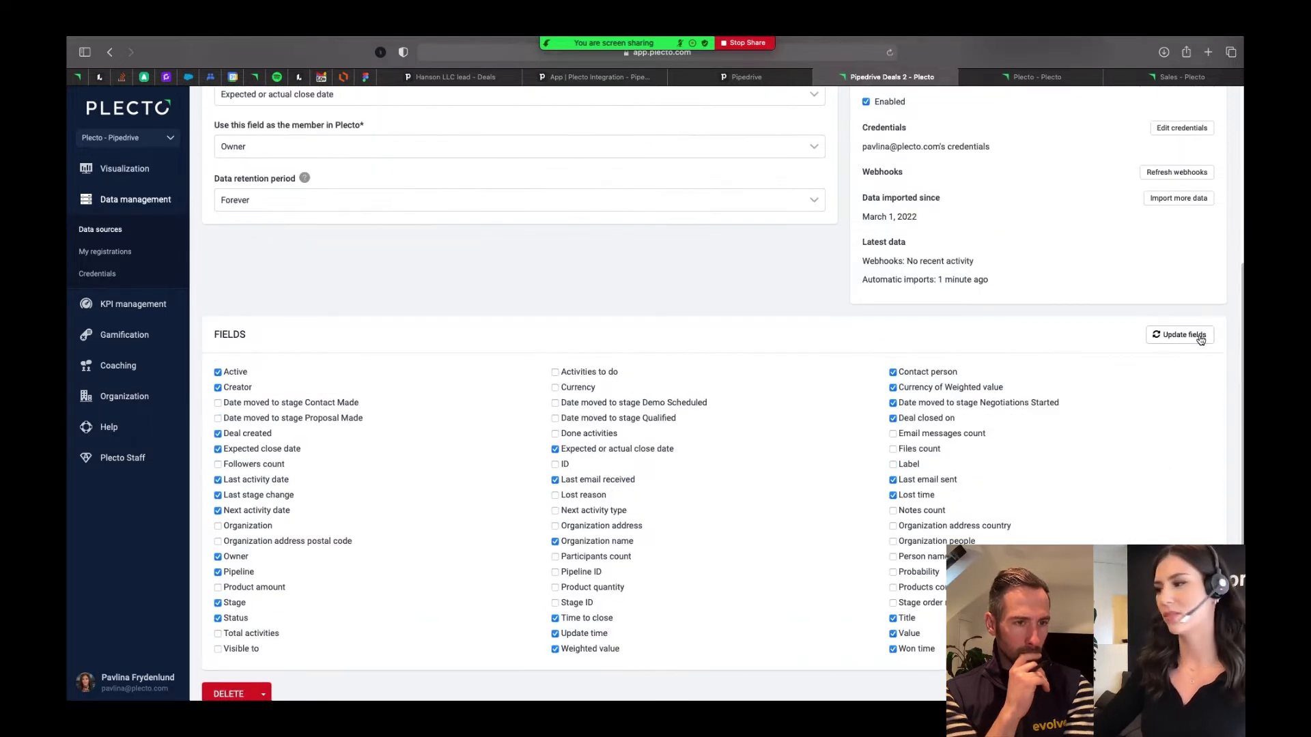
- Update the importable fields of Pipedrive Deals 2 and check the date since which its data is imported
click(1170, 337)
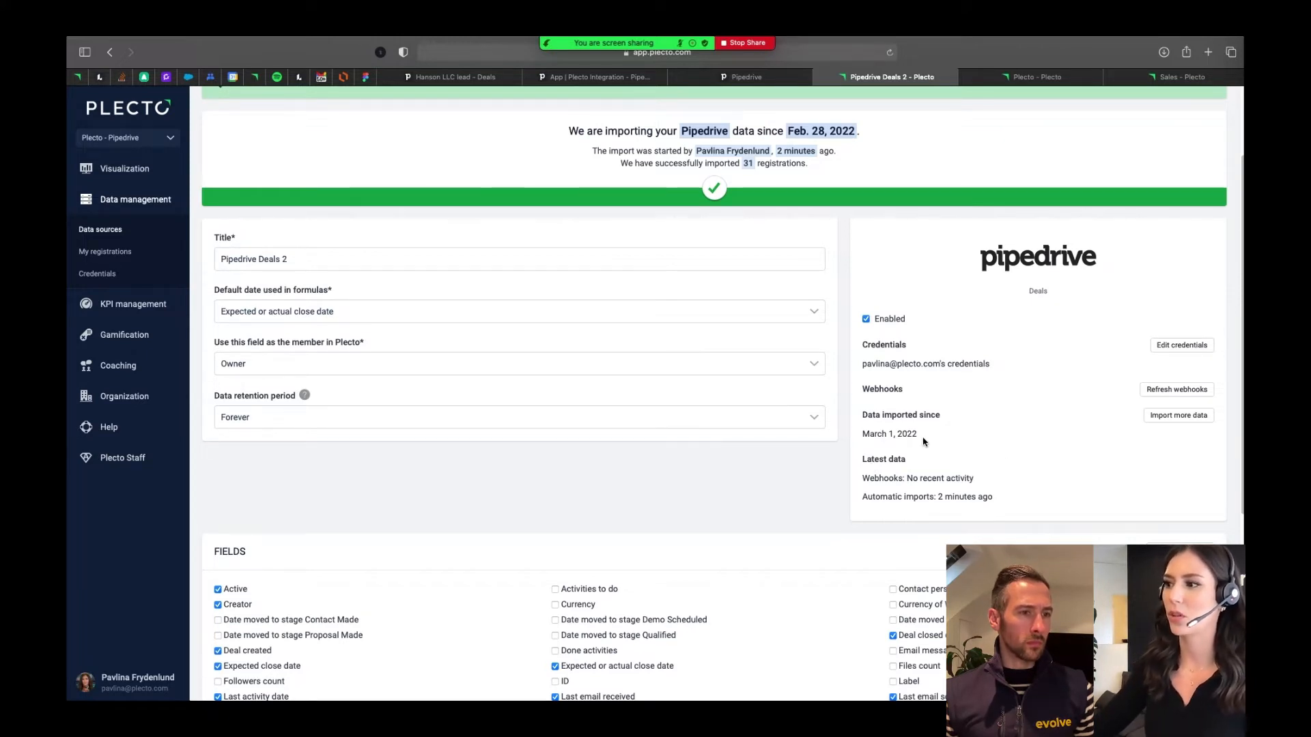
drag(919, 436, 864, 434)
click(940, 466)
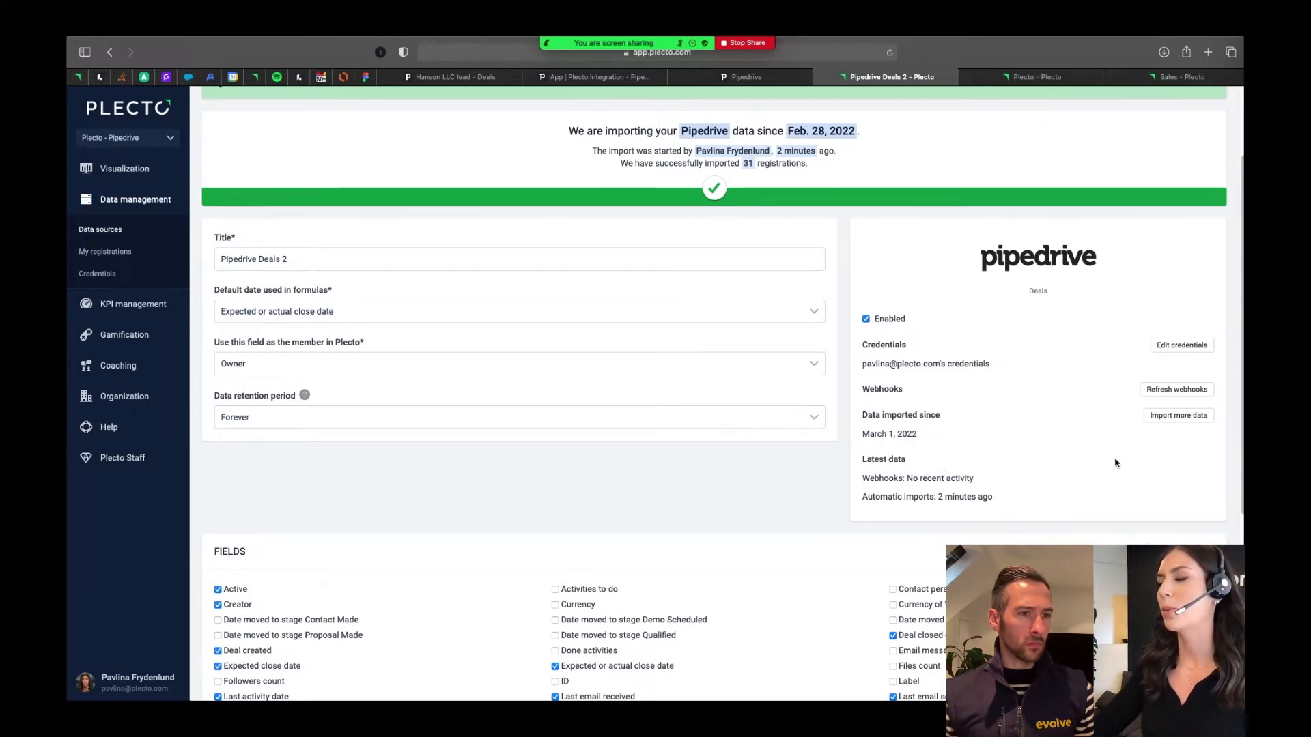
- Import more data into Pipedrive Deals 2, from 2016-01-01 to 2022-03-17
click(1163, 418)
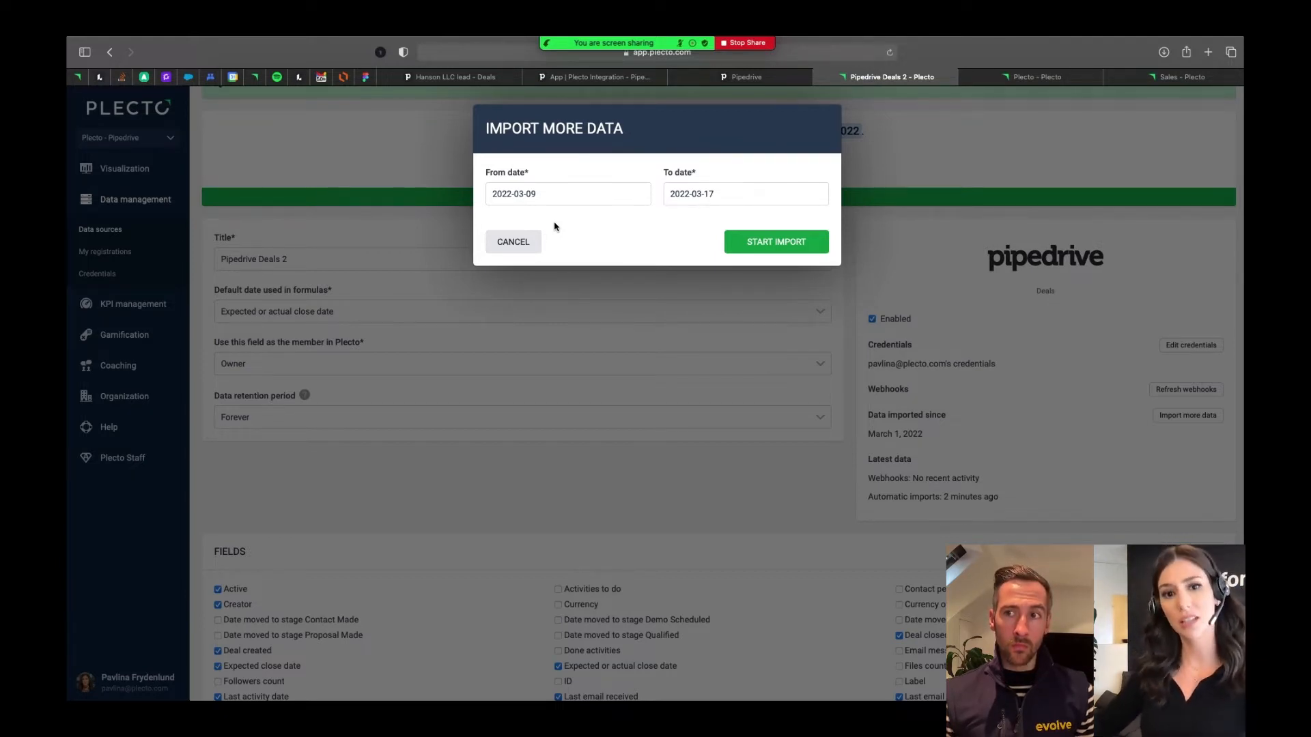
click(555, 183)
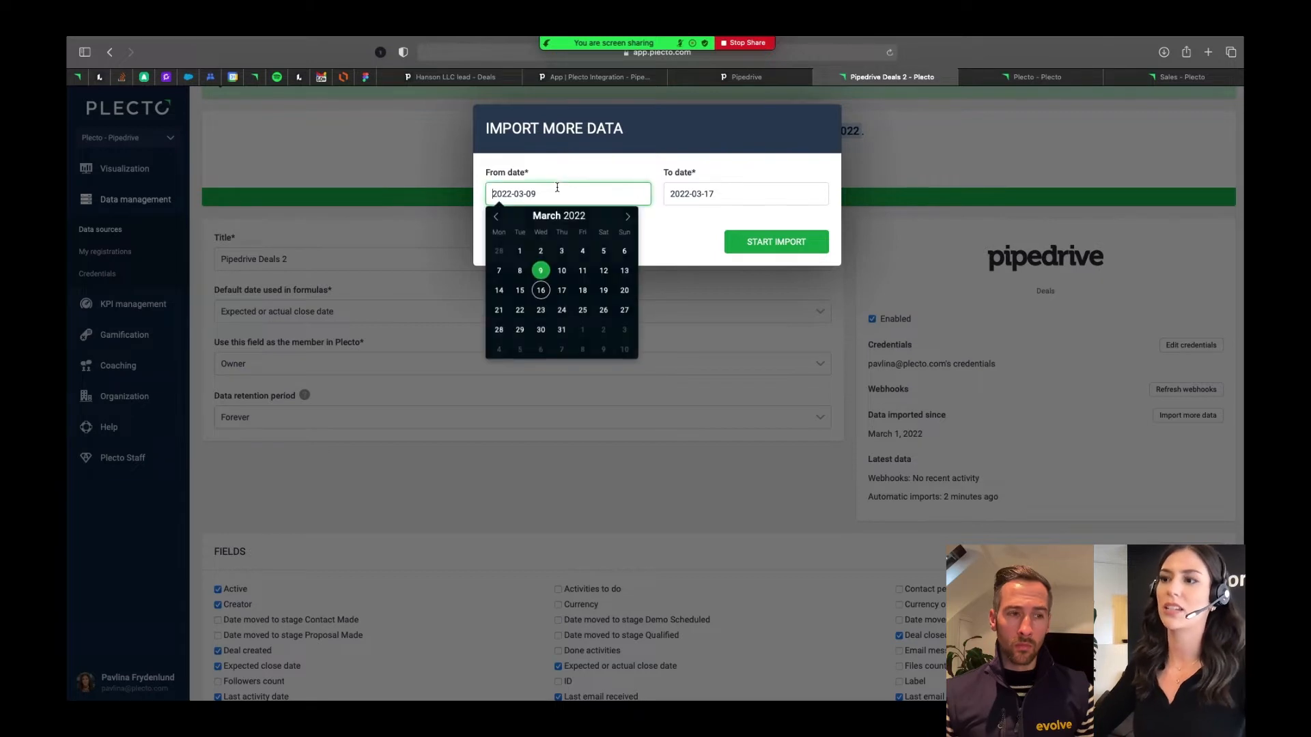
click(497, 218)
click(496, 217)
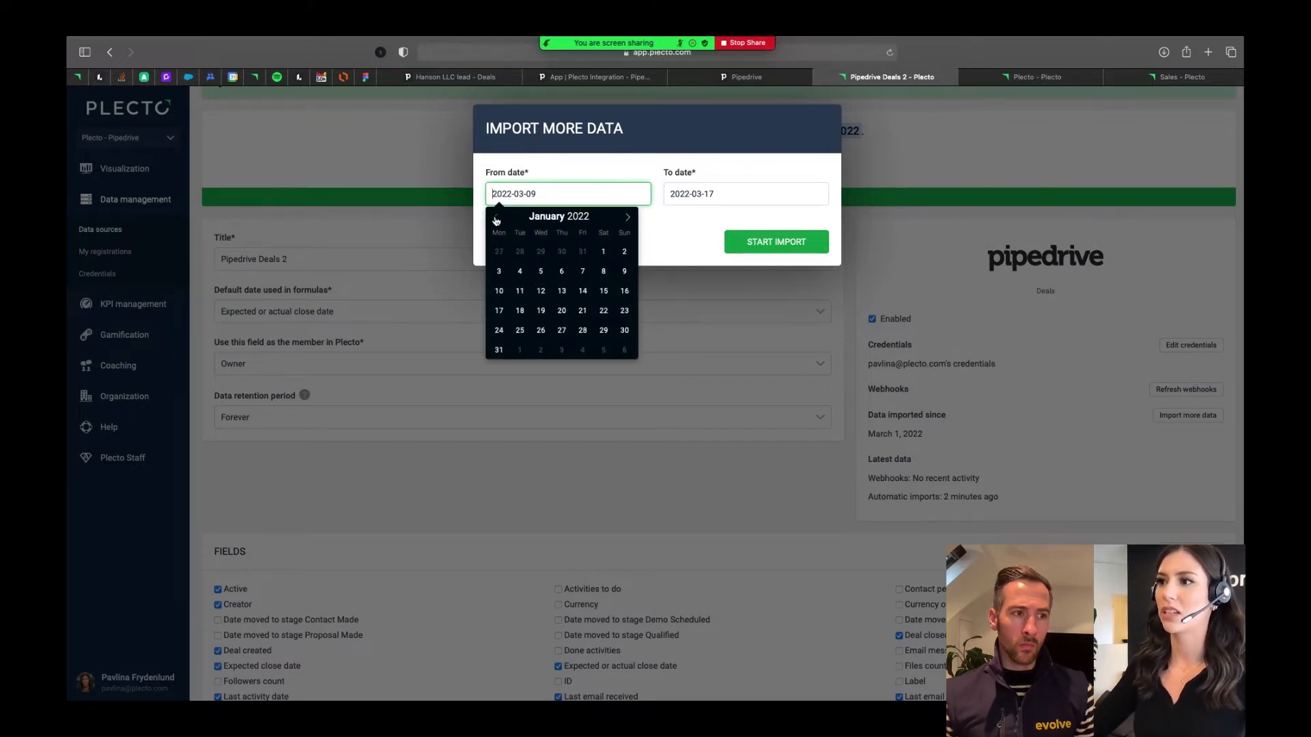
click(593, 220)
click(594, 219)
click(593, 220)
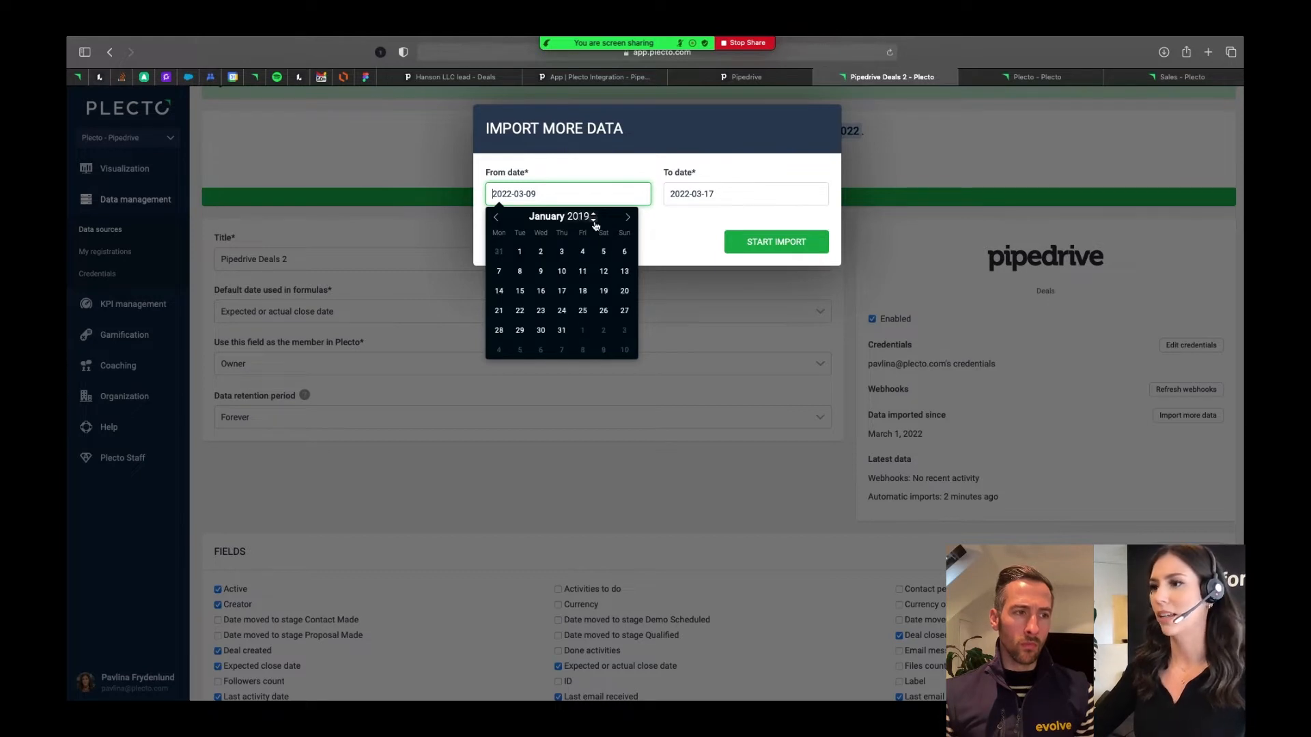
click(594, 220)
click(593, 220)
click(593, 220)
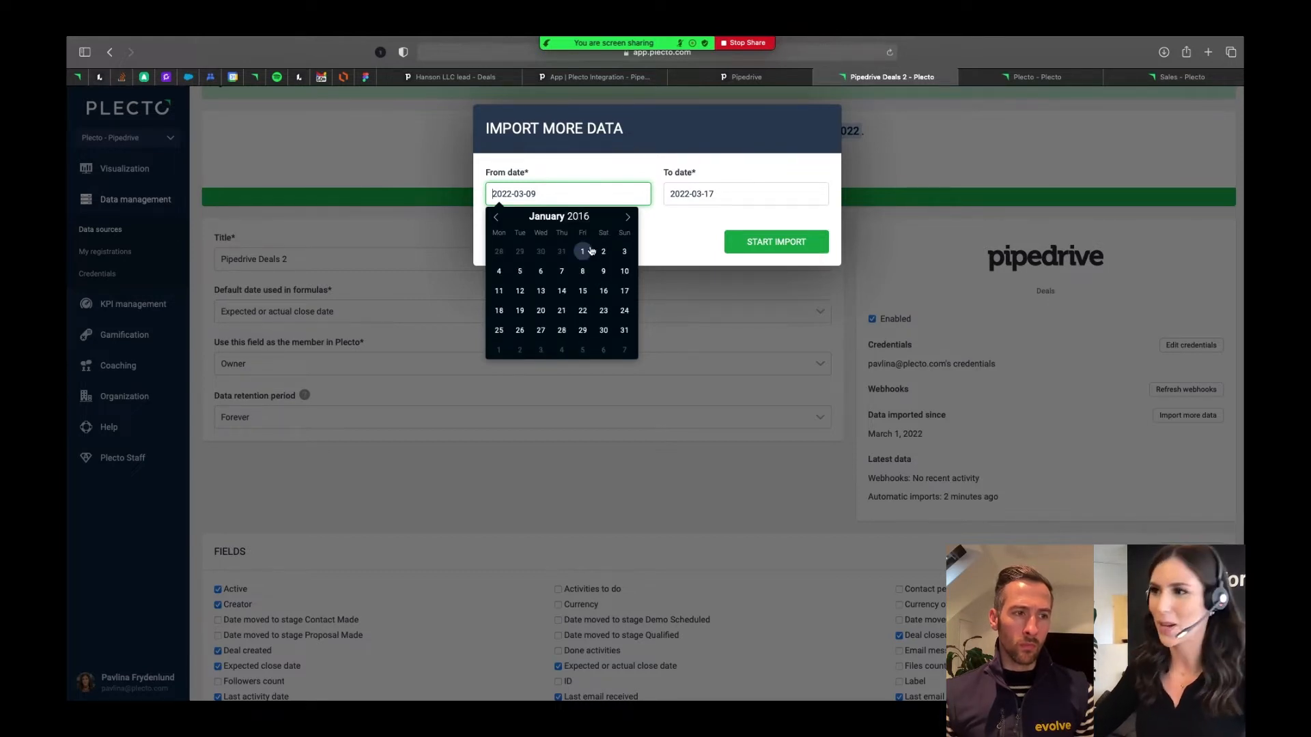
click(591, 251)
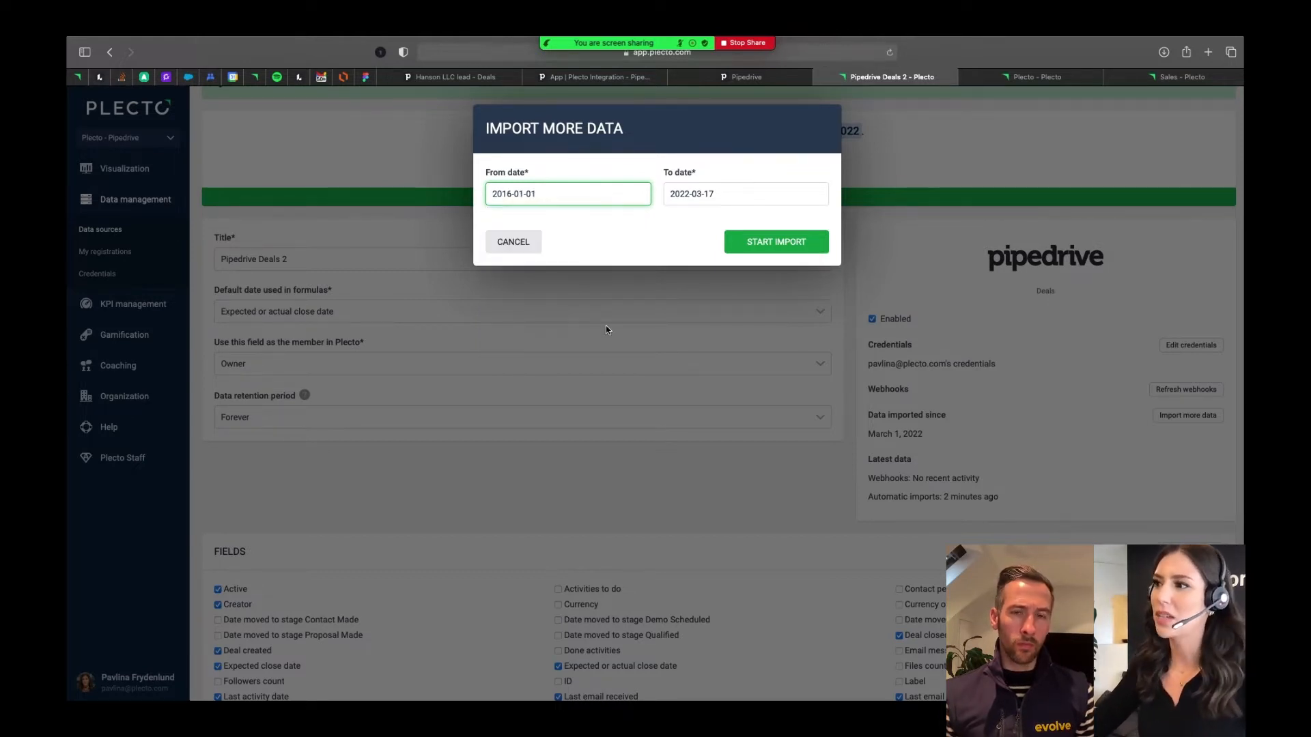
click(757, 245)
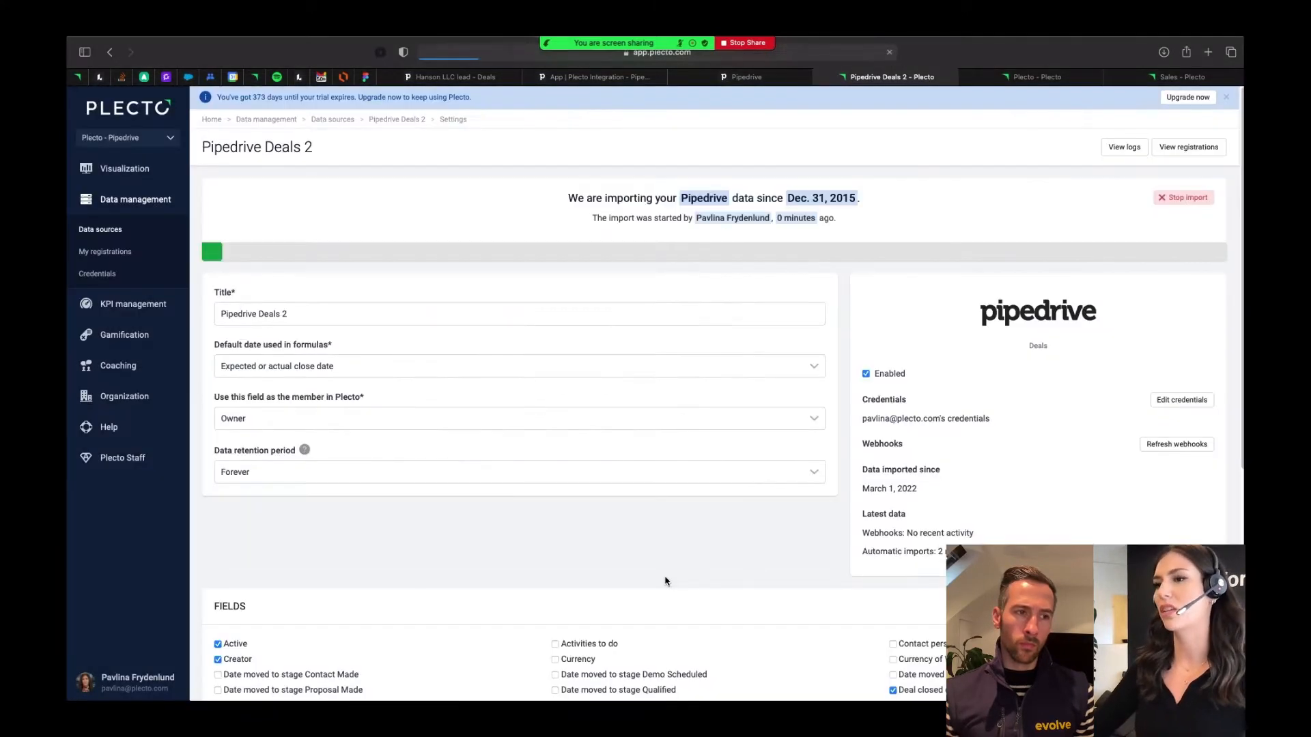
- Review the import status and settings of Pipedrive Deals 2, then open its registrations and examine the columns of the deals table
scroll(681, 569, down, 2)
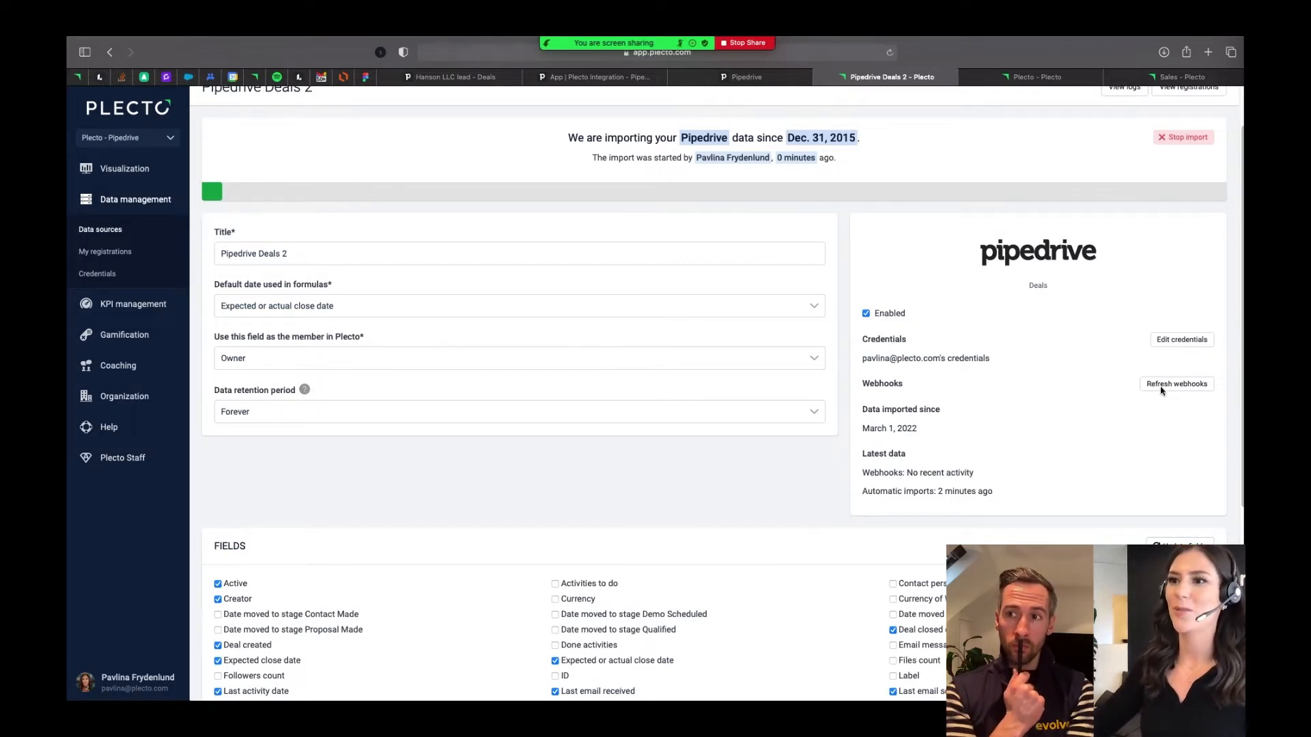
scroll(486, 482, up, 1)
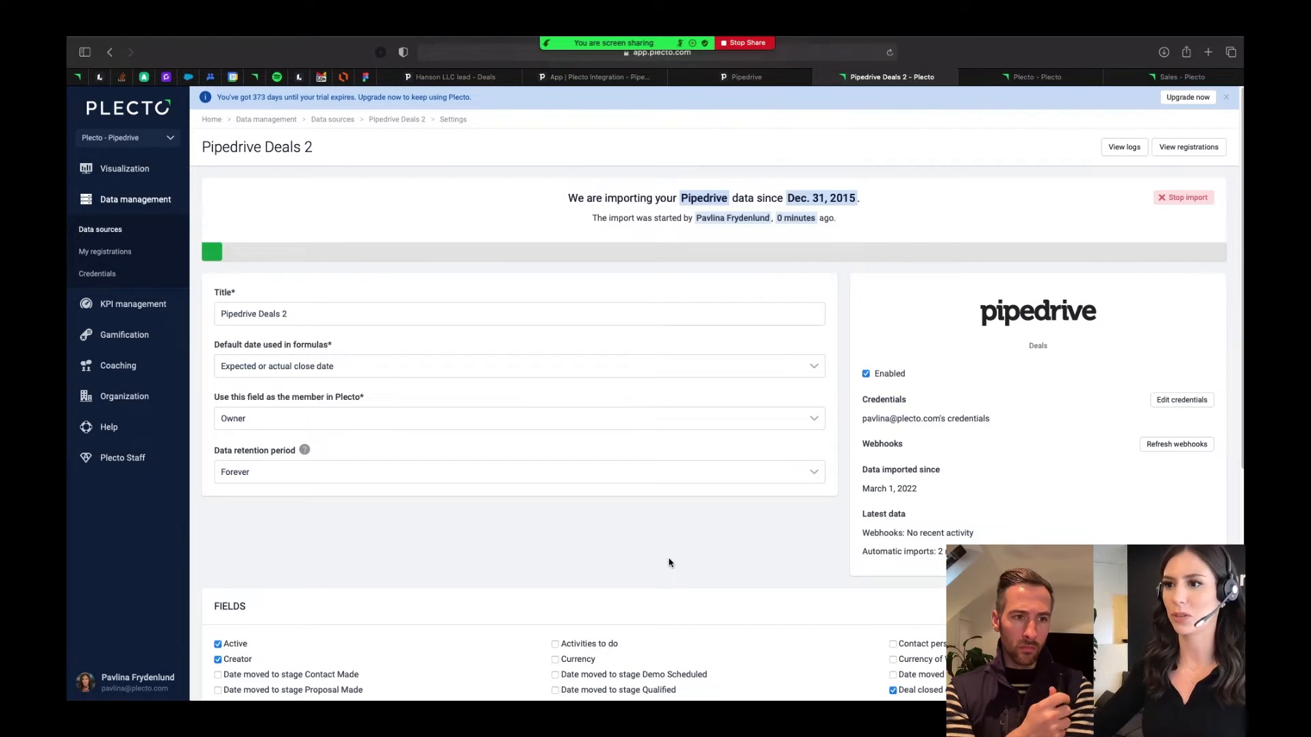
click(383, 121)
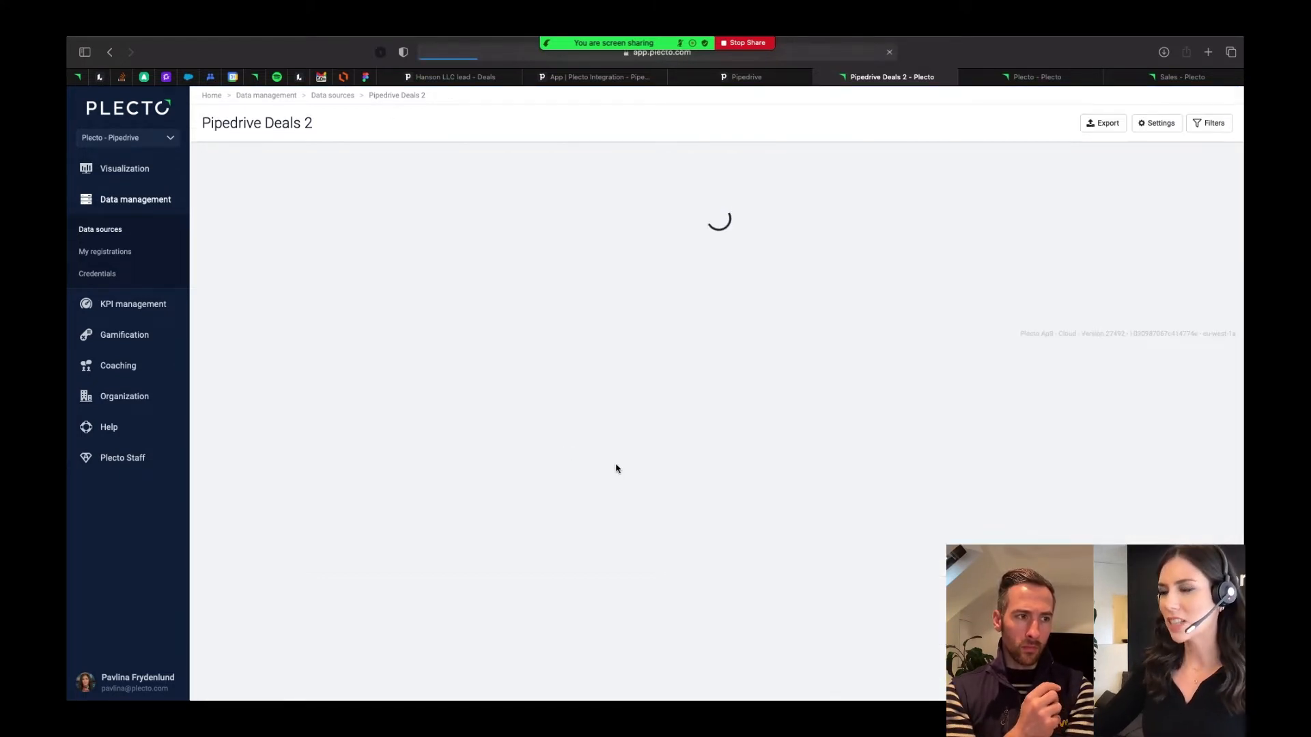
scroll(700, 522, right, 1)
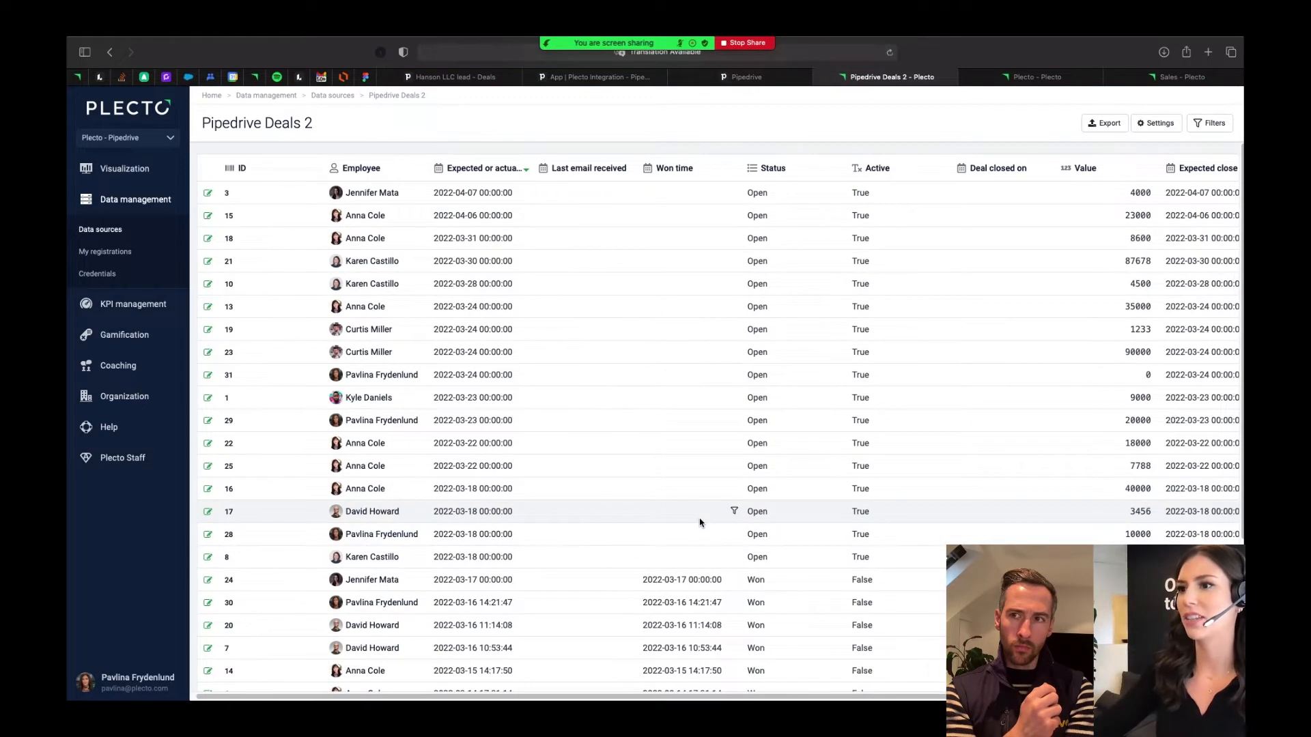
scroll(700, 522, right, 3)
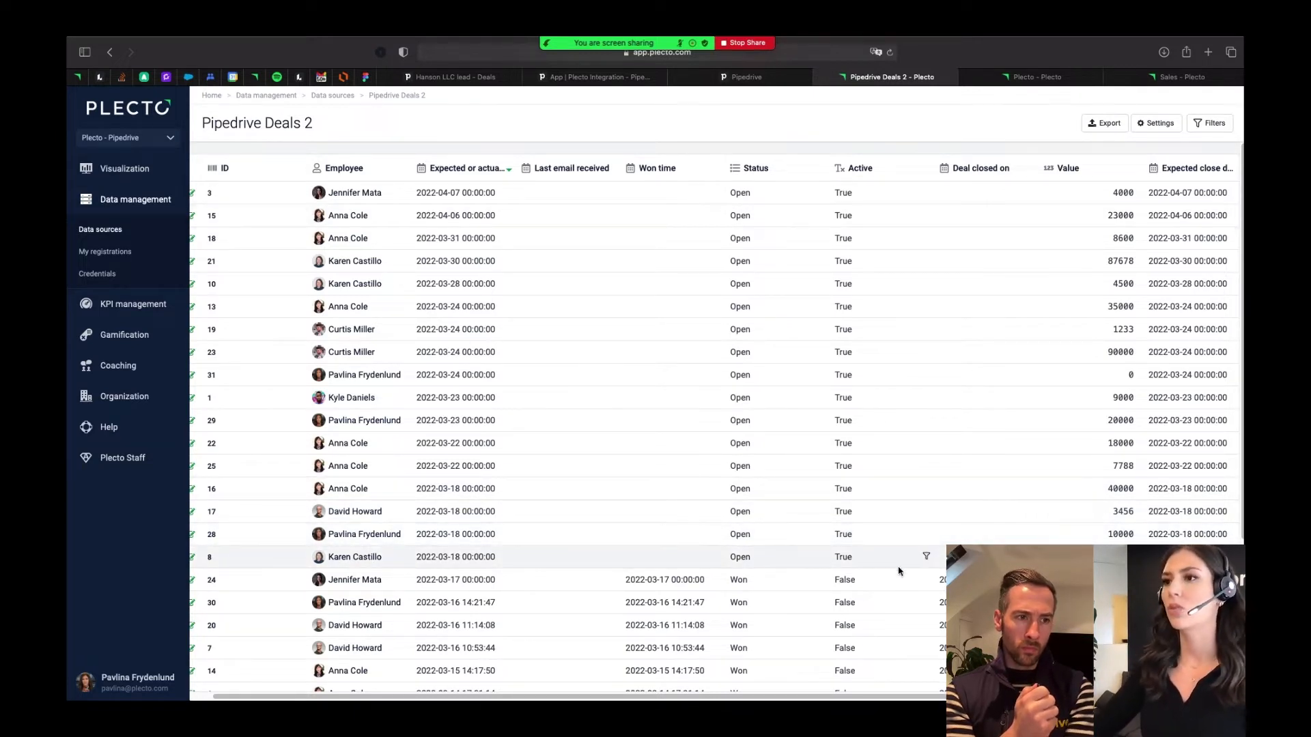
scroll(853, 562, left, 2)
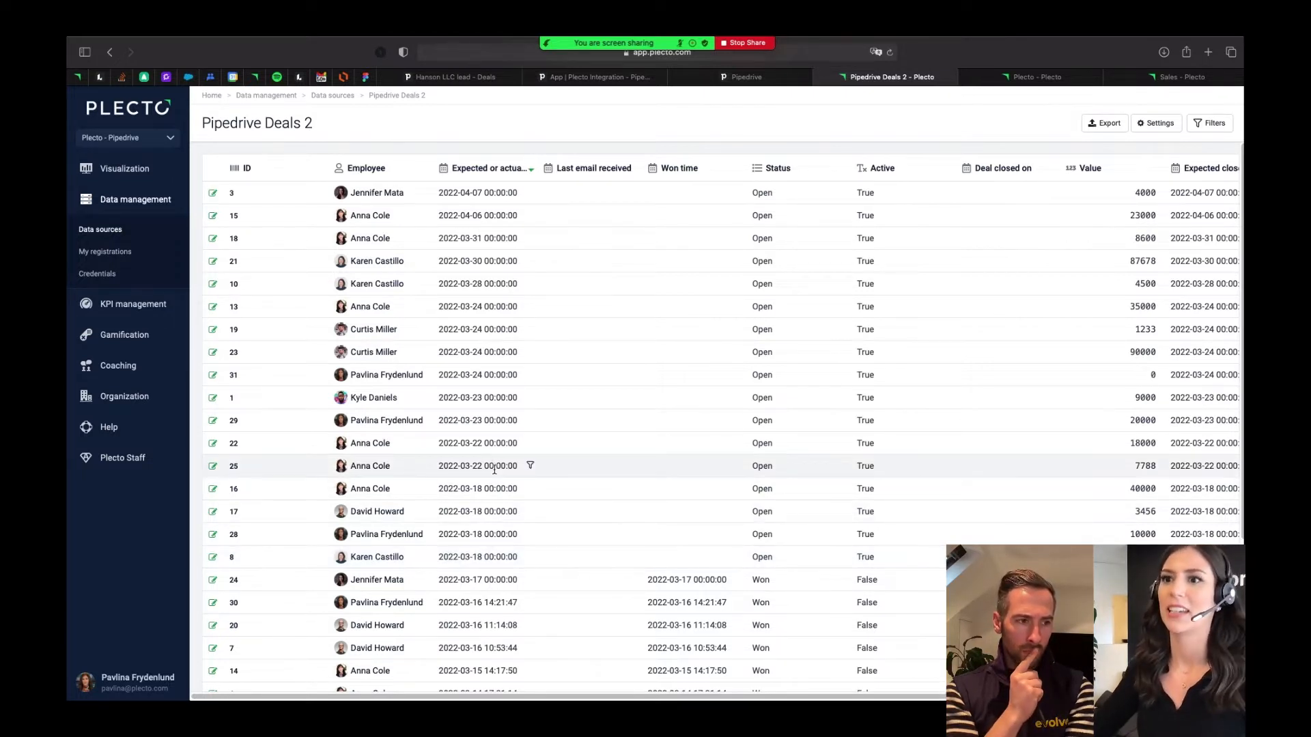
- Create a new KPI formula titled "Pipedrive Deals - number of closed deals"
click(117, 305)
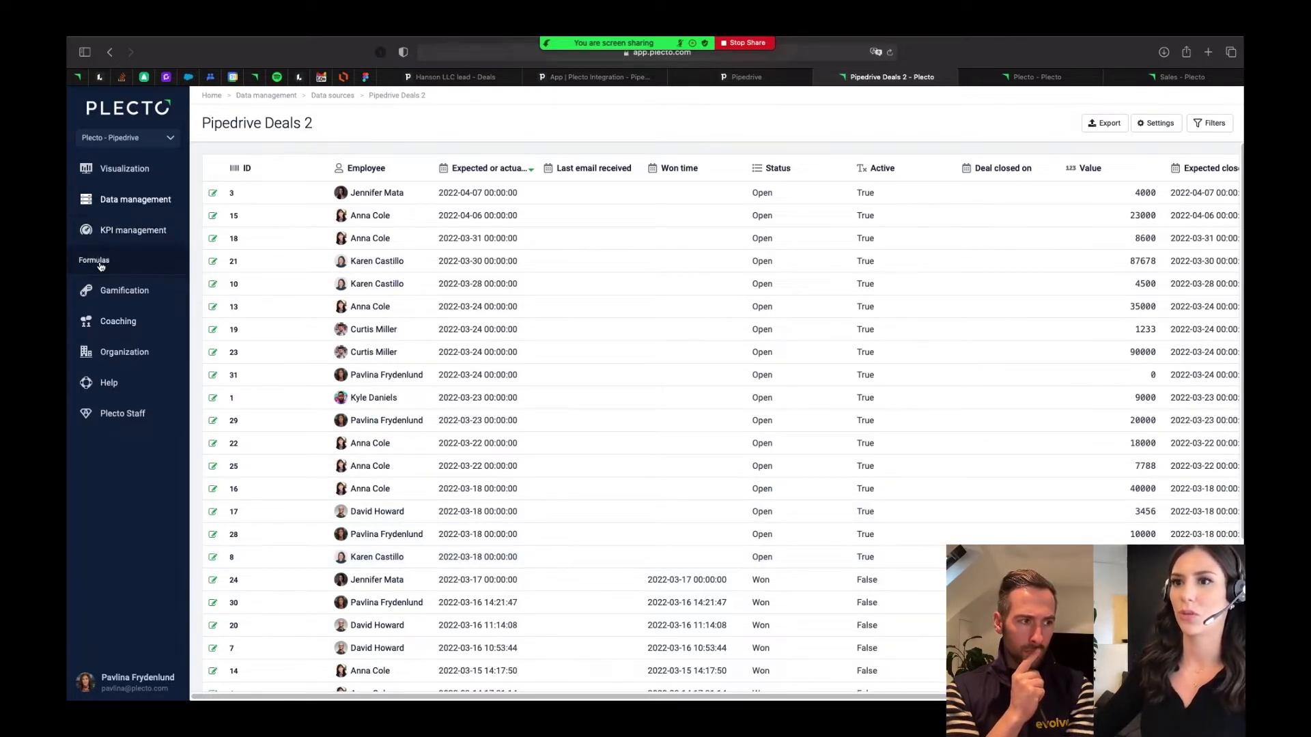
click(100, 265)
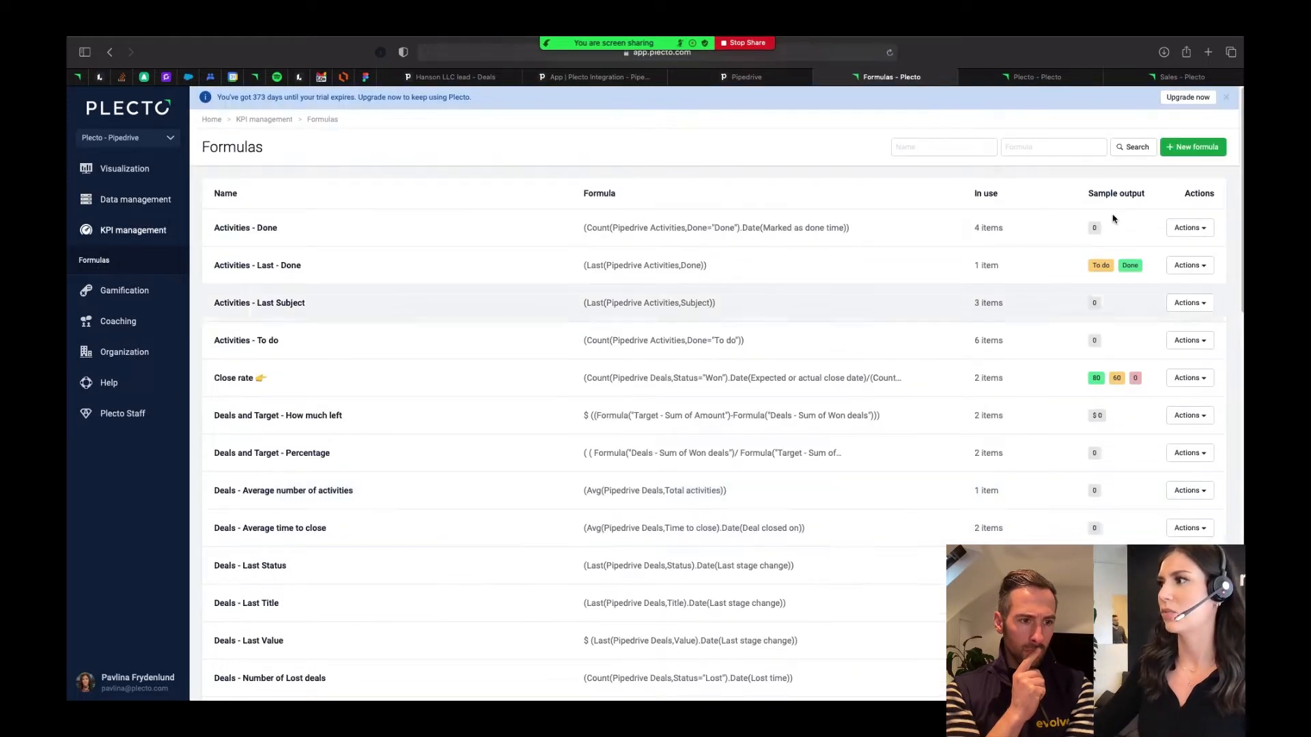
click(1203, 148)
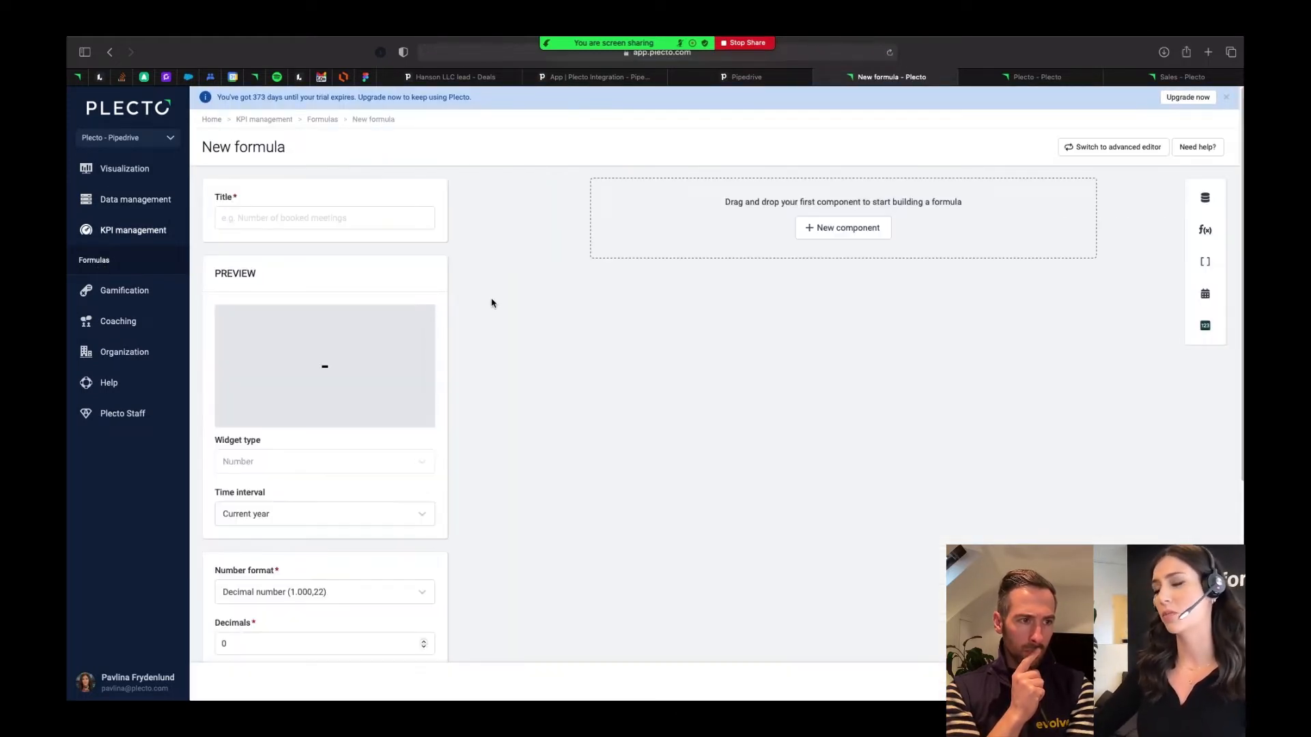
click(392, 226)
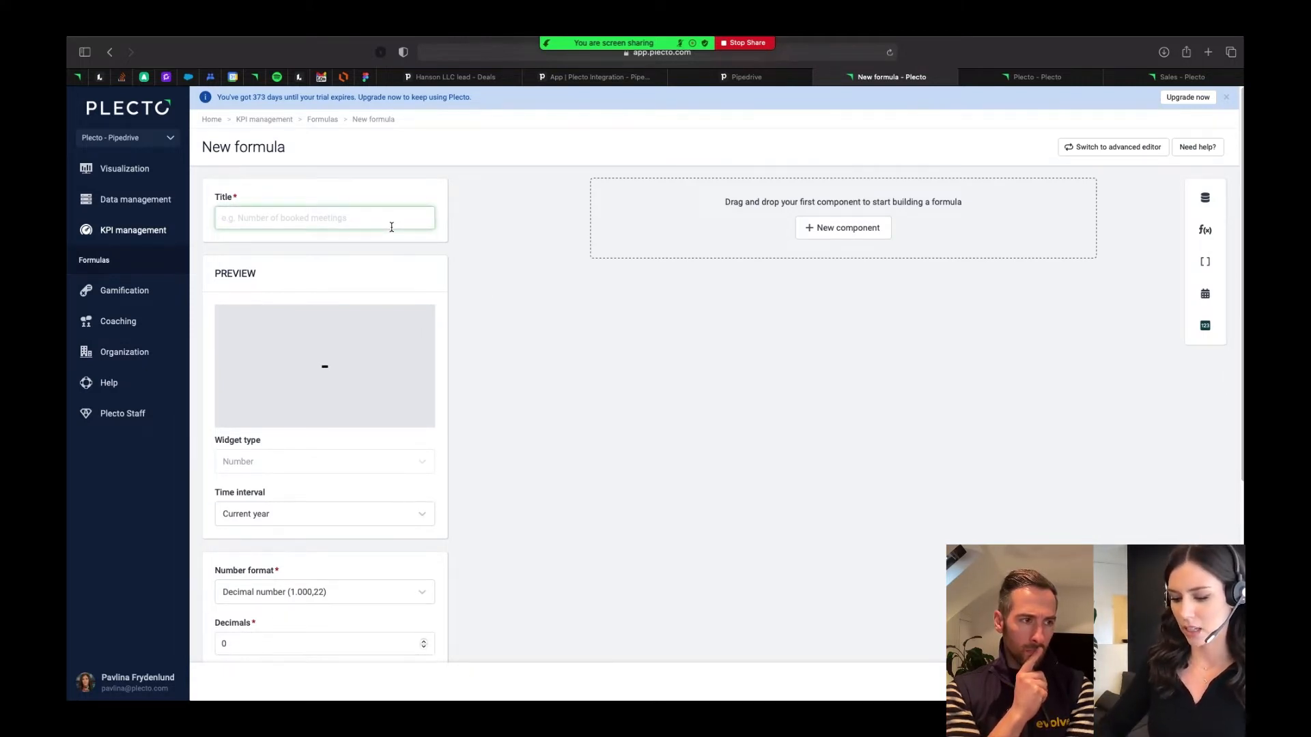
text(Pipedr)
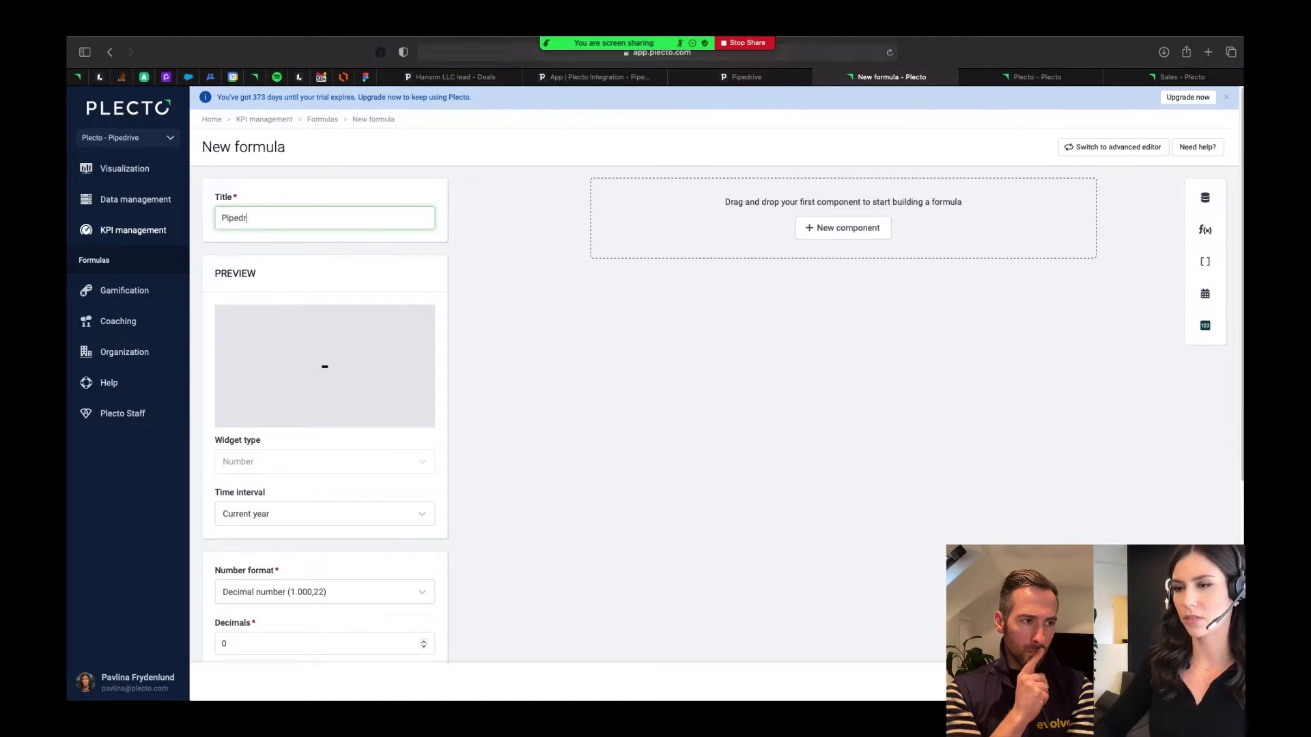
text(ive Deals)
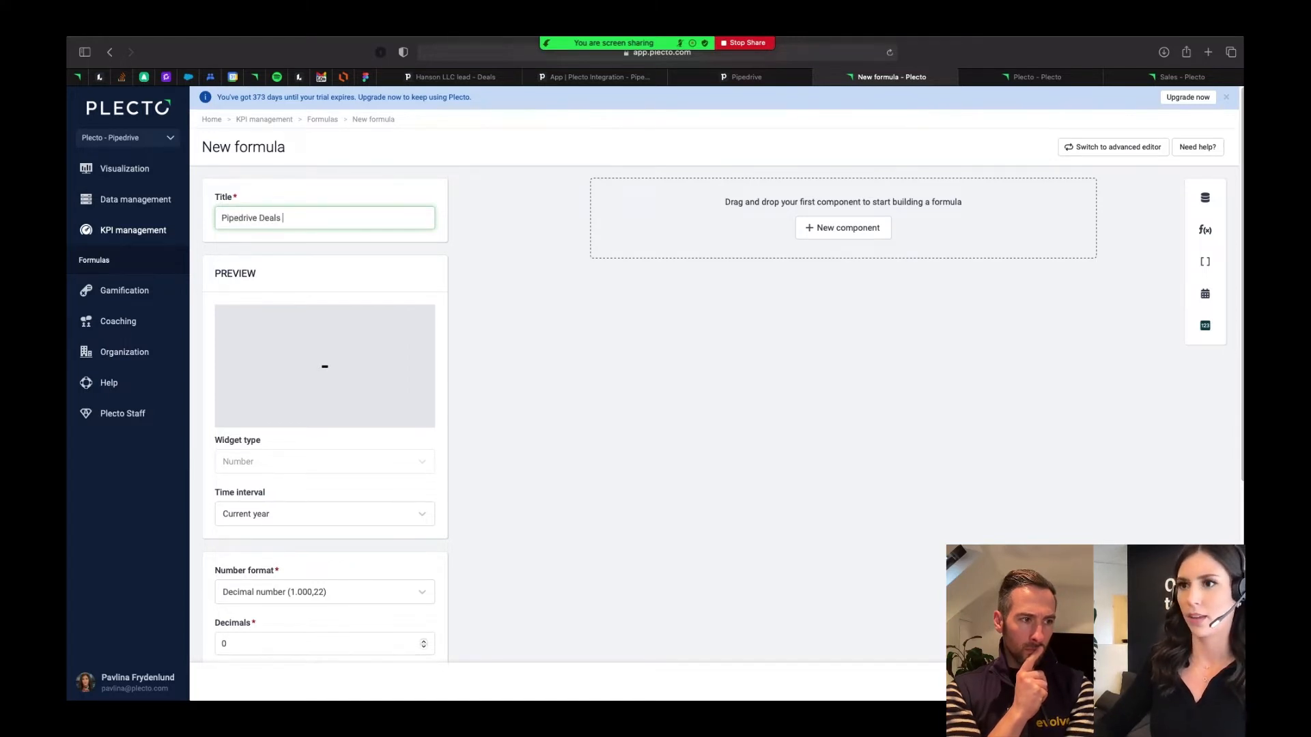
text( - number)
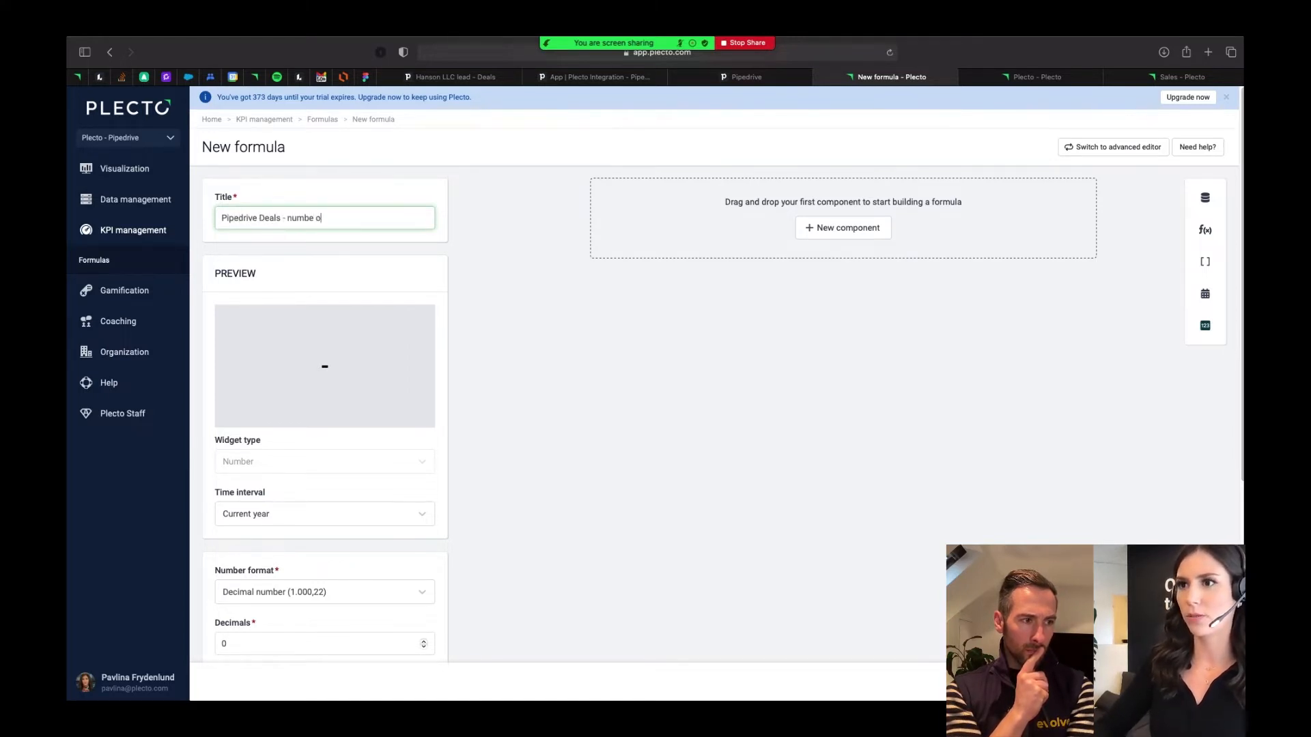
key(BackSpace)
text(of)
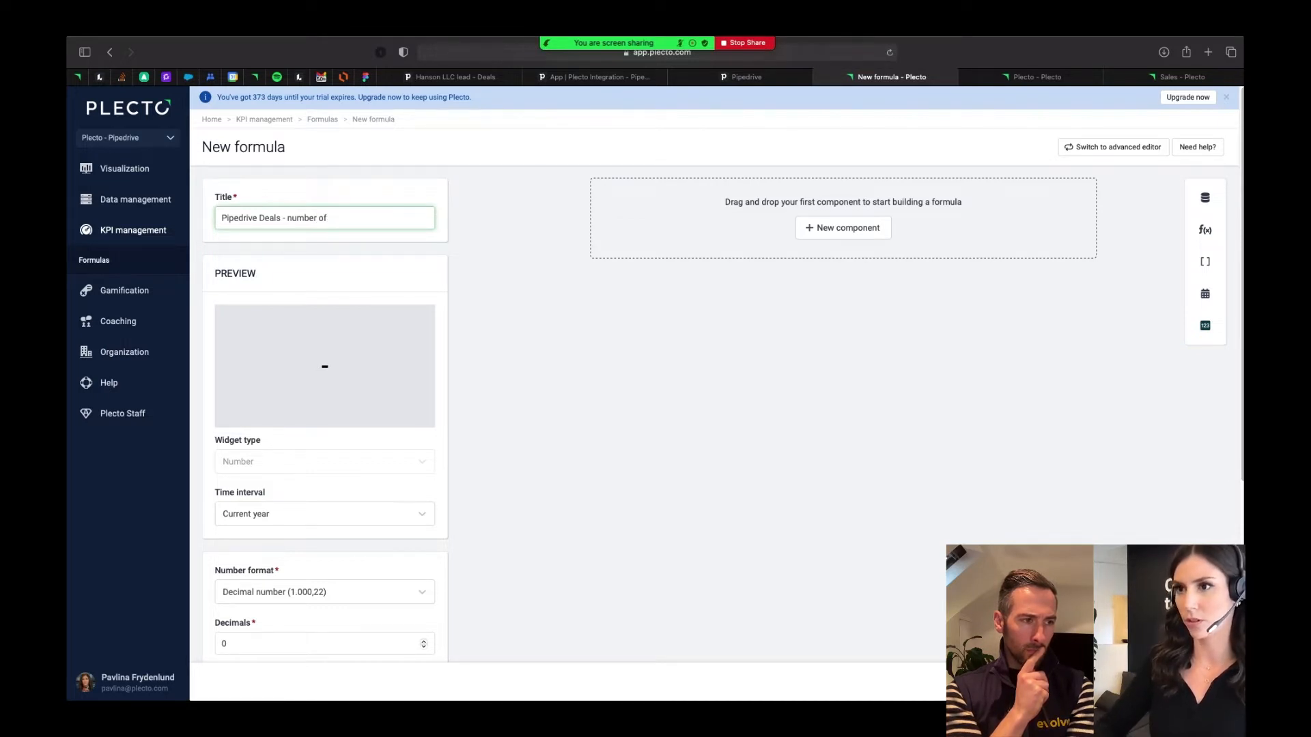
text( closed deals)
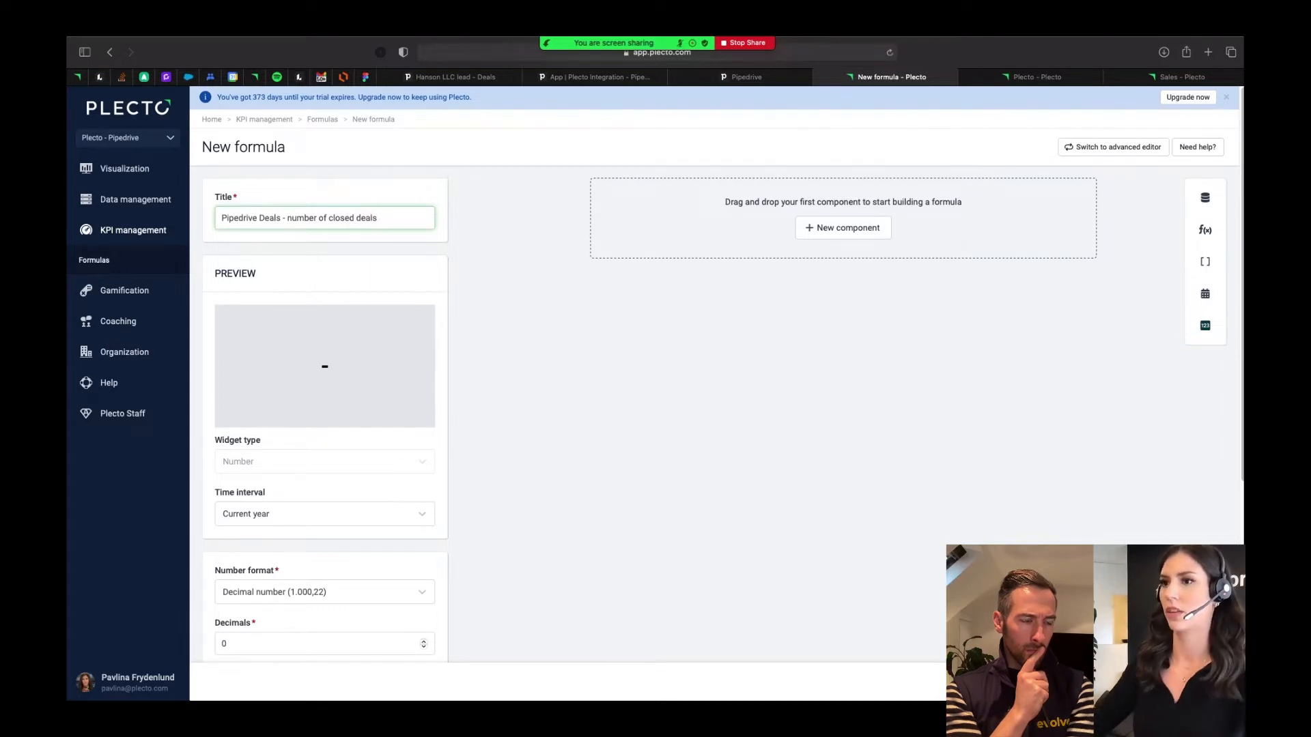
click(695, 308)
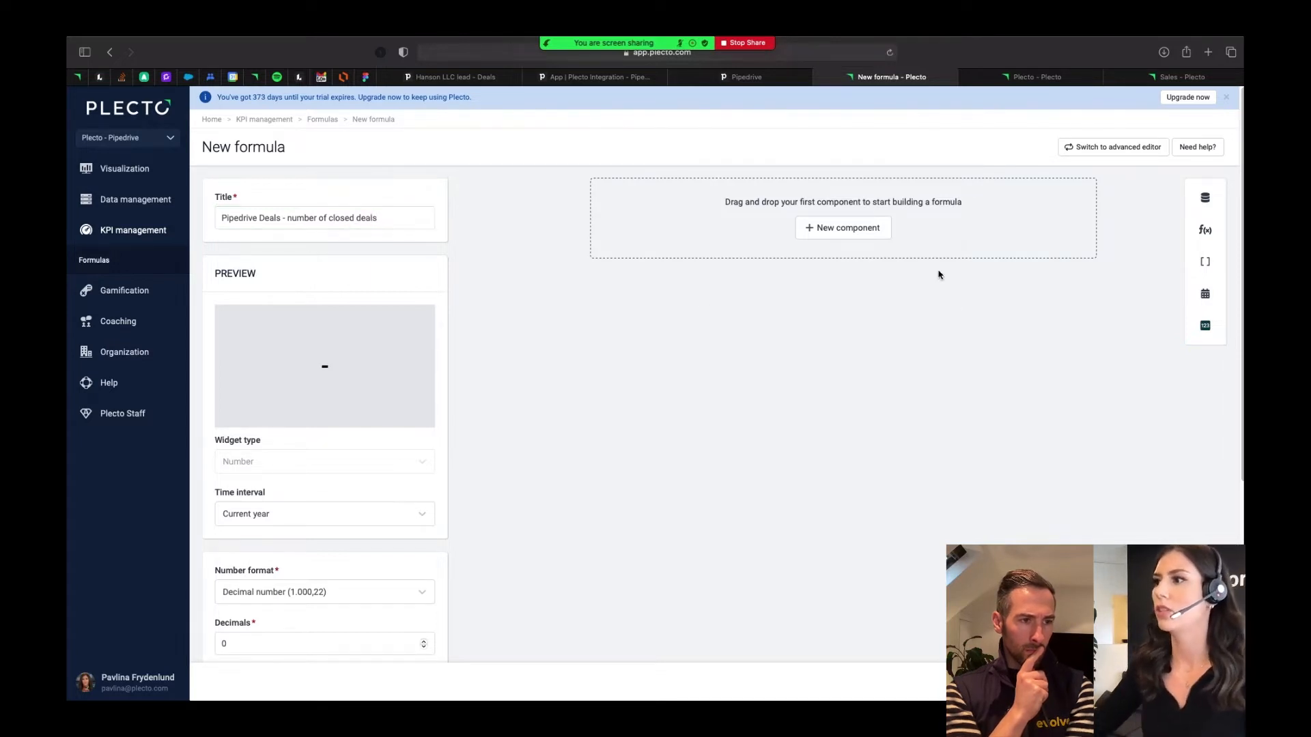
- Add a data function component to the formula with the lookup function Number of and the data source Pipedrive Deals
click(858, 236)
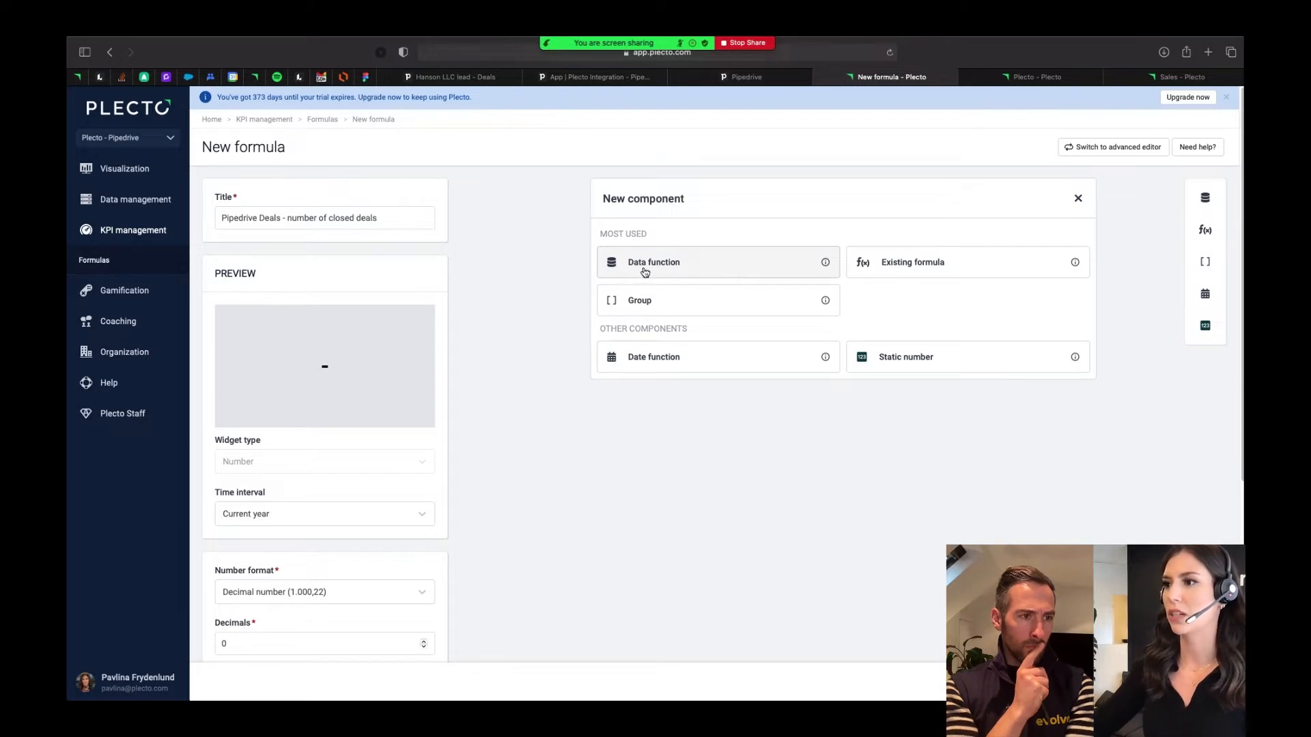
click(646, 271)
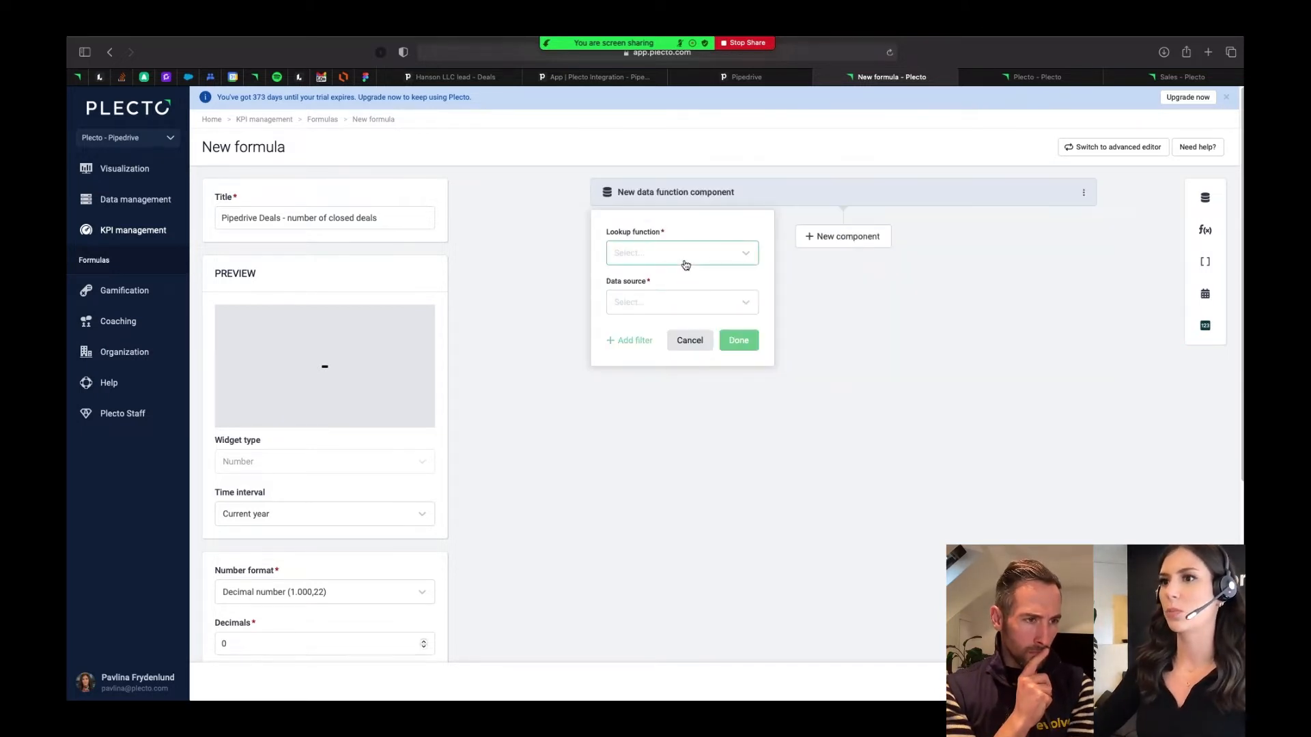
click(686, 264)
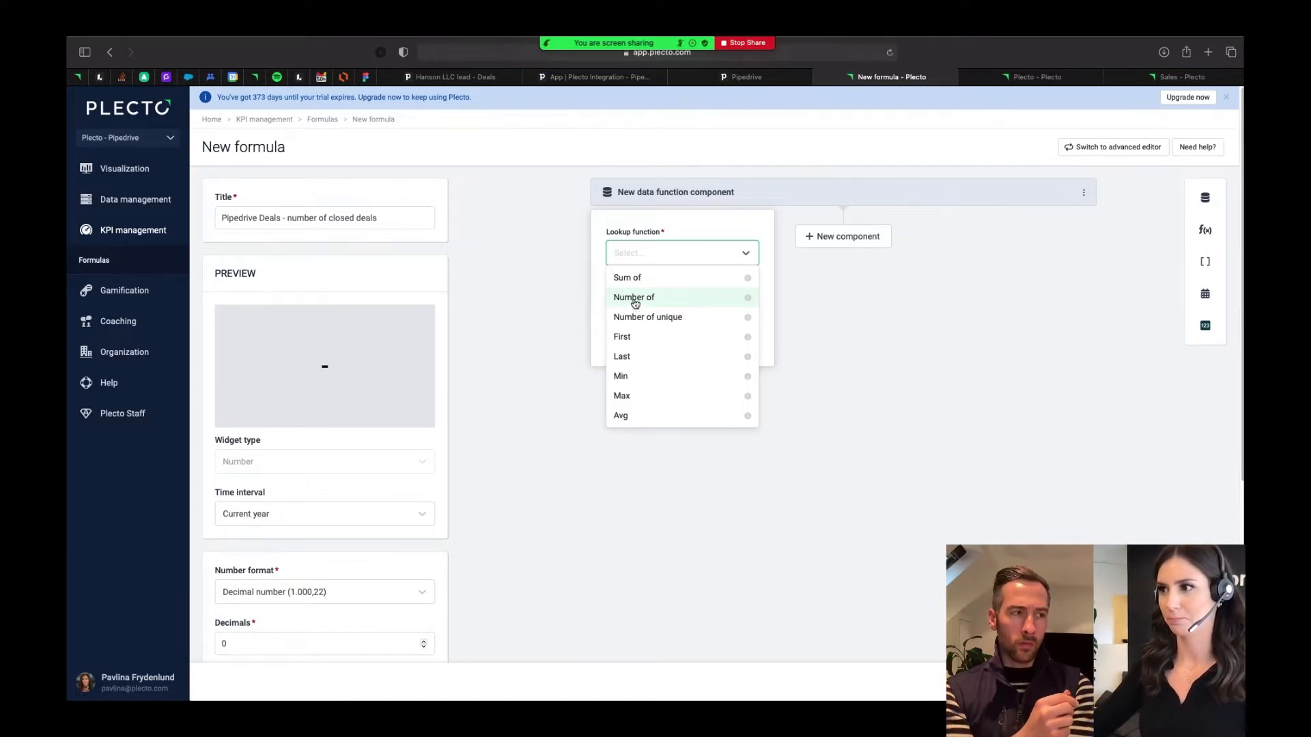
click(635, 305)
click(647, 302)
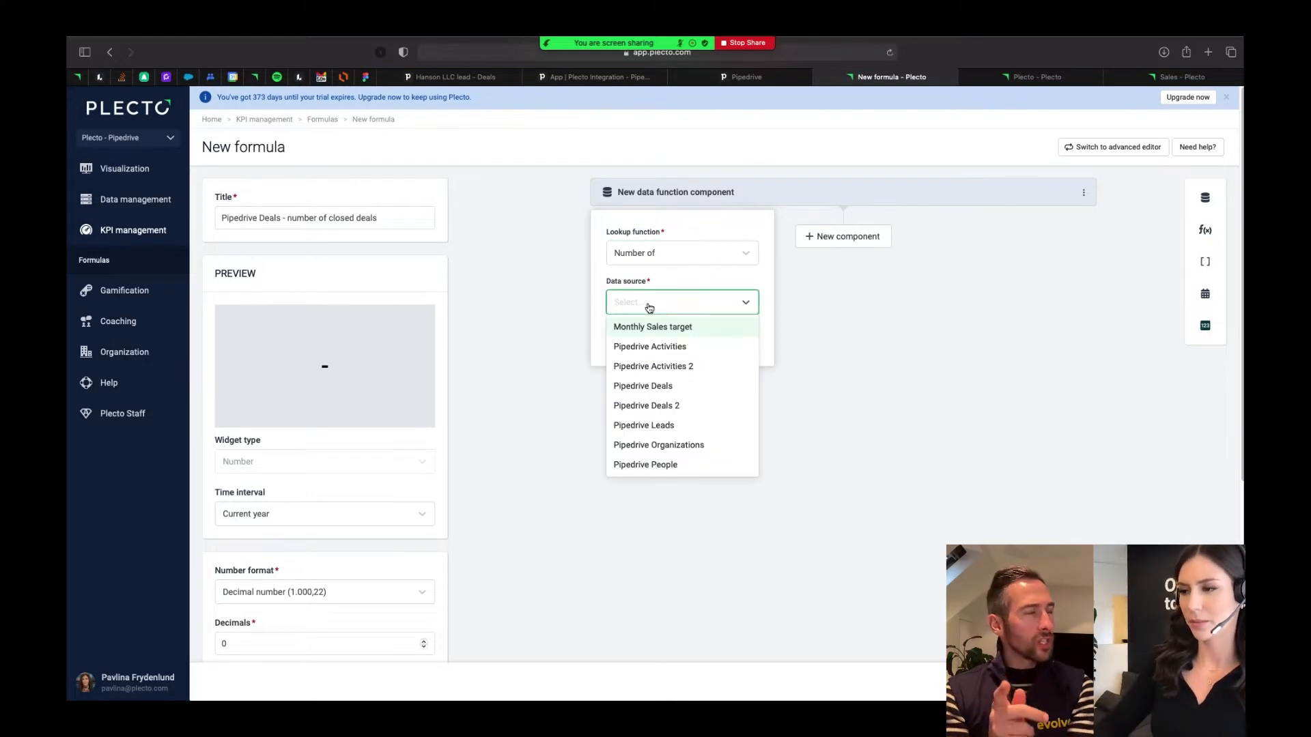
text(dea)
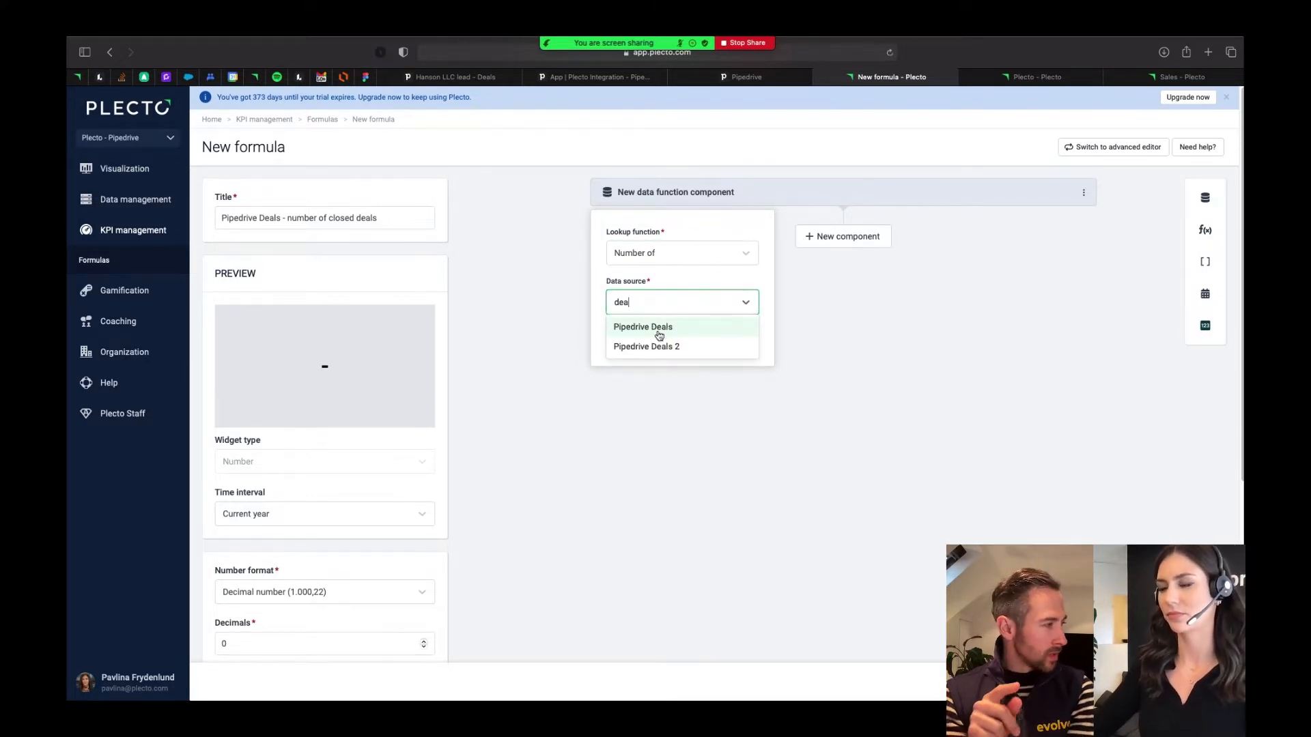
click(658, 331)
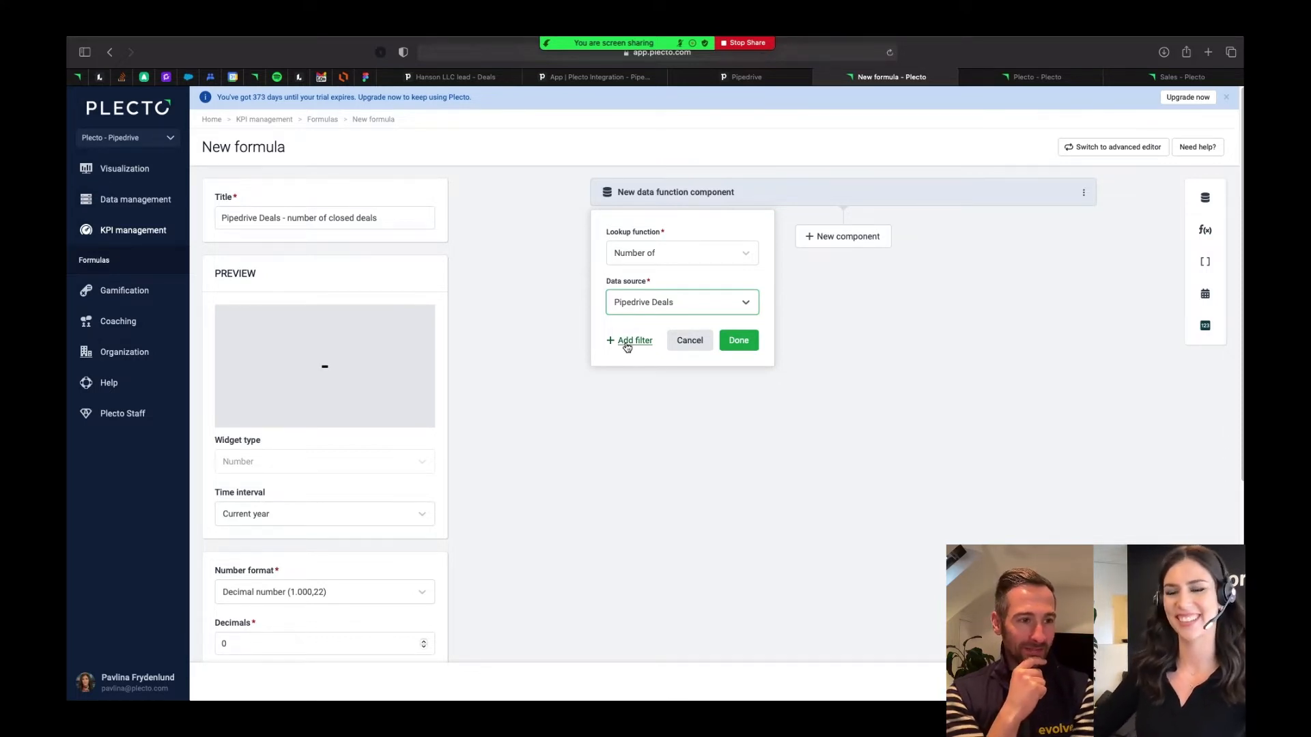
- Add a filter to the Pipedrive Deals component so that Status is Won
click(632, 341)
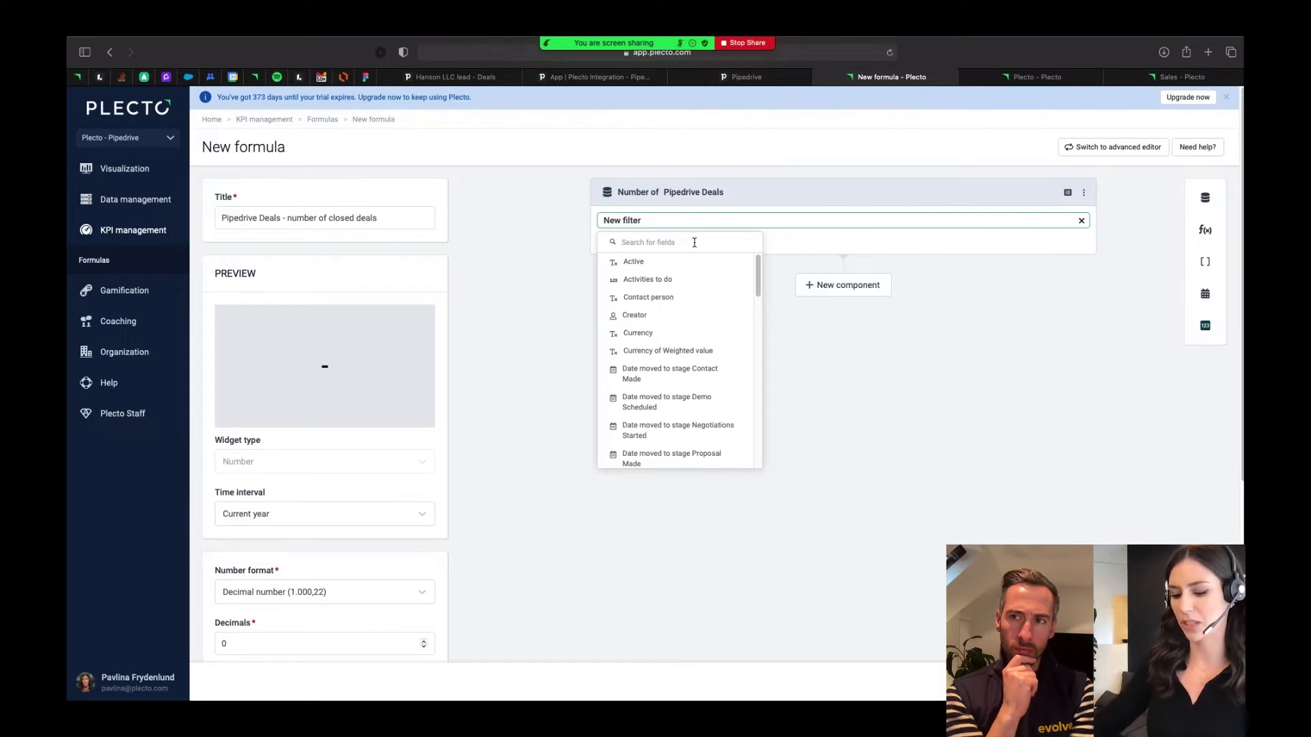
text(statu)
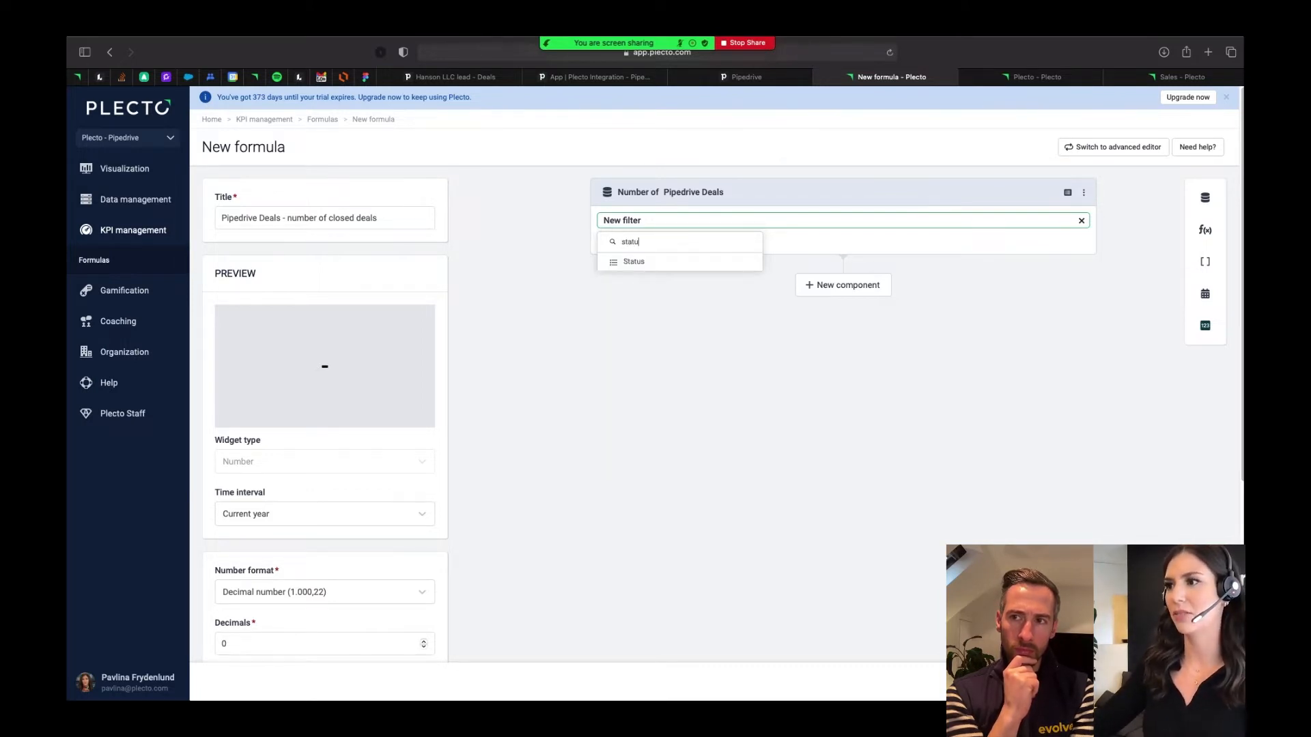
click(688, 260)
click(670, 286)
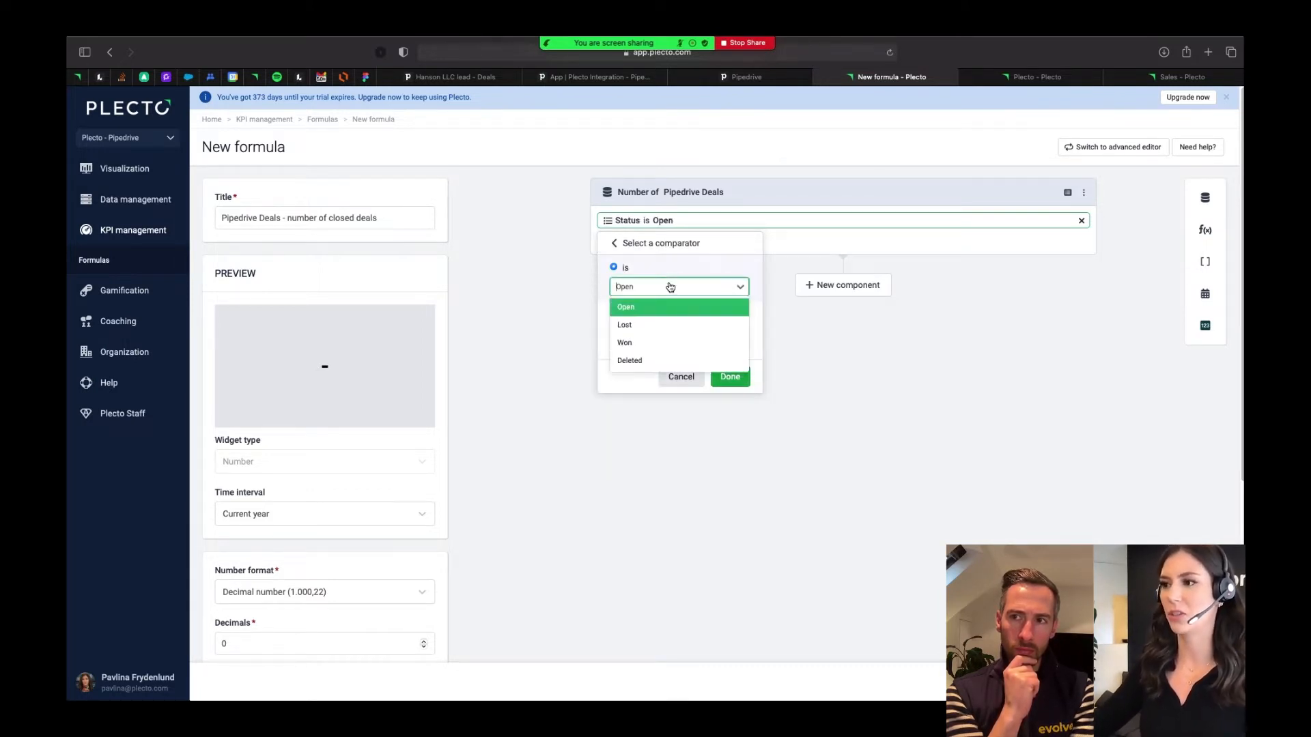
click(673, 345)
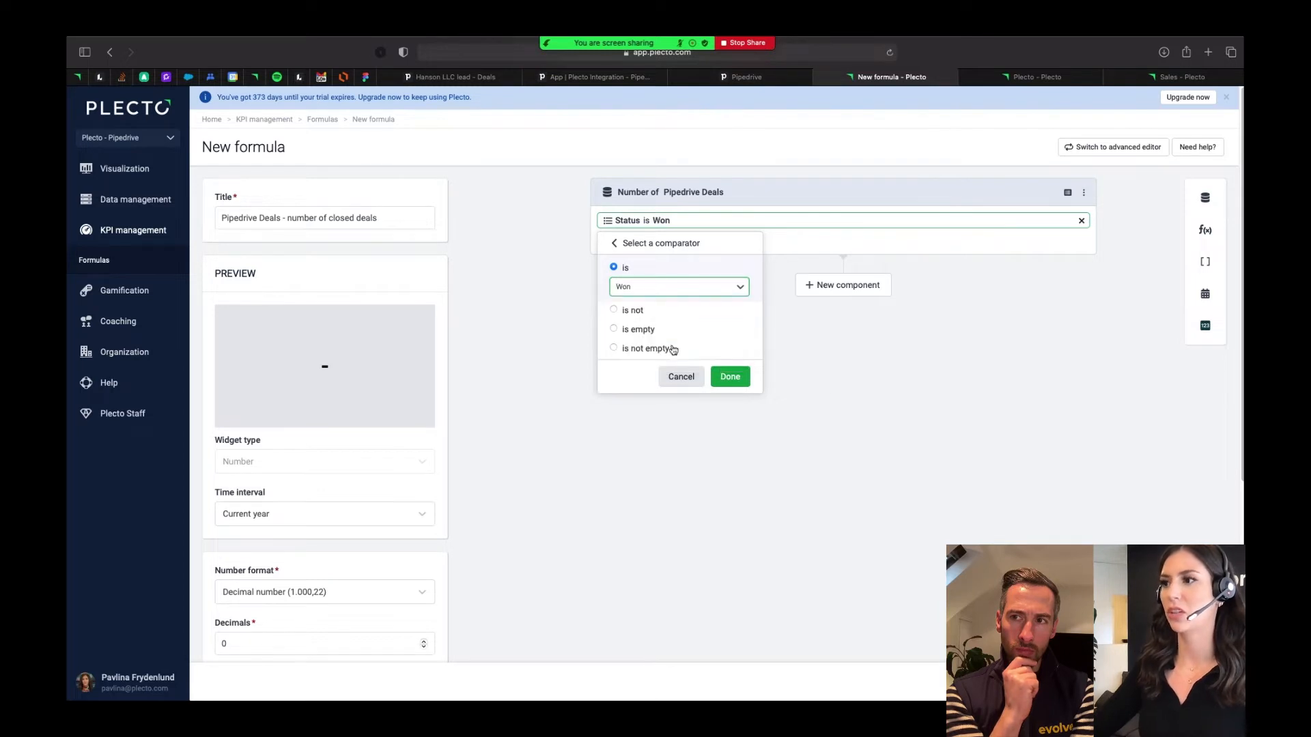
click(729, 380)
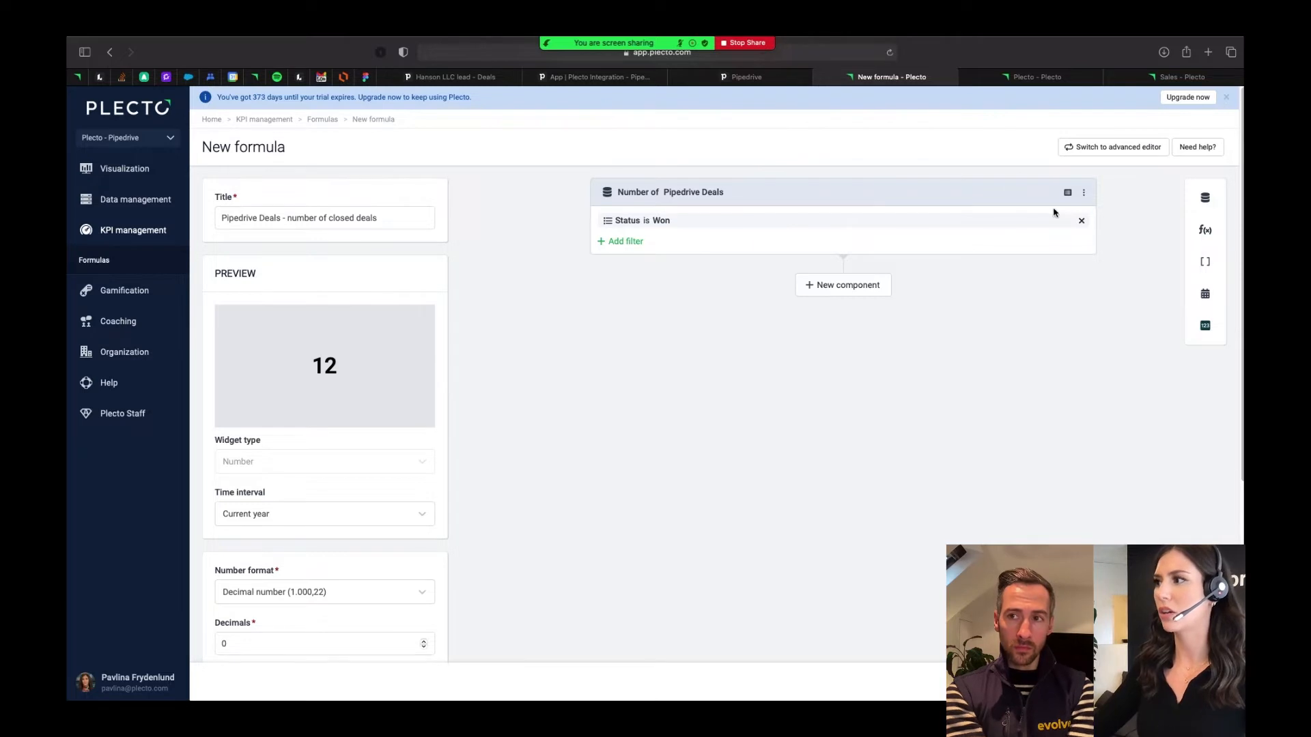
- Set the date field of the Pipedrive Deals component to Expected or actual close date
click(1084, 193)
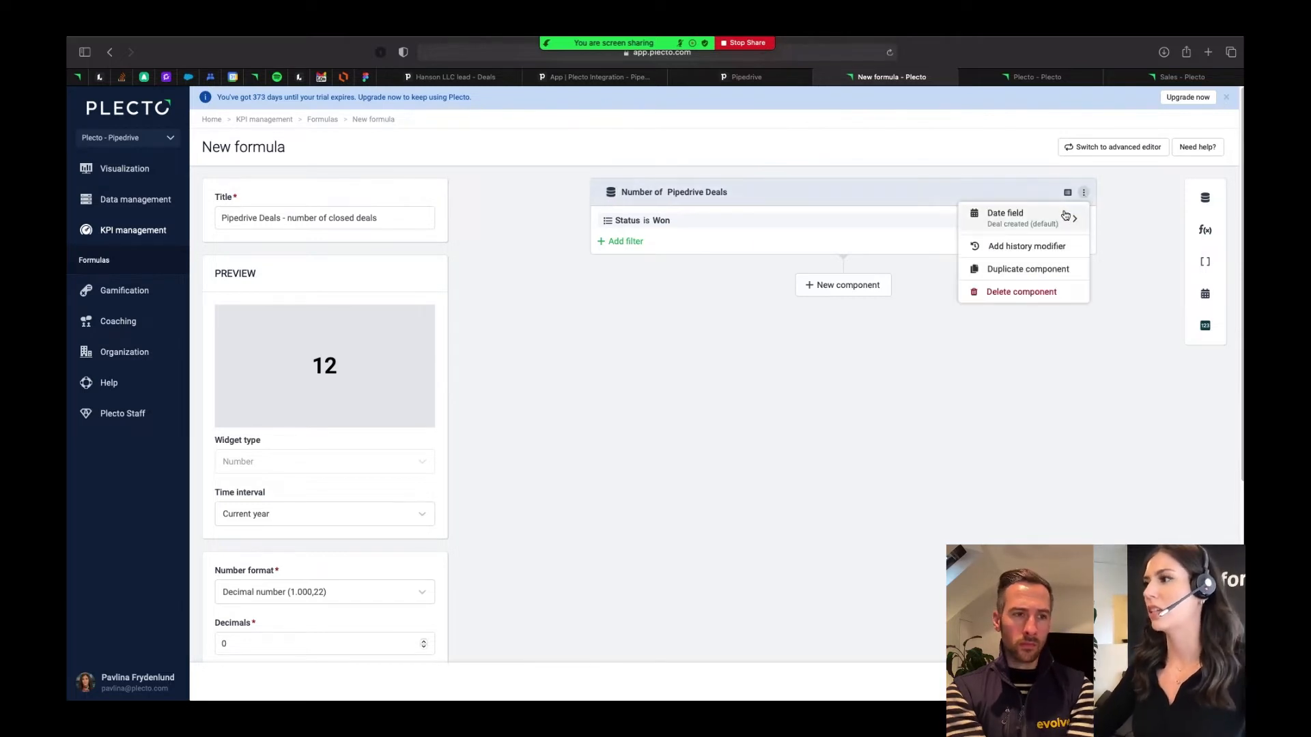
click(1062, 221)
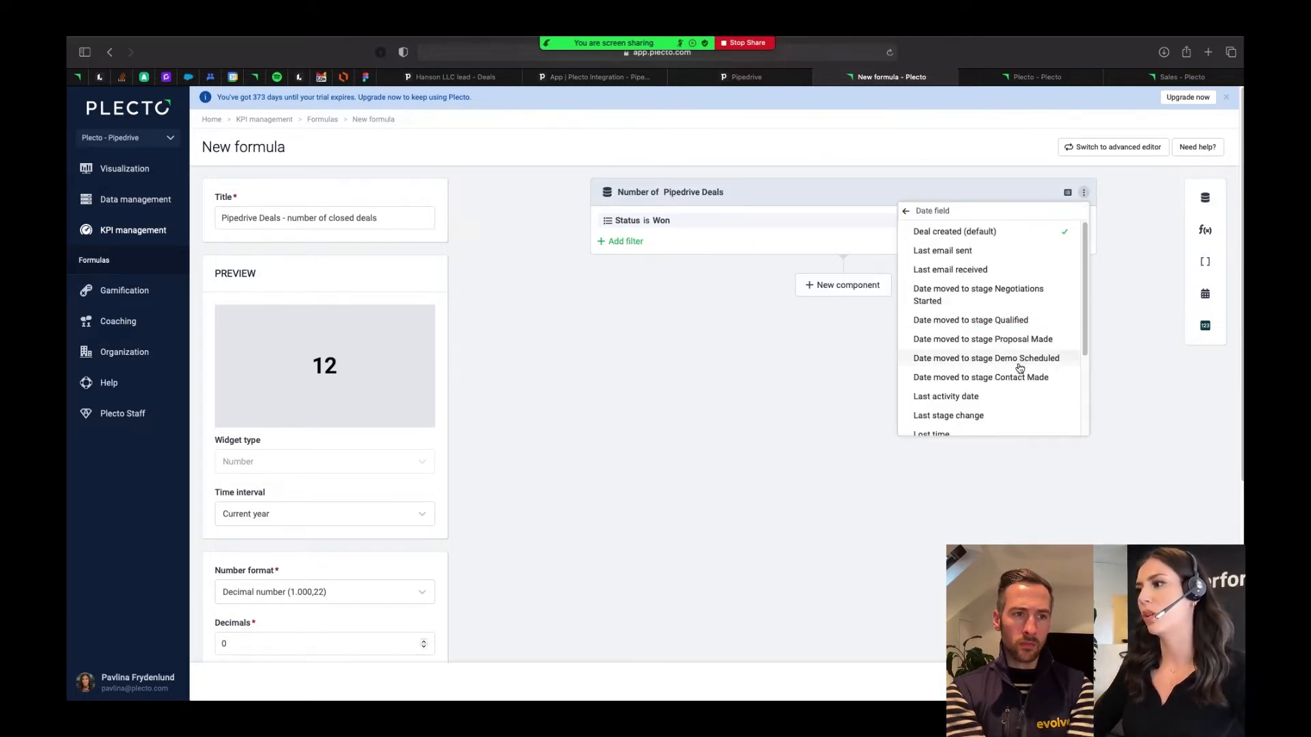
scroll(1018, 366, down, 1)
scroll(1017, 370, down, 1)
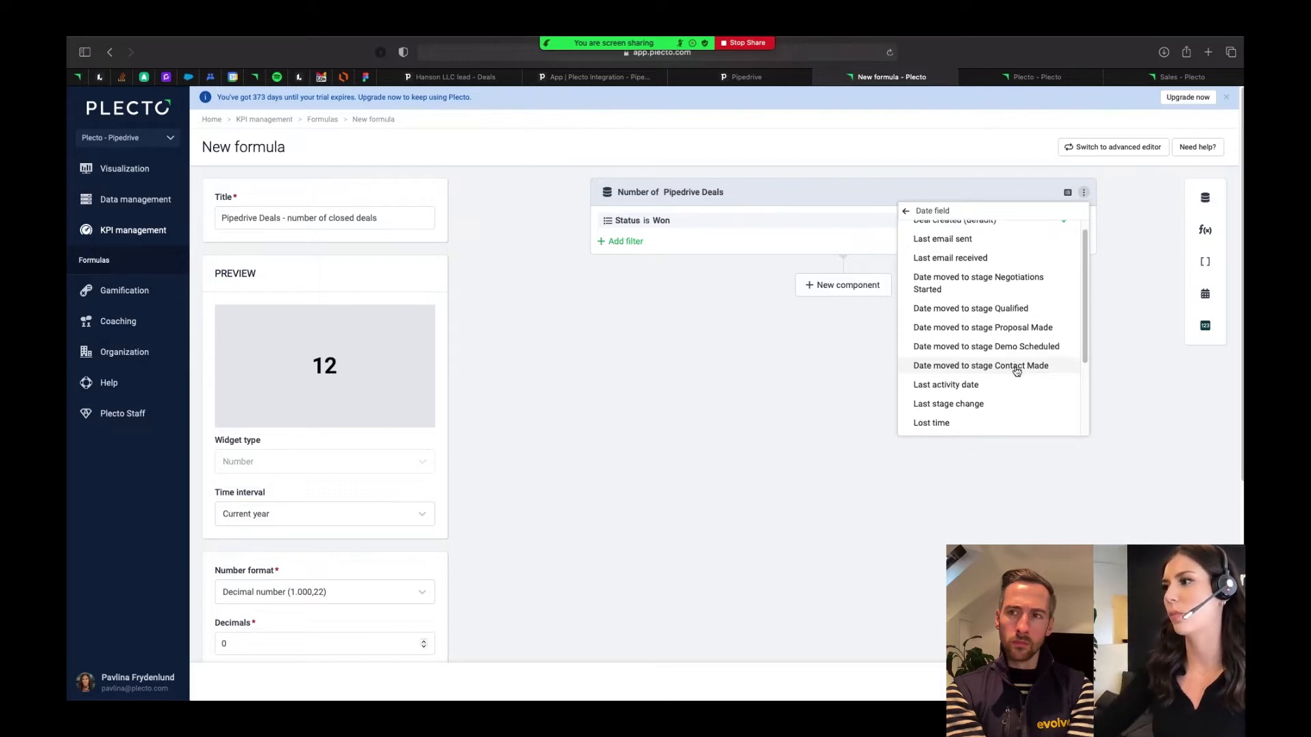
scroll(1017, 370, down, 1)
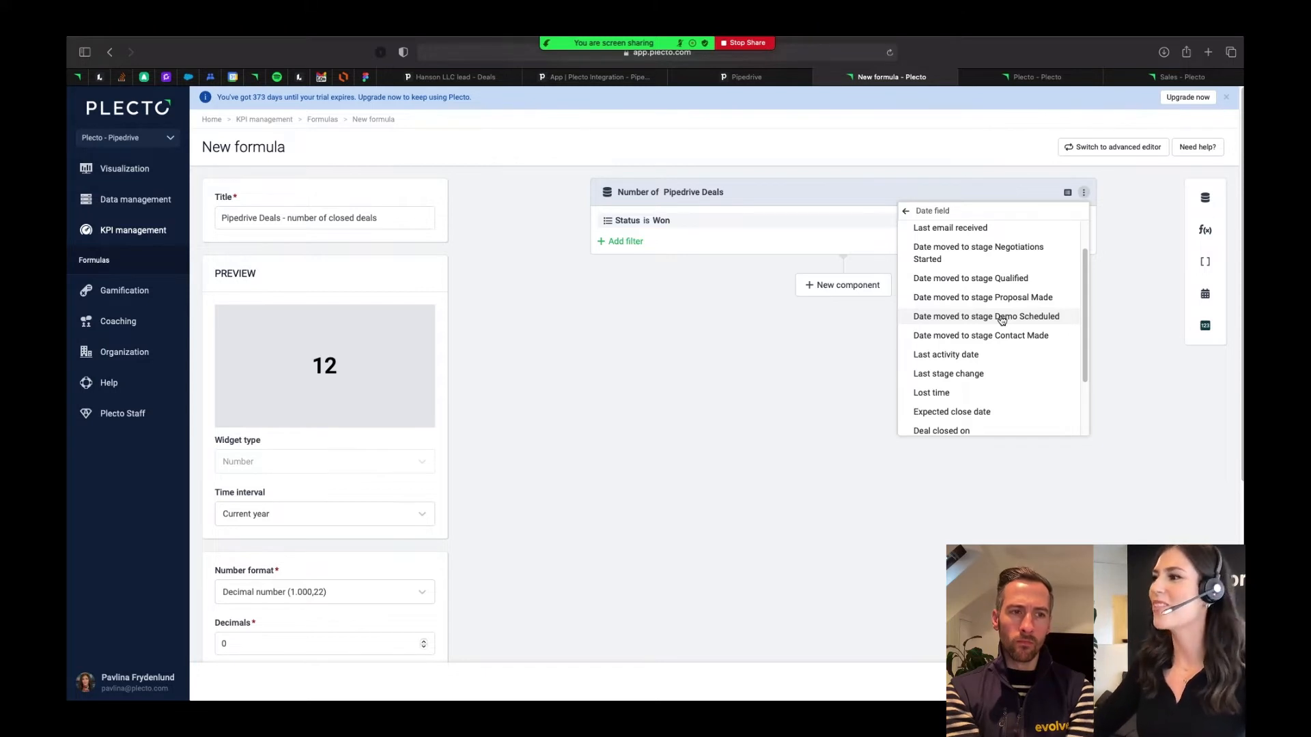
scroll(967, 401, down, 1)
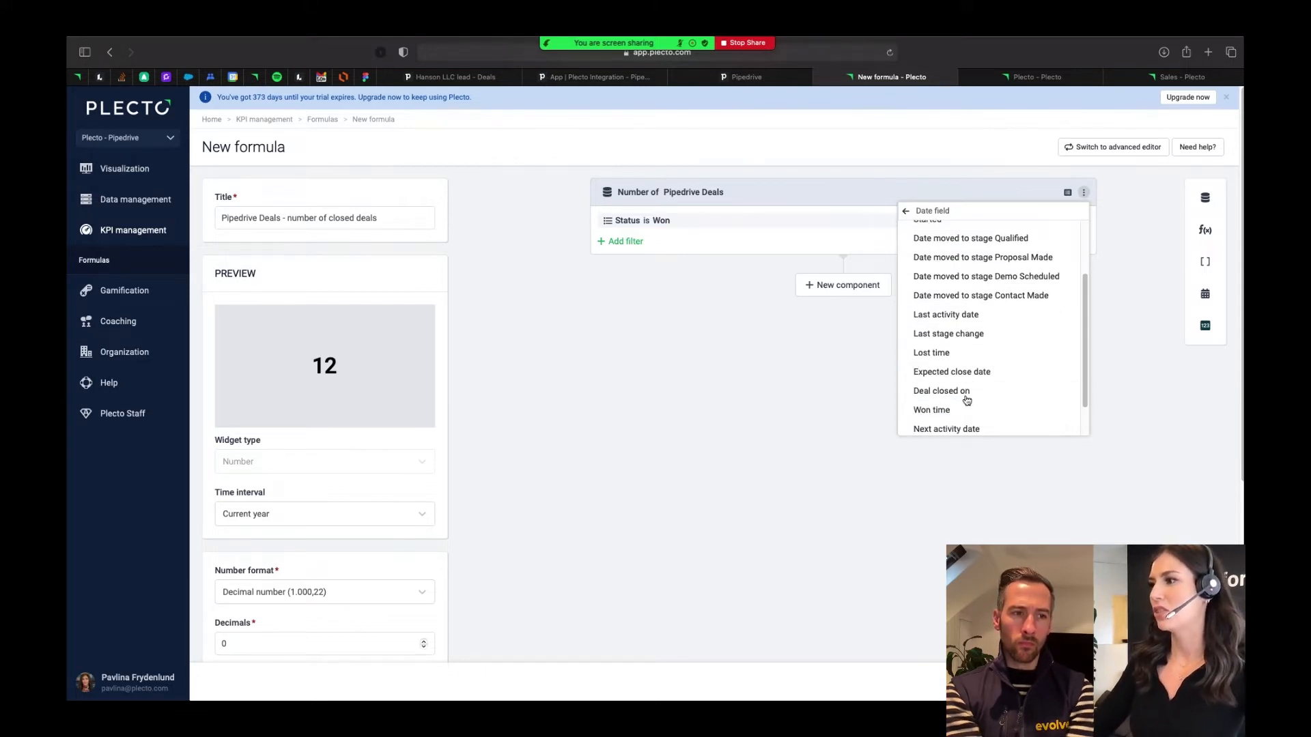
scroll(984, 410, down, 3)
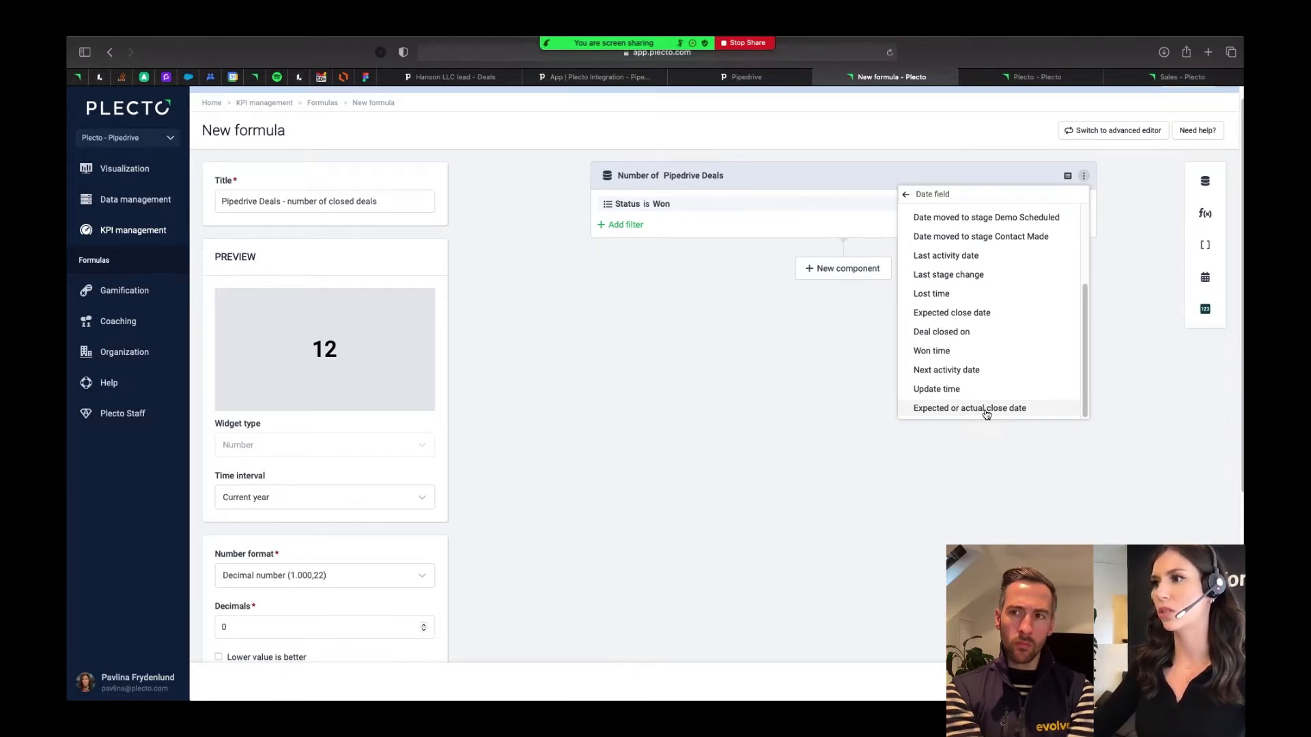
click(986, 409)
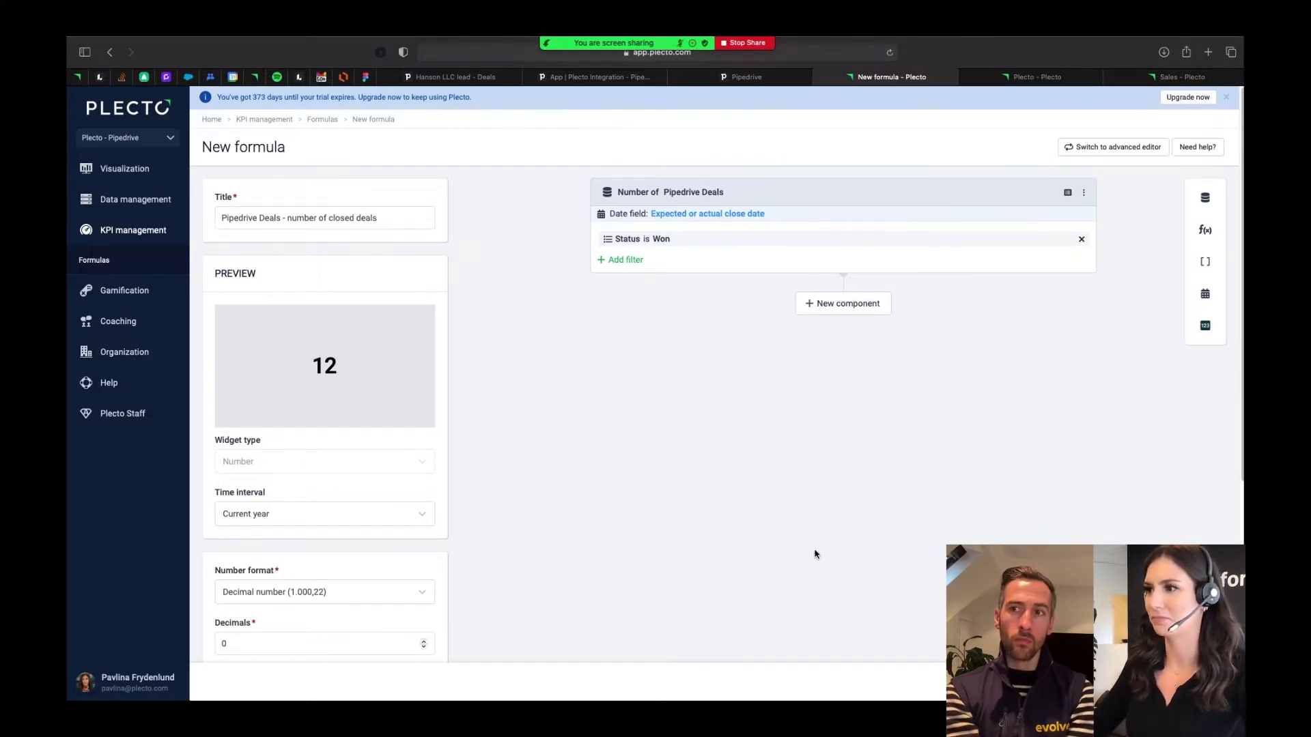
- Add a second data function component with the lookup function Number of and the data source Pipedrive Activities
click(823, 308)
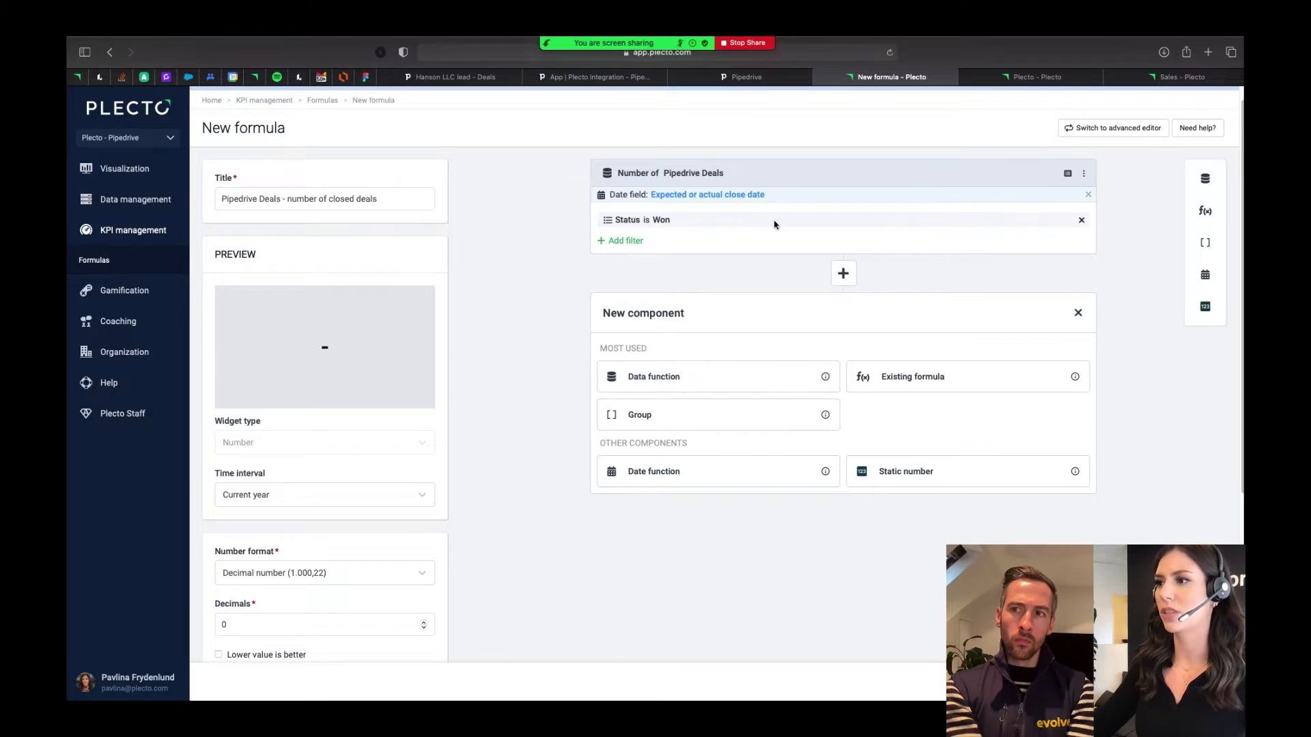
click(677, 386)
click(673, 367)
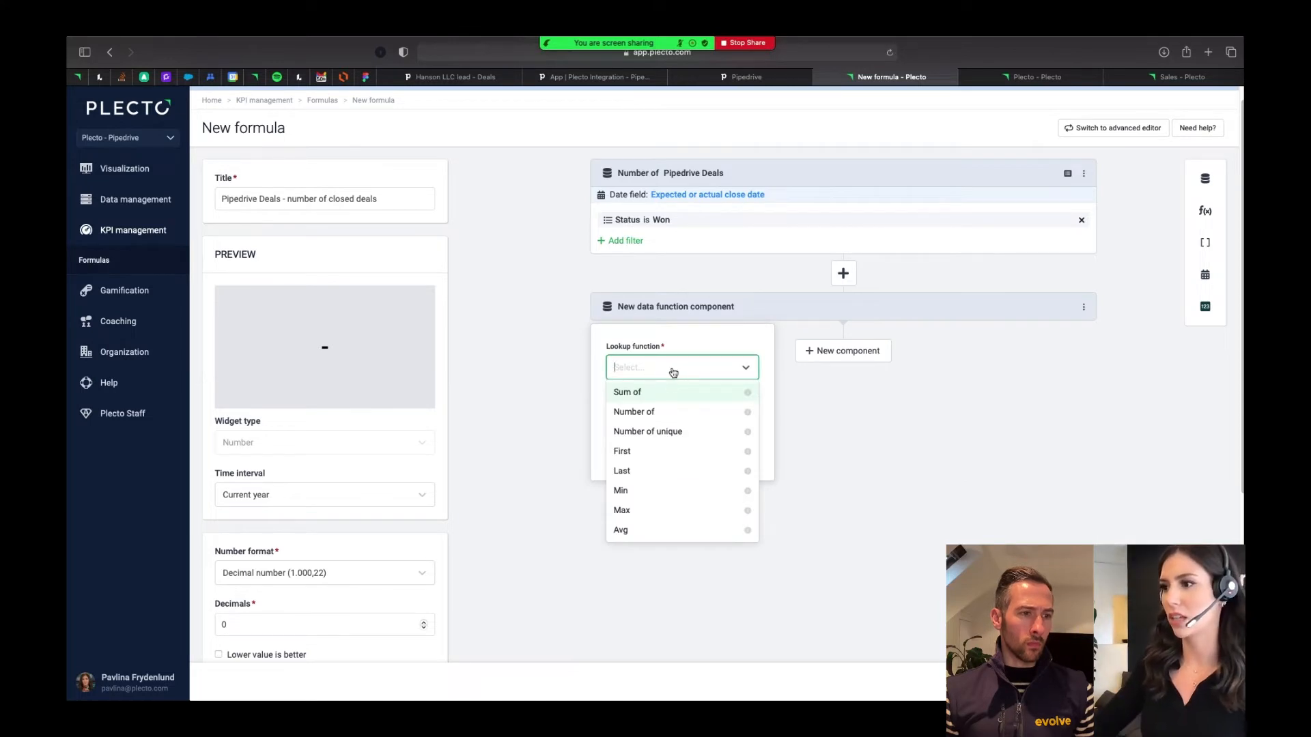
click(676, 412)
click(673, 416)
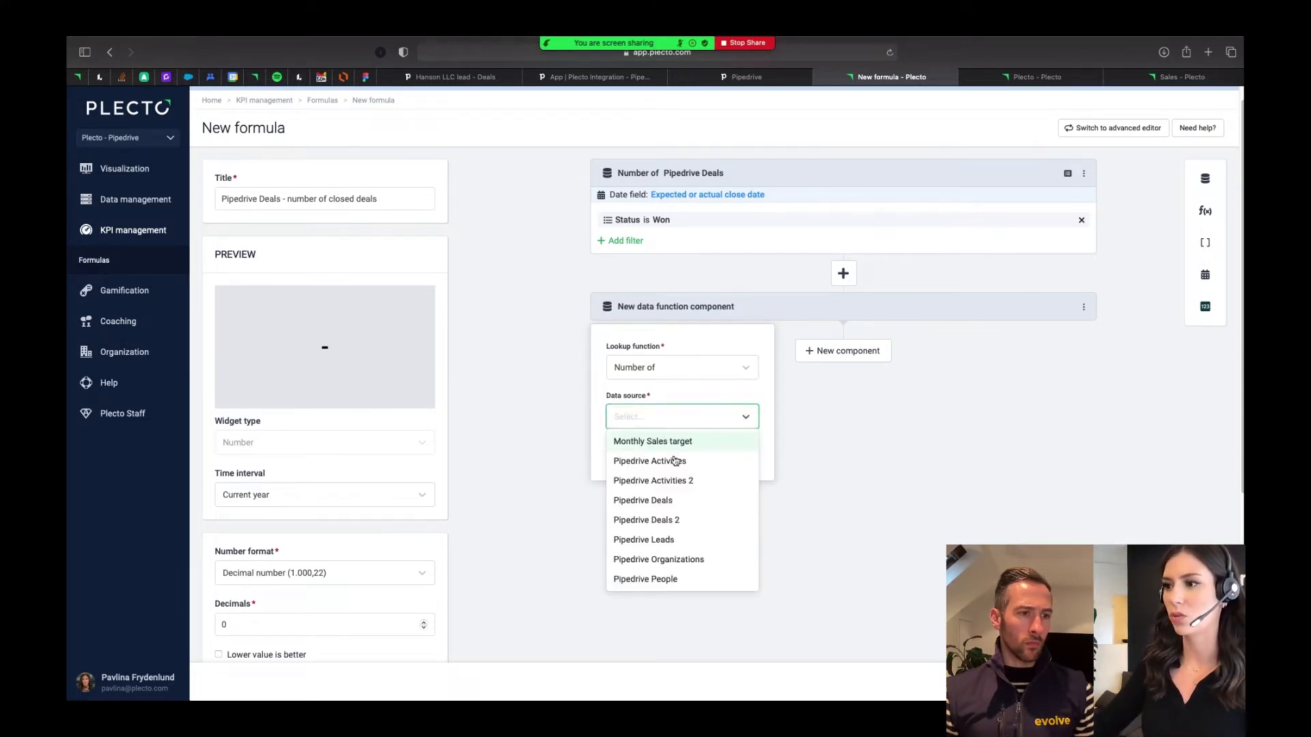
click(648, 462)
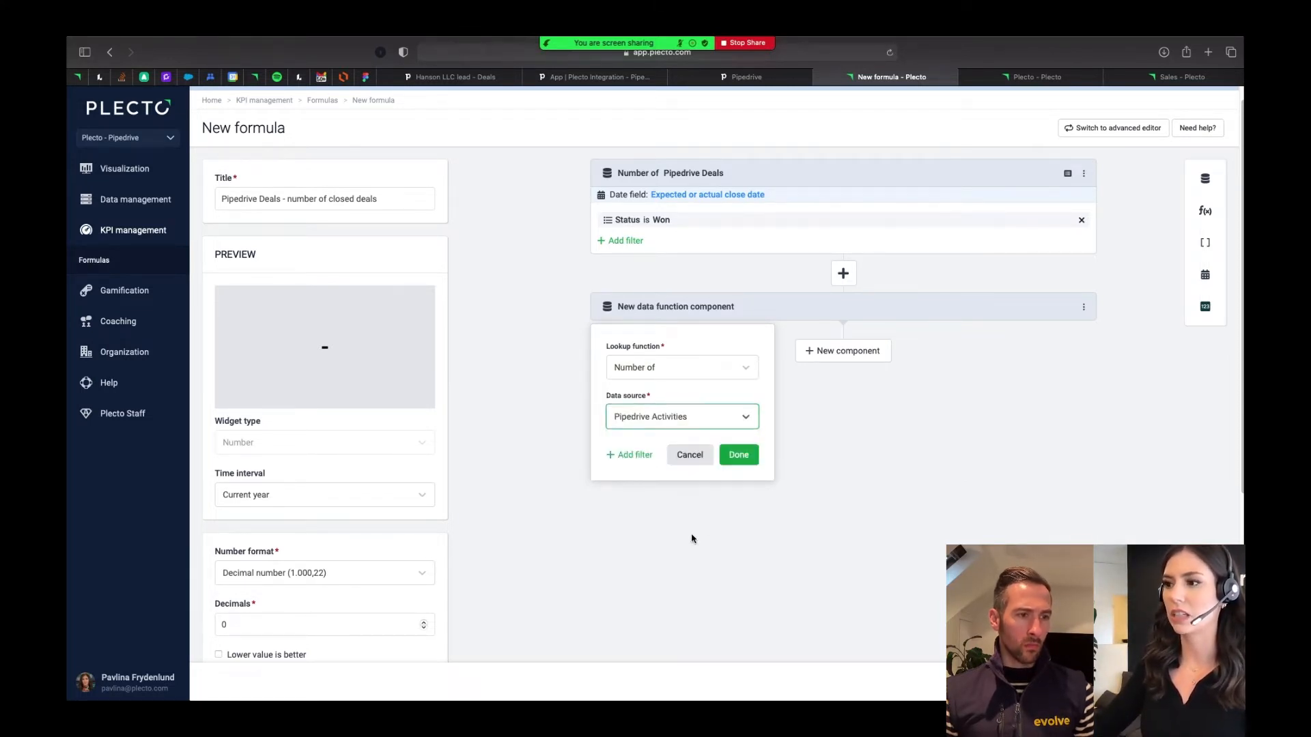
click(634, 456)
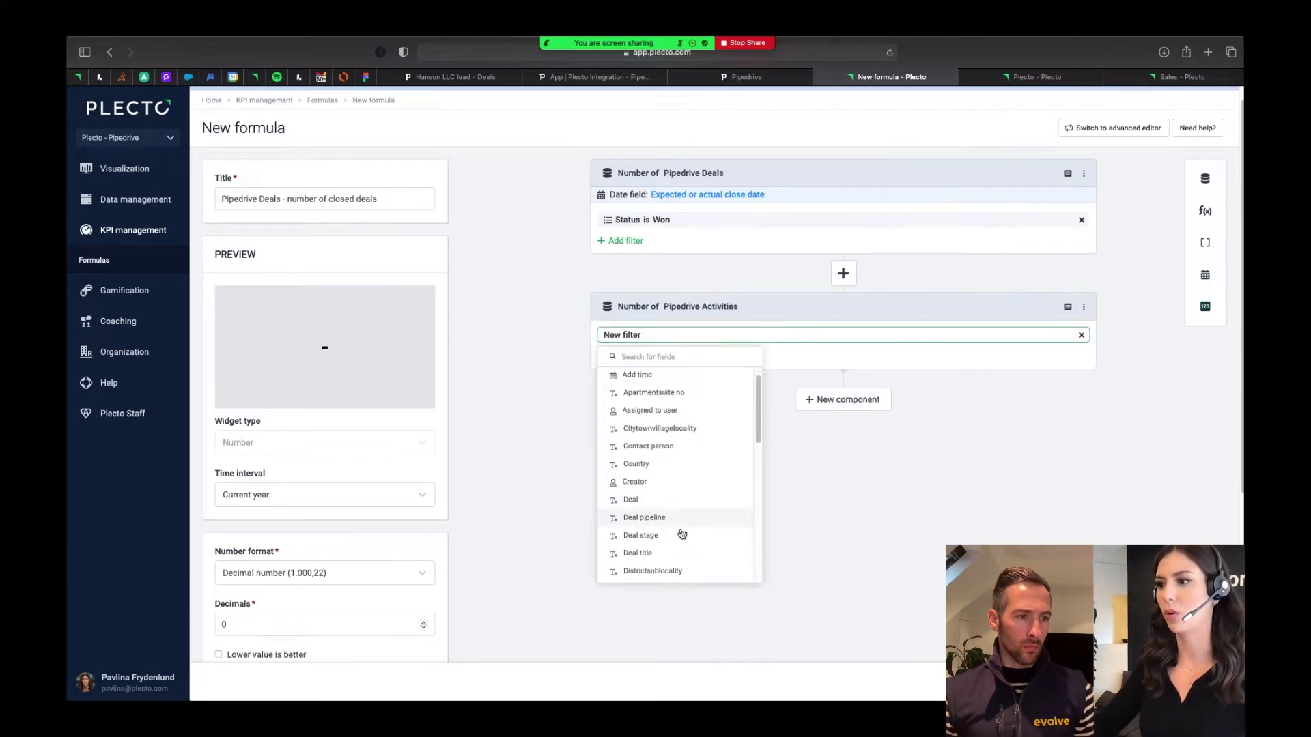
scroll(682, 532, down, 1)
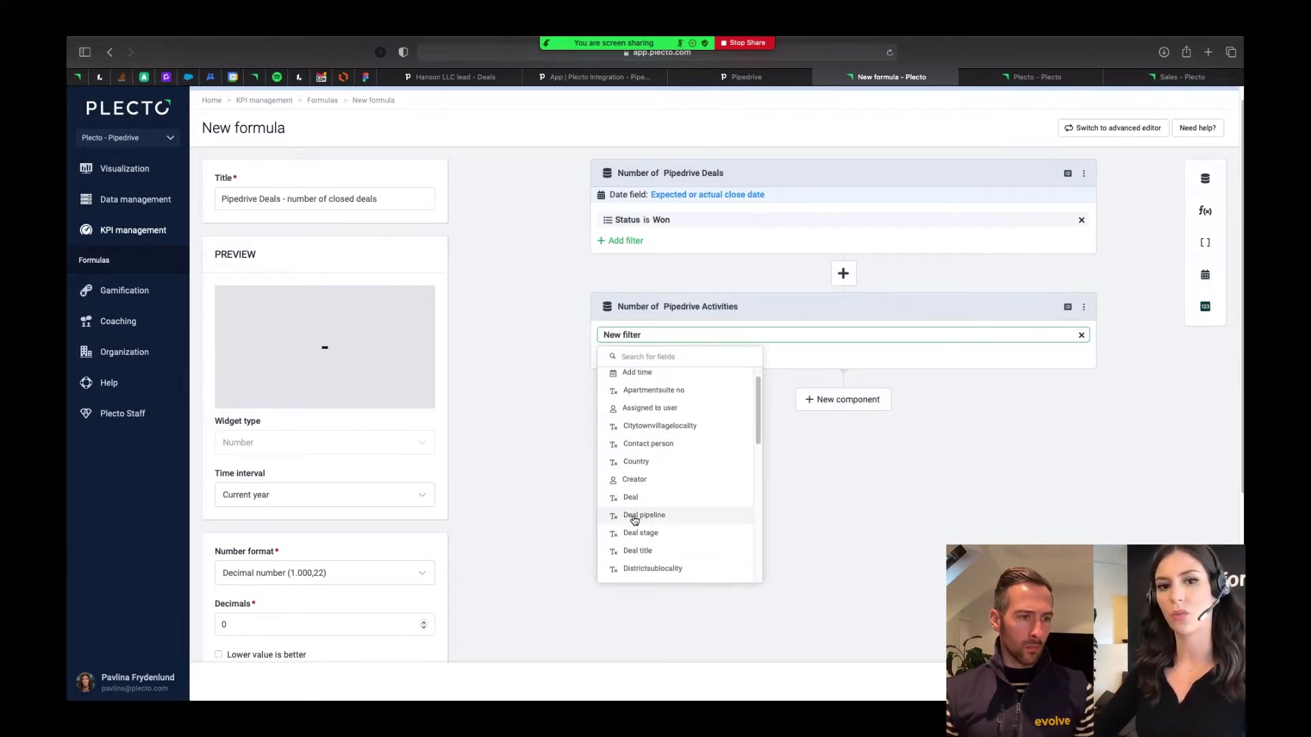
click(634, 517)
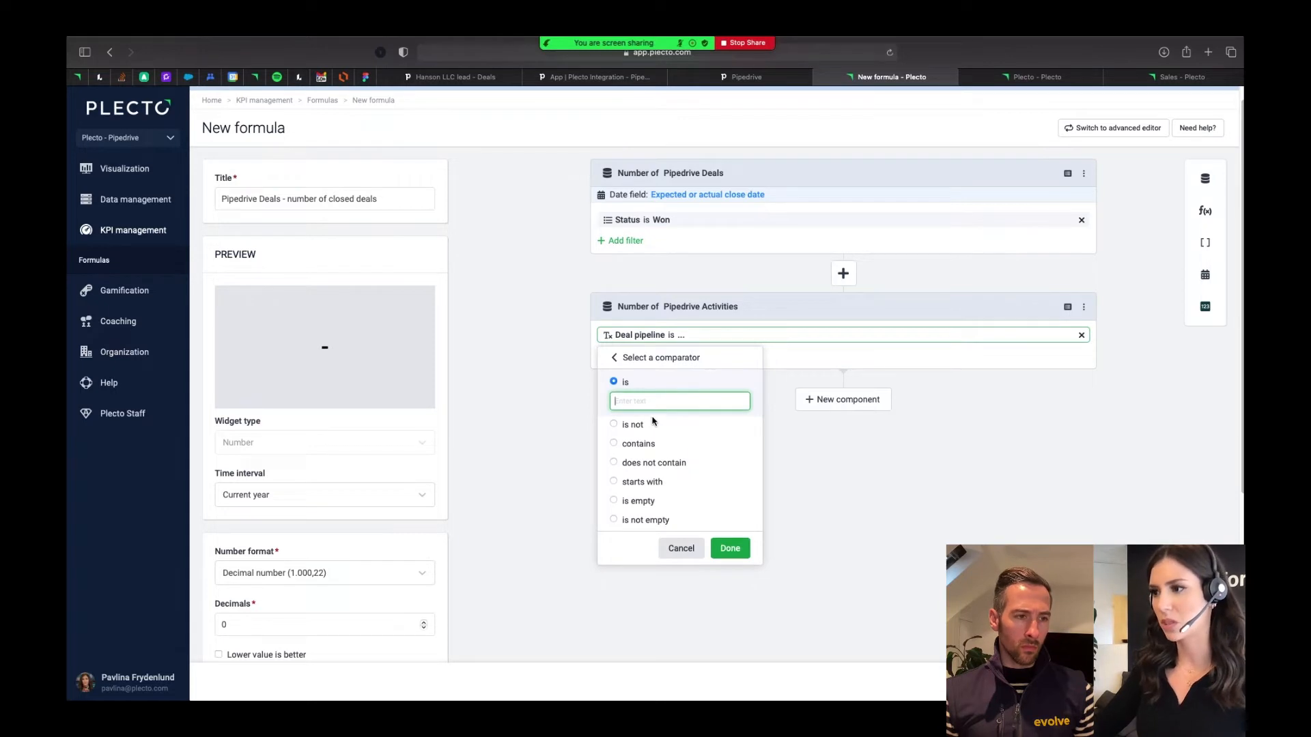
click(682, 551)
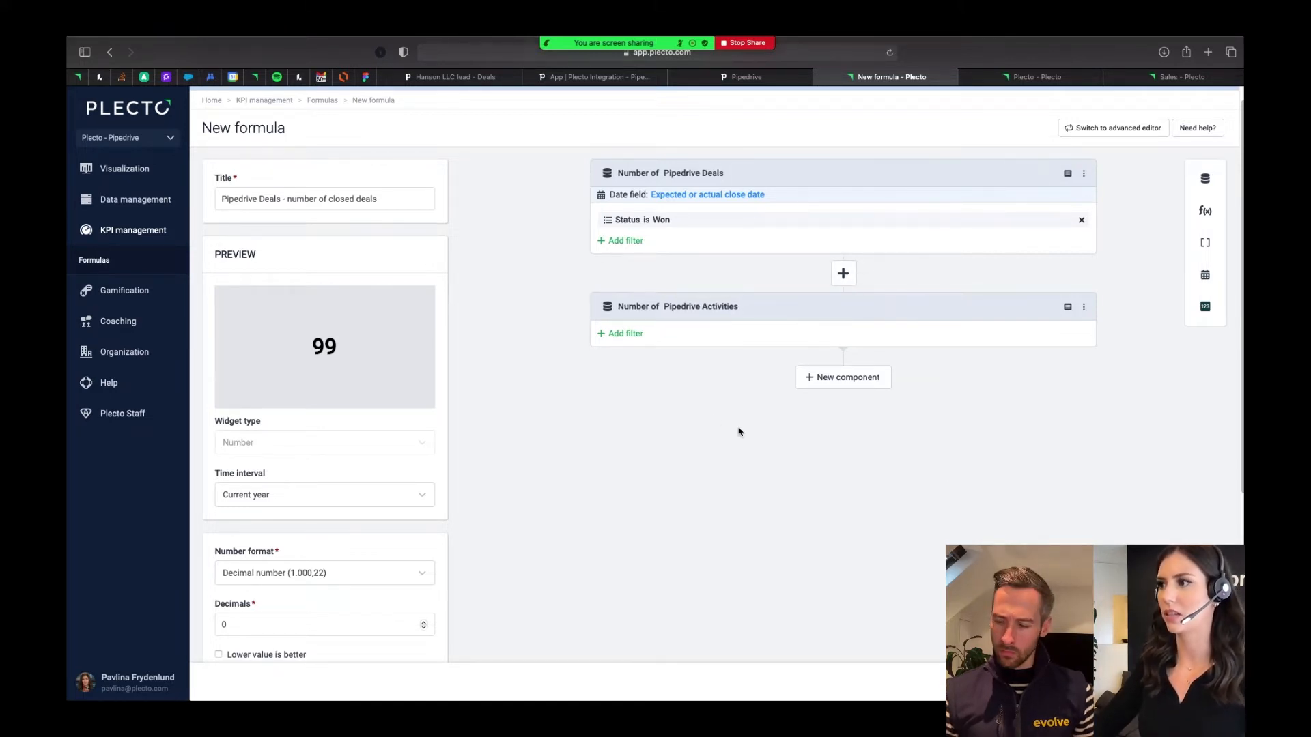
- Delete the Pipedrive Activities component from the formula
click(839, 273)
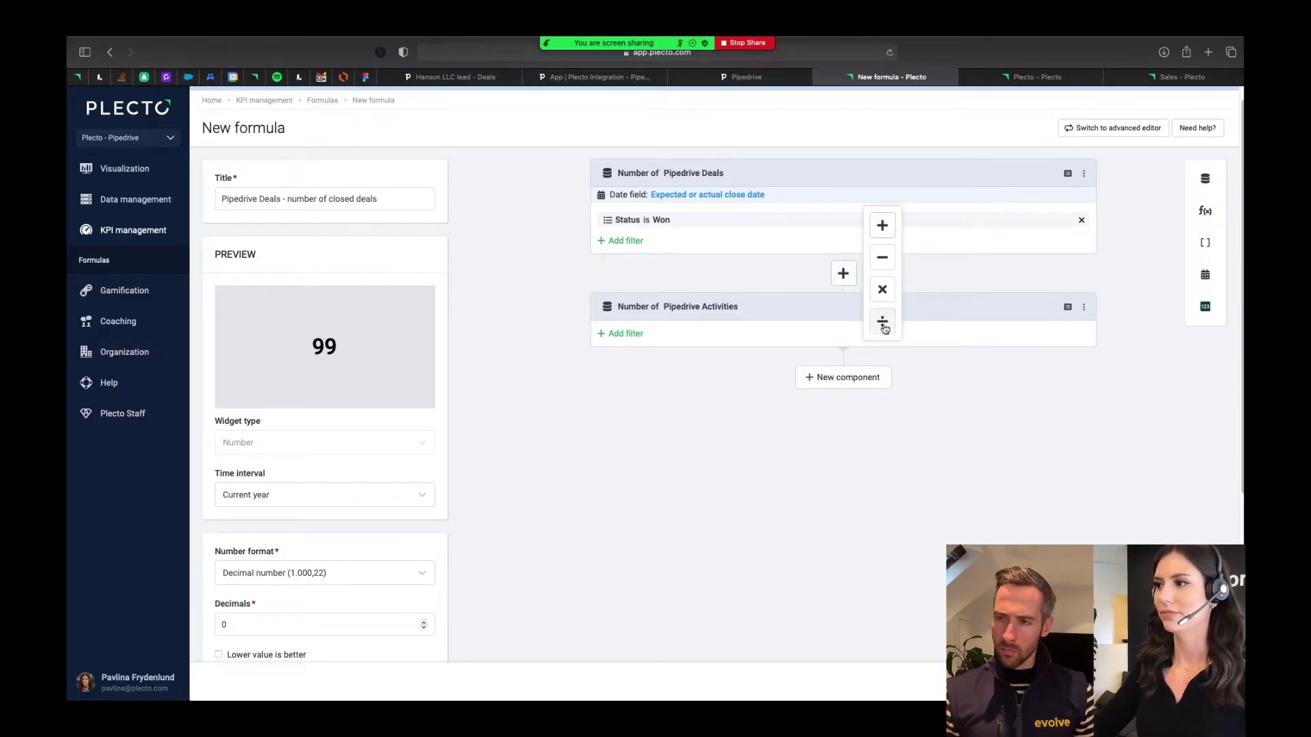
click(1084, 306)
click(1031, 407)
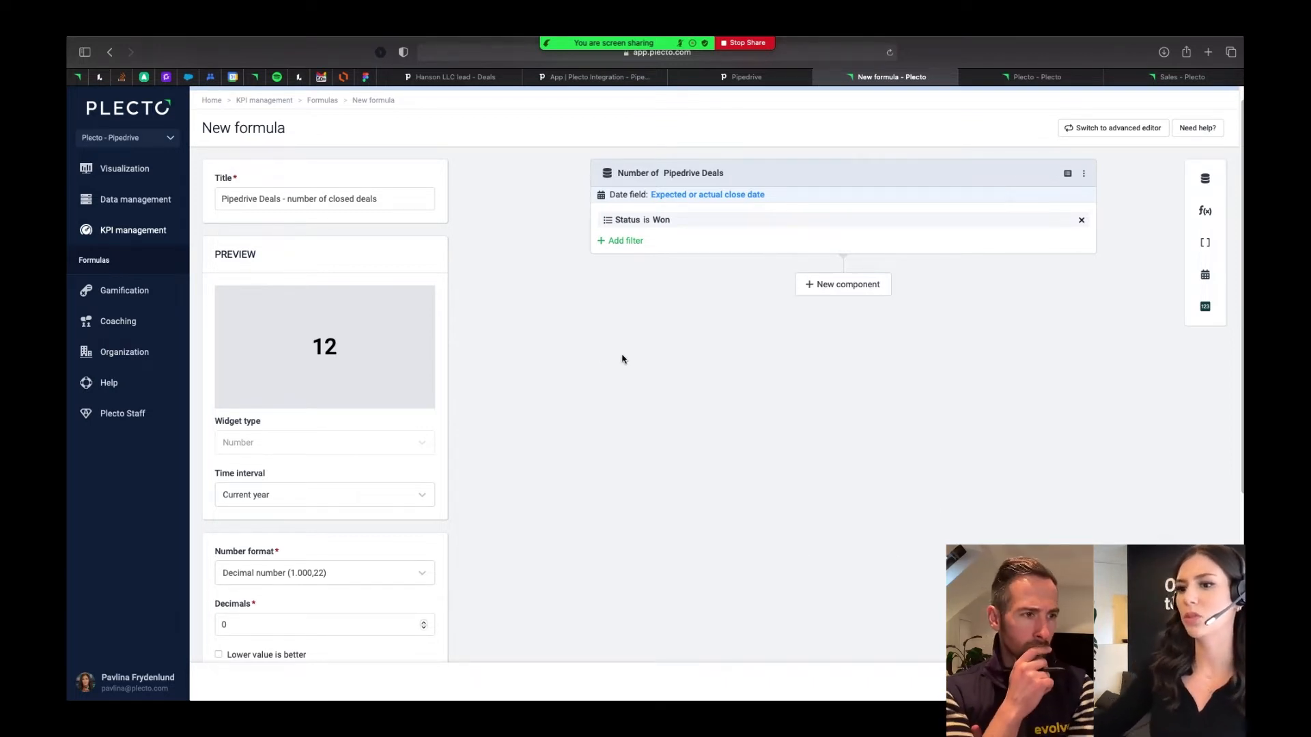
- Review the number format options and the title of the closed deals formula, and save the formula
click(326, 566)
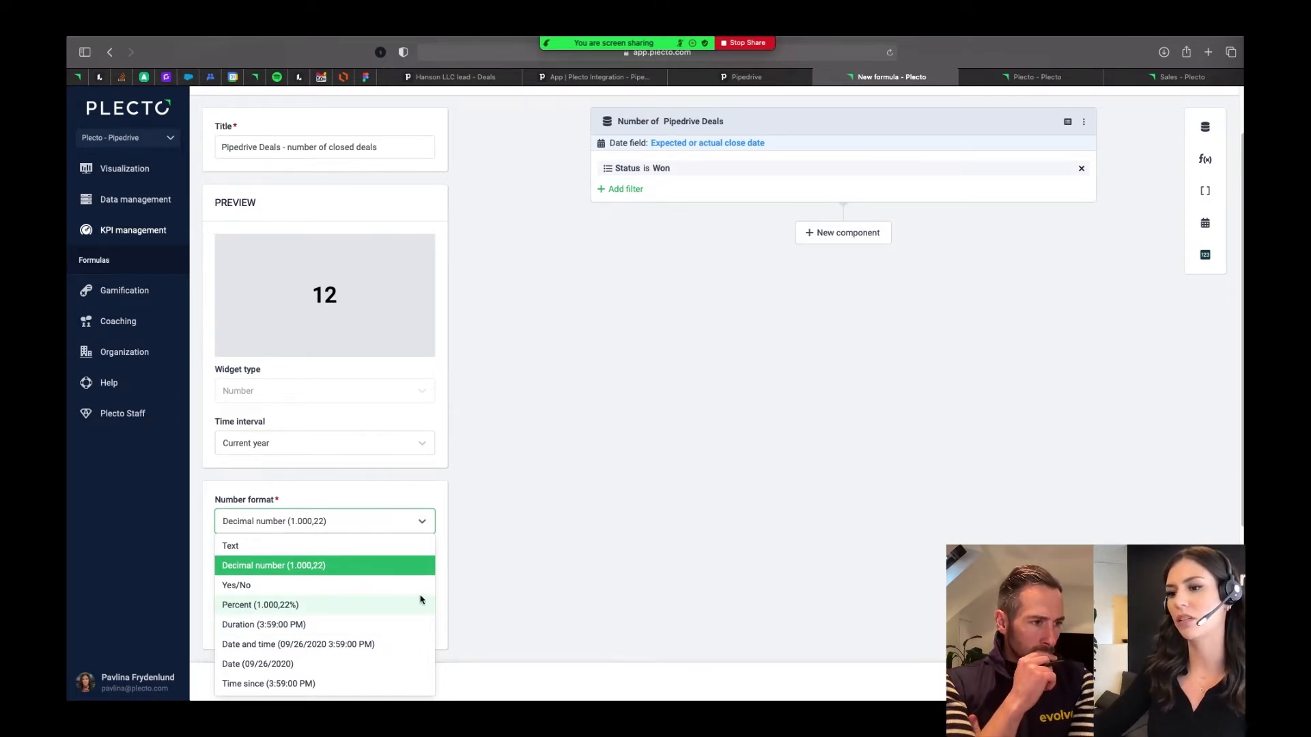
click(623, 561)
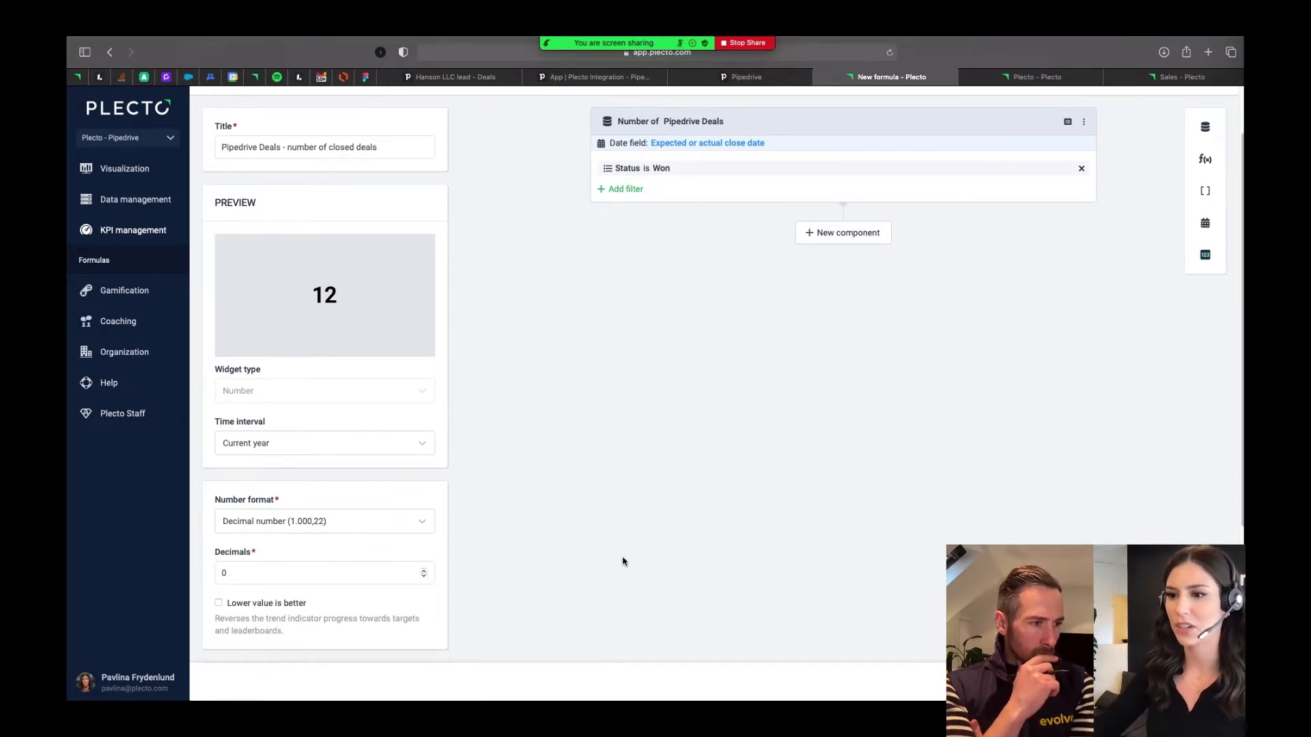
scroll(621, 558, up, 2)
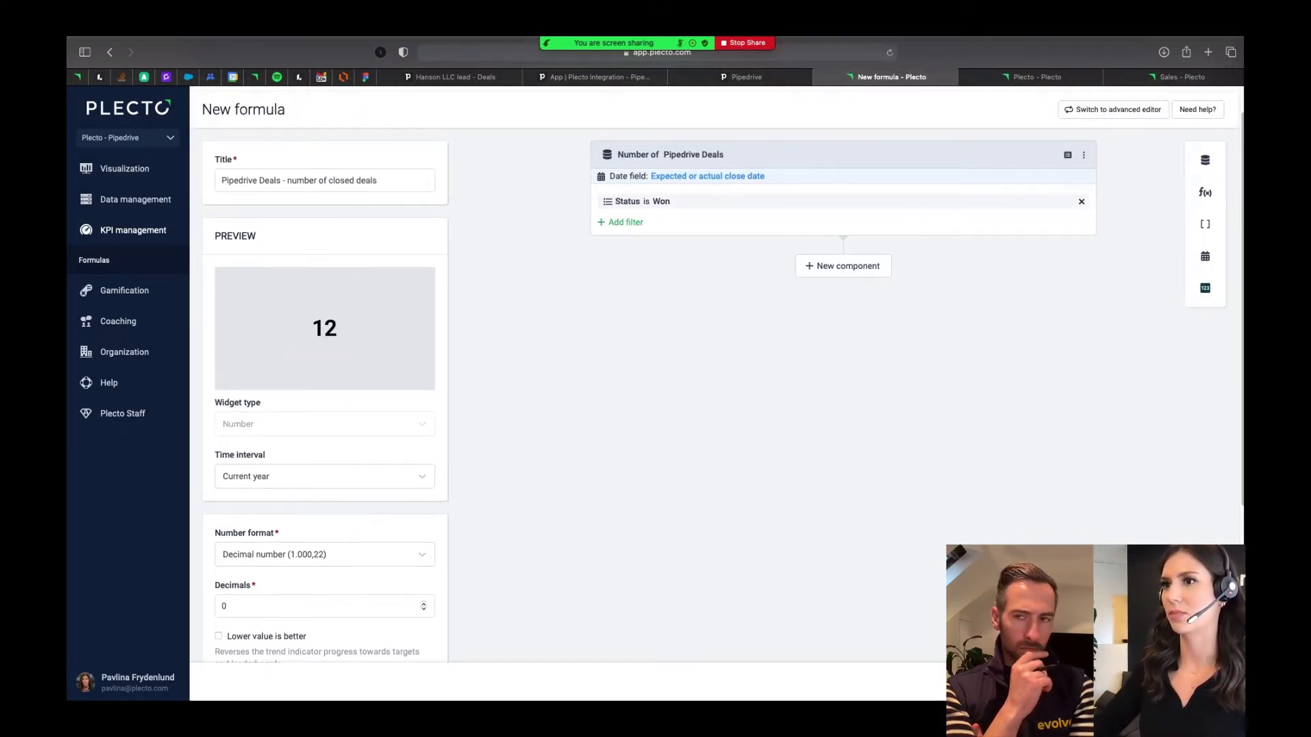
triple_click(359, 180)
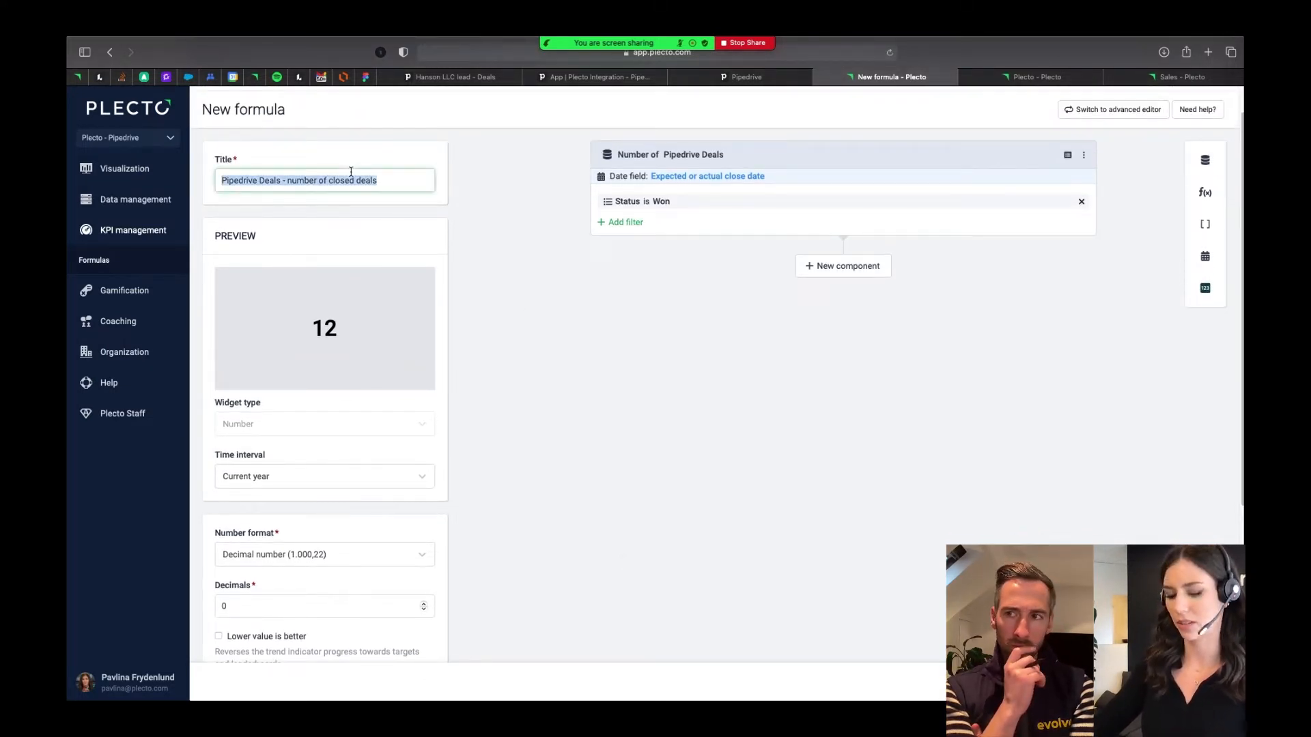
click(905, 518)
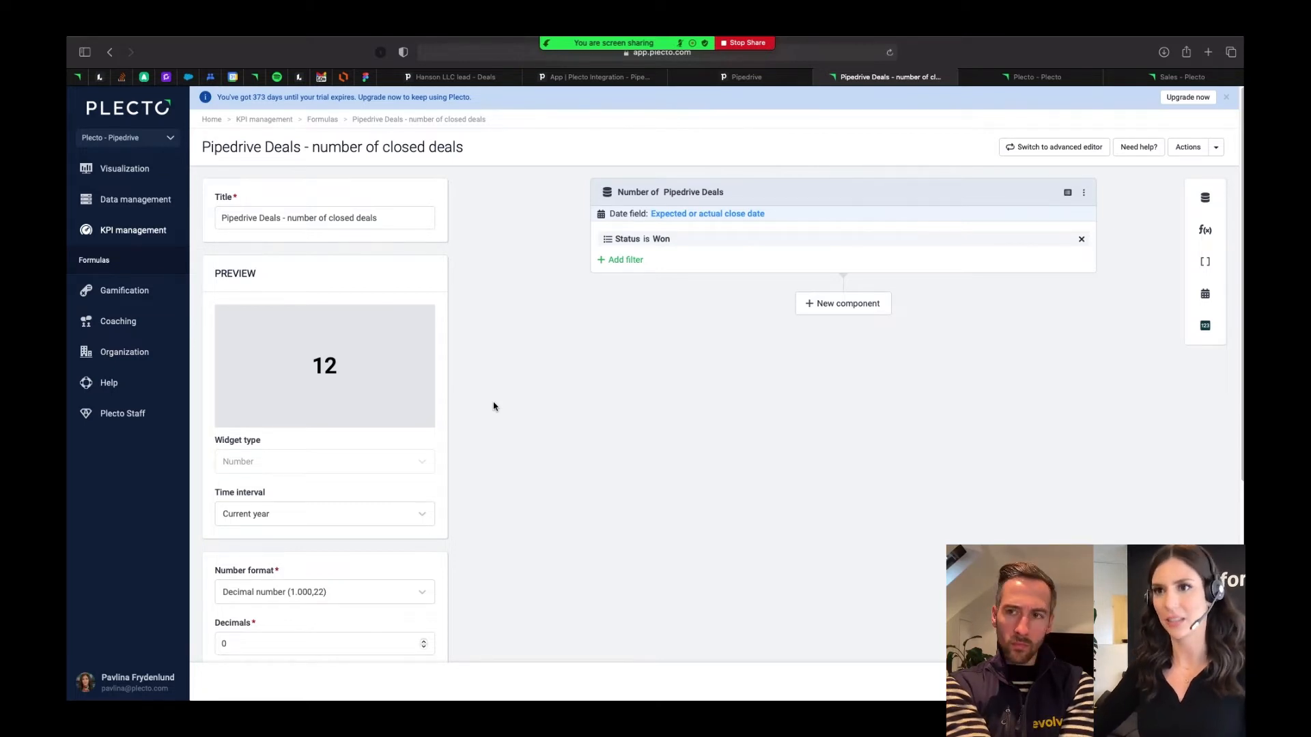
- Start a new dashboard and title it "Example dashboard - Pipedrive deals"
click(119, 176)
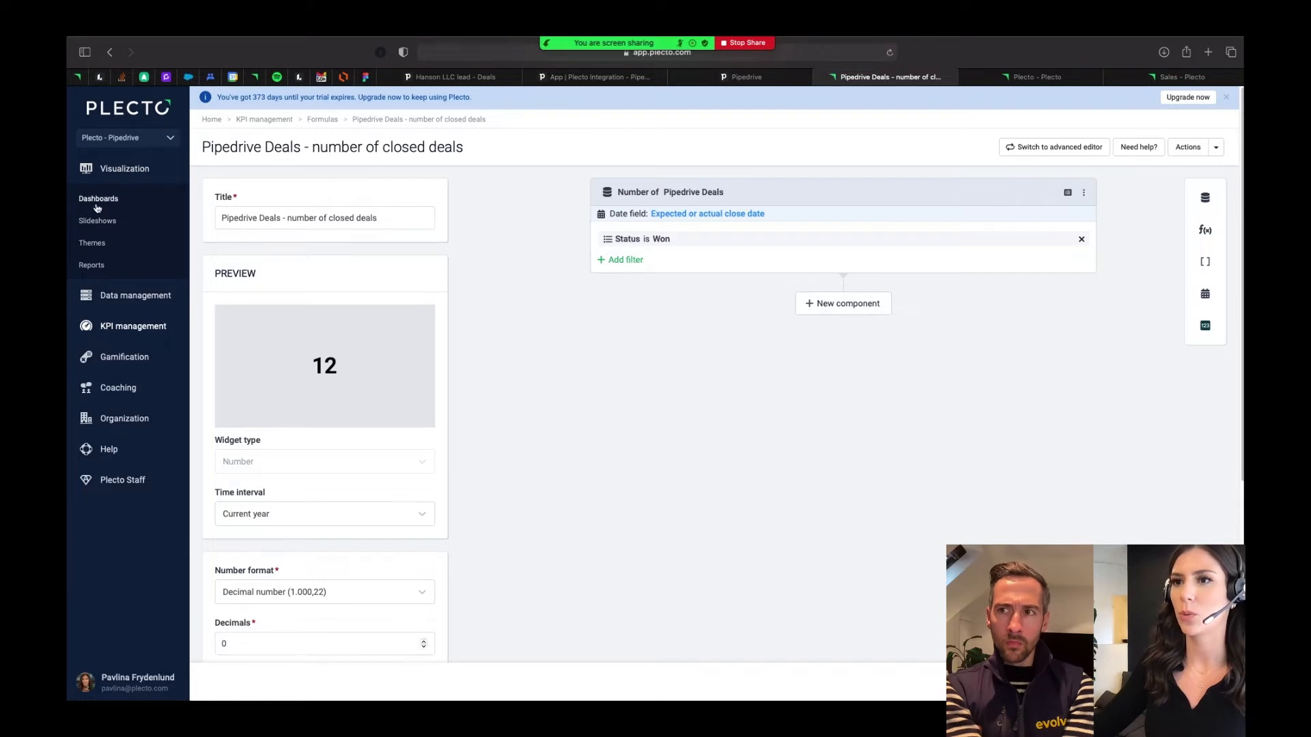
click(97, 203)
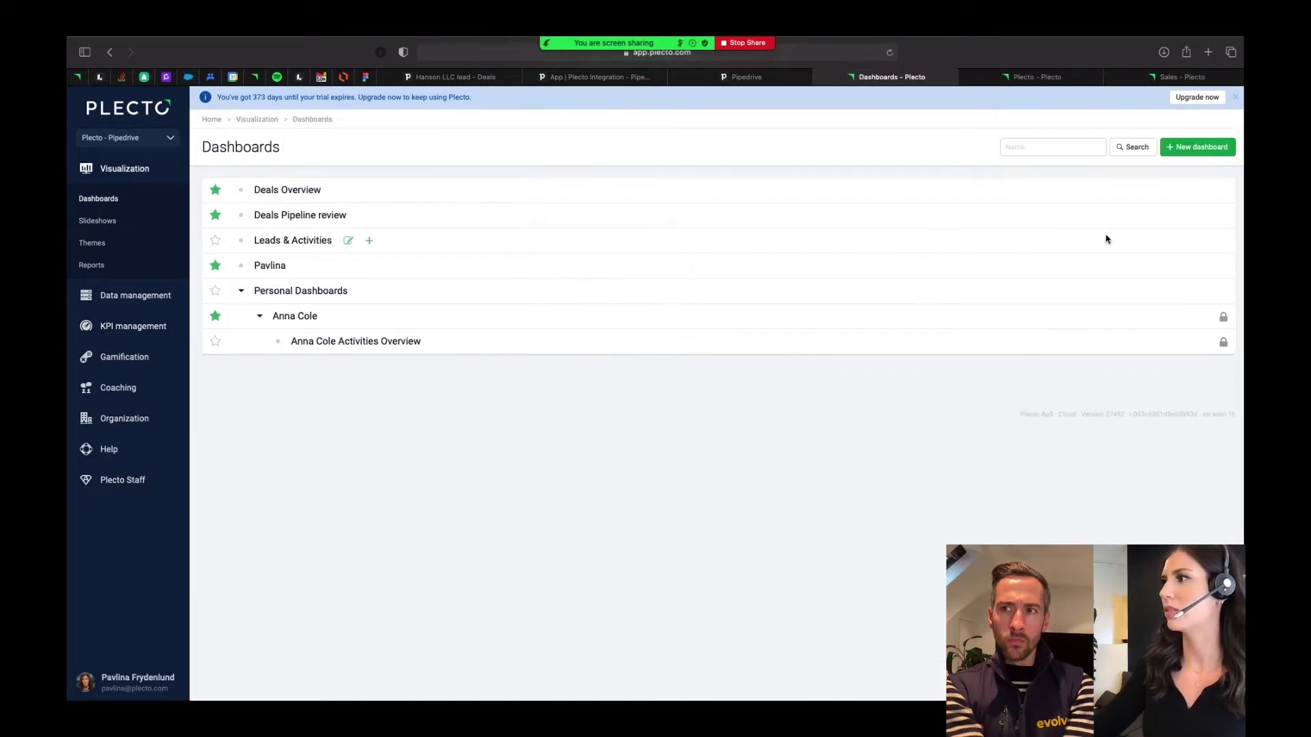
click(1186, 149)
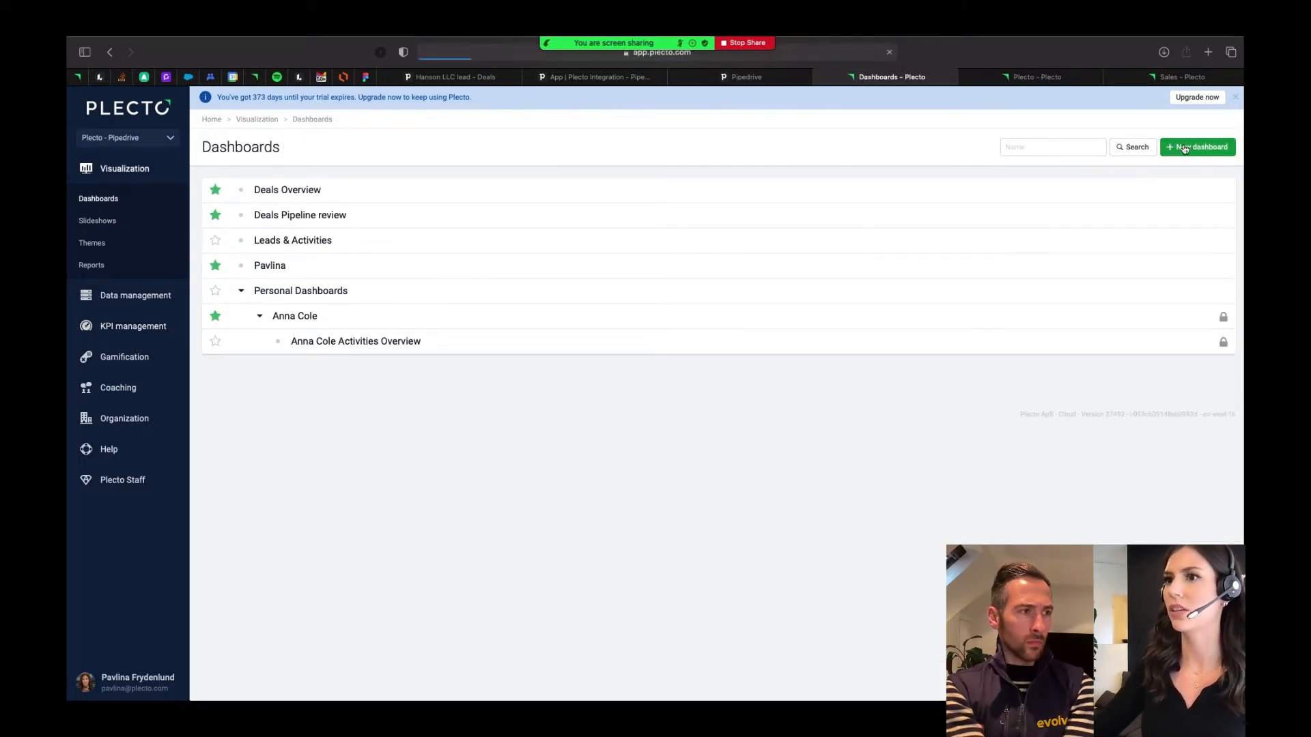
click(320, 219)
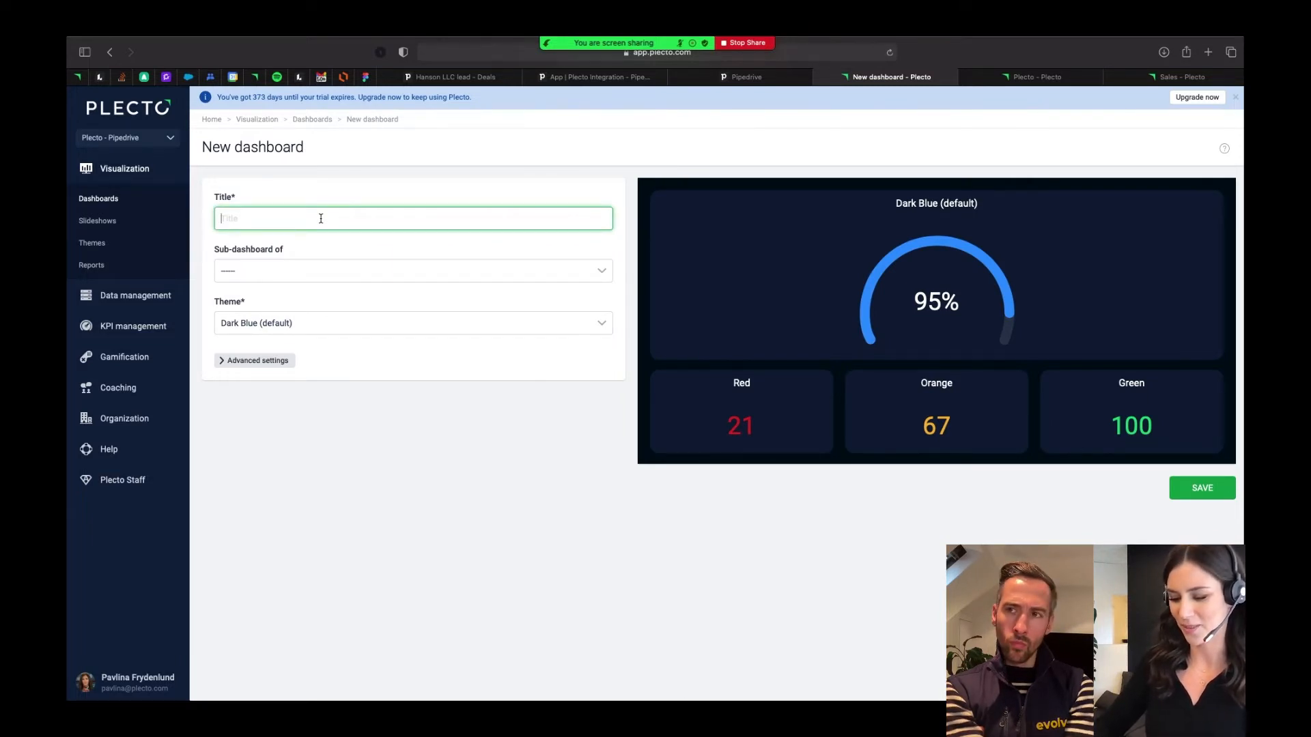
text(DExample)
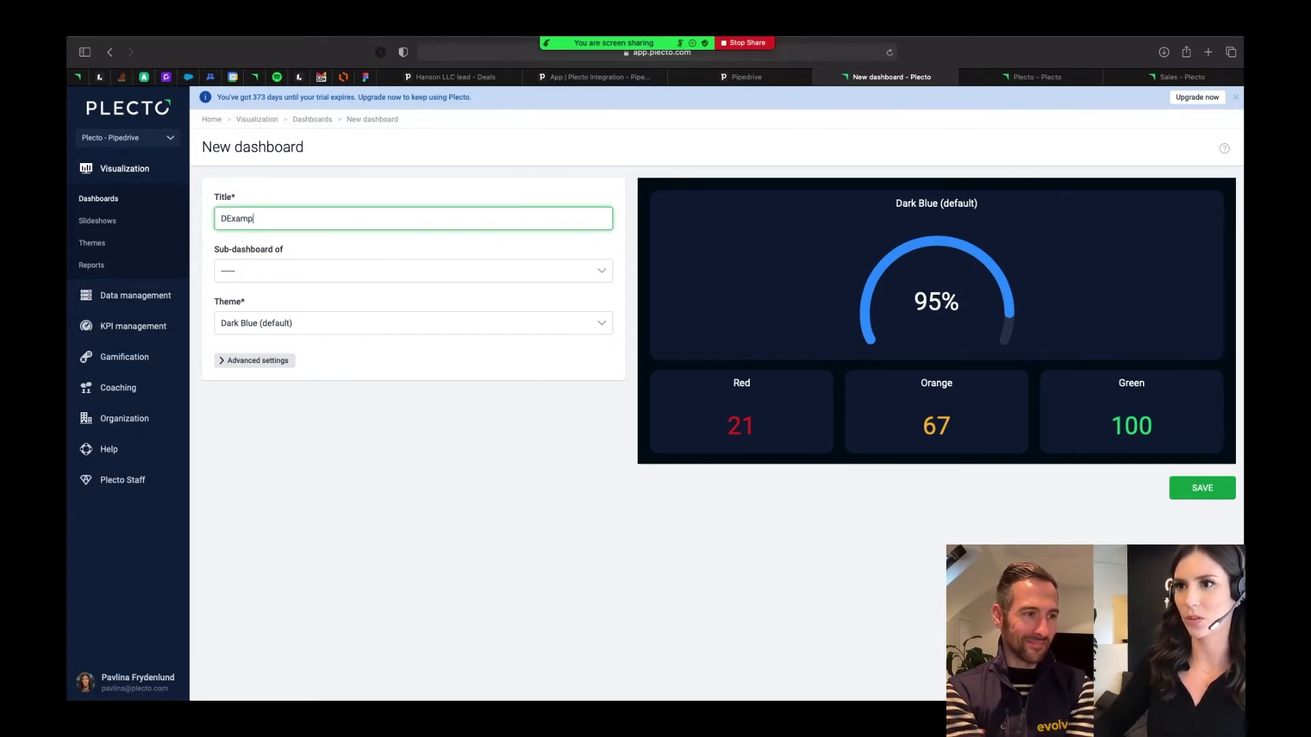
key(BackSpace)
key(BackSpace)
key(BackSpace)
key(BackSpace)
key(BackSpace)
key(BackSpace)
key(BackSpace)
key(BackSpace)
text(Ex)
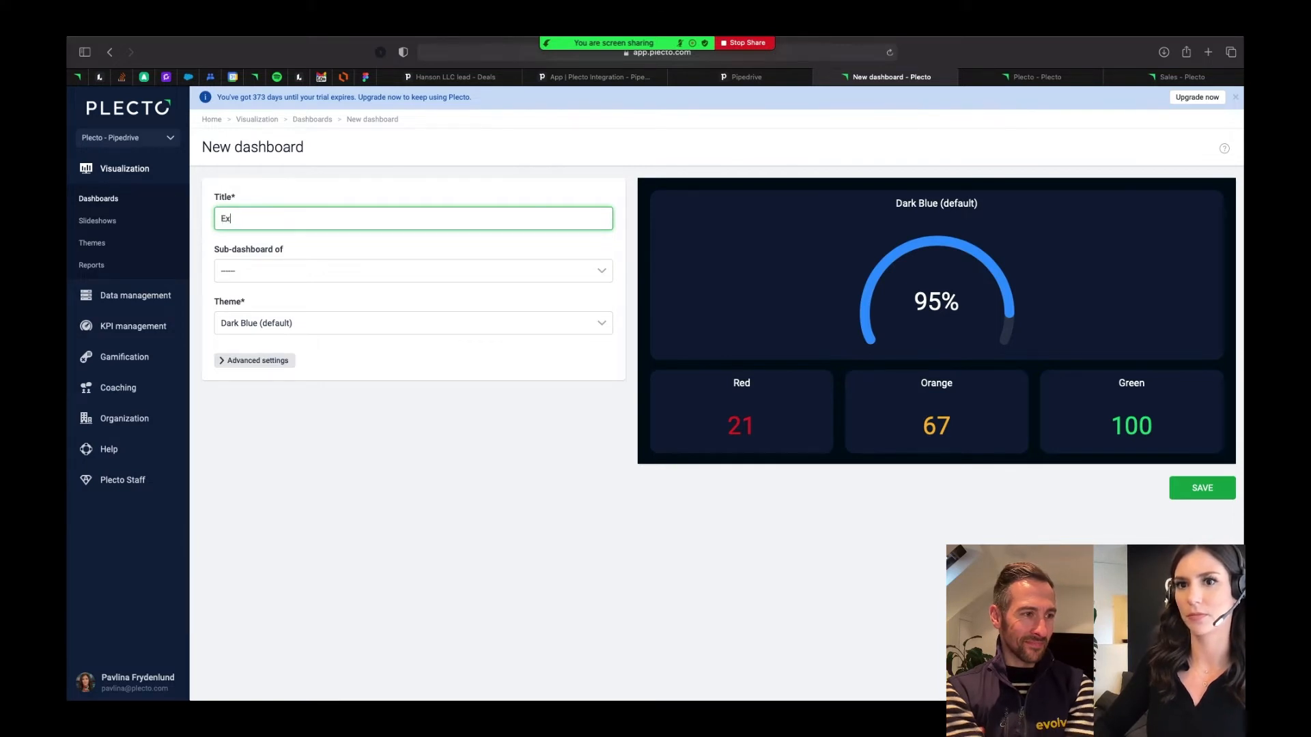
text(ample dashboar)
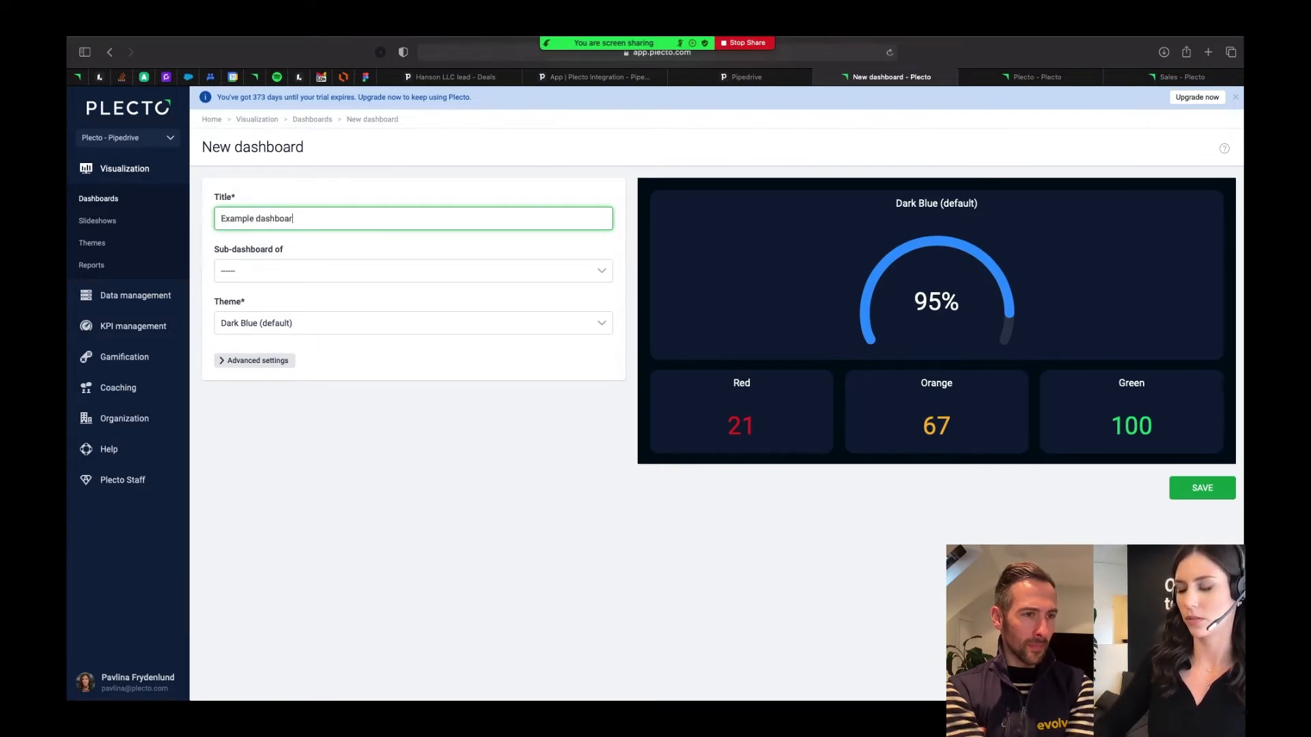
text(d - P)
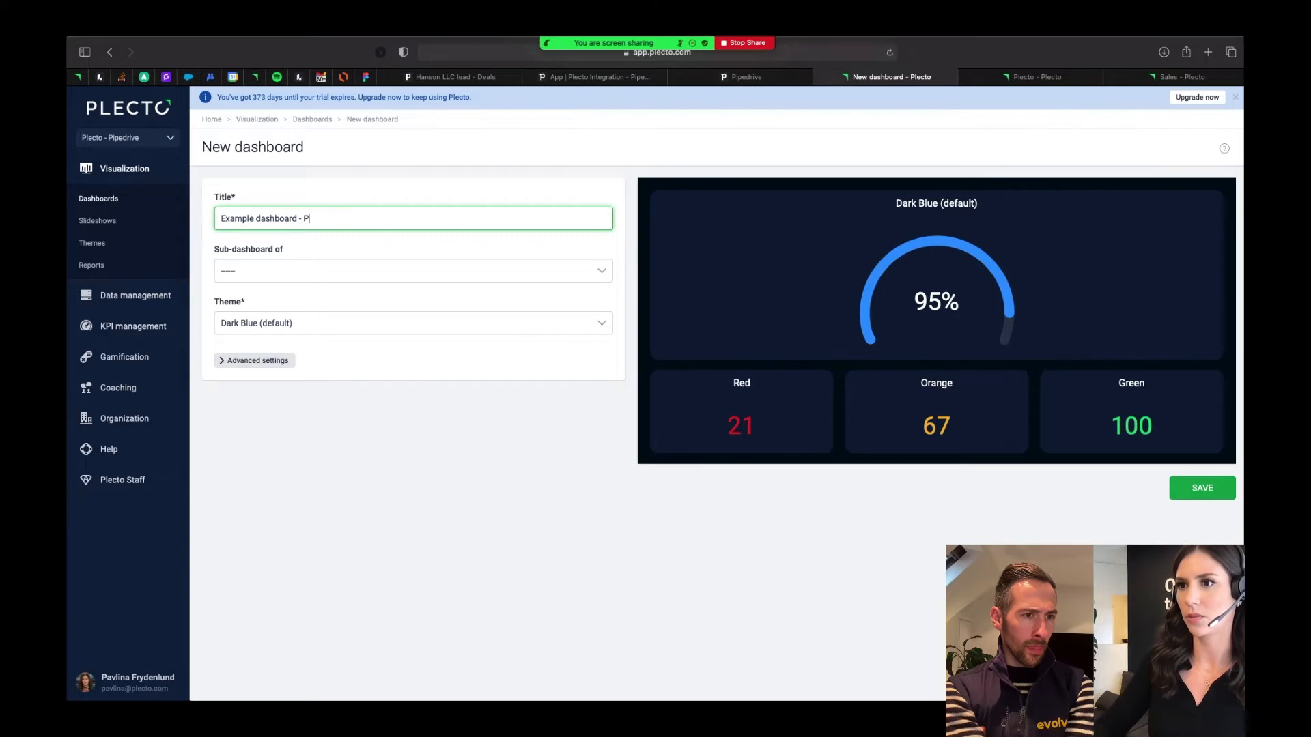
text(ipedrive deals)
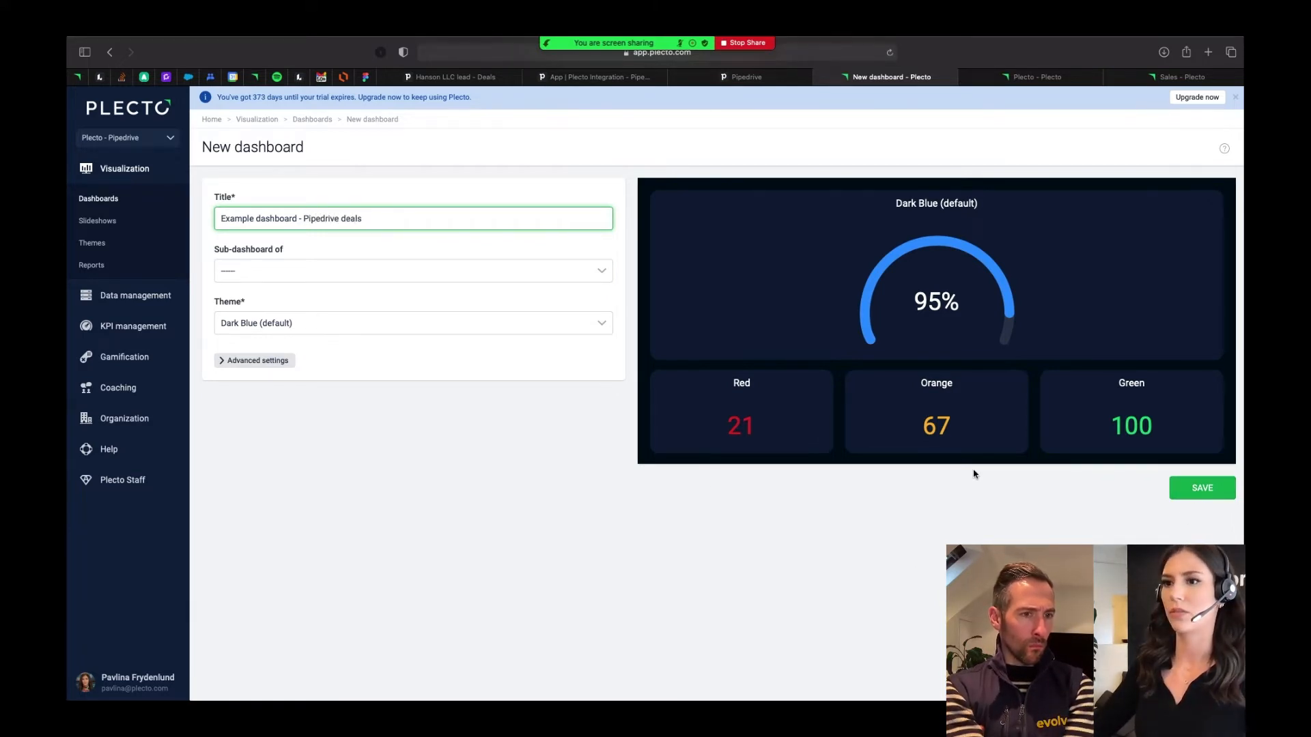
- Try the Light theme for the new dashboard, and return the theme to Dark Blue (default)
click(256, 322)
click(252, 381)
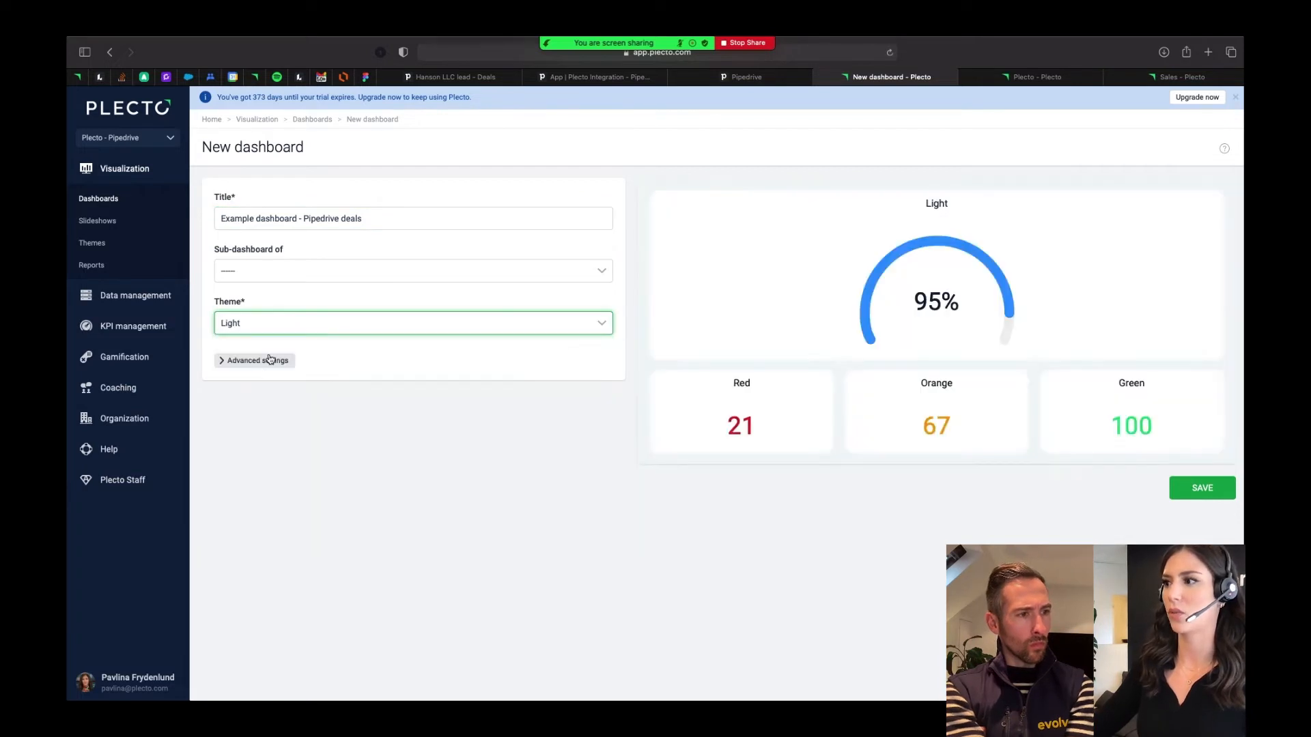
click(270, 327)
click(270, 362)
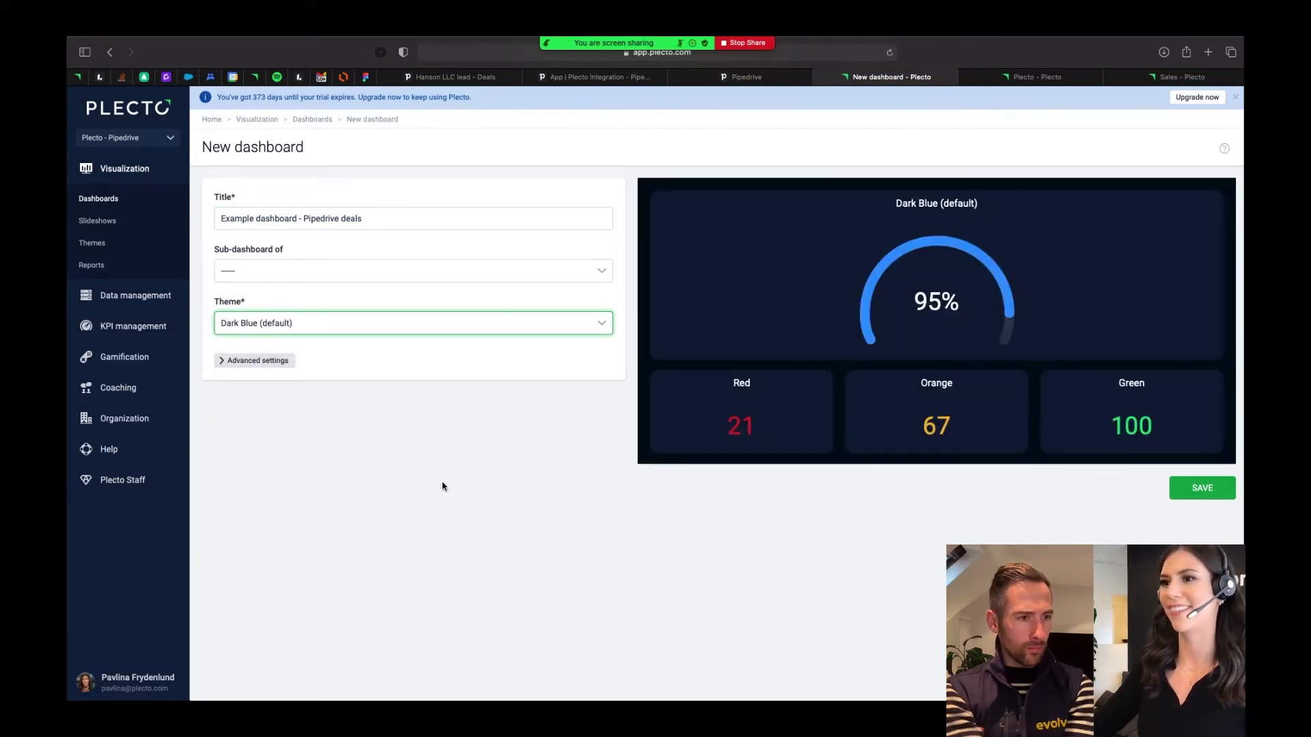
- Save the new dashboard with a blank start and place a Speedometer widget in its upper-left area
click(1209, 493)
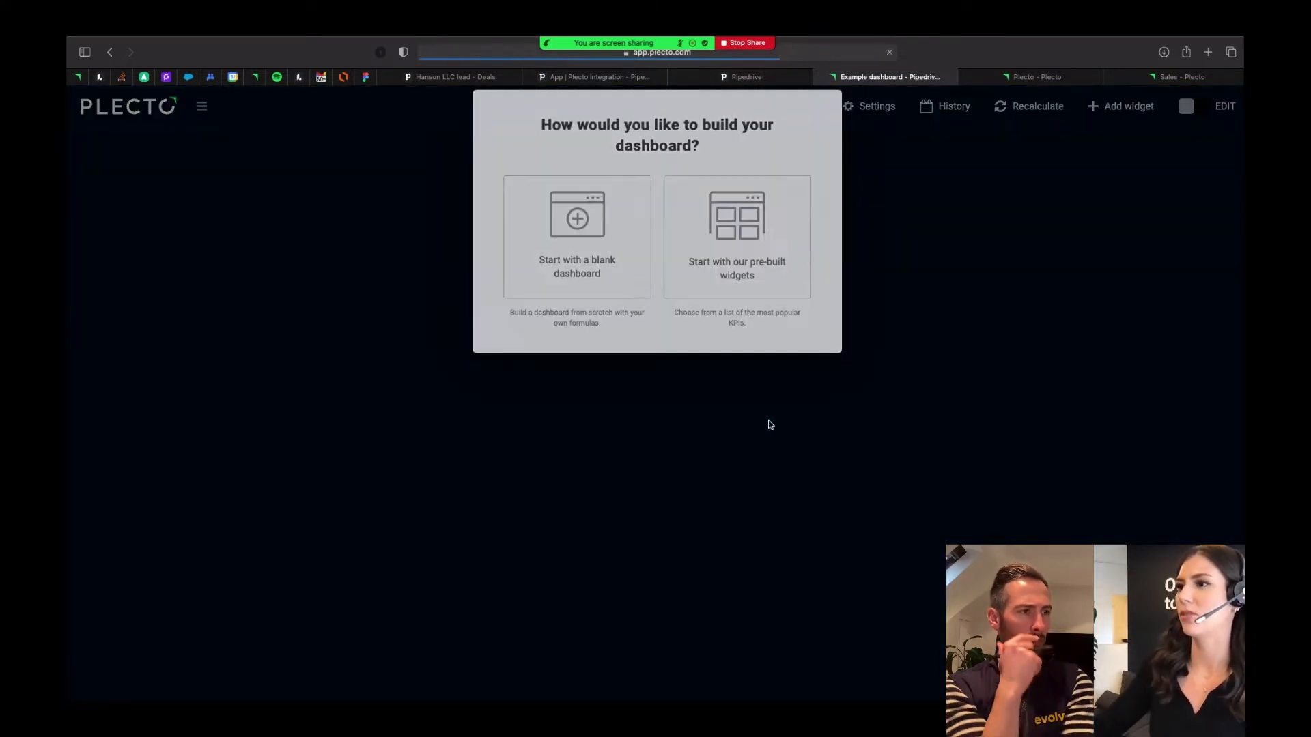
click(567, 250)
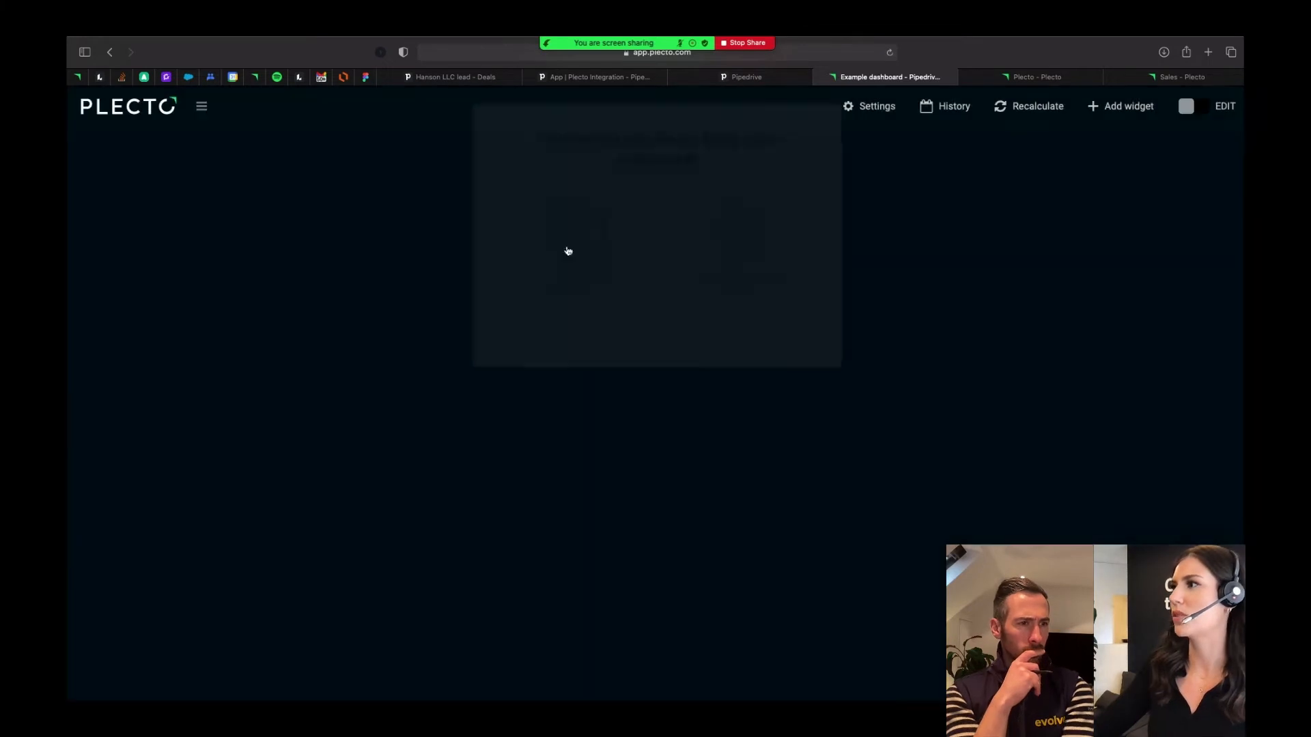
click(1134, 108)
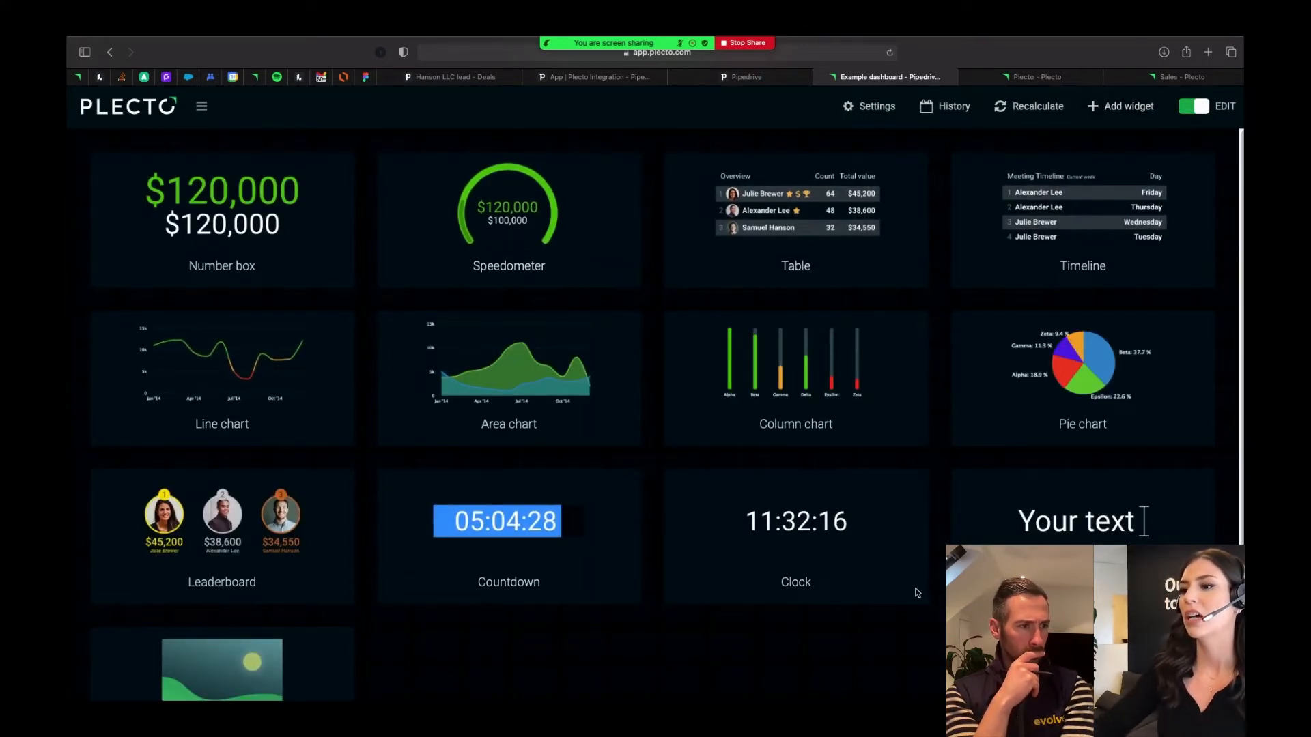
scroll(523, 635, down, 1)
scroll(523, 635, up, 1)
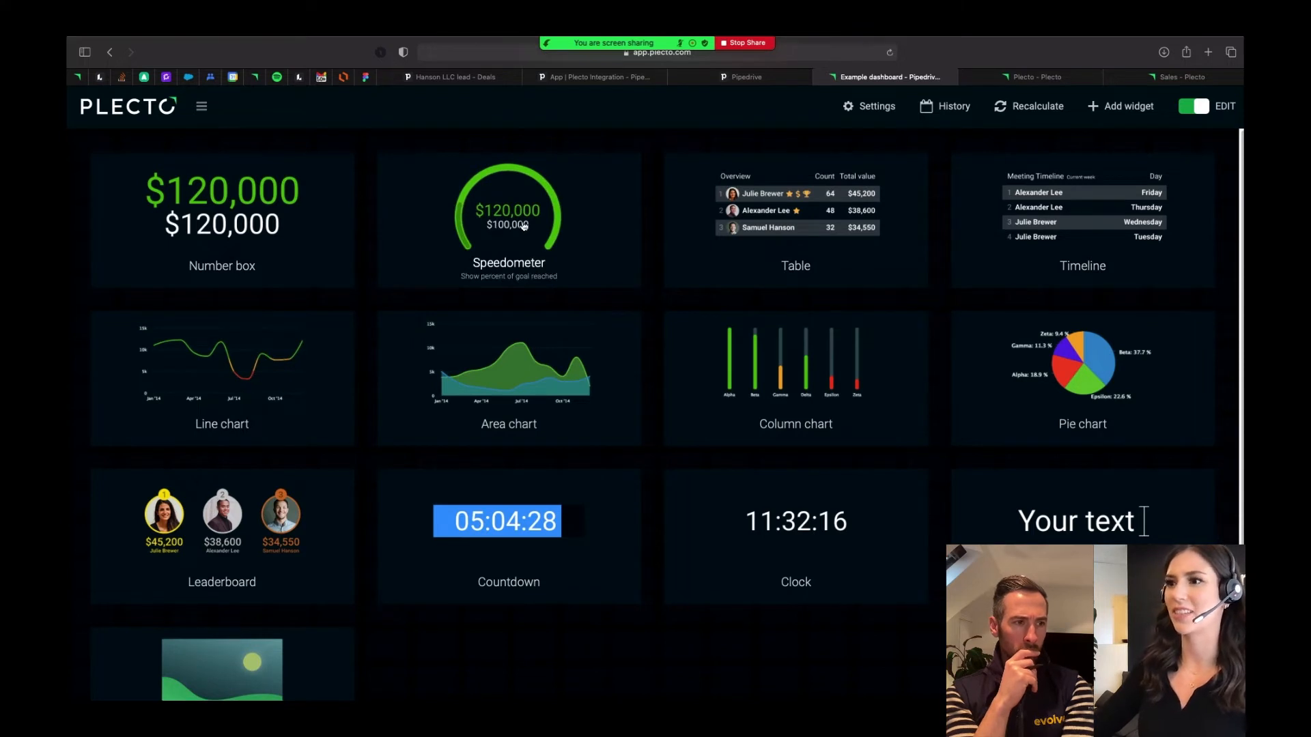
drag(499, 238, 370, 387)
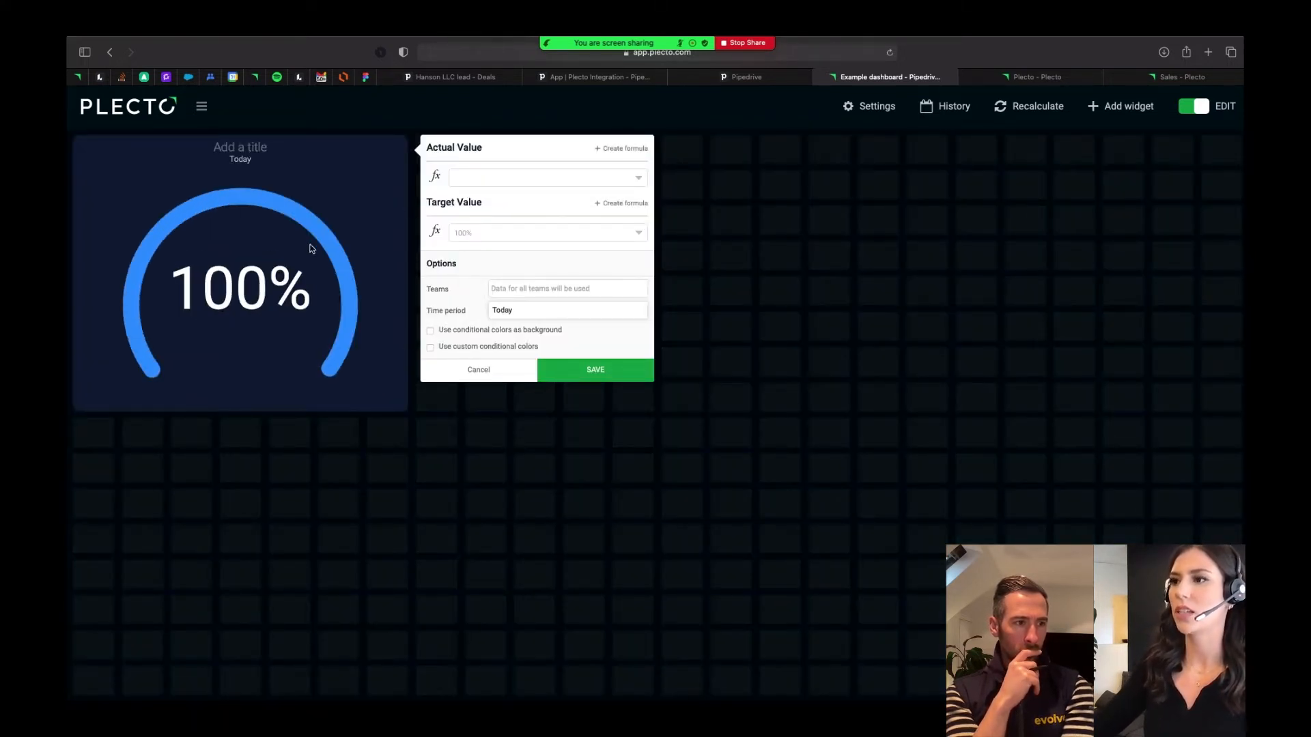
- Set the speedometer's actual value to the formula "Pipedrive Deals - number of closed deals" and its time period to Current Month
click(536, 180)
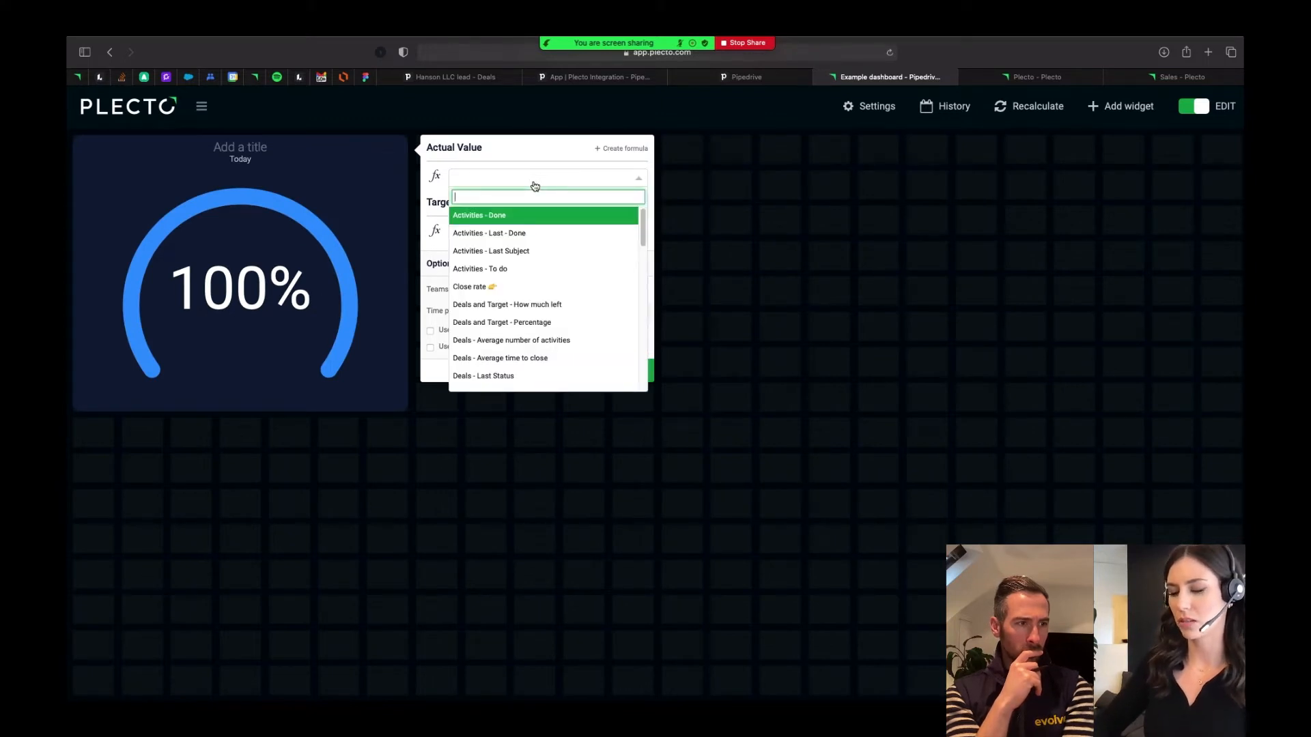
text(Pipedrive Deals - number of closed deals)
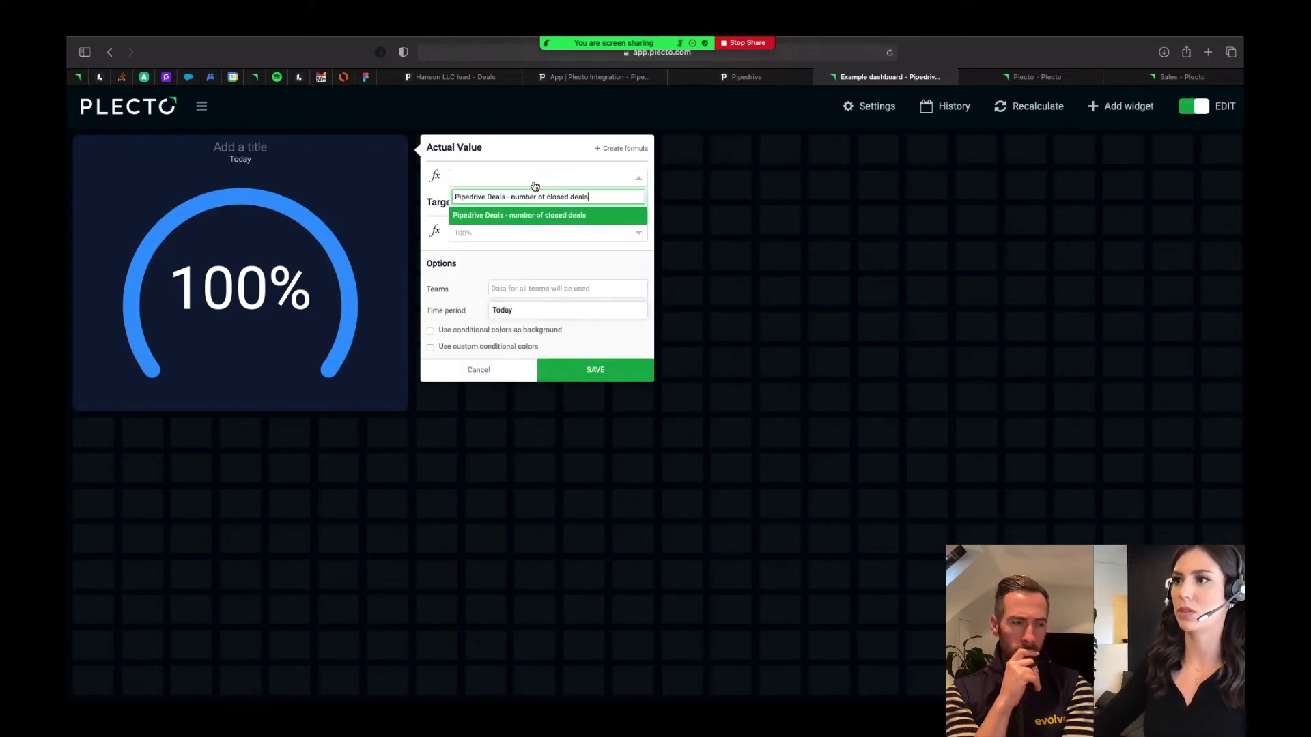
click(512, 216)
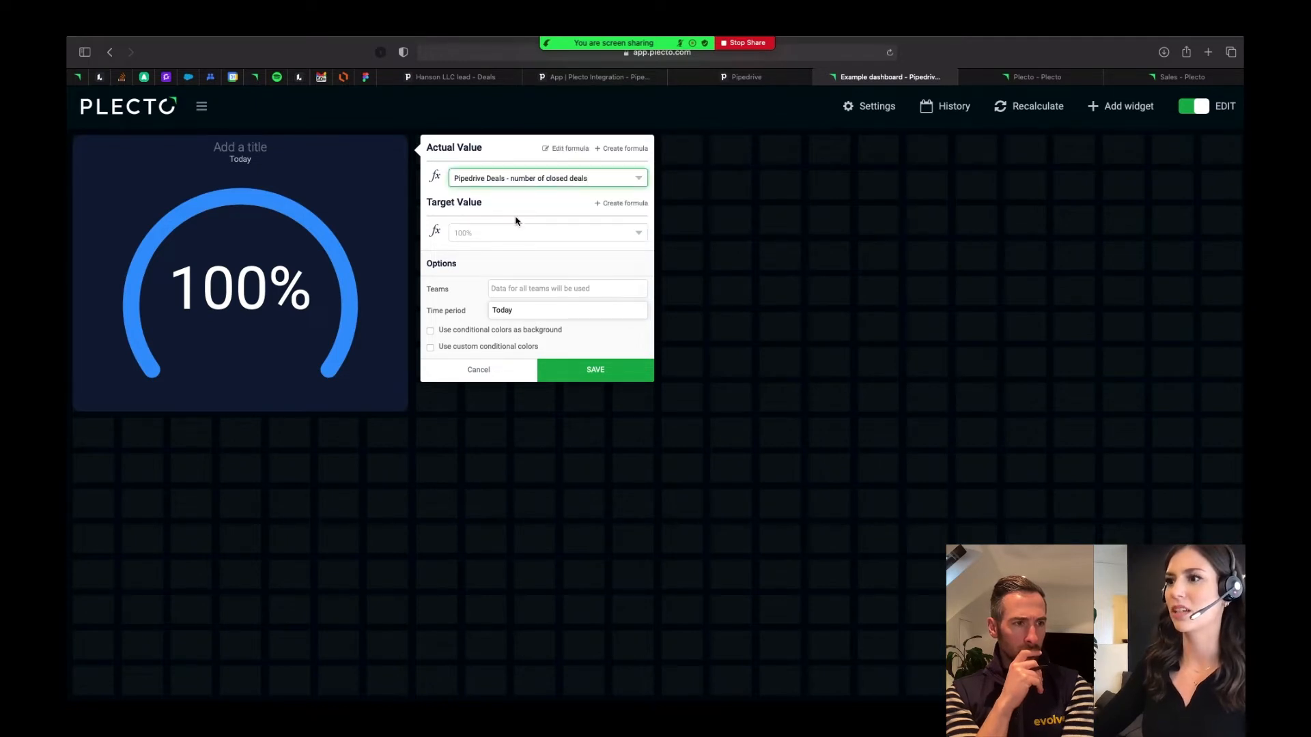
click(540, 317)
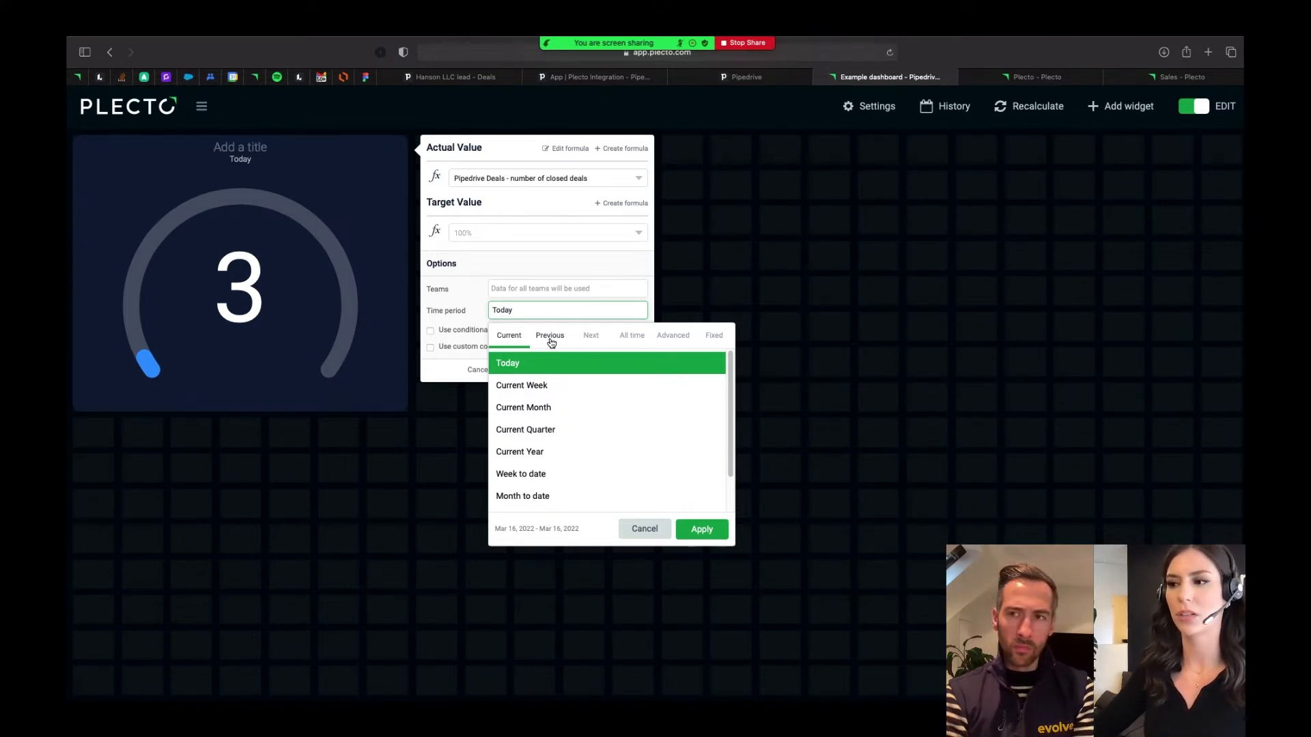
click(523, 406)
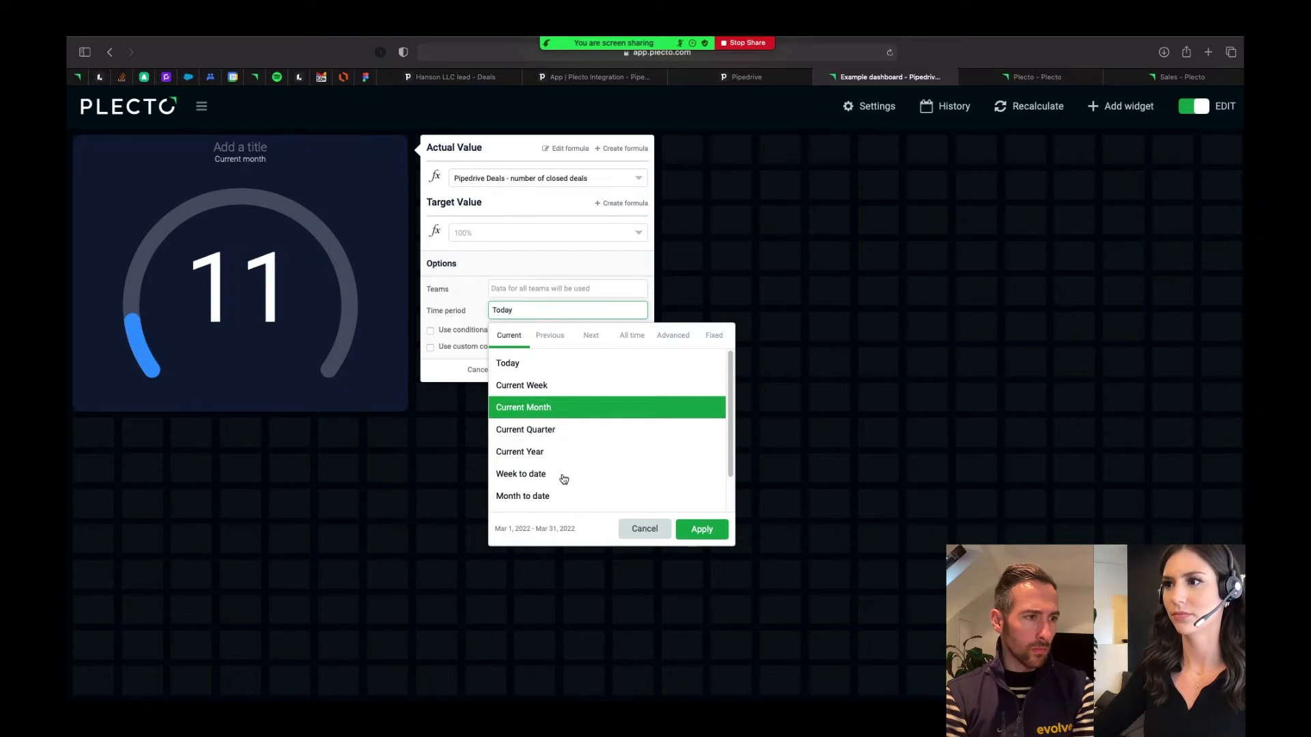
click(527, 266)
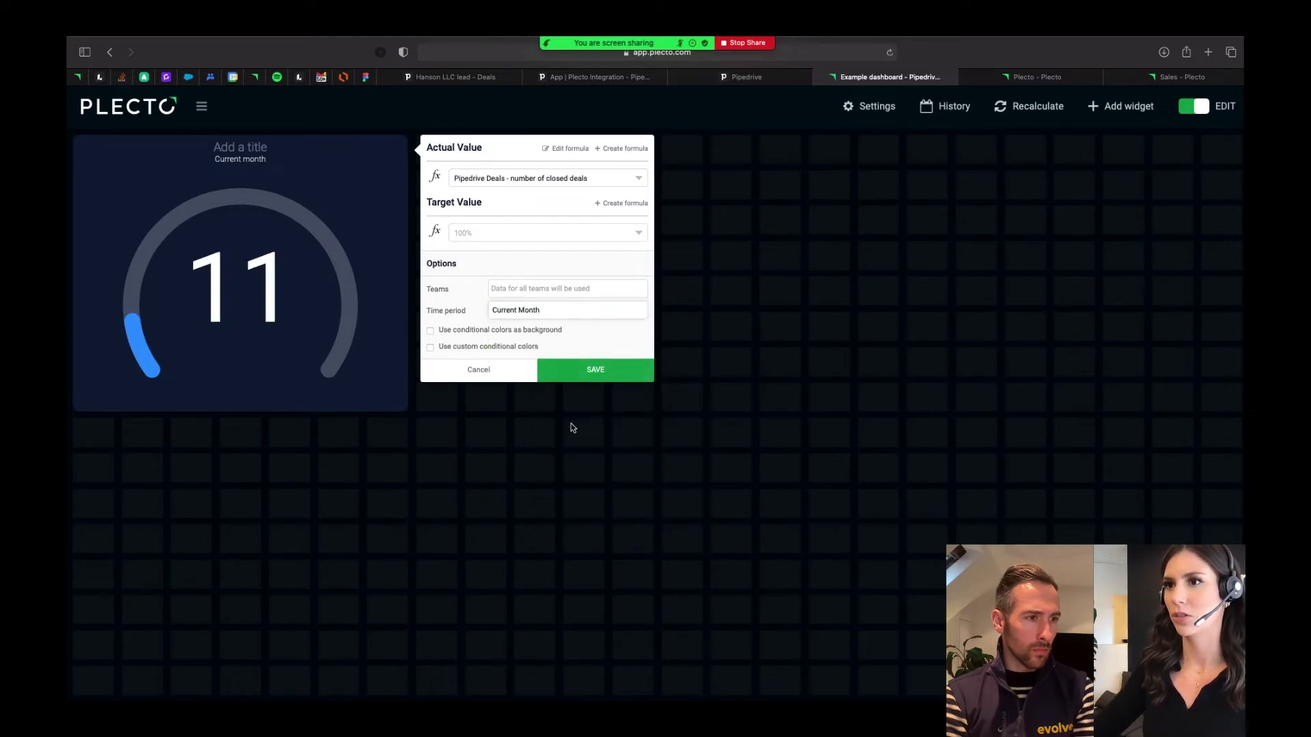
- Title the speedometer widget "Number of won deals"
click(241, 146)
text(Num)
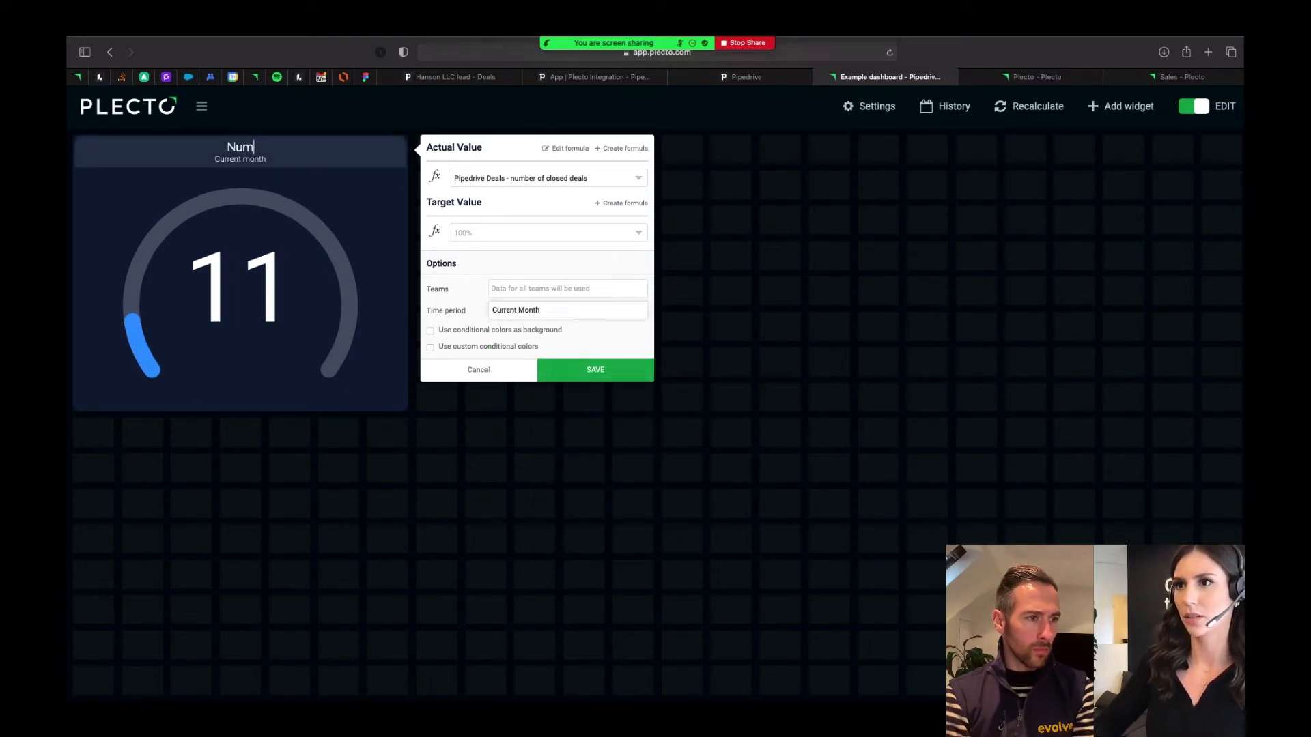
text(ber of won deals)
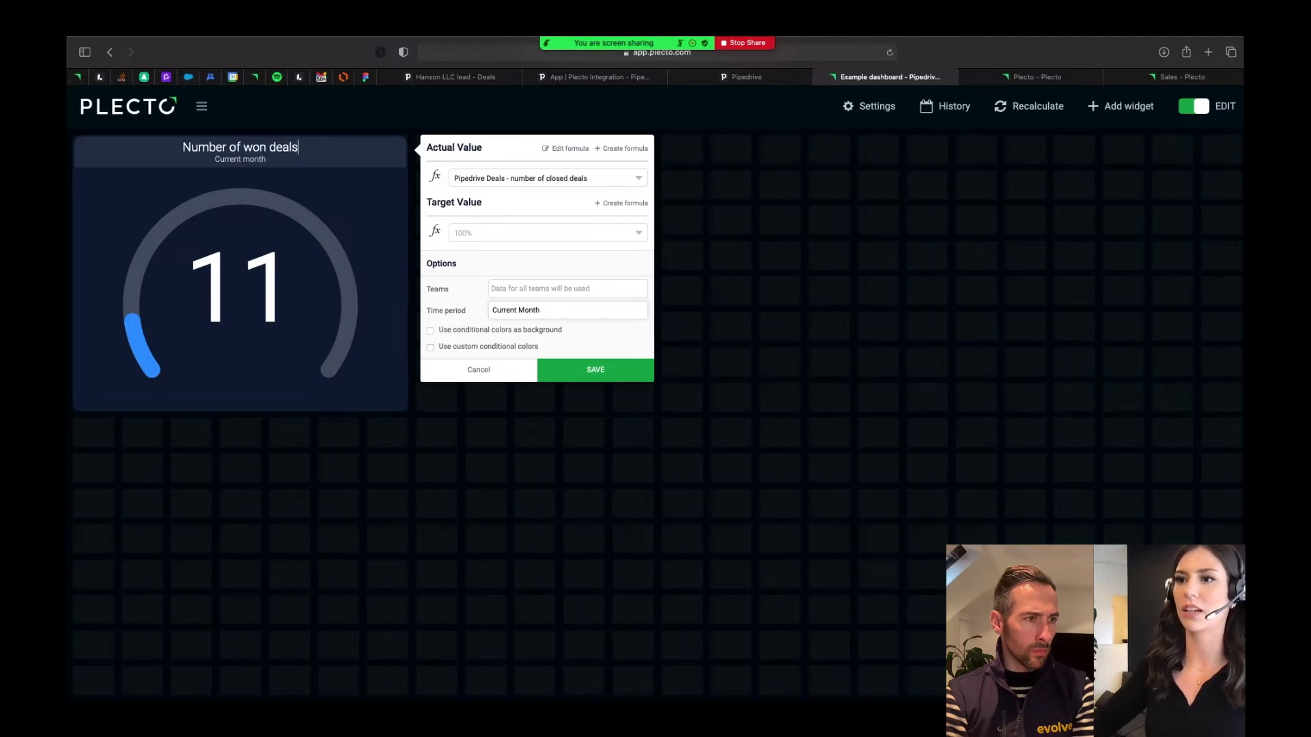
- Create a new formula for the speedometer's target value and title it "Target - number of sales"
click(616, 207)
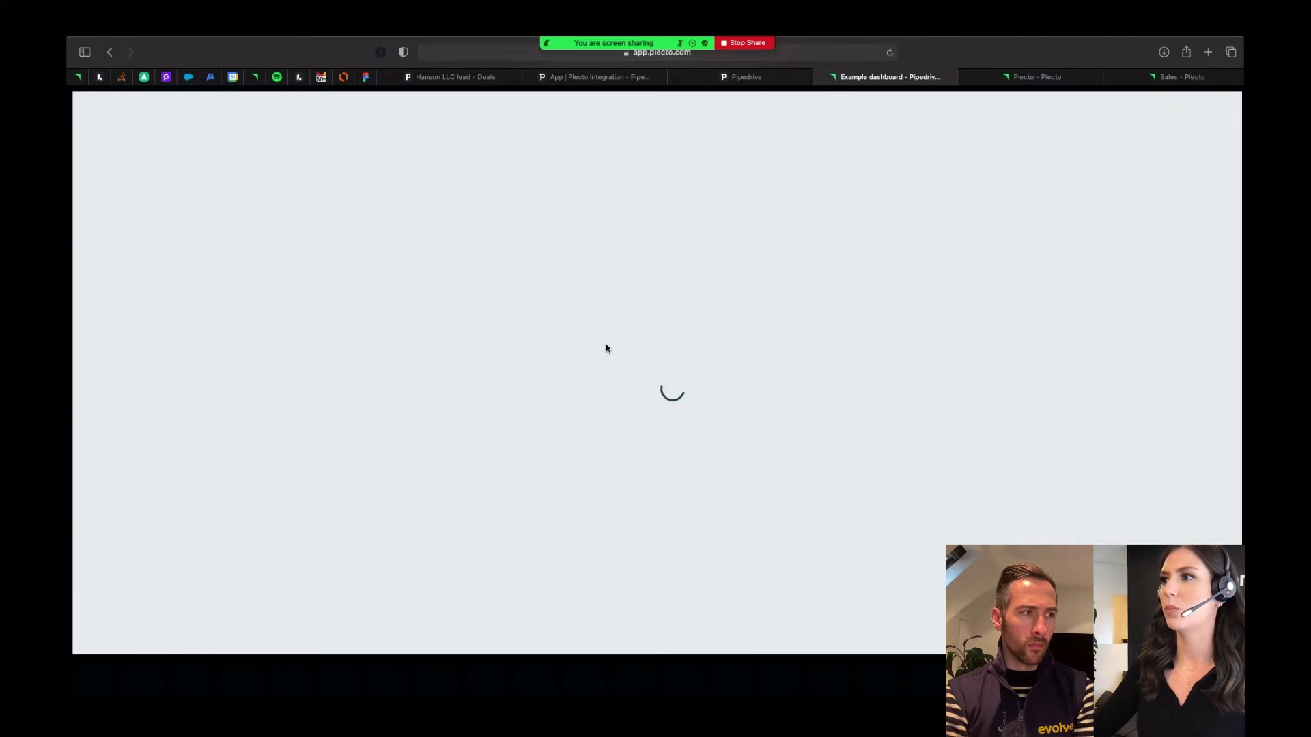
click(230, 144)
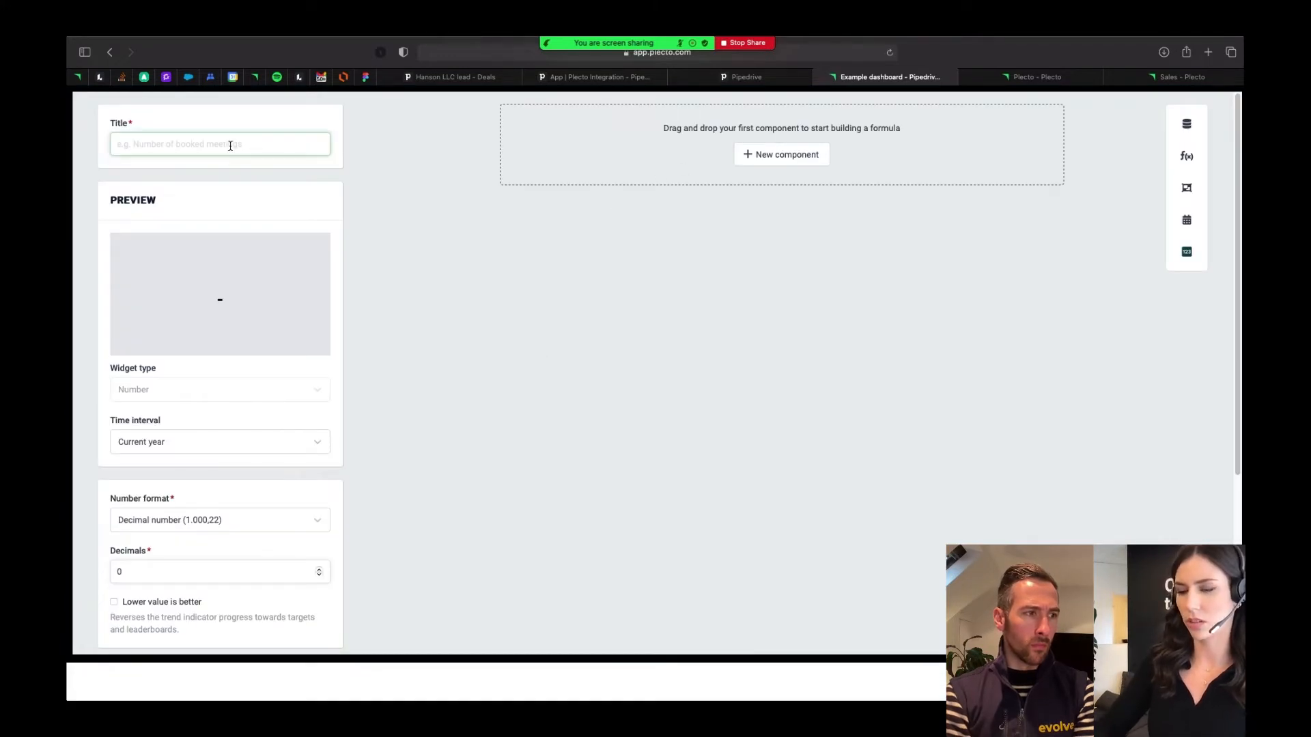
text(Target of sales)
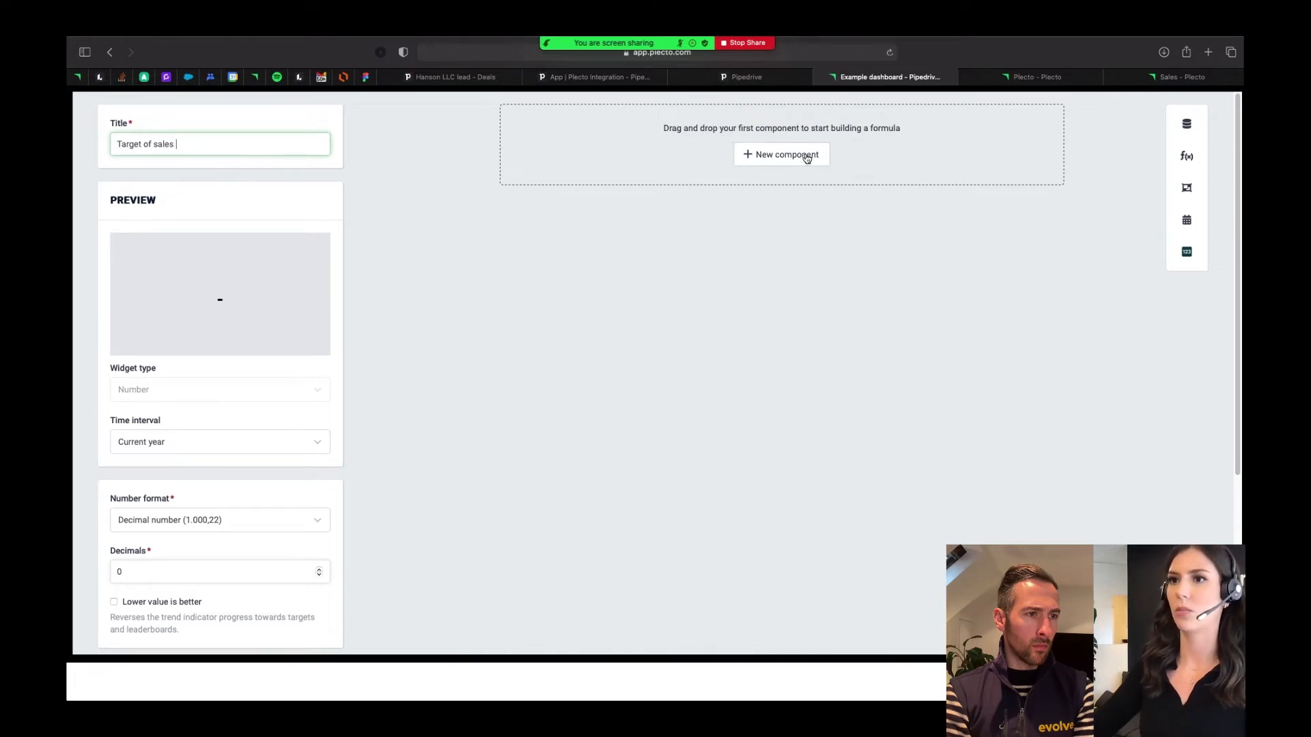
click(152, 143)
text(number of)
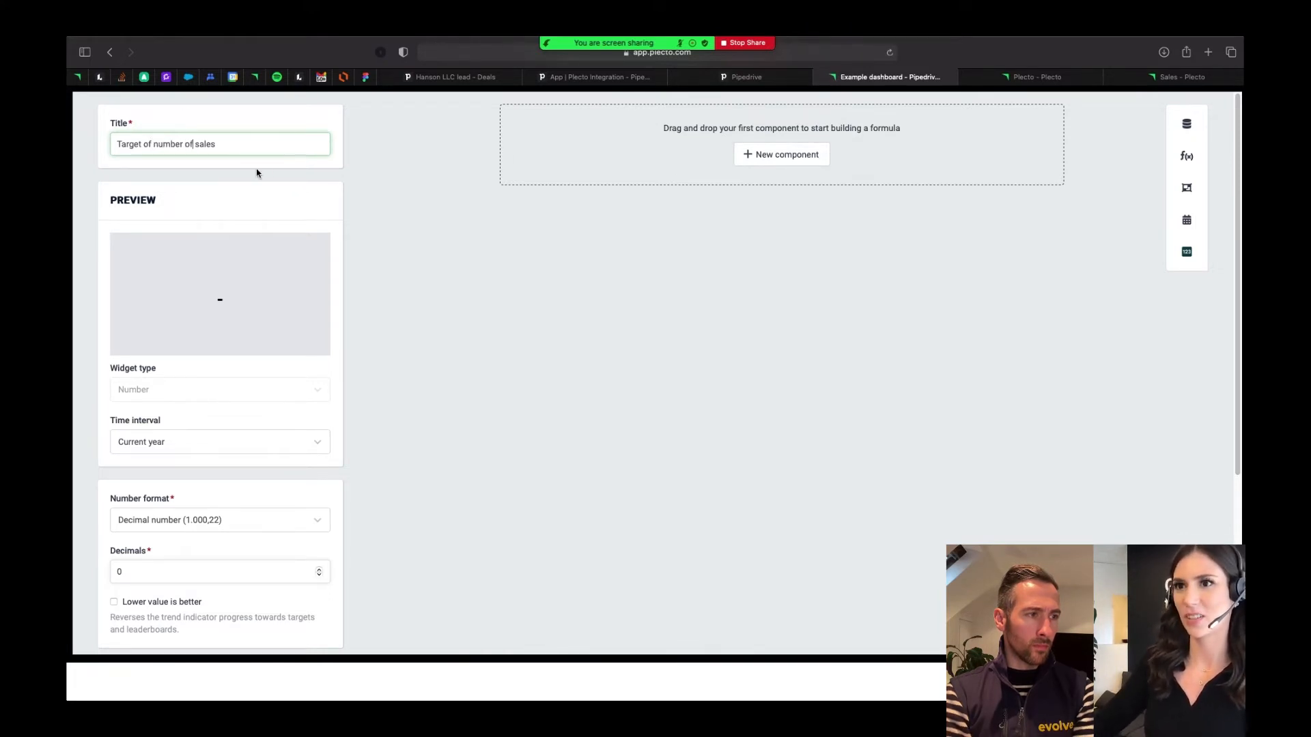
key(BackSpace)
key(BackSpace)
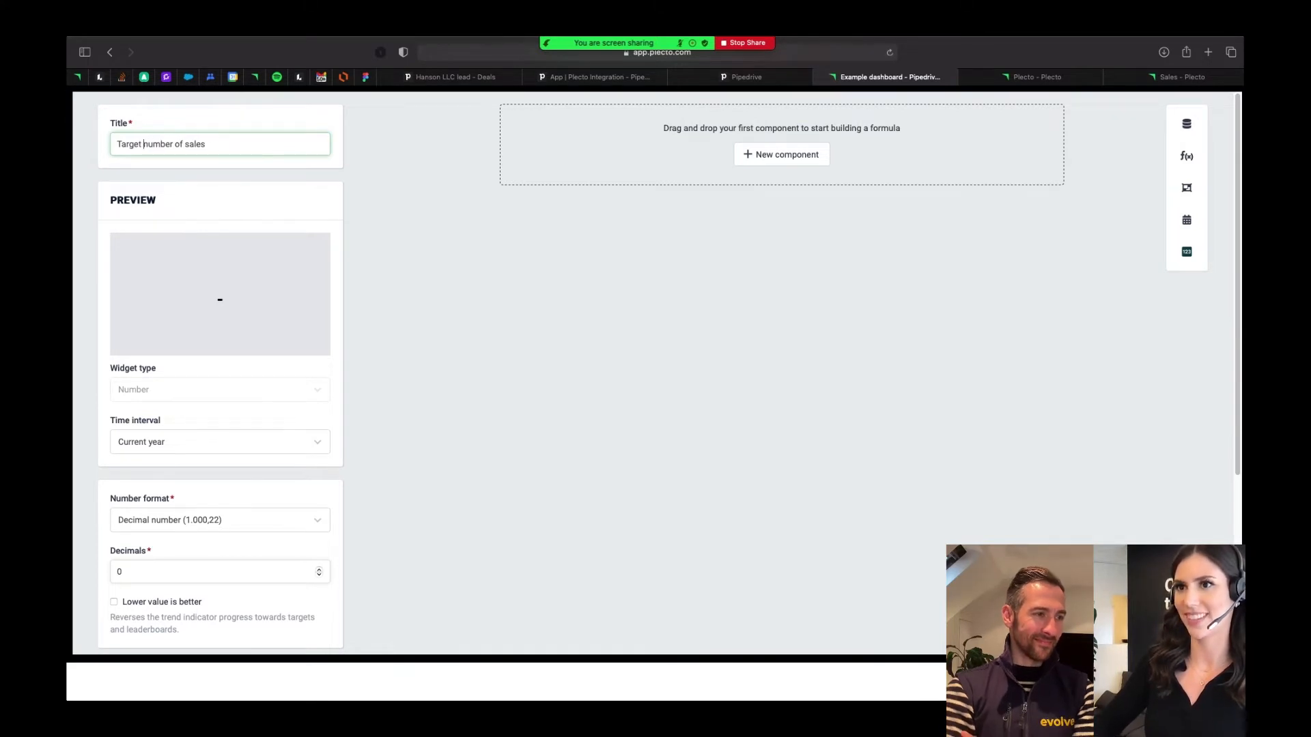
text(-)
- Add a Static number component of 20 to the target formula and save it as the speedometer's target value
click(789, 163)
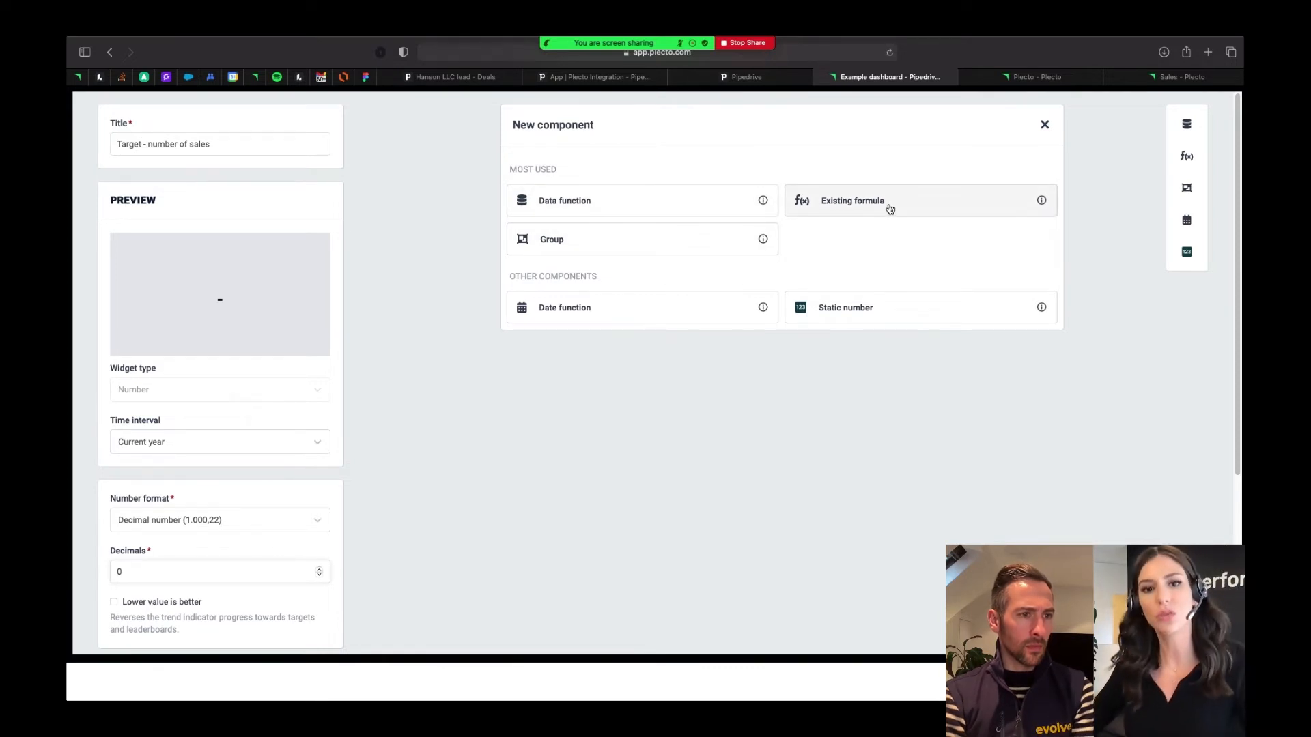
click(868, 317)
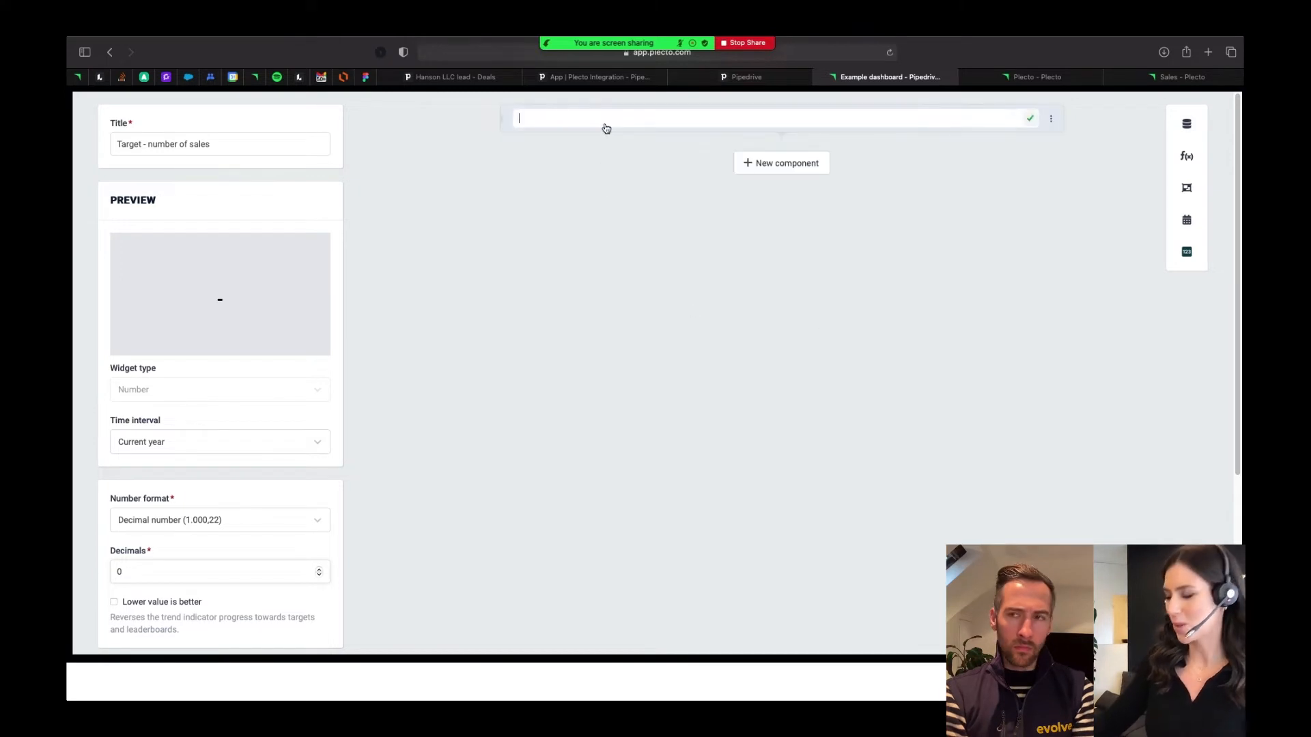
text(1)
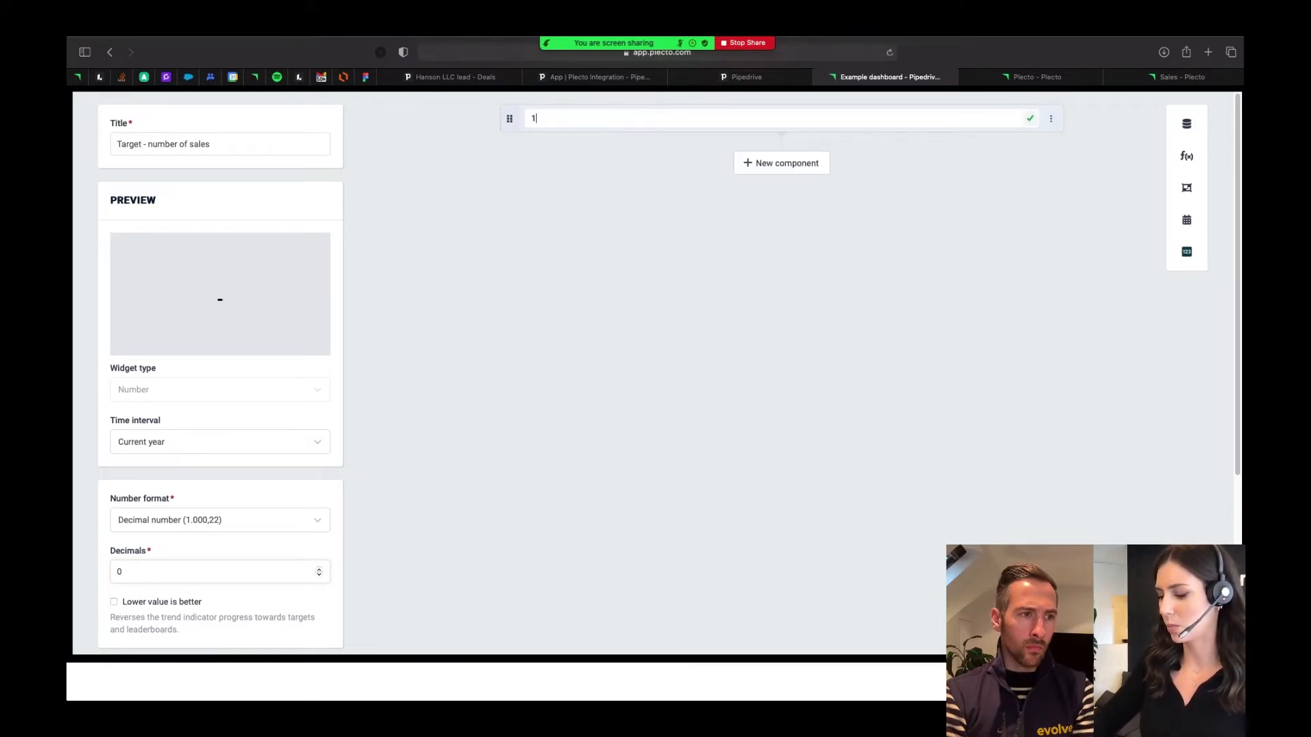
text(20)
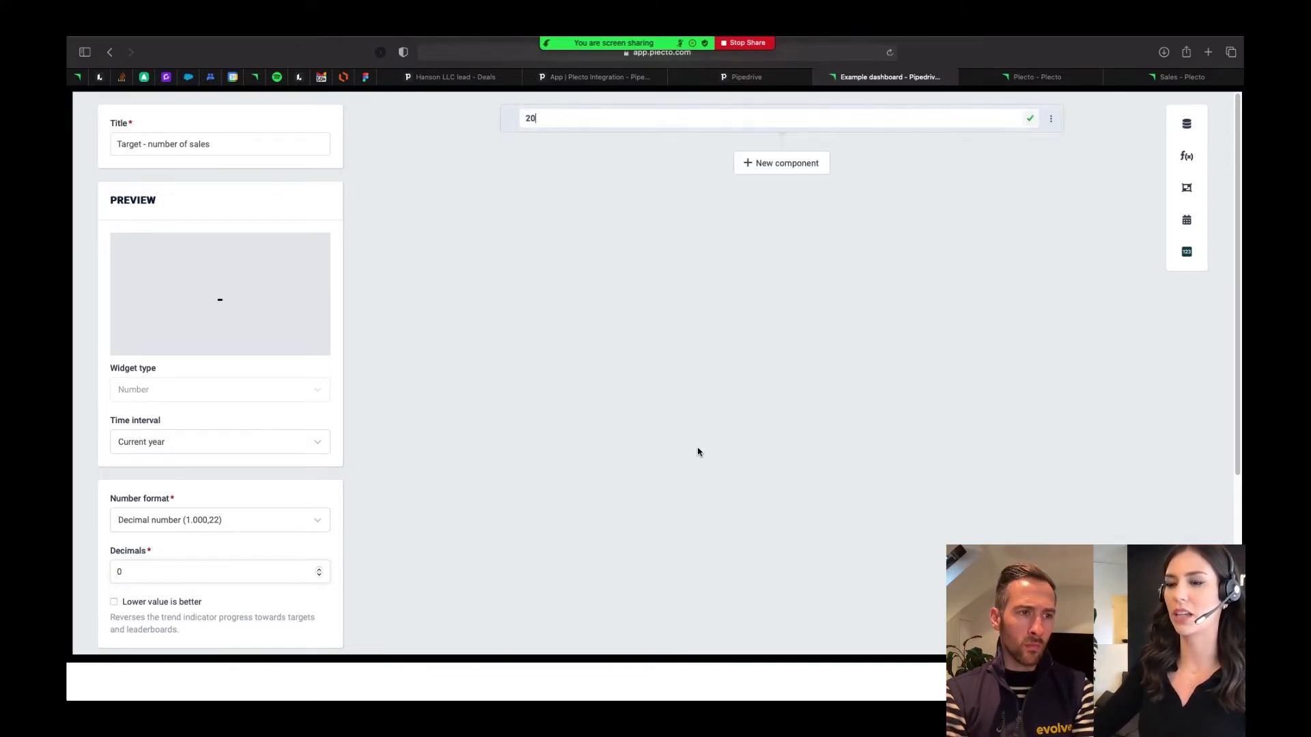
click(698, 452)
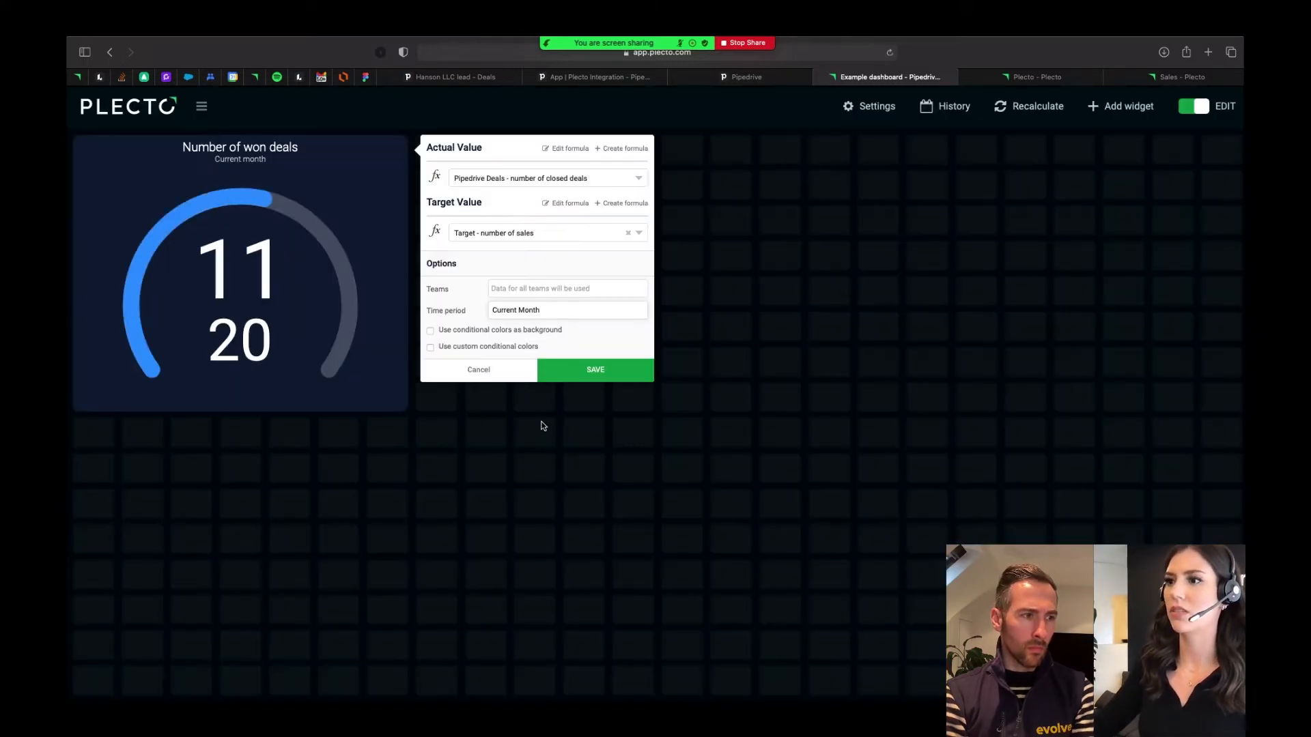
- Enable custom conditional colors for the speedometer, set the orange threshold to 30%, save the widget and leave edit mode
click(465, 347)
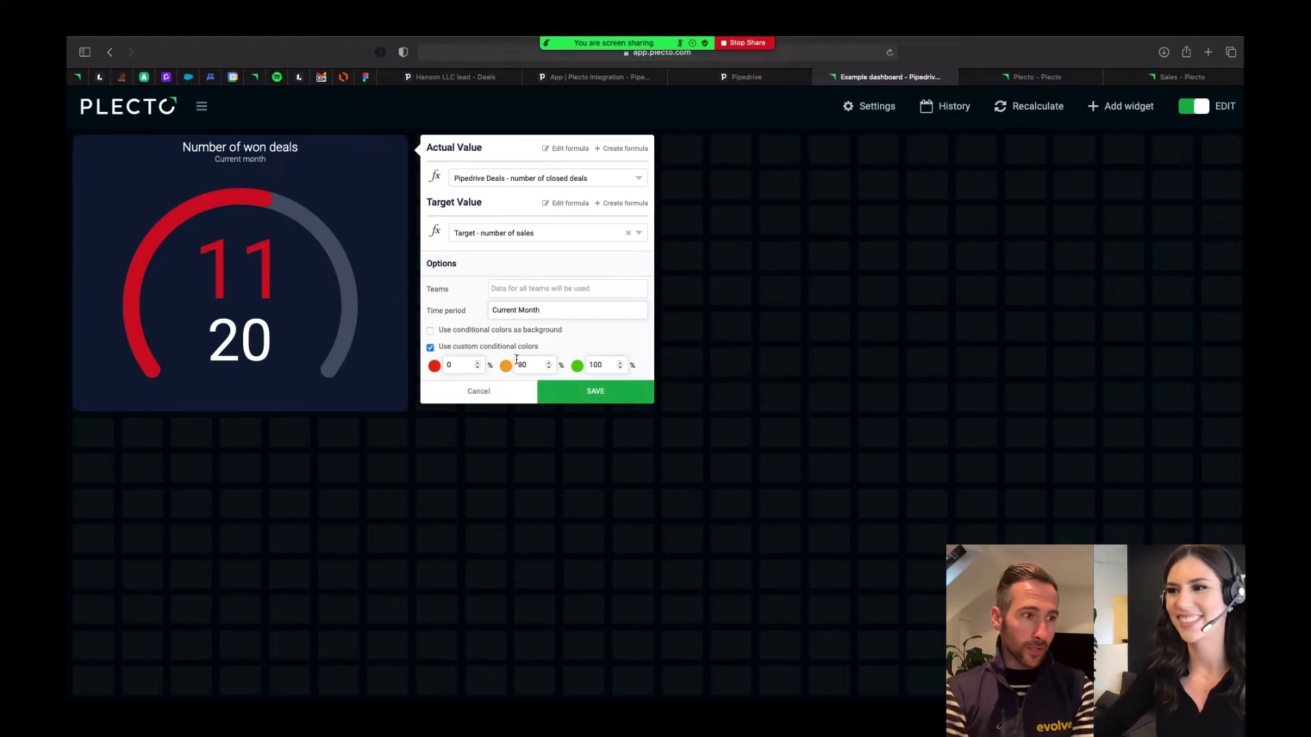
click(537, 366)
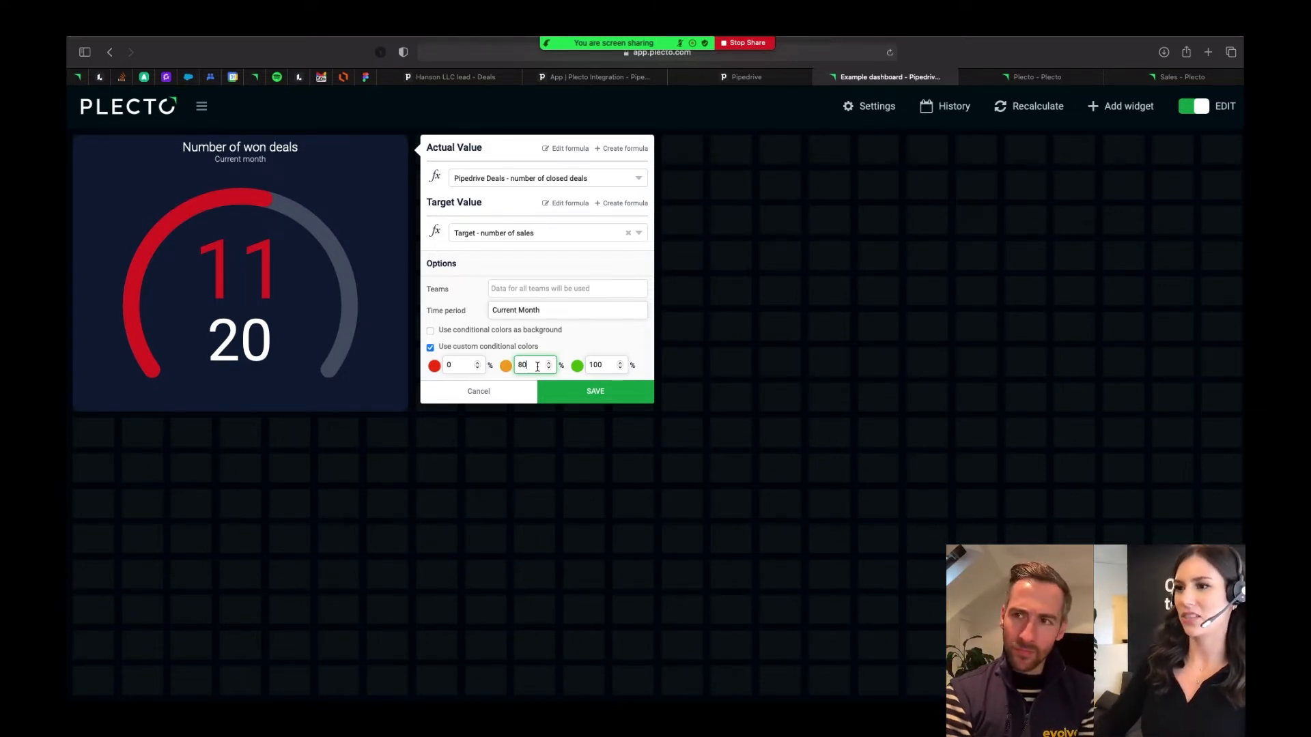
key(BackSpace)
key(BackSpace)
text(60)
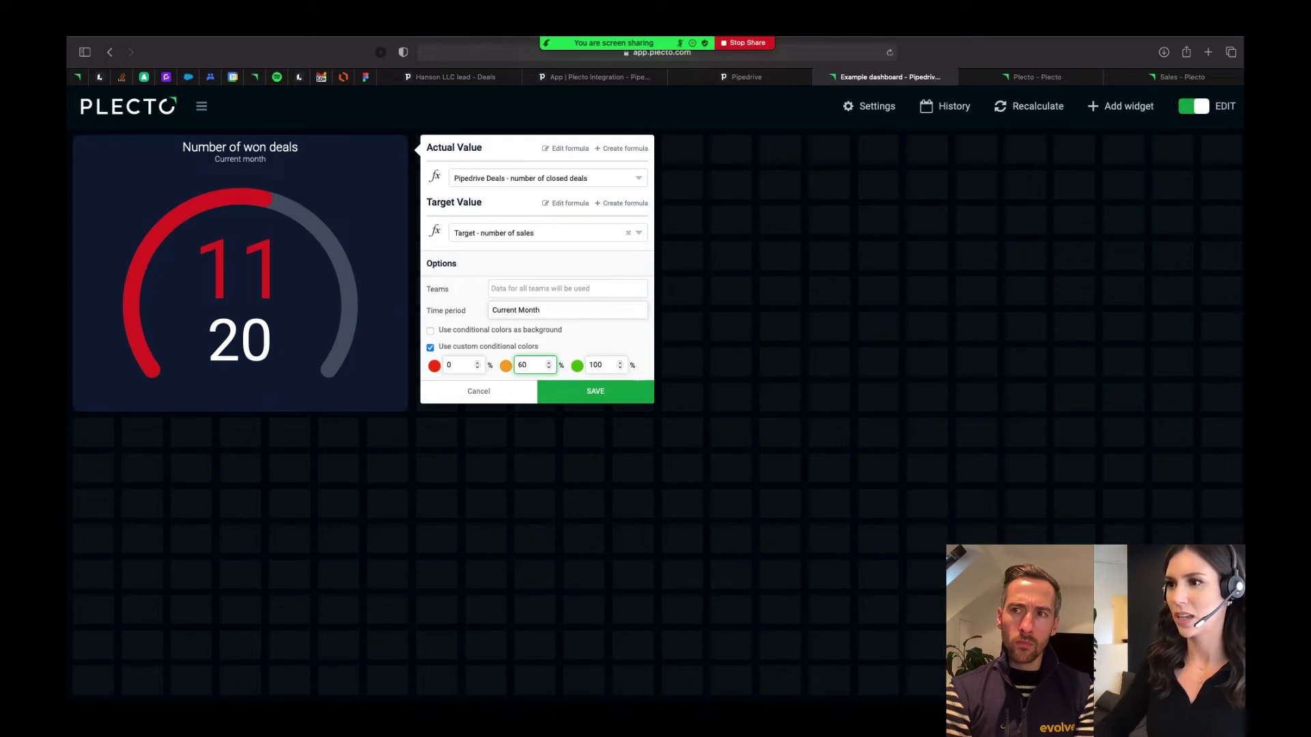
key(BackSpace)
key(BackSpace)
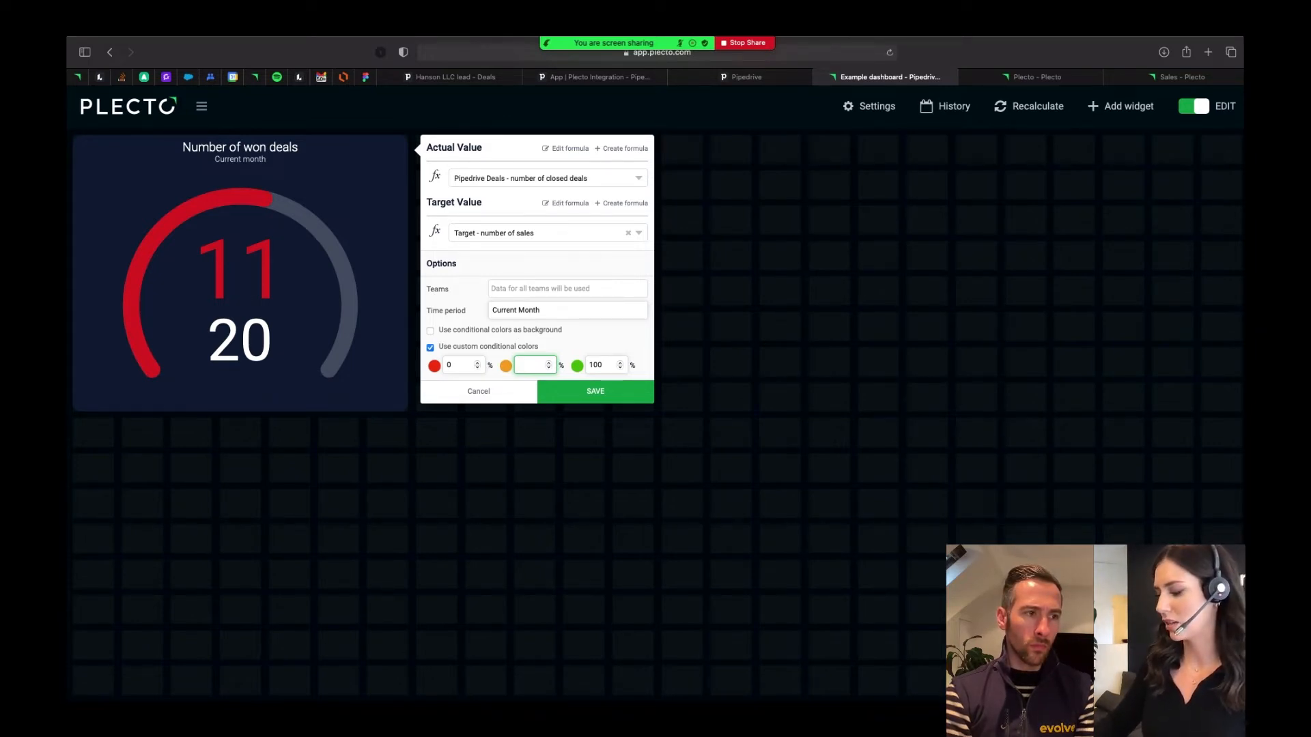
text(30)
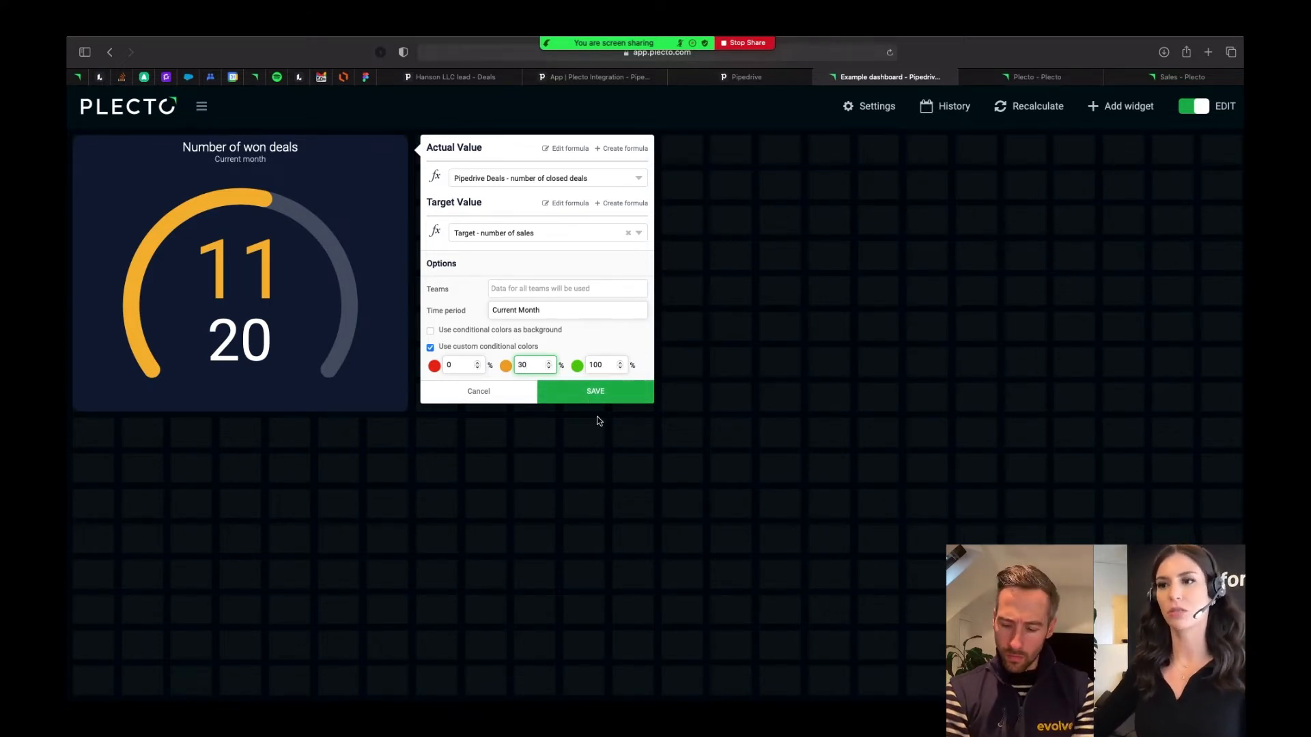
click(595, 394)
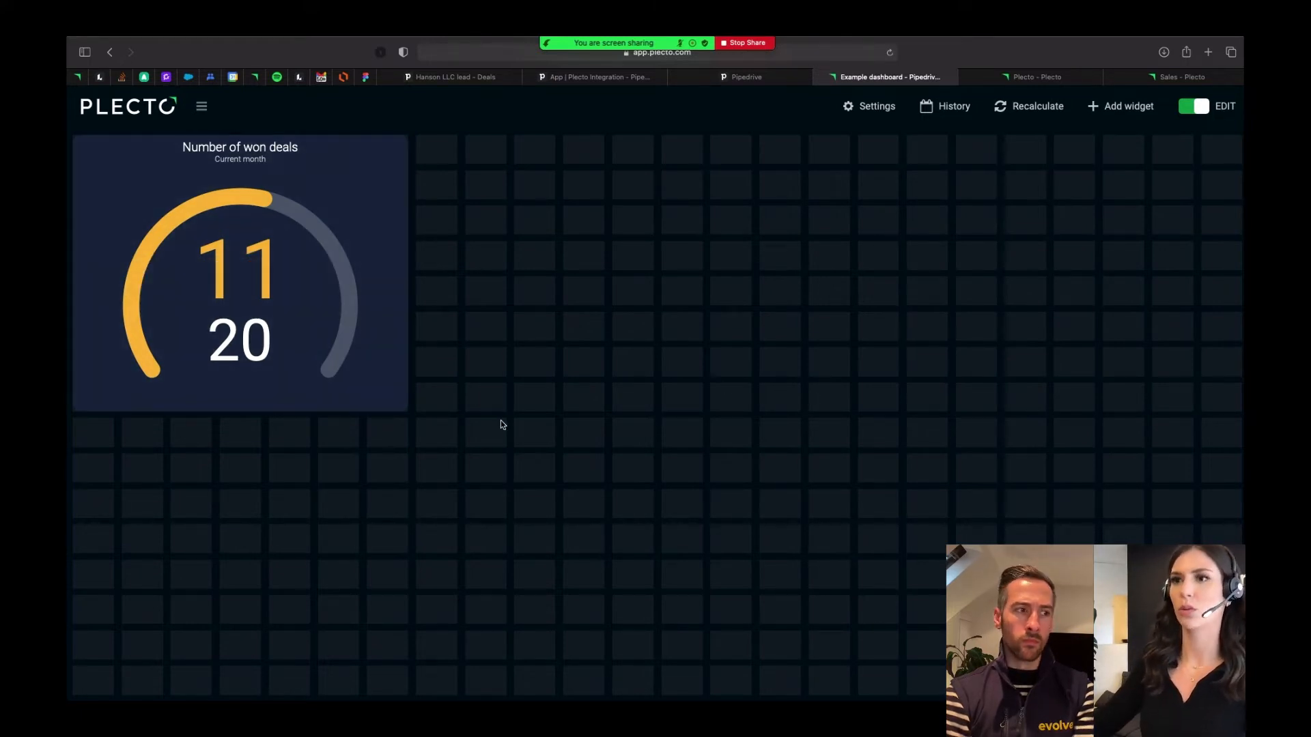
double_click(501, 420)
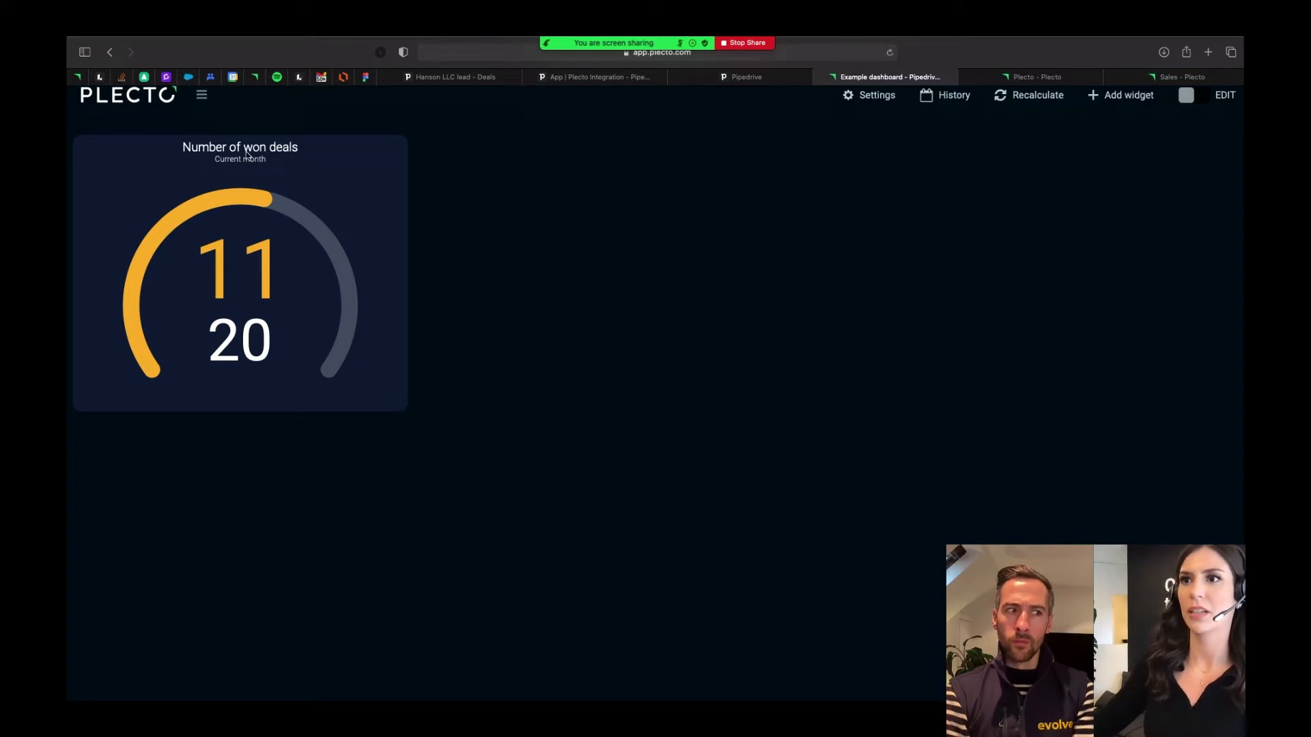
- Open the sales rep's dashboard under Personal Dashboards and examine the target, Percentage achieved and leads widgets
click(201, 106)
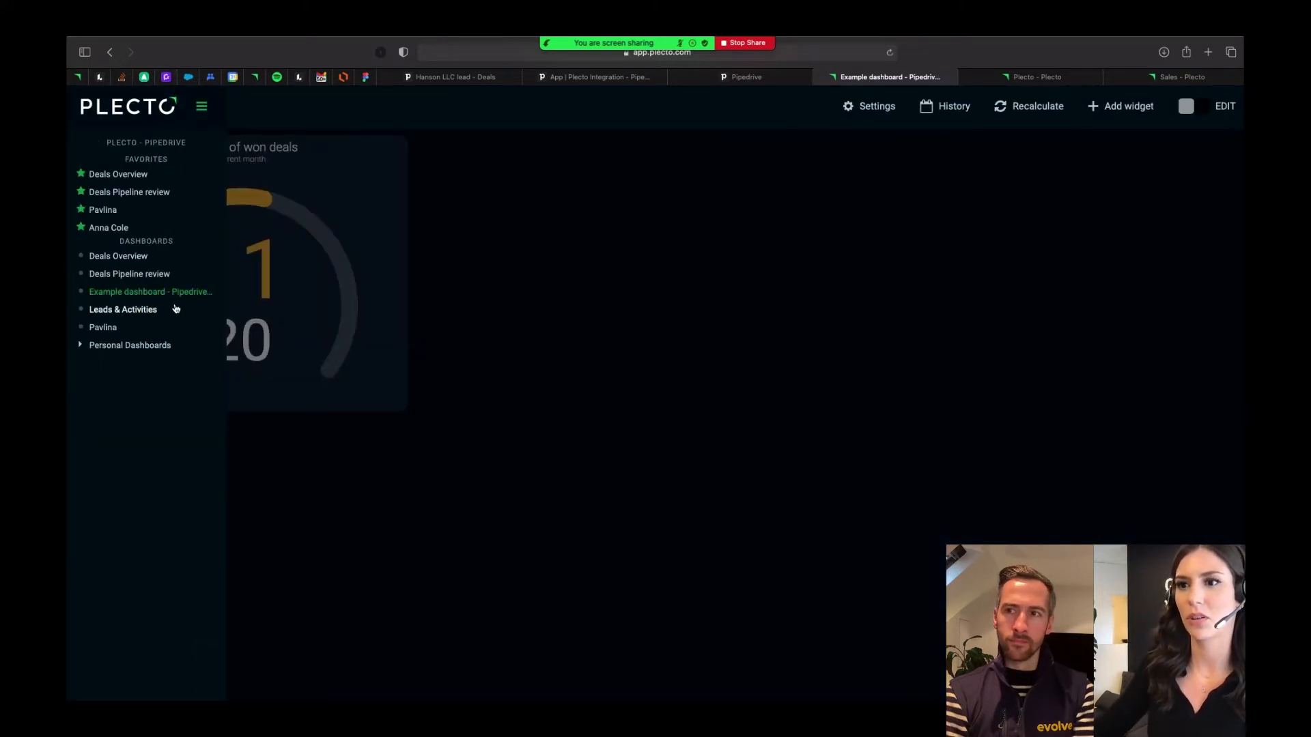
click(80, 346)
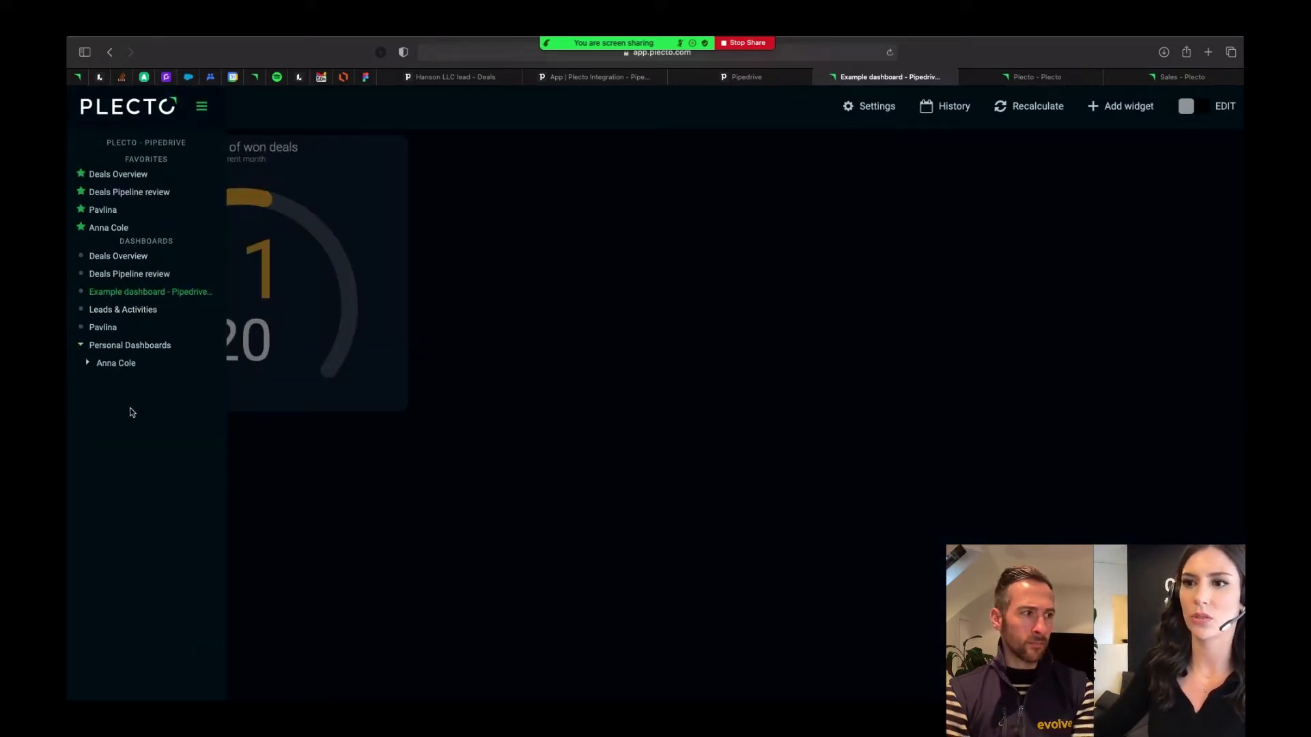
click(113, 365)
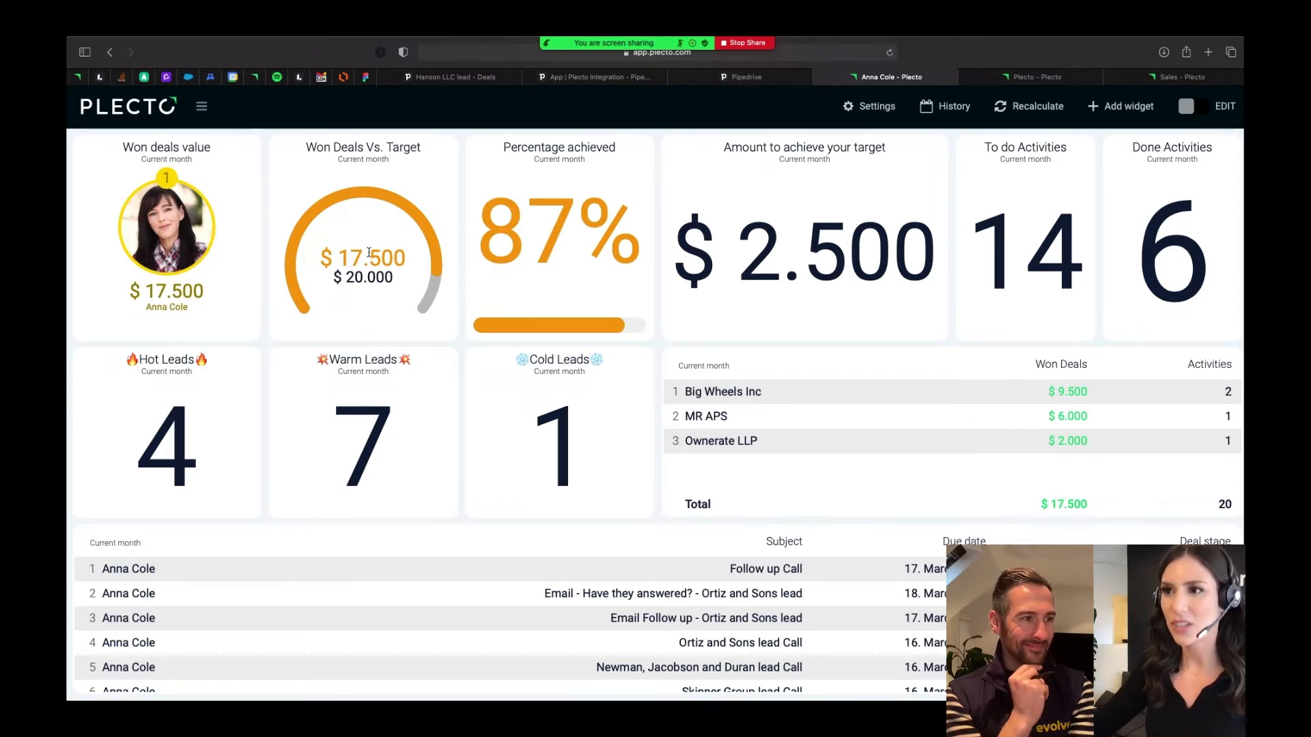
mouse_move(350, 276)
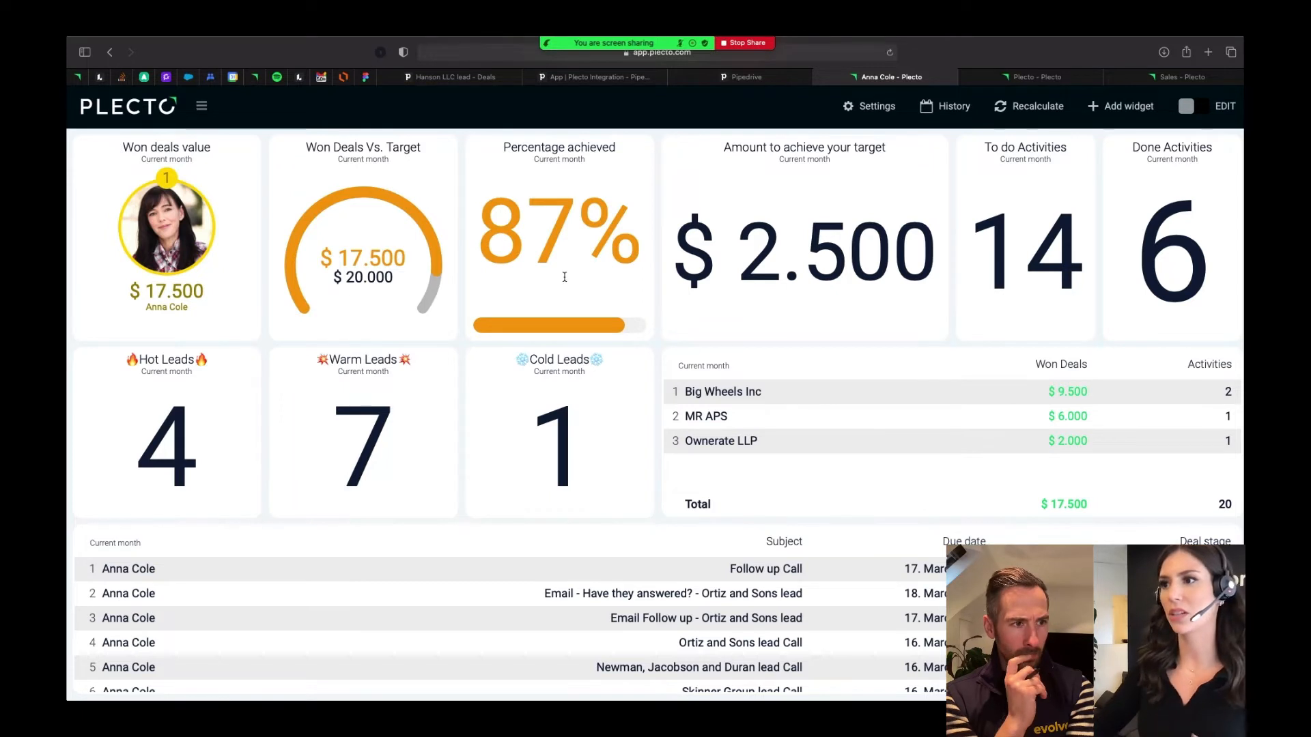
mouse_move(567, 265)
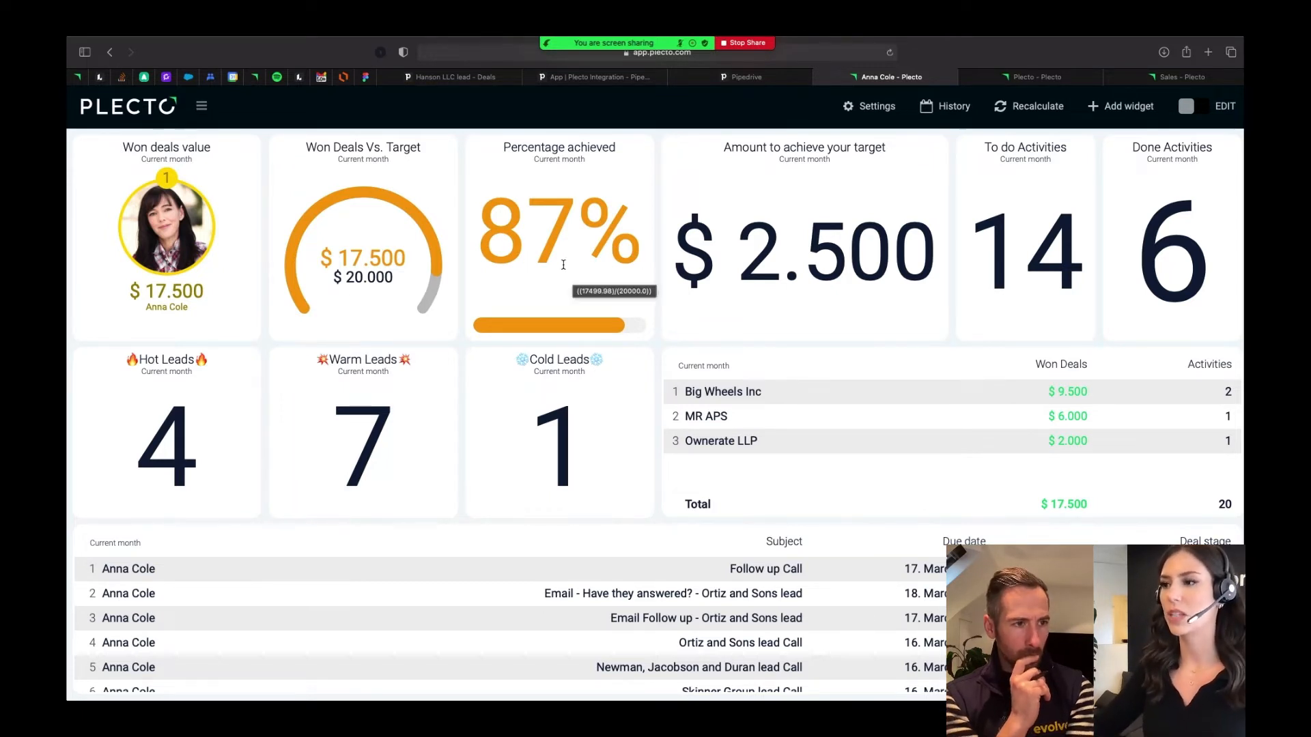
mouse_move(540, 440)
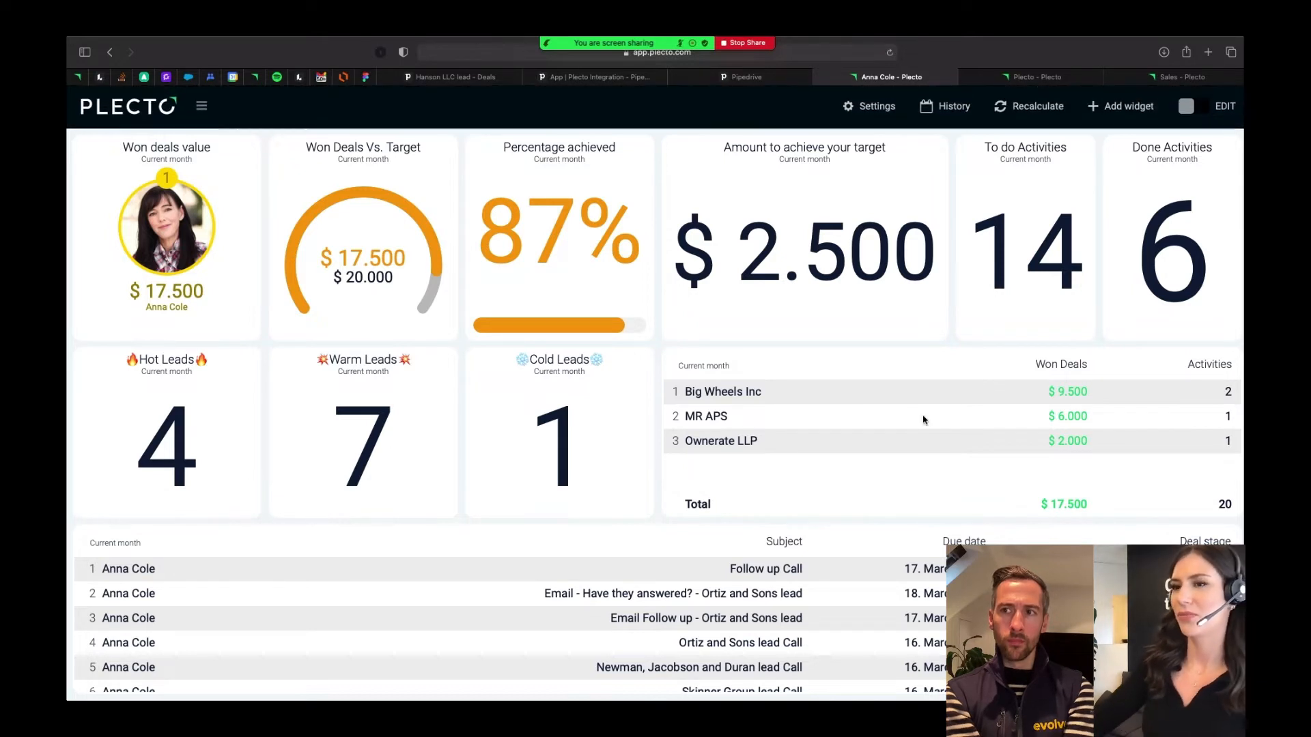
- Open the Deals Overview dashboard from the favorites and look through the Latest Deals table
click(202, 107)
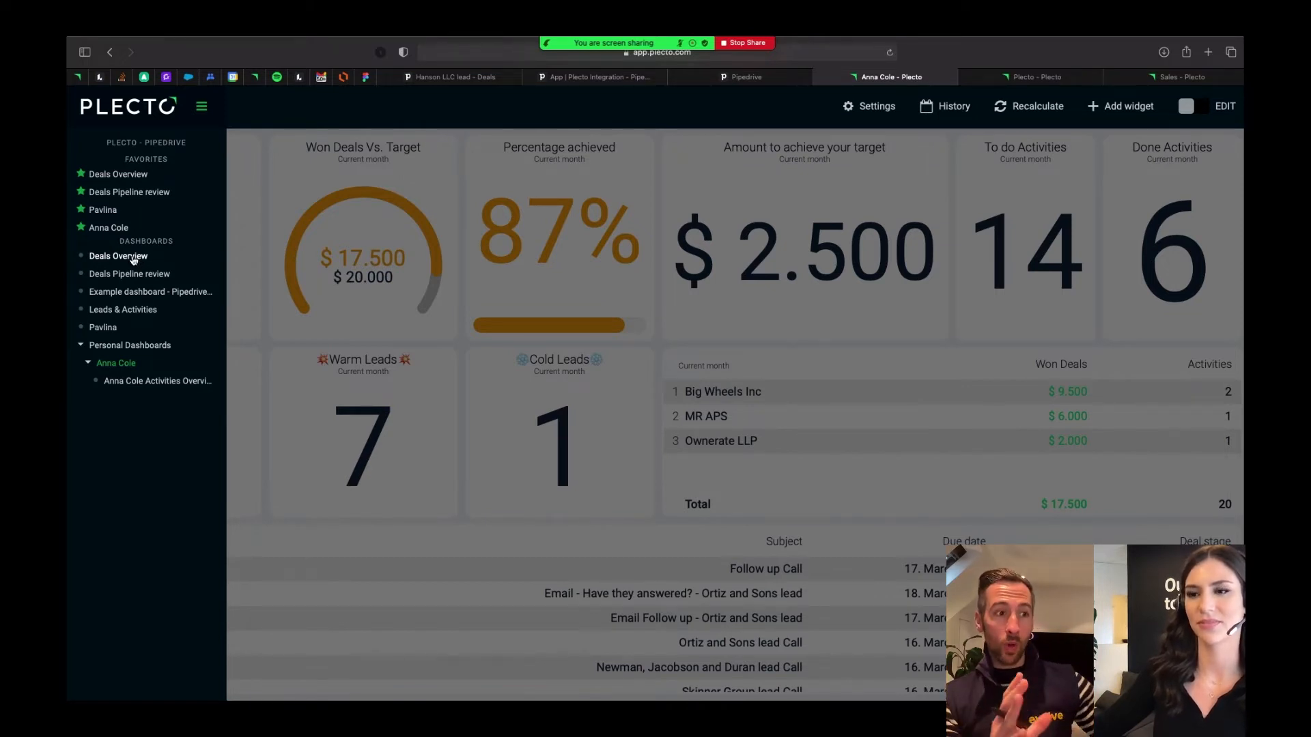
click(104, 176)
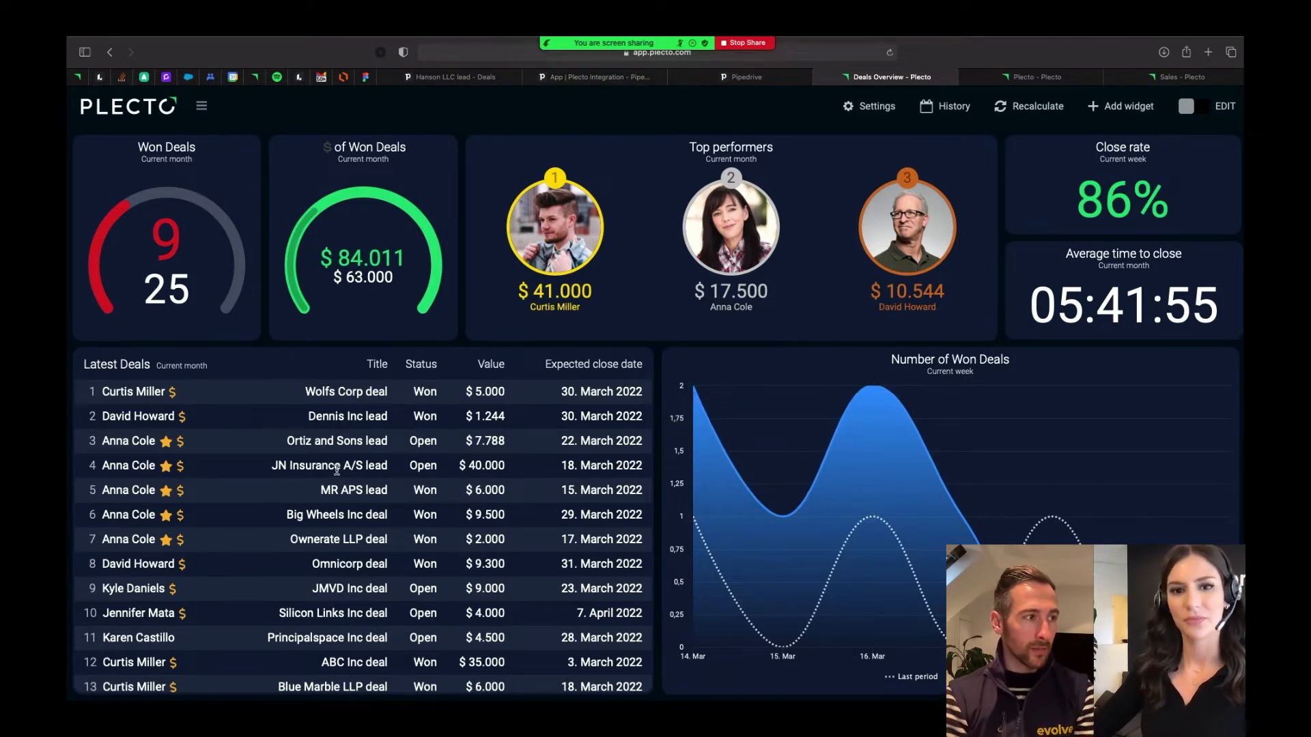
scroll(331, 582, down, 1)
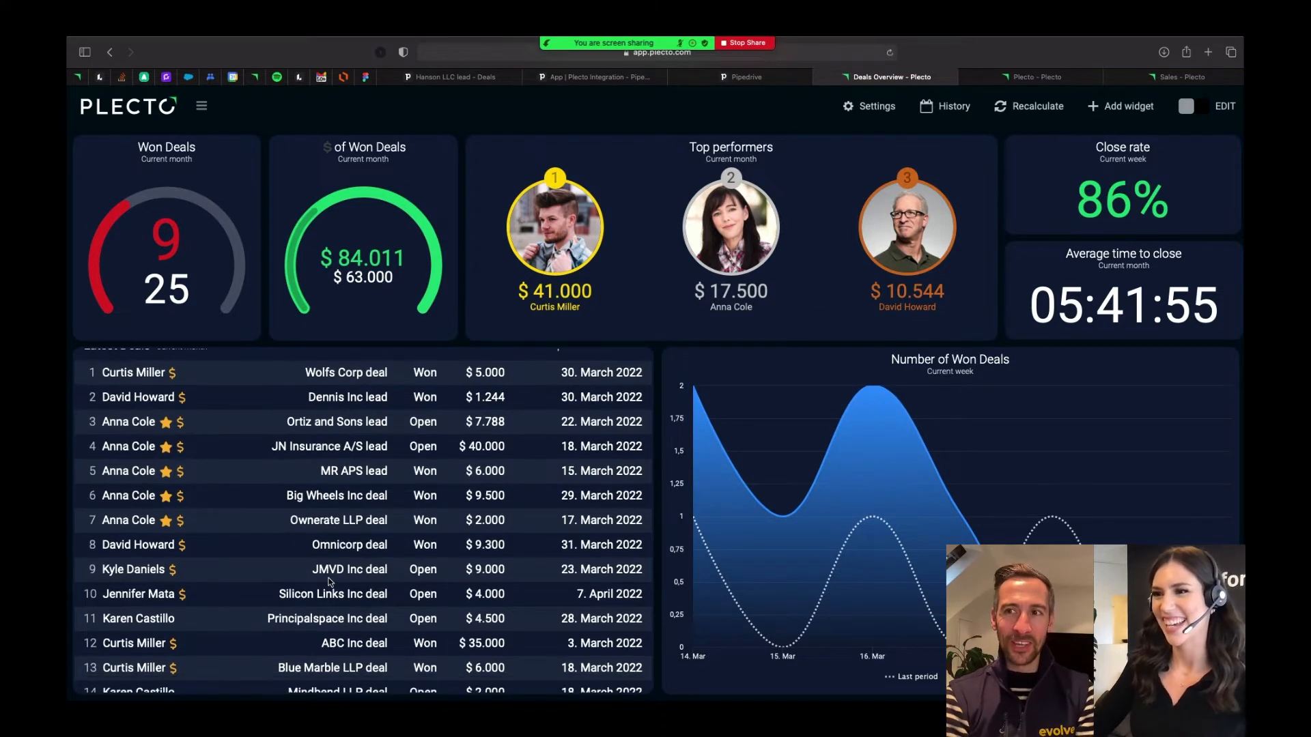
scroll(330, 581, up, 1)
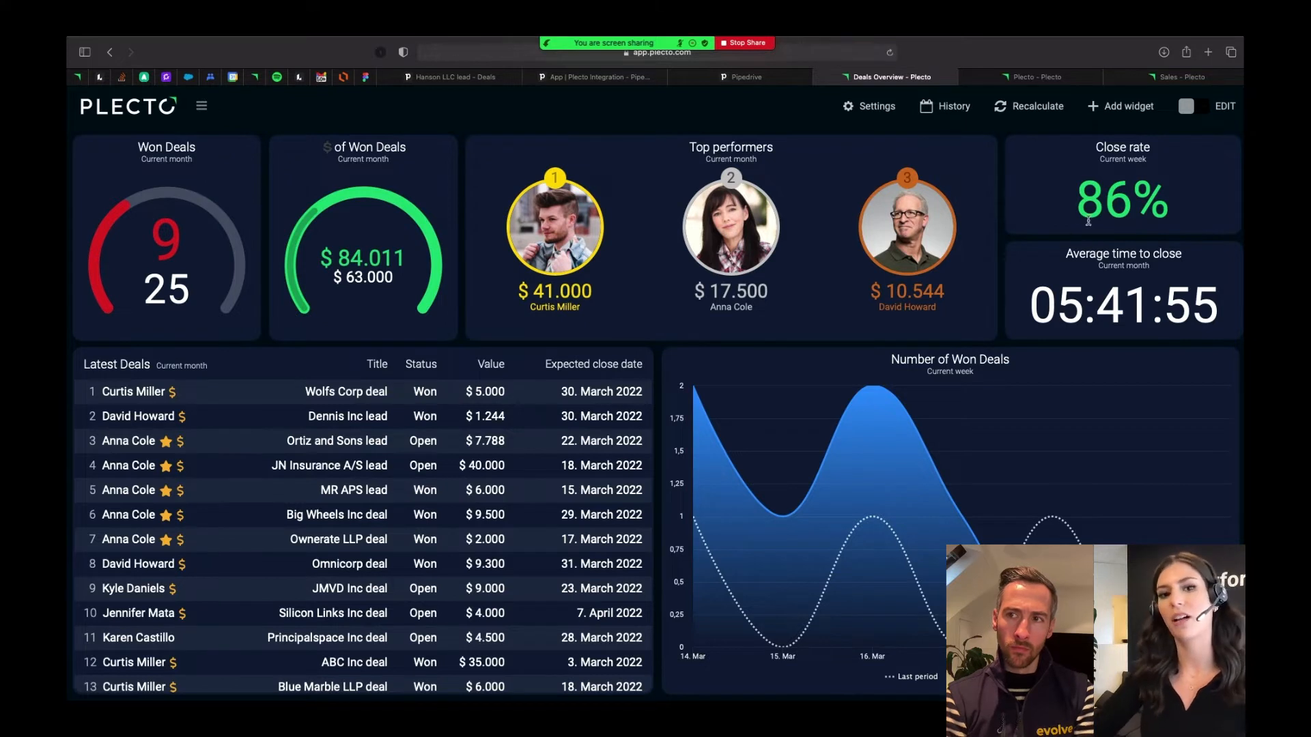
- Examine the formula behind the Close rate widget, copy its title, and close the widget settings without saving
mouse_move(1088, 217)
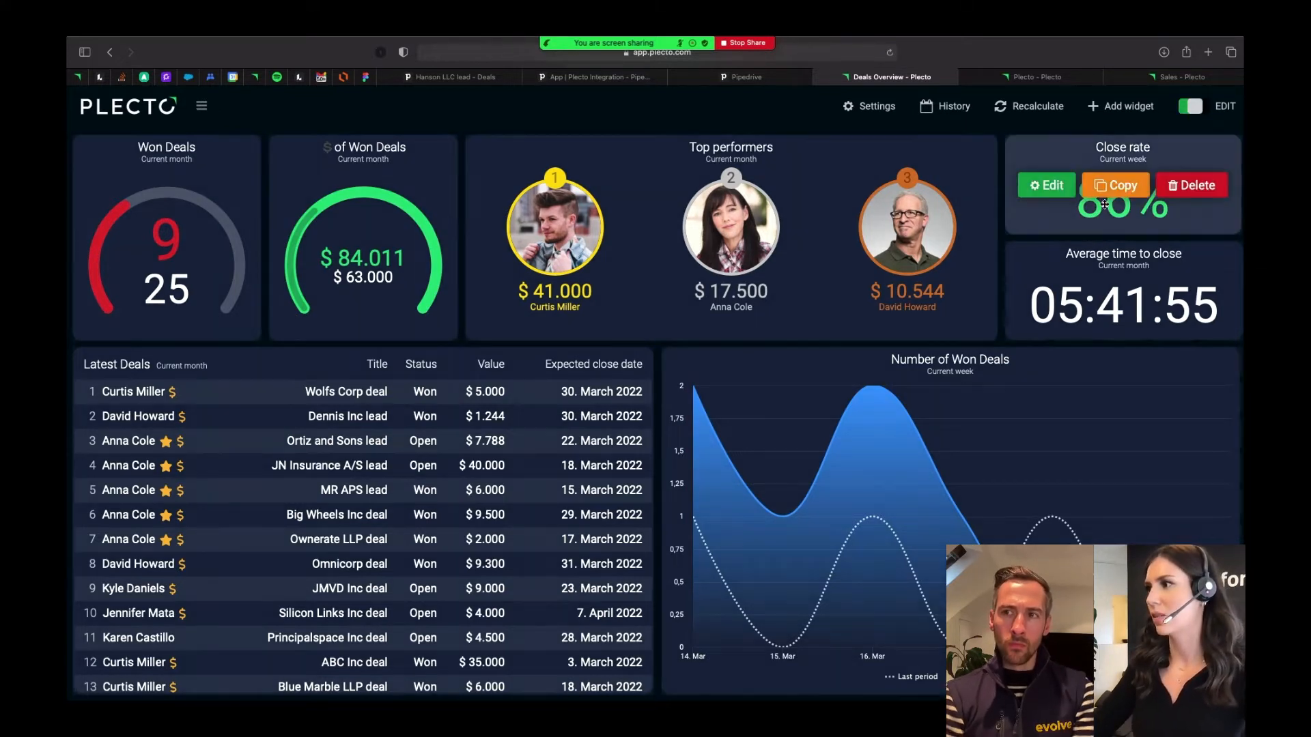
click(1042, 183)
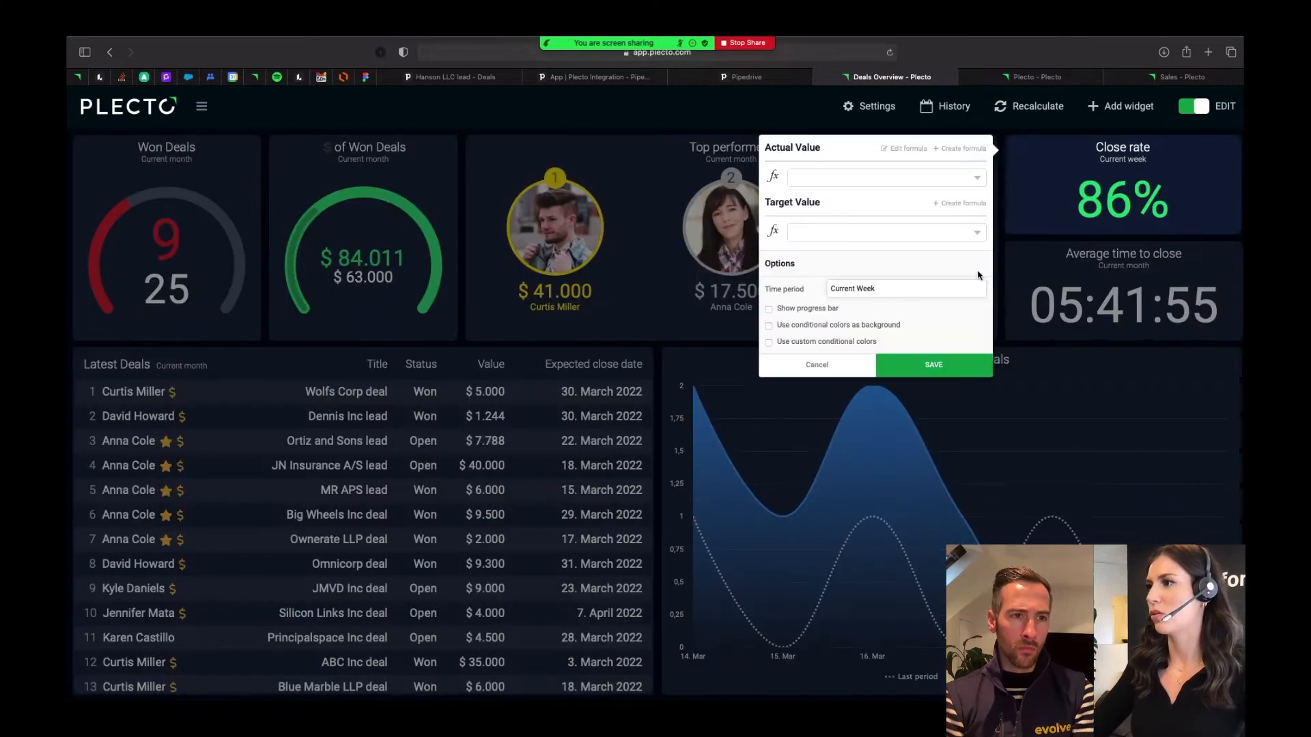
click(896, 150)
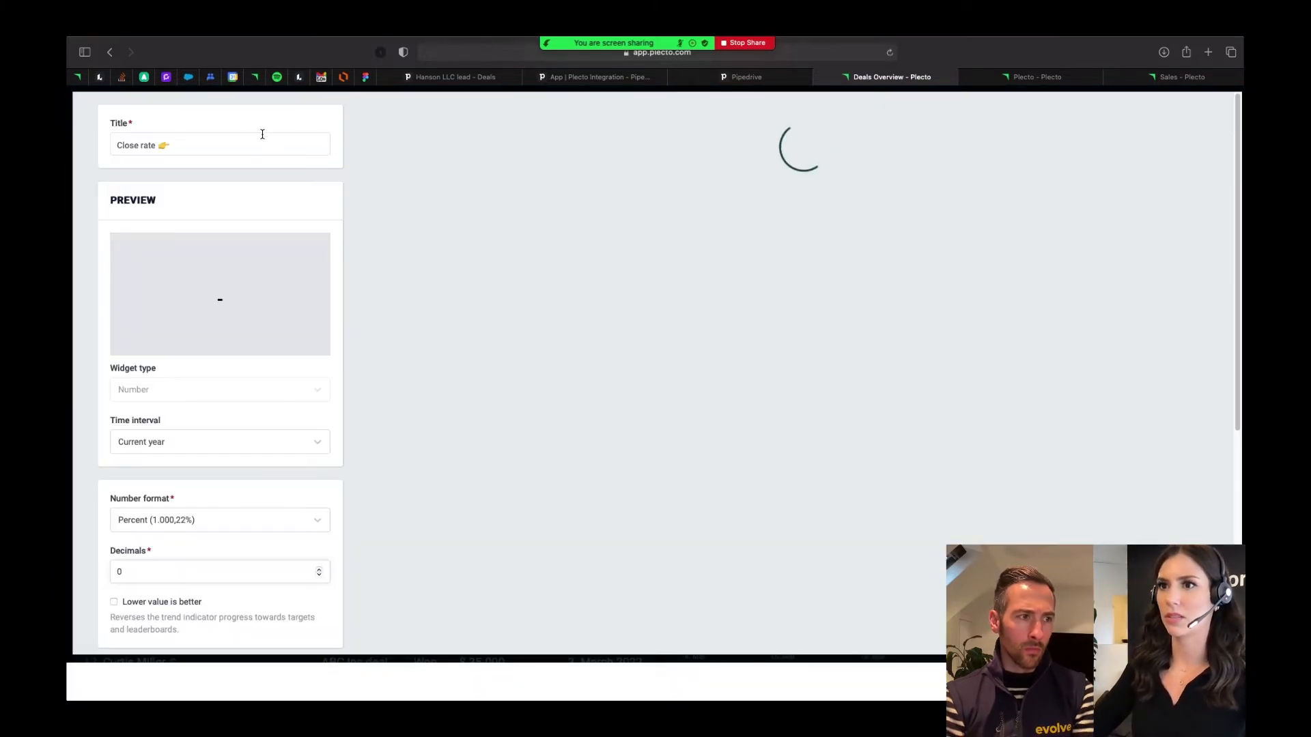
triple_click(262, 138)
key(super+c)
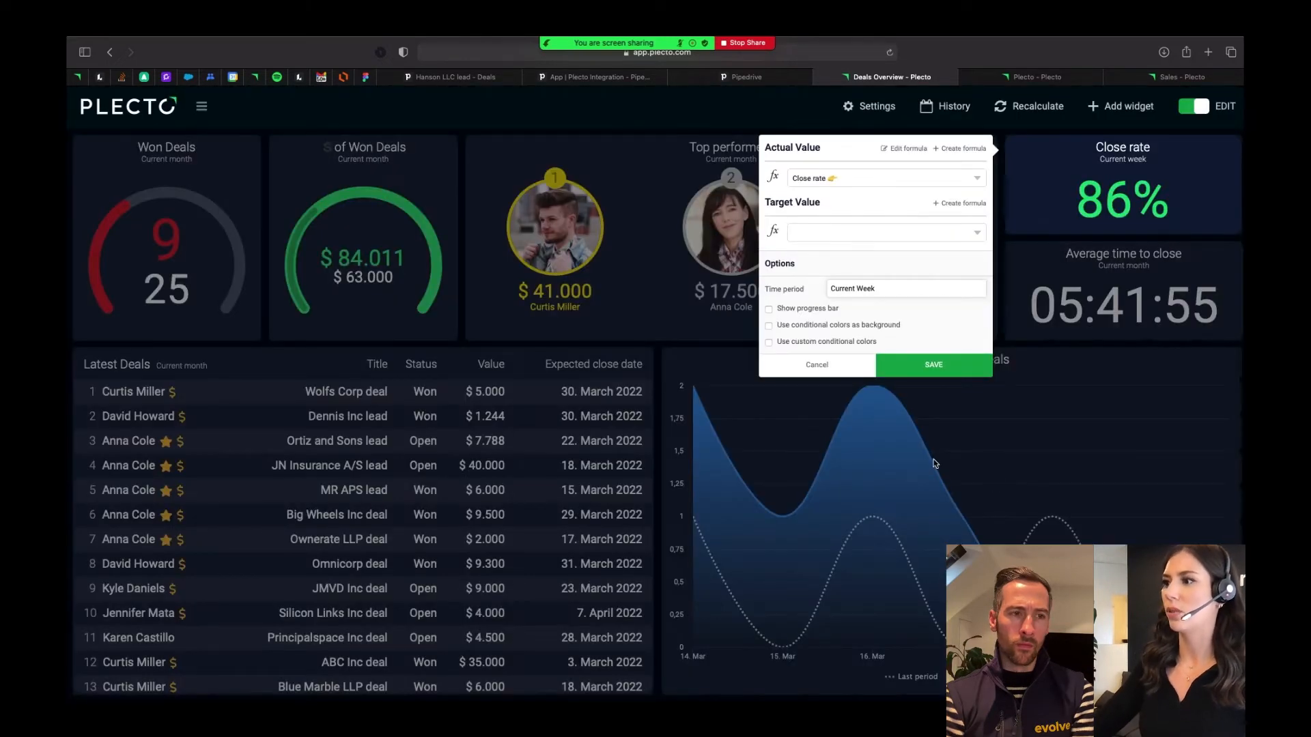
click(814, 365)
mouse_move(1070, 227)
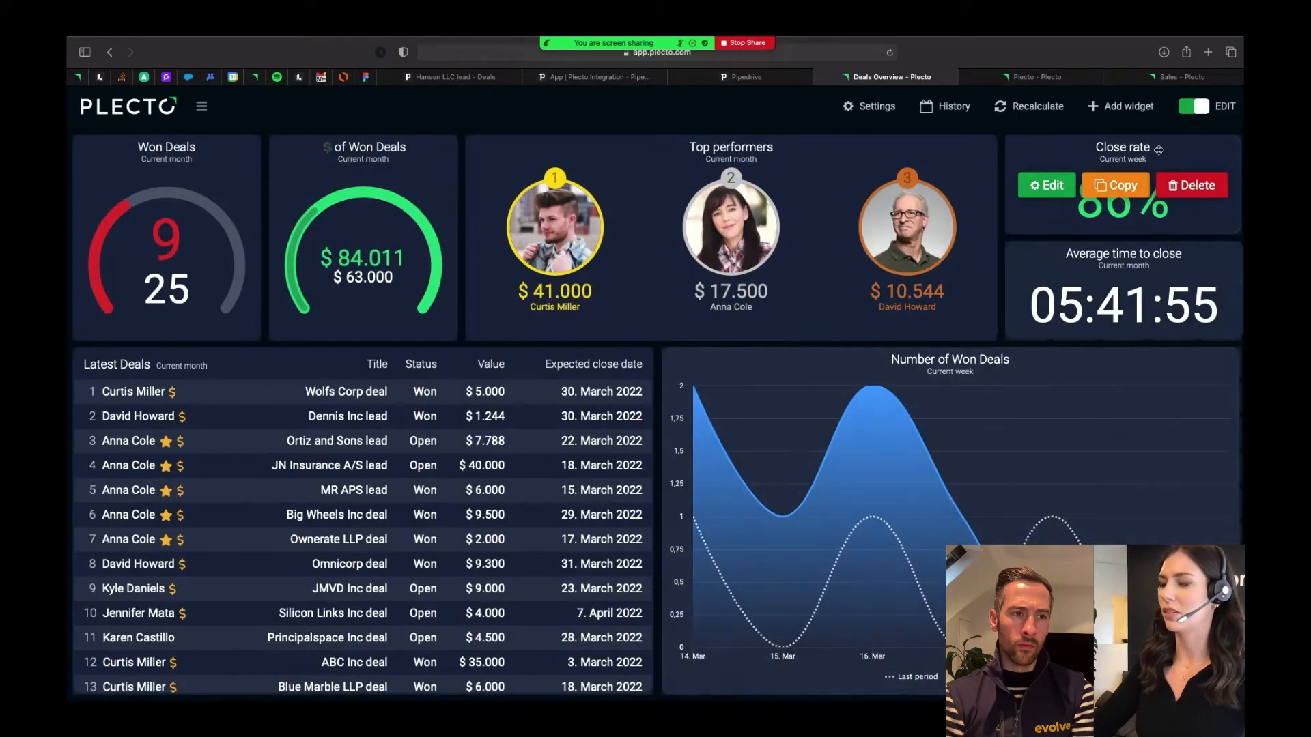
click(1194, 106)
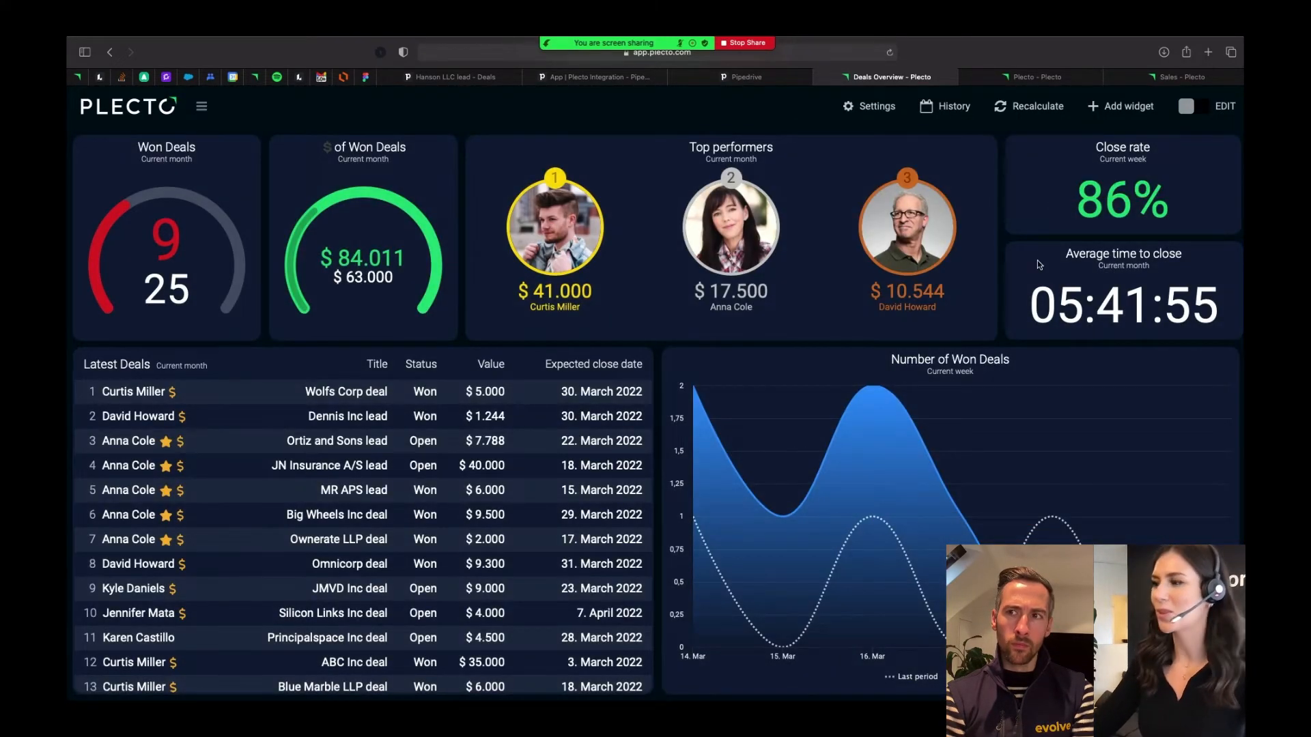
- Preview the Close rate formula as the actual value of the Number of Won Deals chart, discard the change and leave edit mode
key(e)
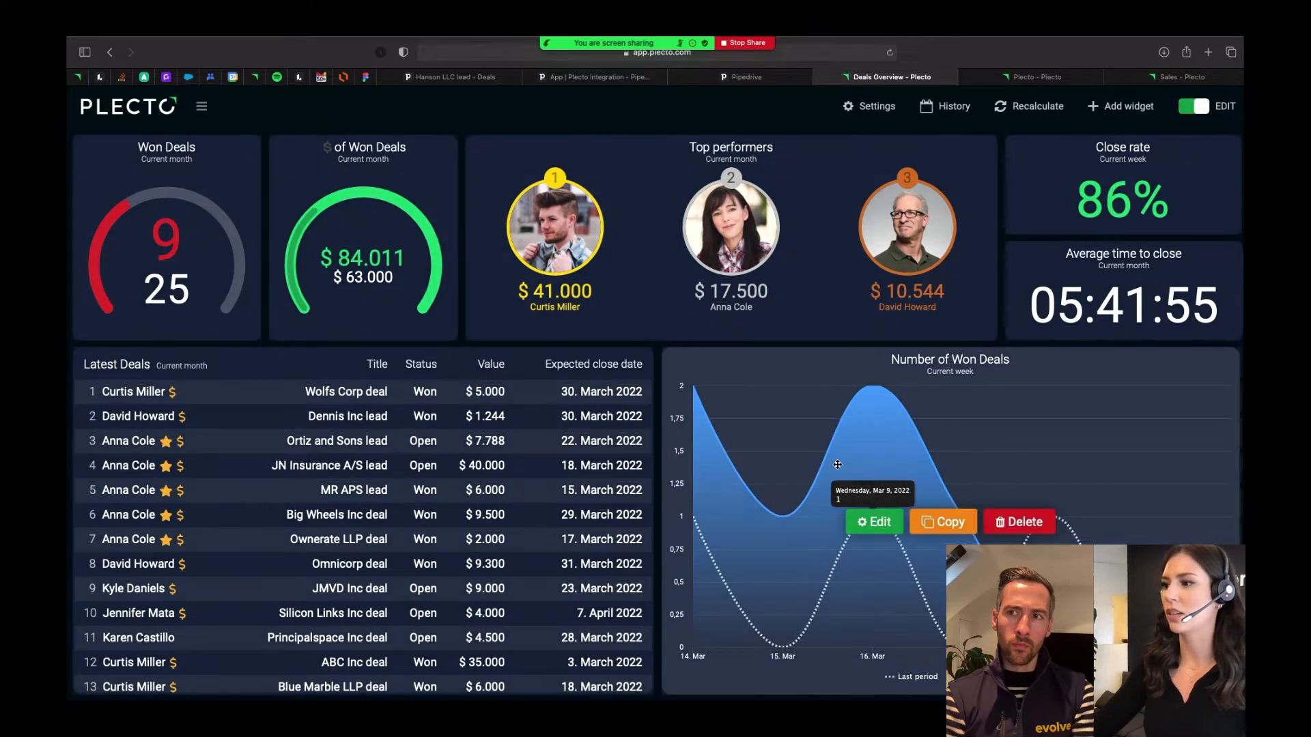
click(876, 519)
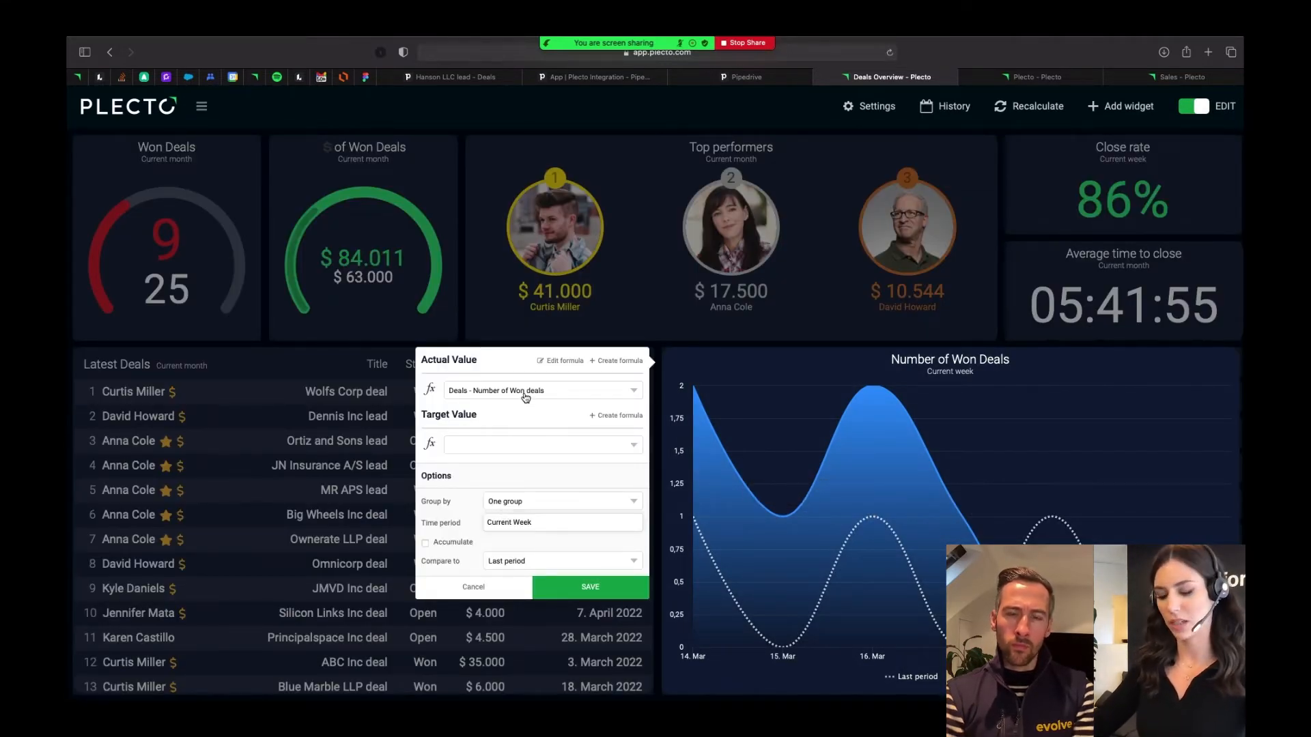
click(525, 395)
key(super+v)
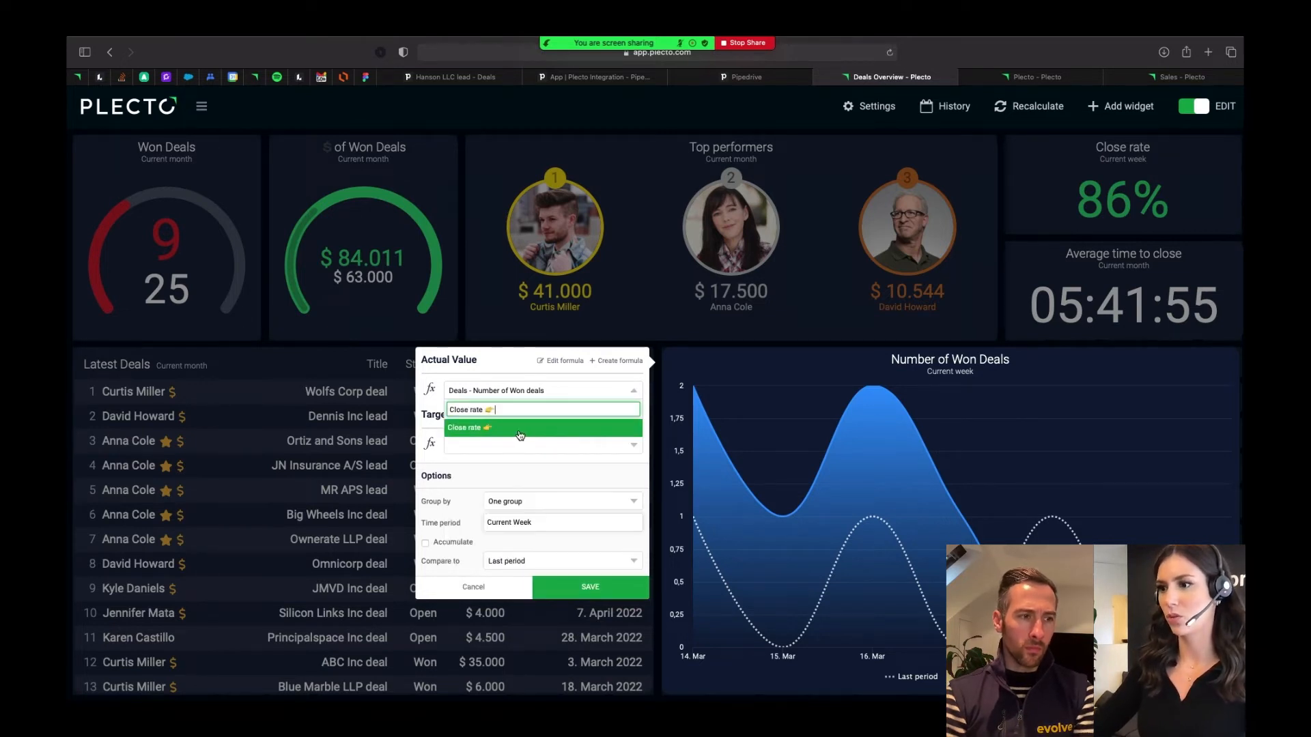
click(521, 433)
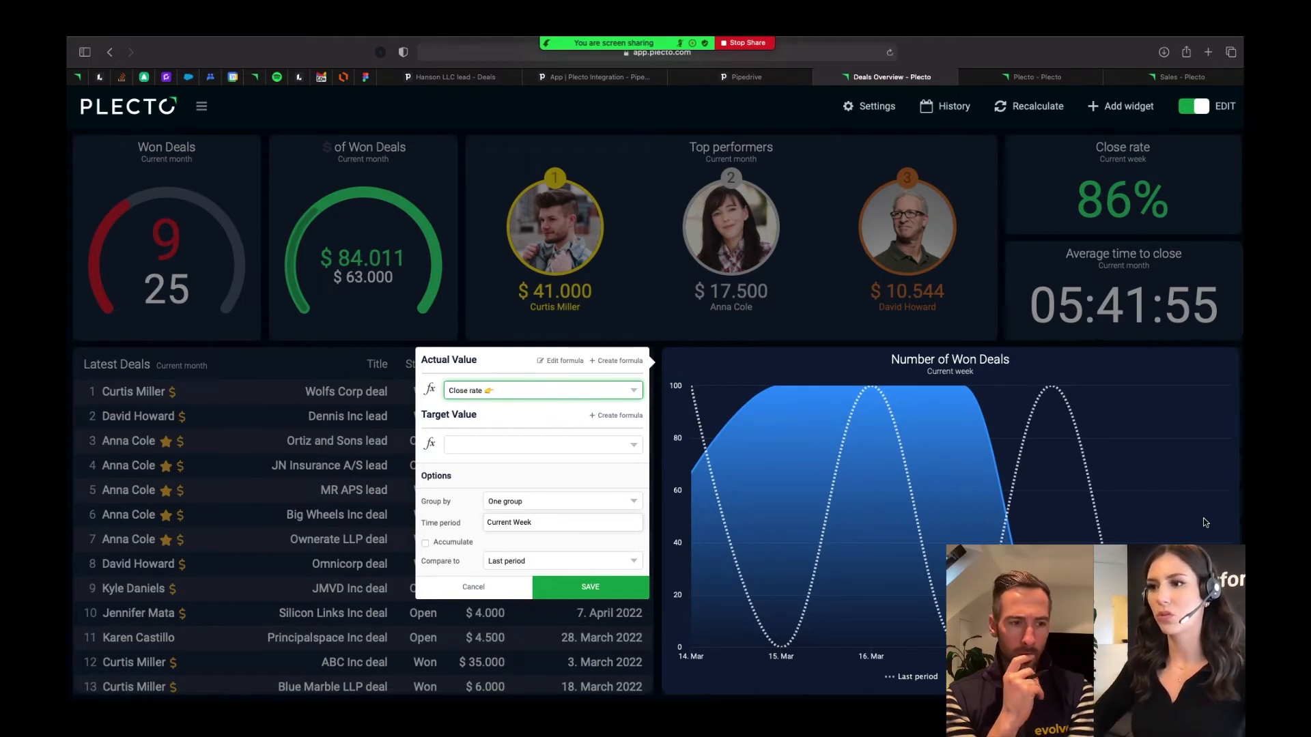
click(465, 588)
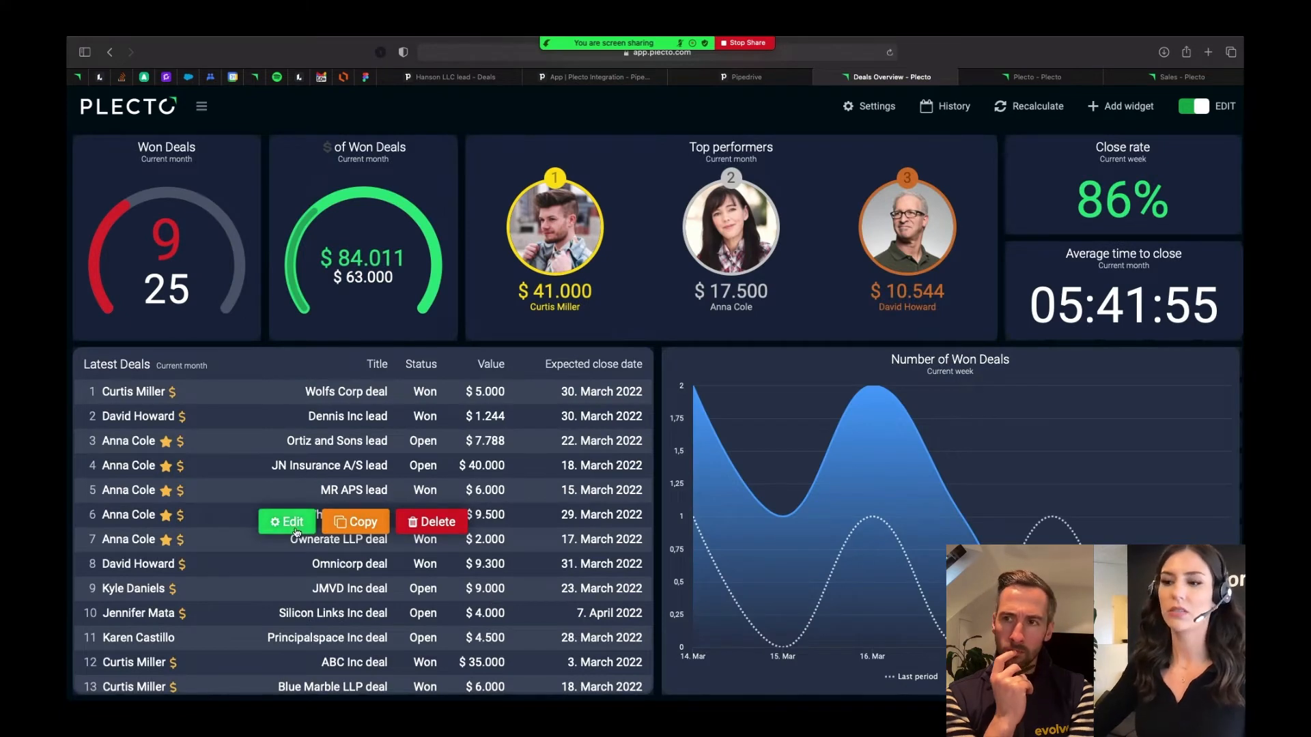
key(e)
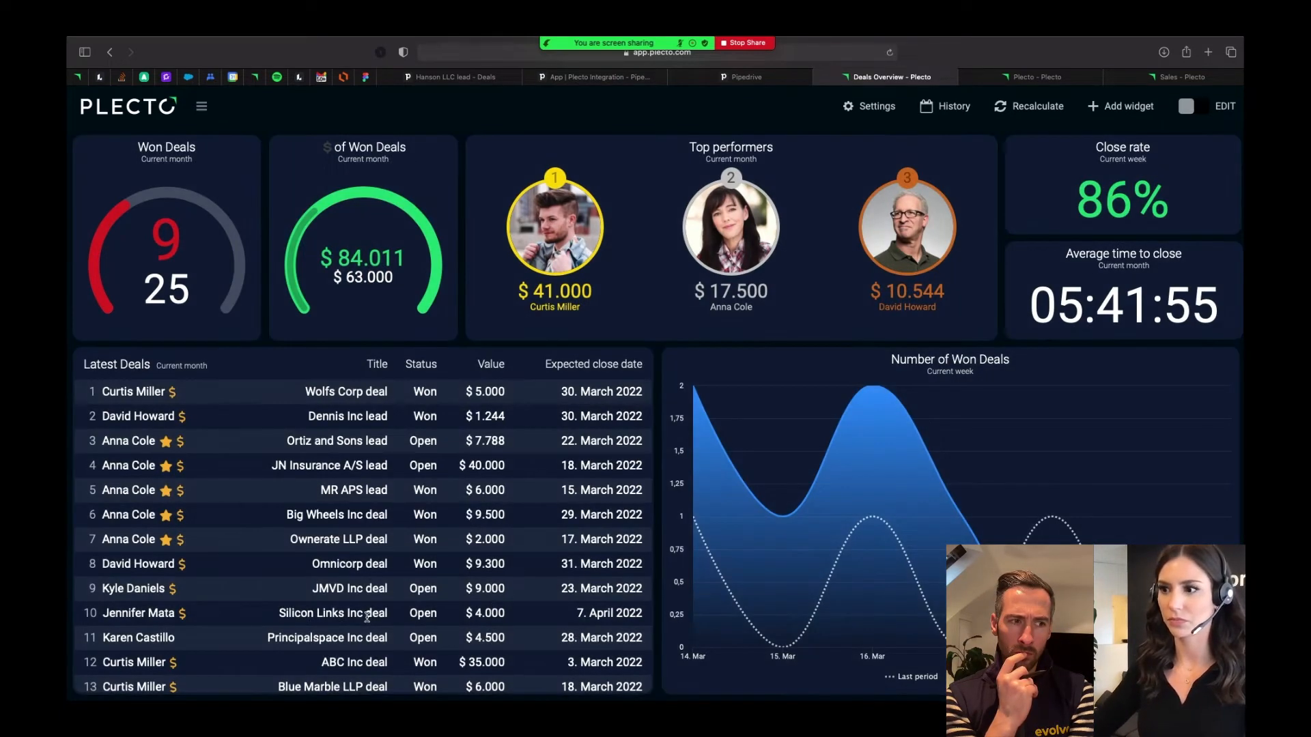
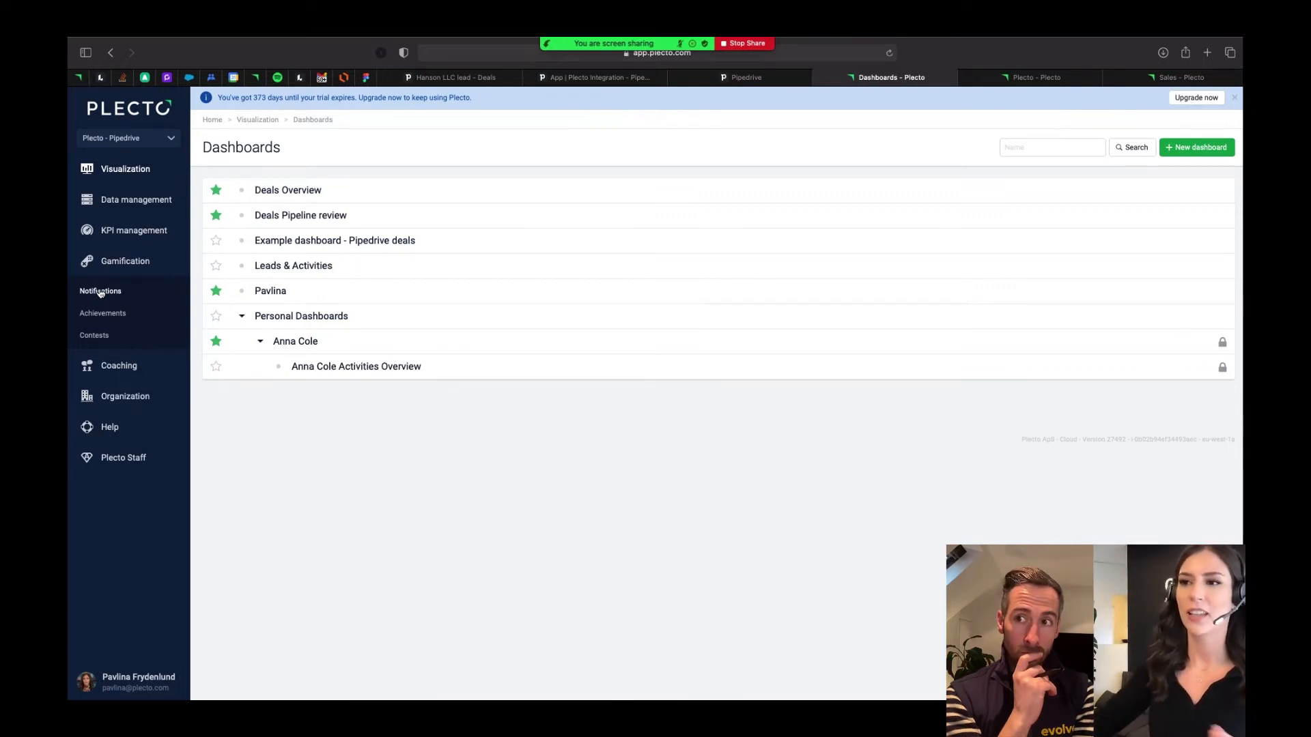
- Open the gamification notifications list and dismiss the trial expiry banner
click(99, 292)
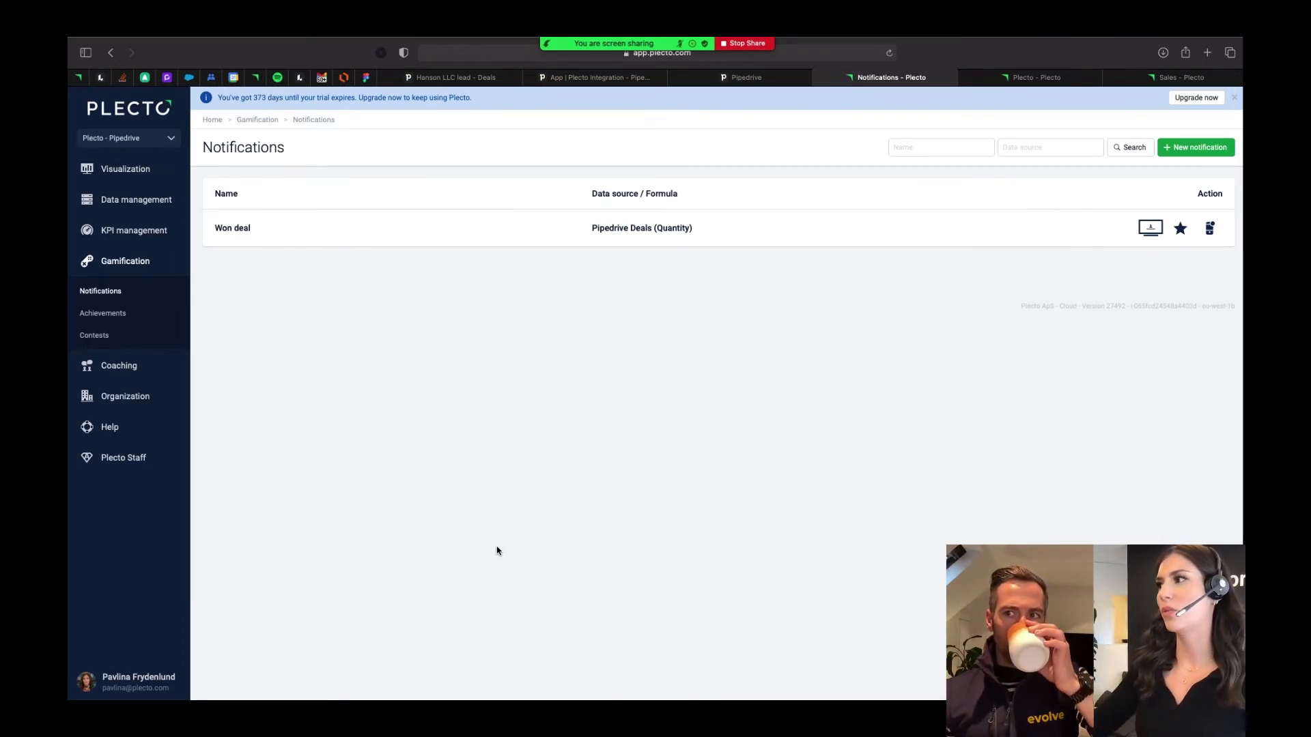
click(1234, 98)
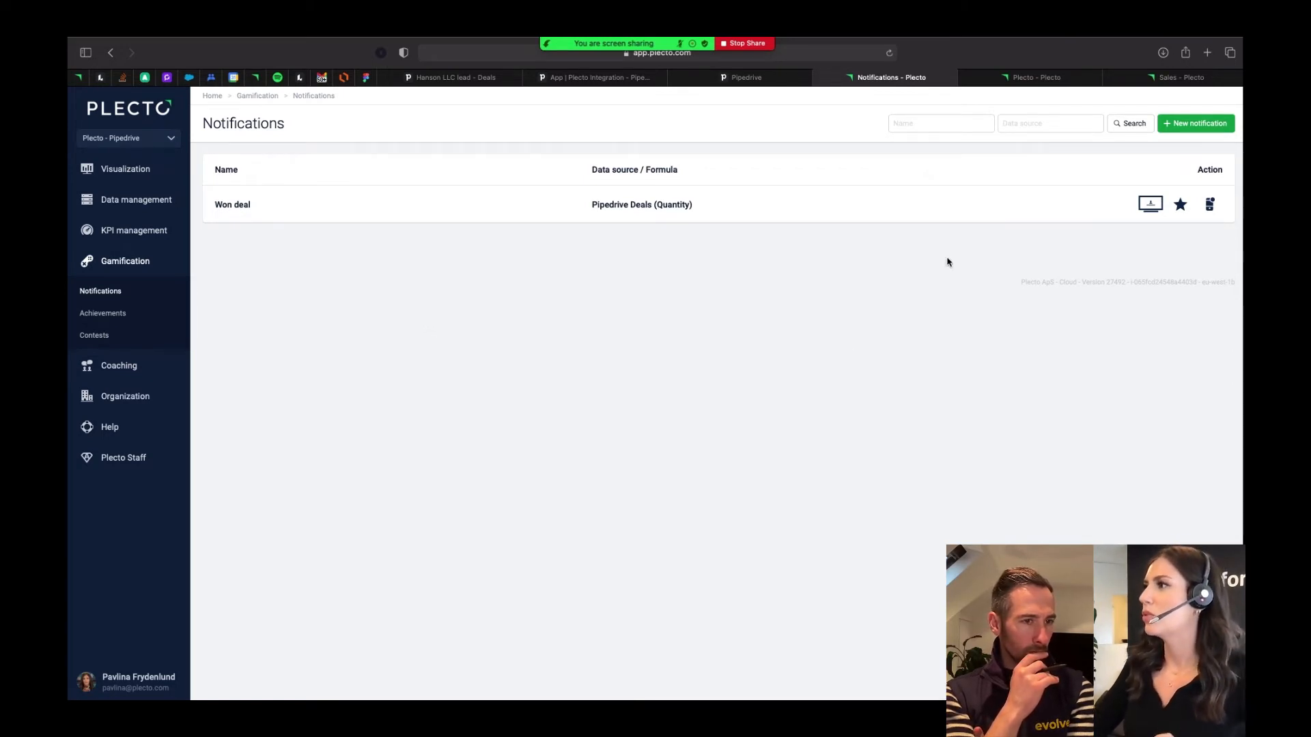
- Switch to Pipedrive and mark the Lee LLC lead deal in the Qualified stage as won
click(456, 78)
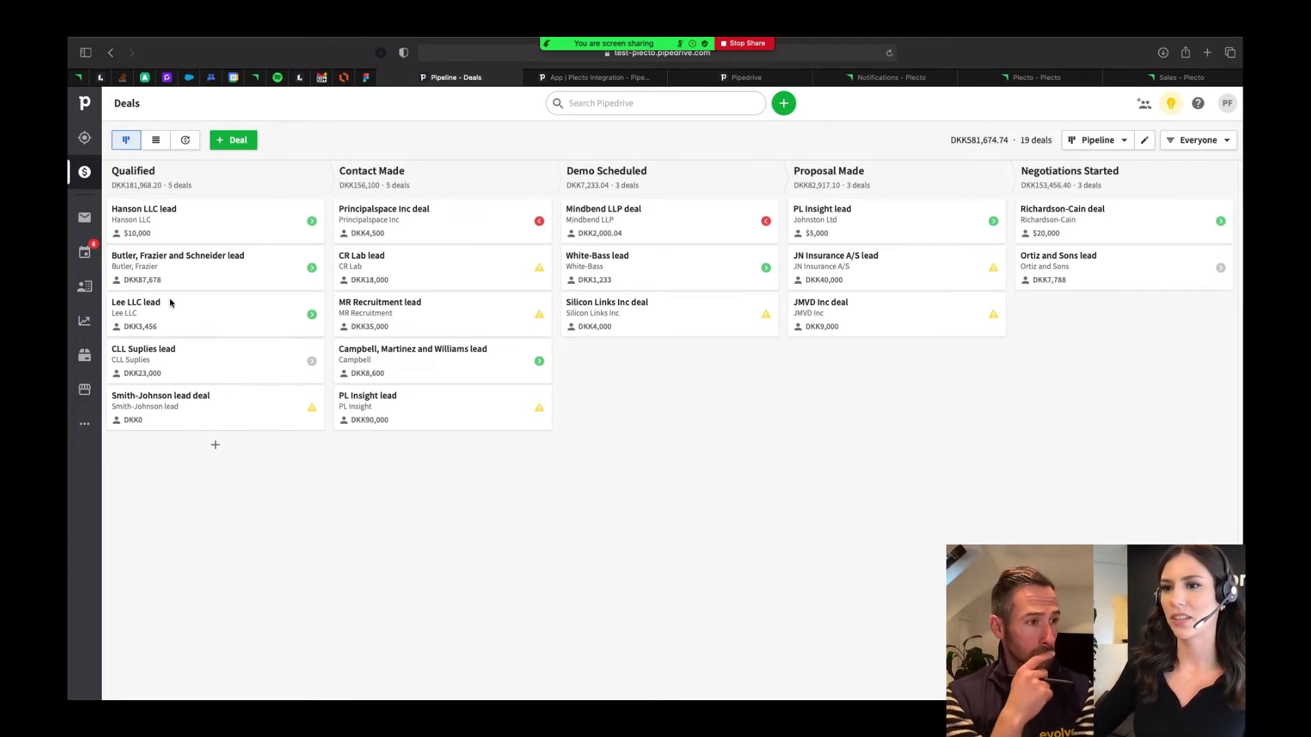
click(231, 330)
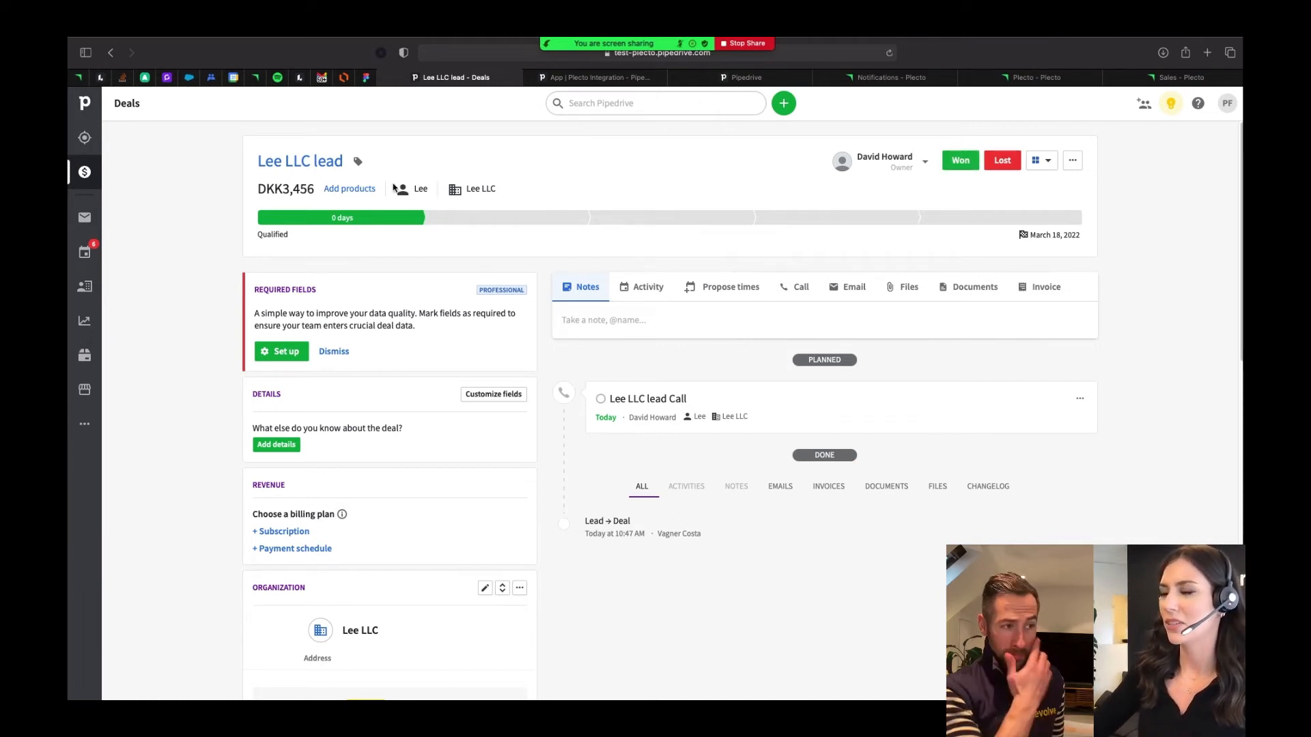
click(960, 161)
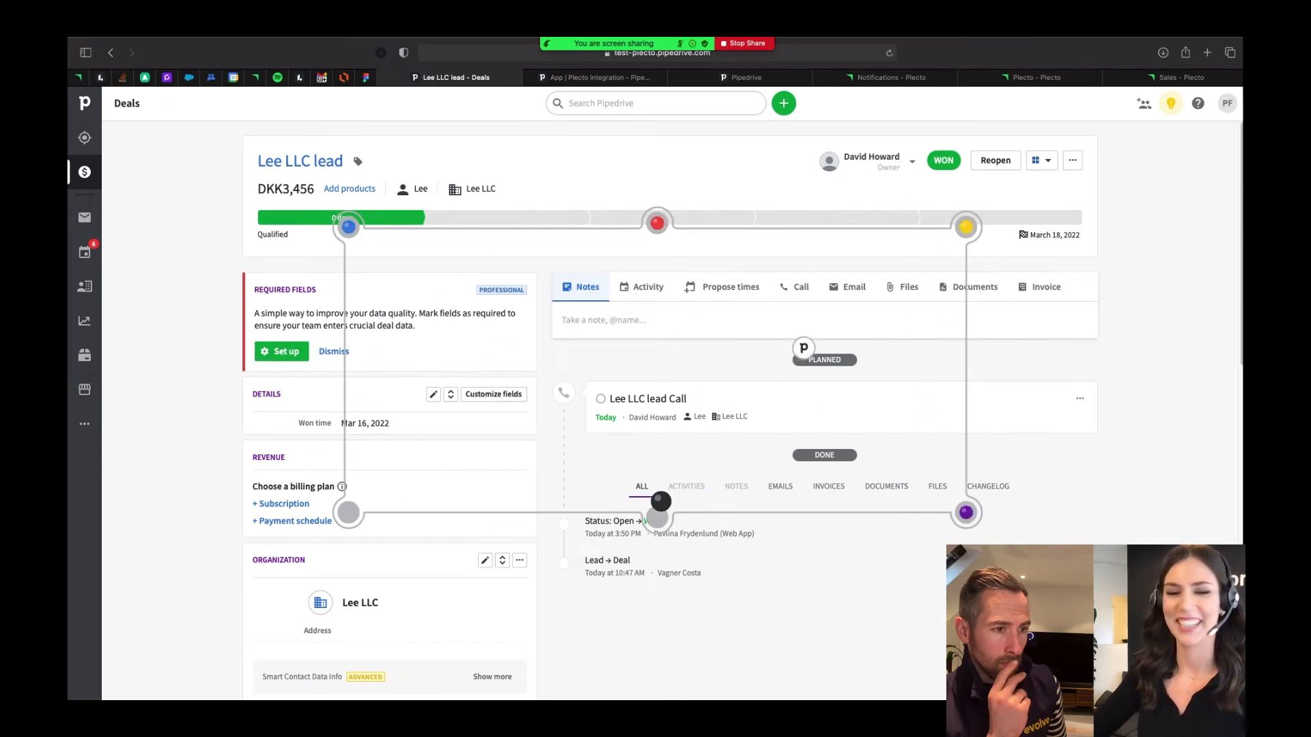
- Return to Plecto and preview the Sales slideshow to watch for the won deal notification
click(1160, 79)
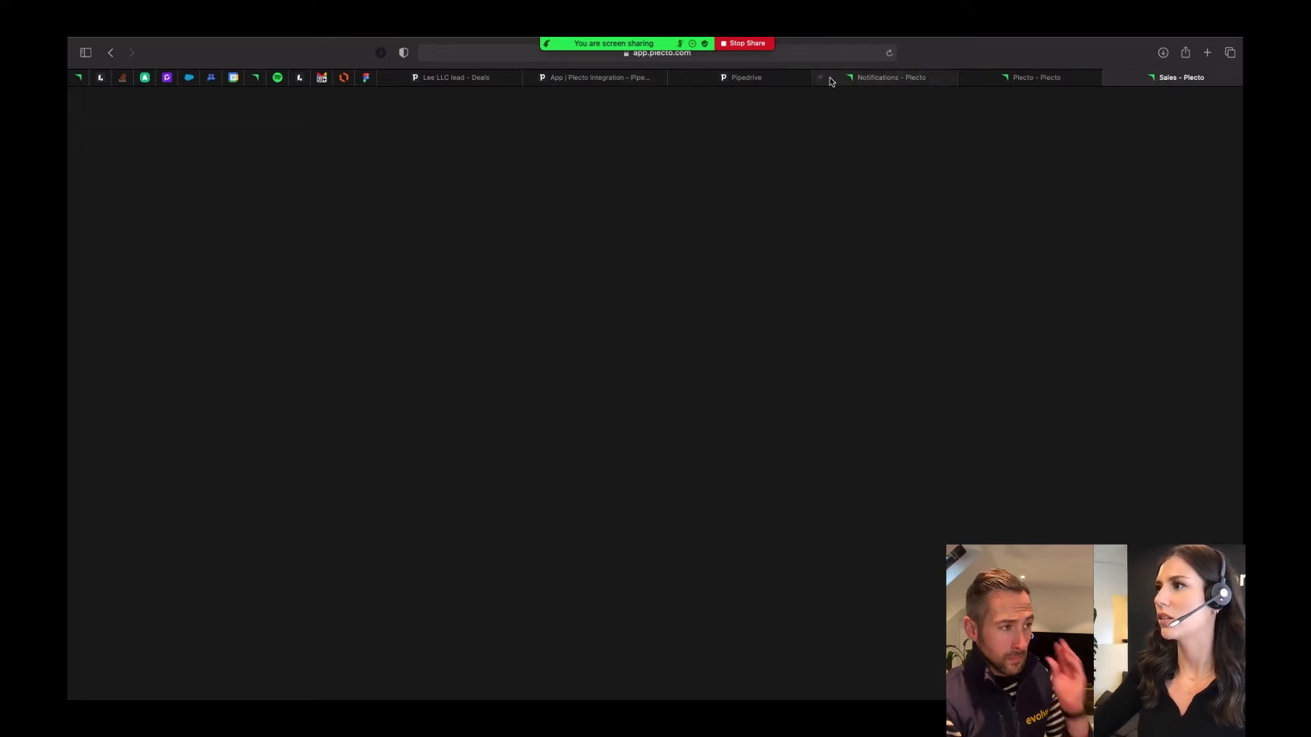
click(882, 79)
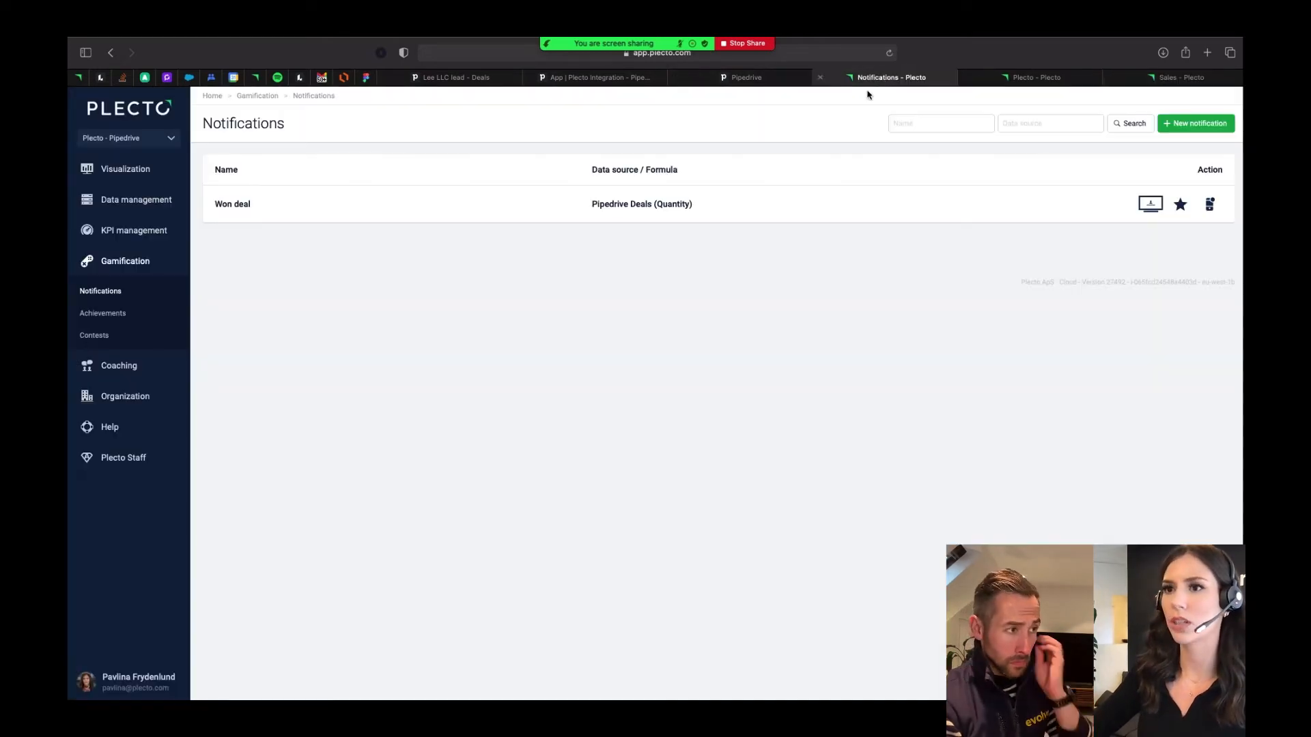
click(123, 169)
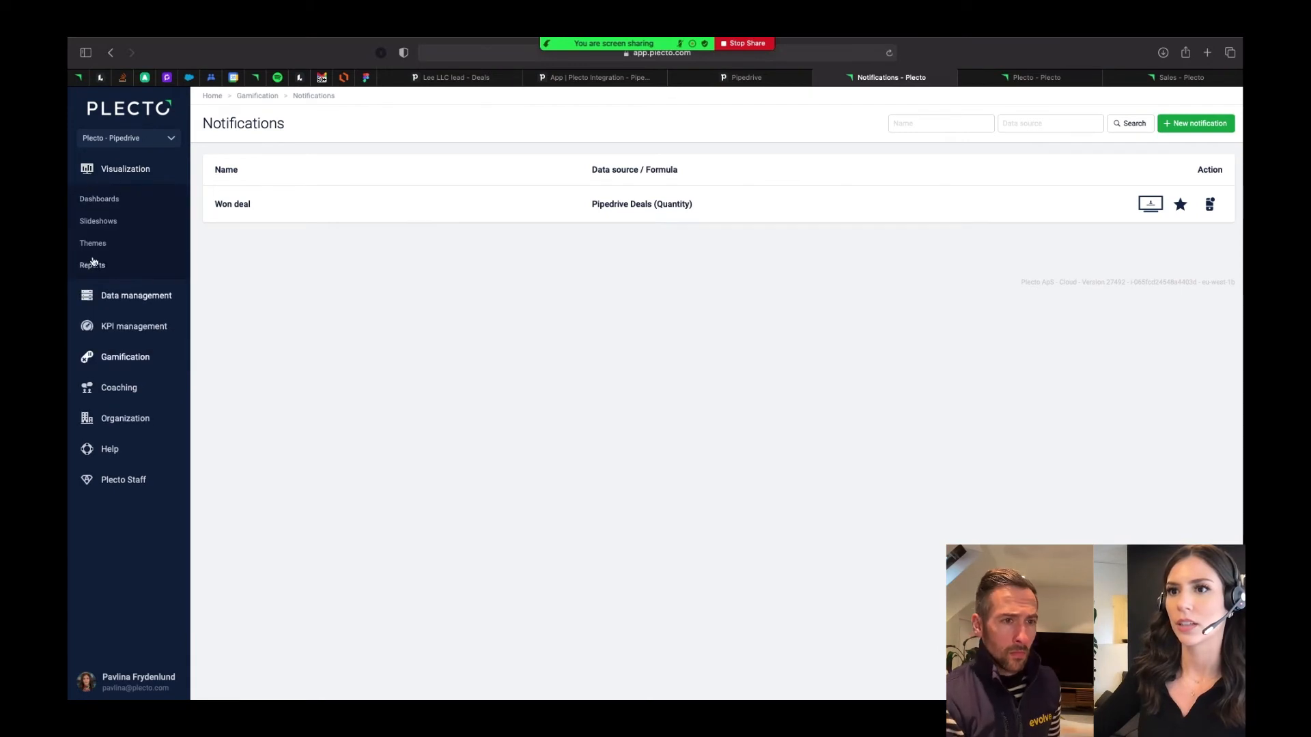
click(97, 223)
click(1193, 210)
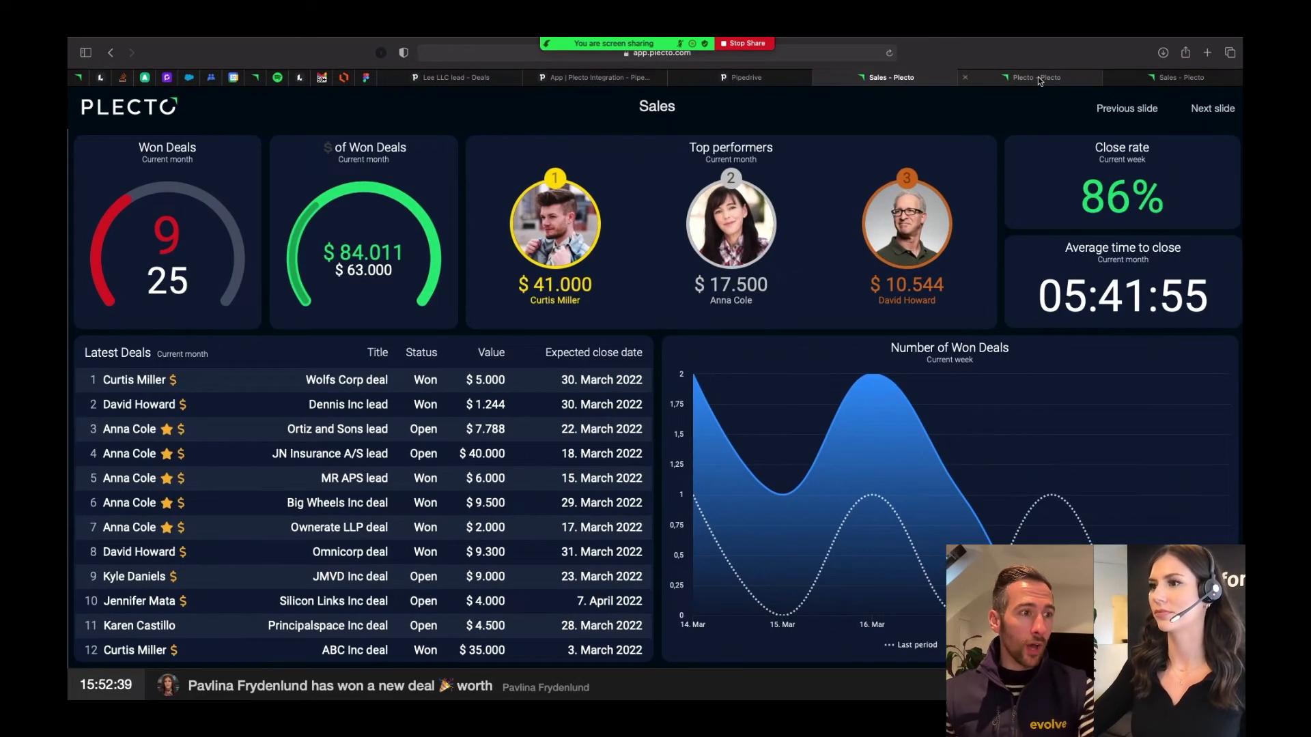
- Open the settings of the Sales slideshow and examine its slides and their display times
click(1038, 77)
click(135, 110)
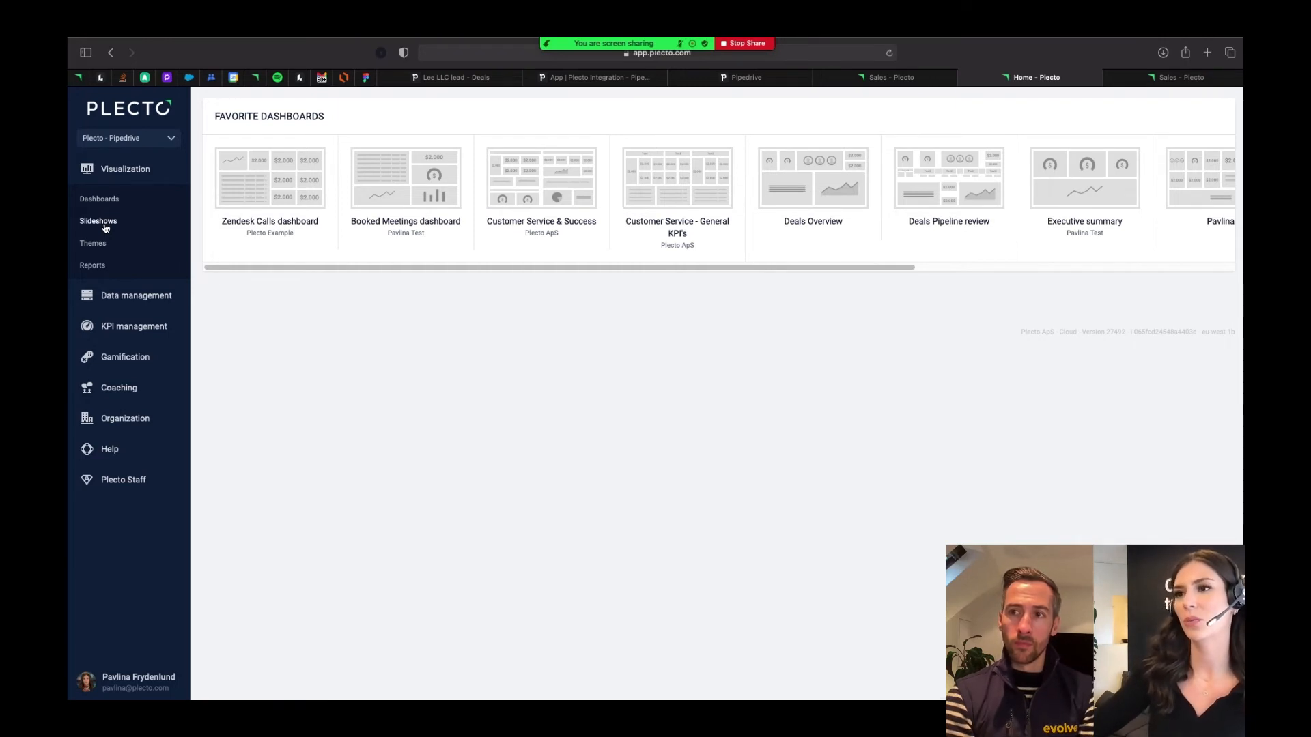
click(106, 227)
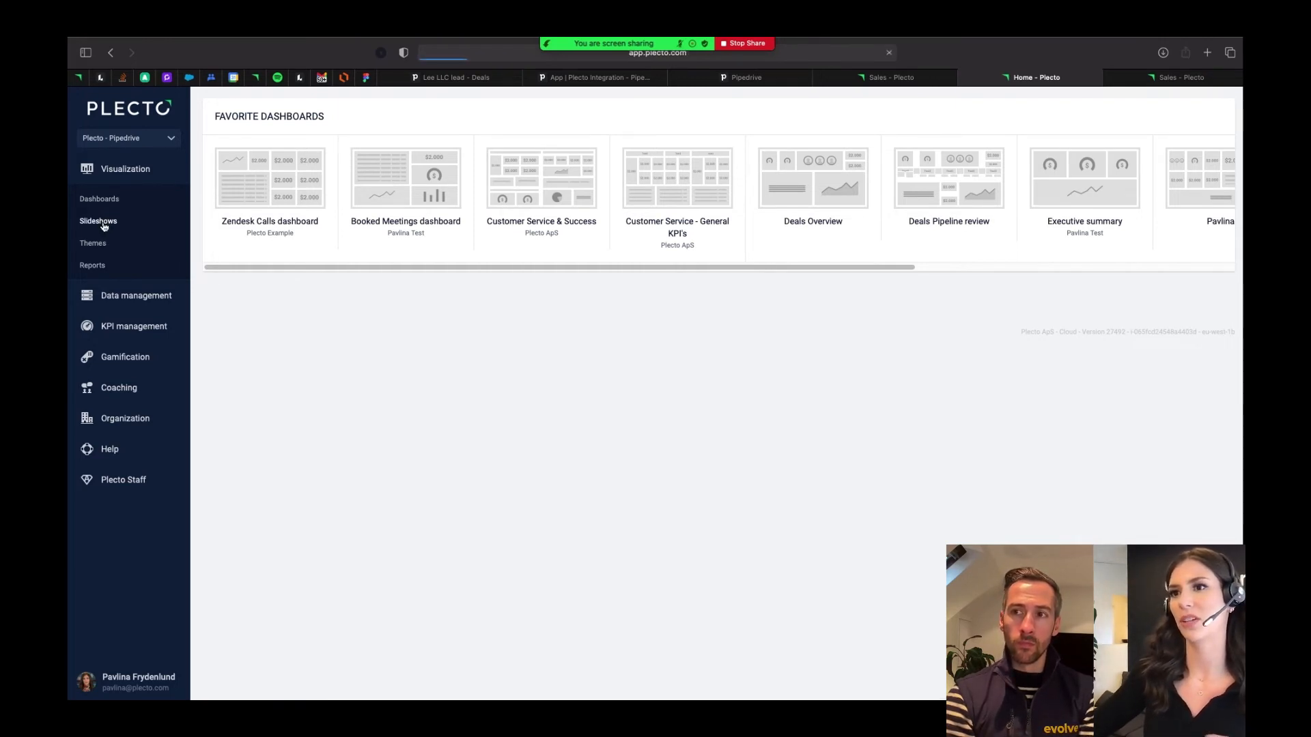
click(225, 204)
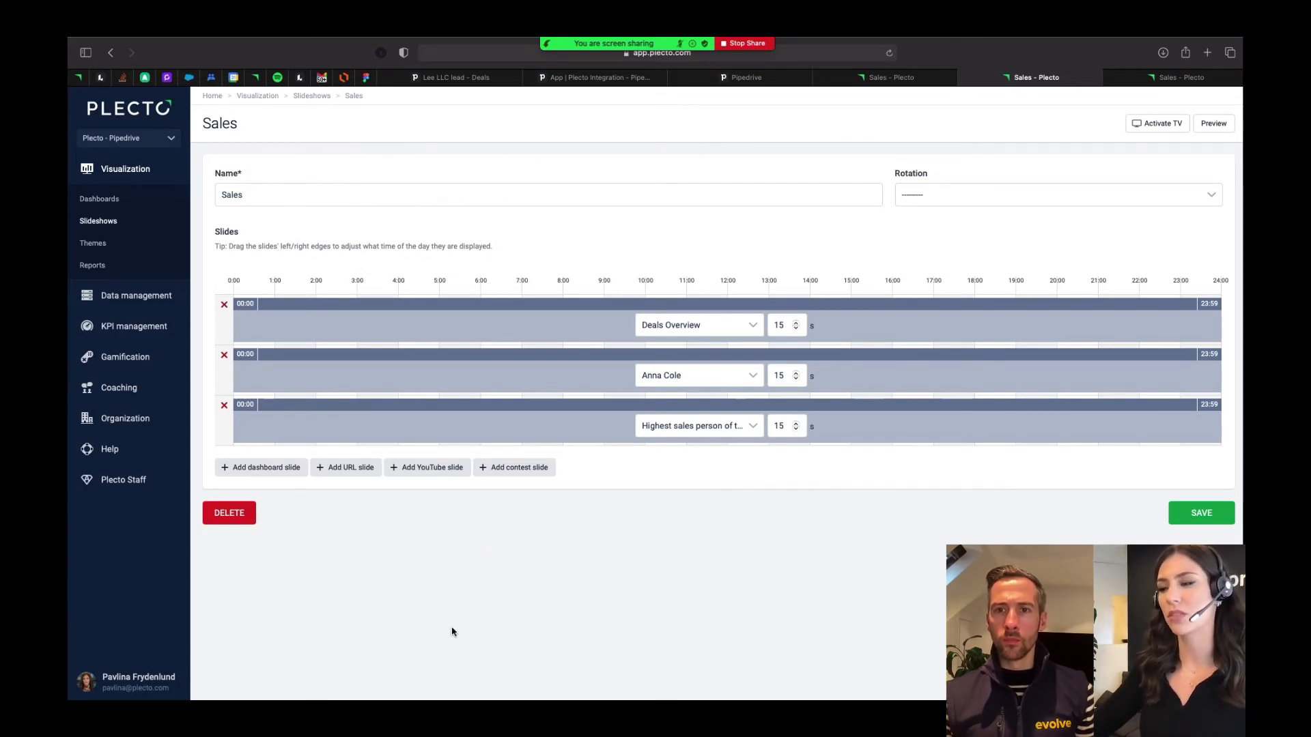
- Start a new gamification contest and name it "The best sales person wins!"
click(136, 358)
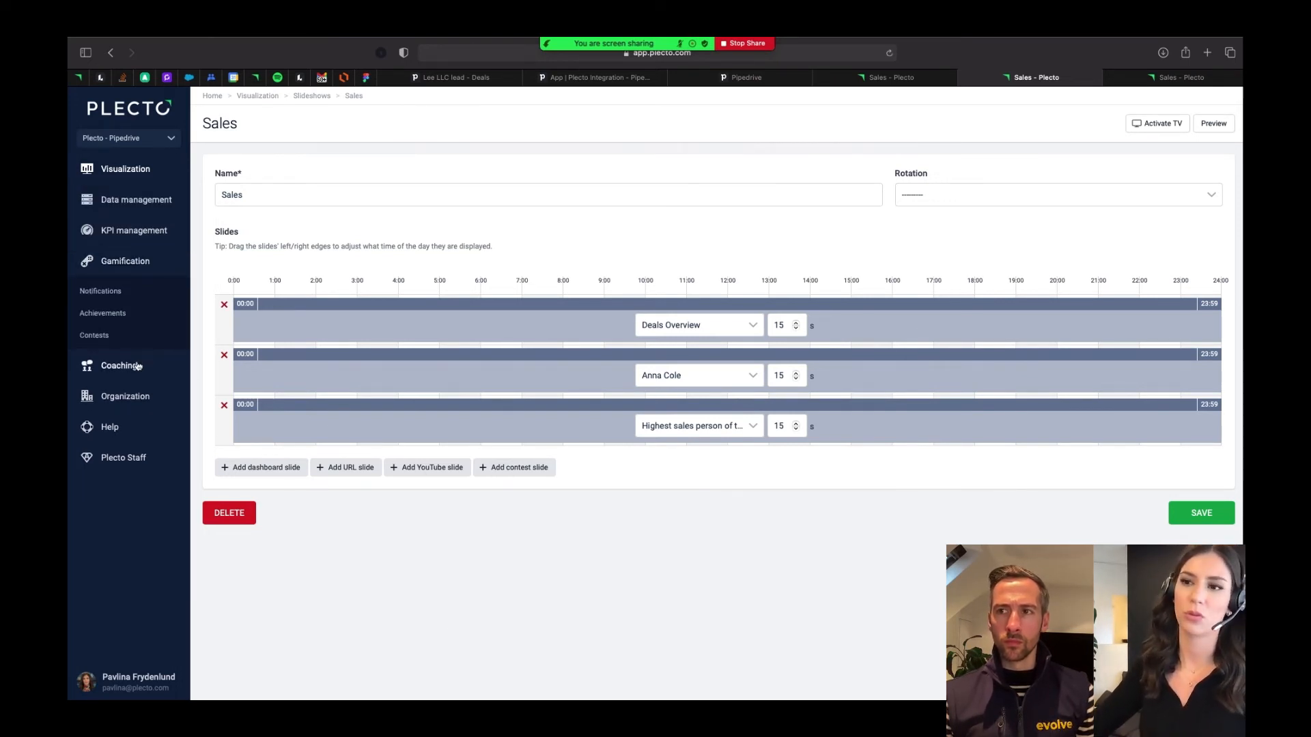
click(101, 336)
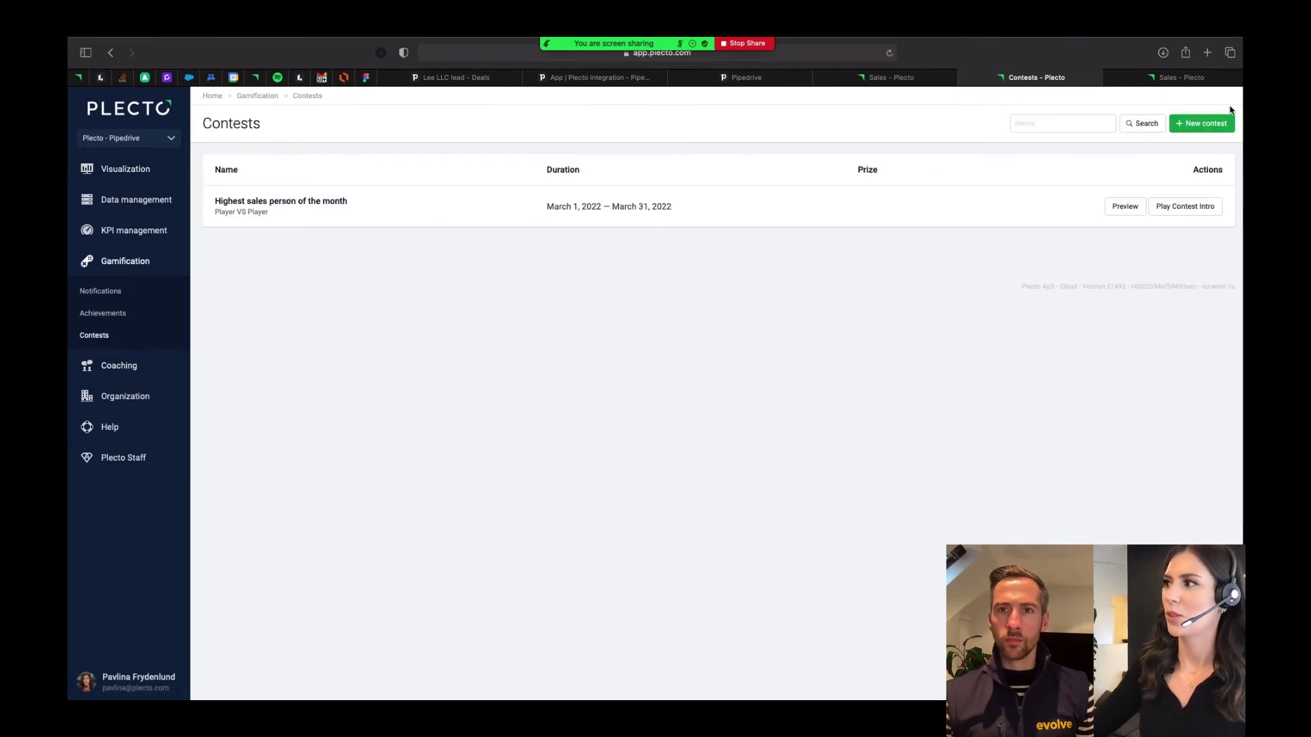
click(1205, 123)
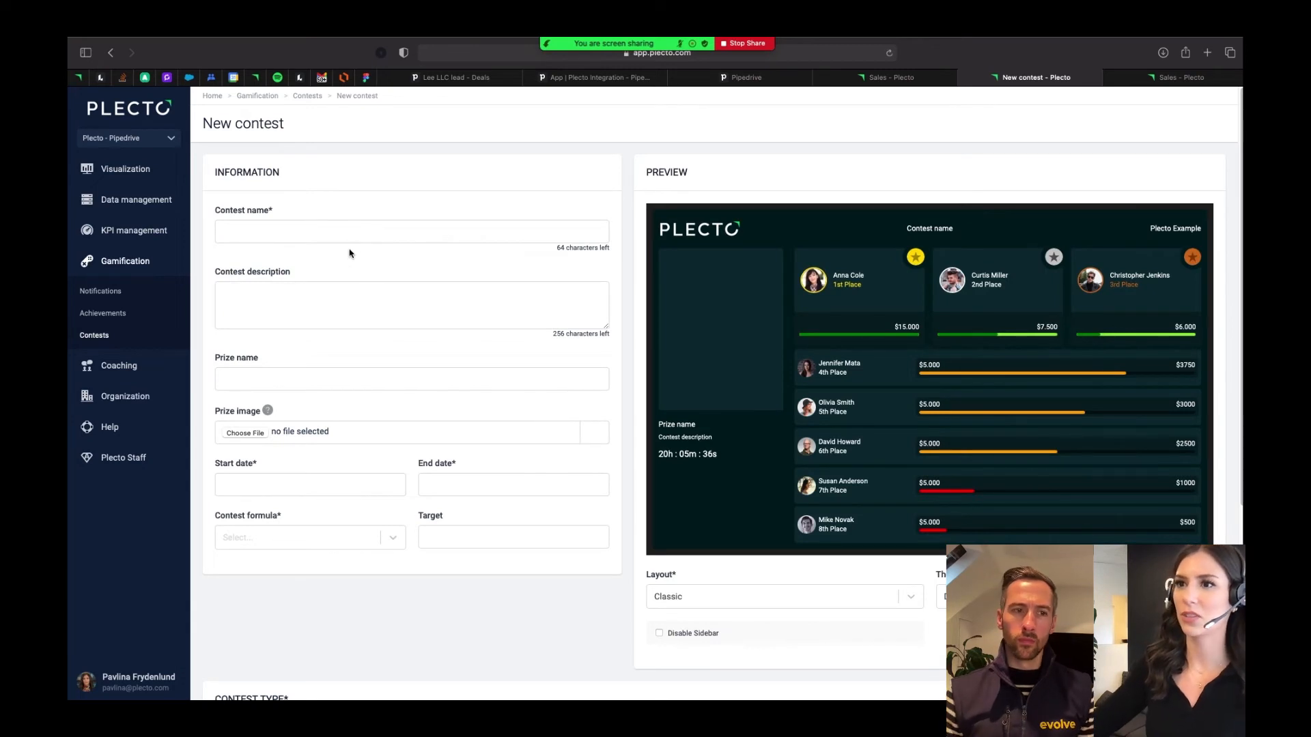
click(340, 230)
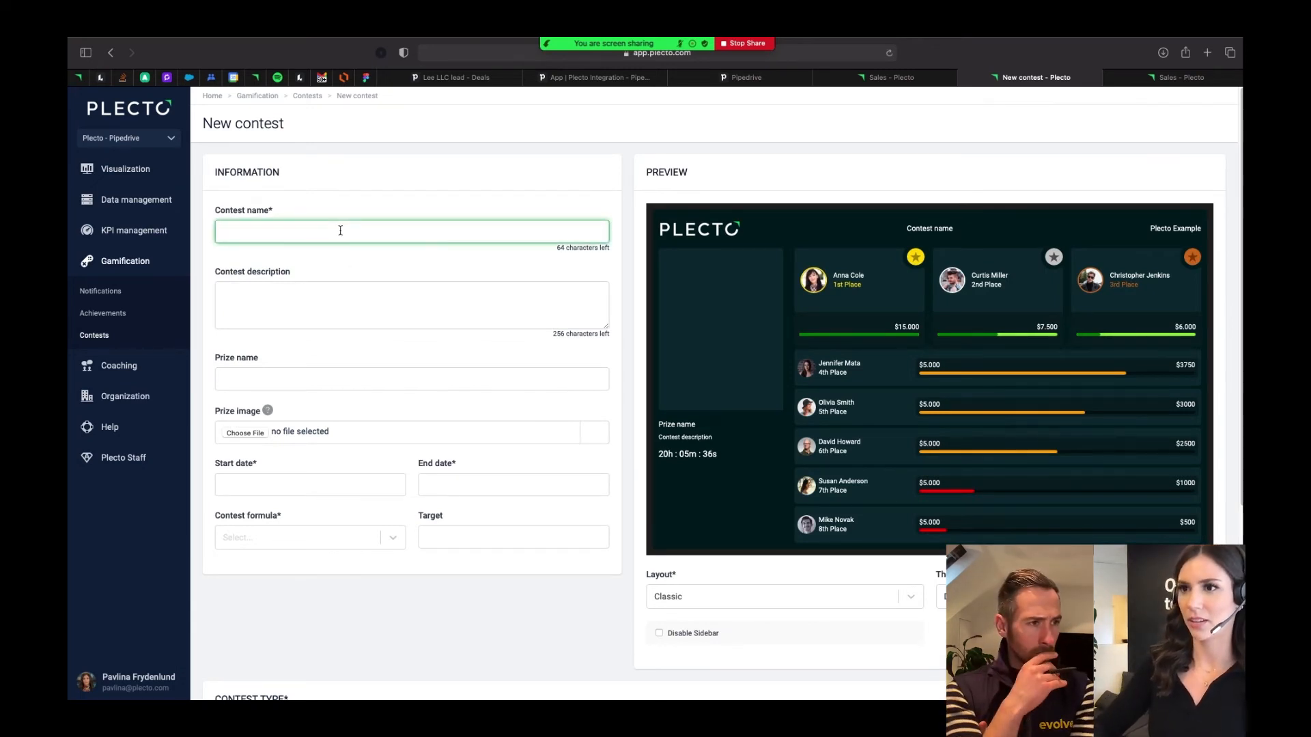
text(The high)
key(BackSpace)
key(BackSpace)
key(BackSpace)
key(BackSpace)
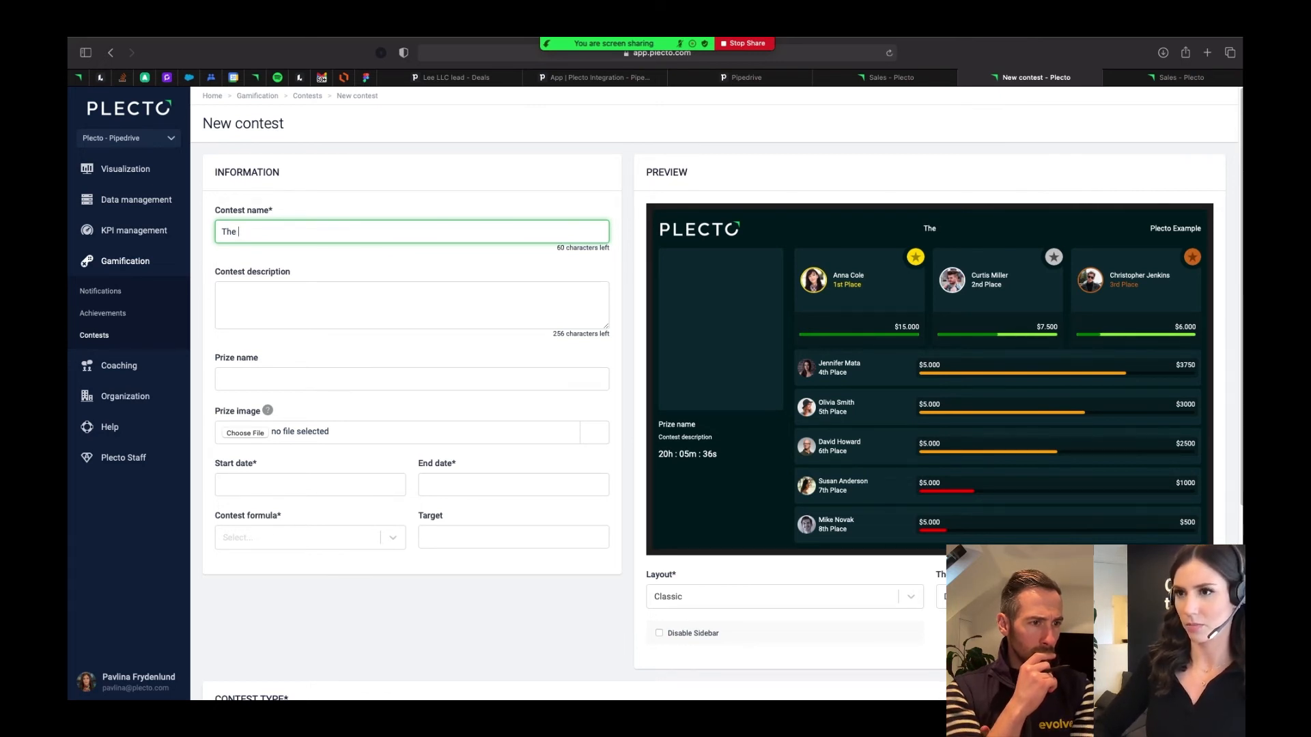
text(best sales pers)
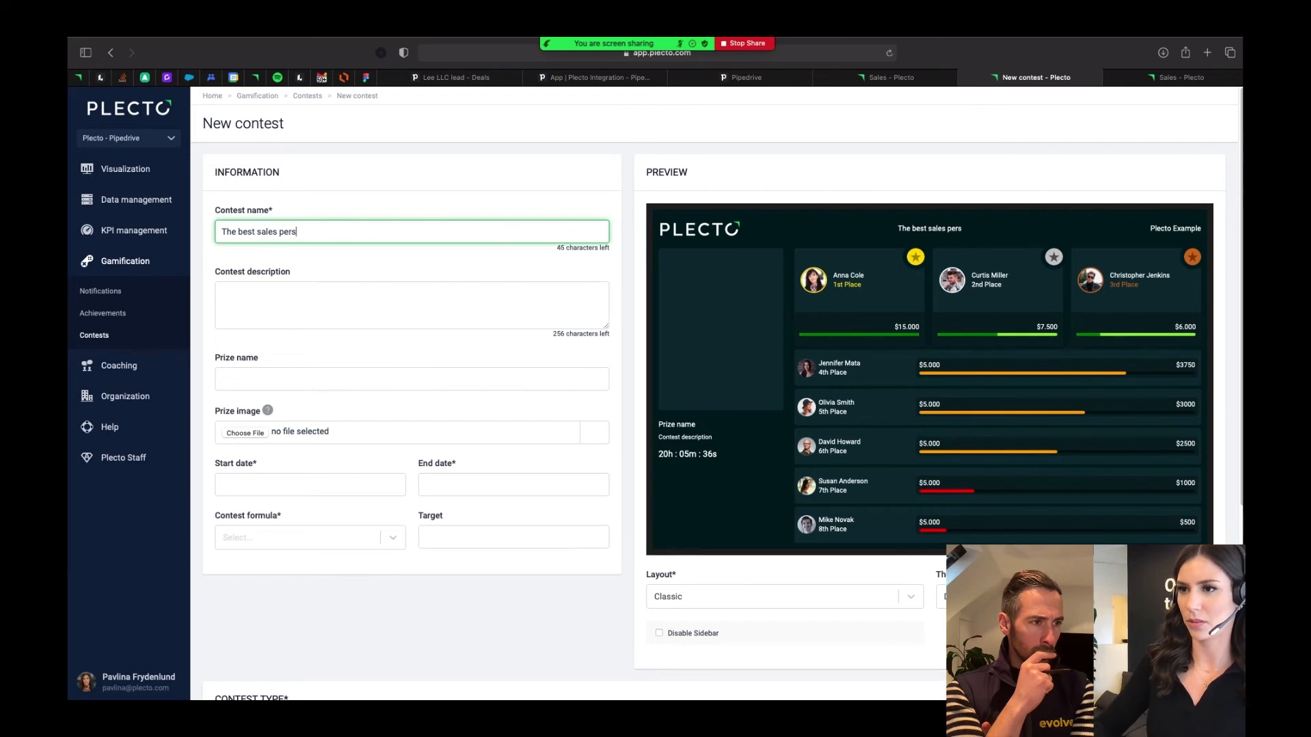
text(on wins!)
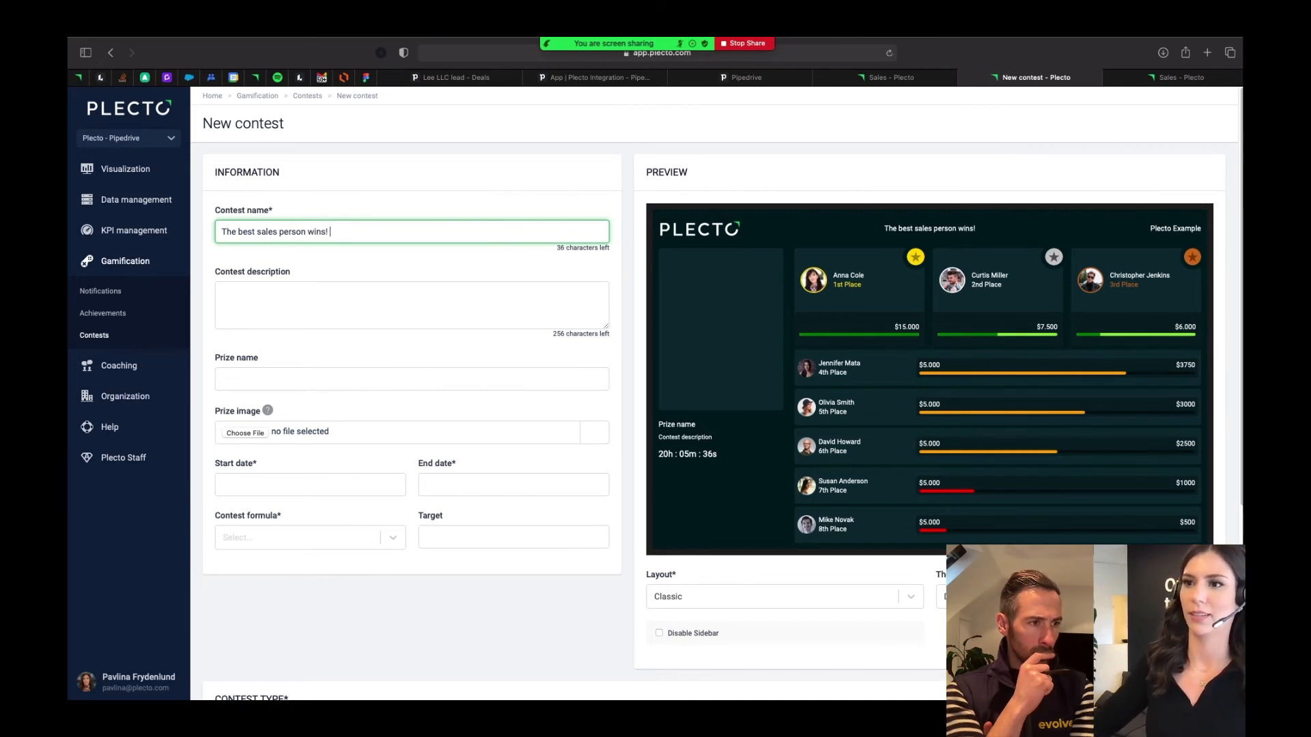
- Set the contest's prize name to "Trip to Spain"
click(280, 381)
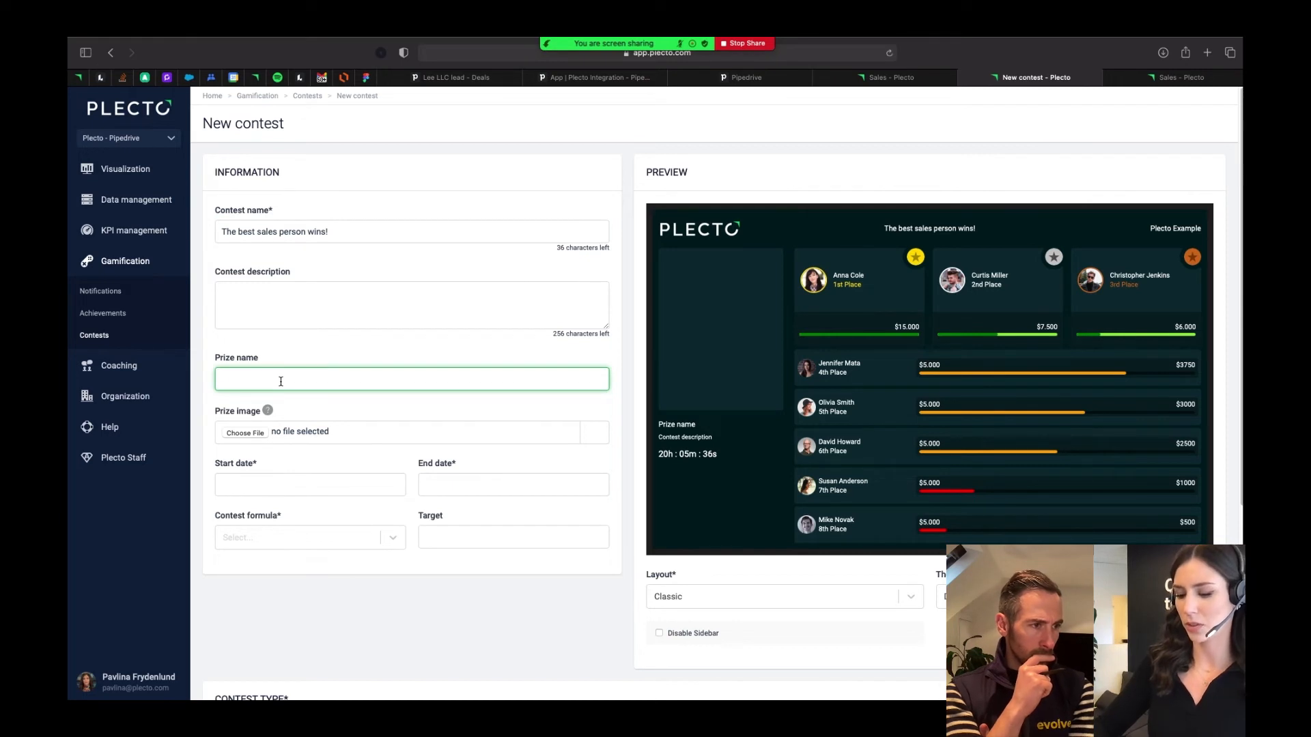
text(Trip to )
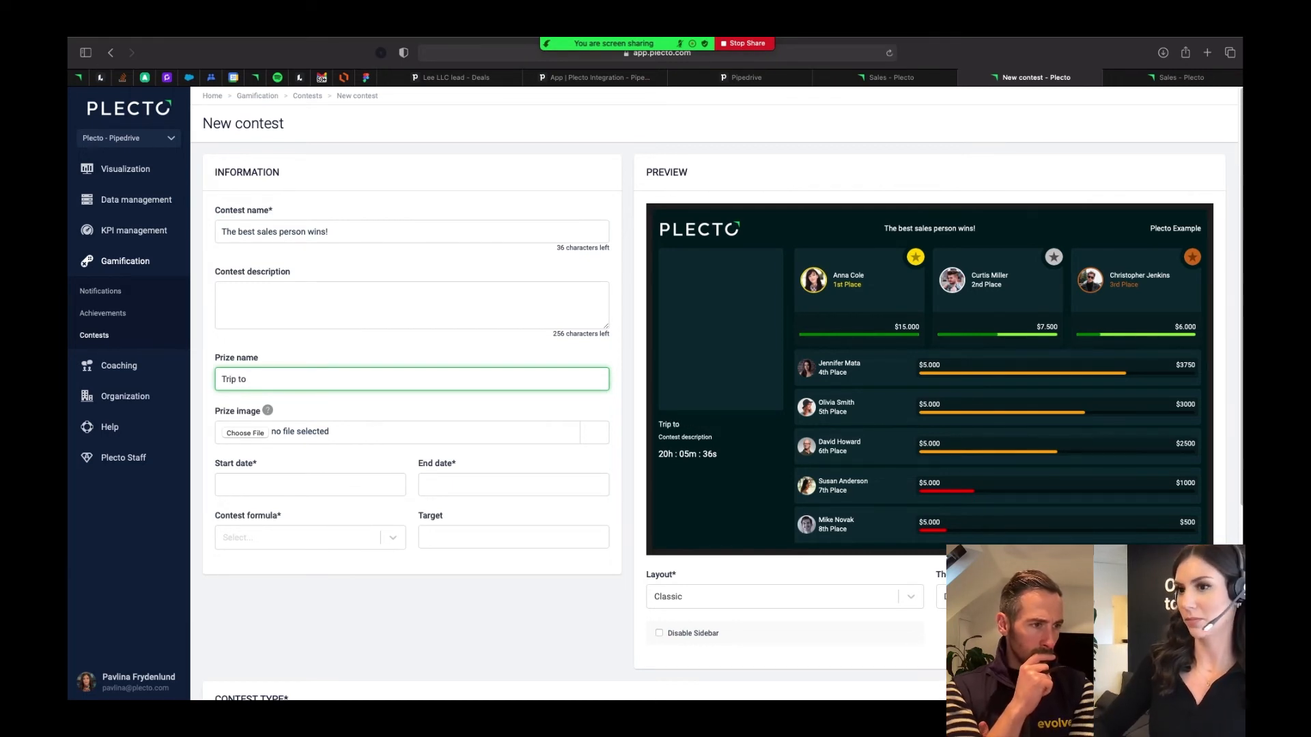
text(Spain)
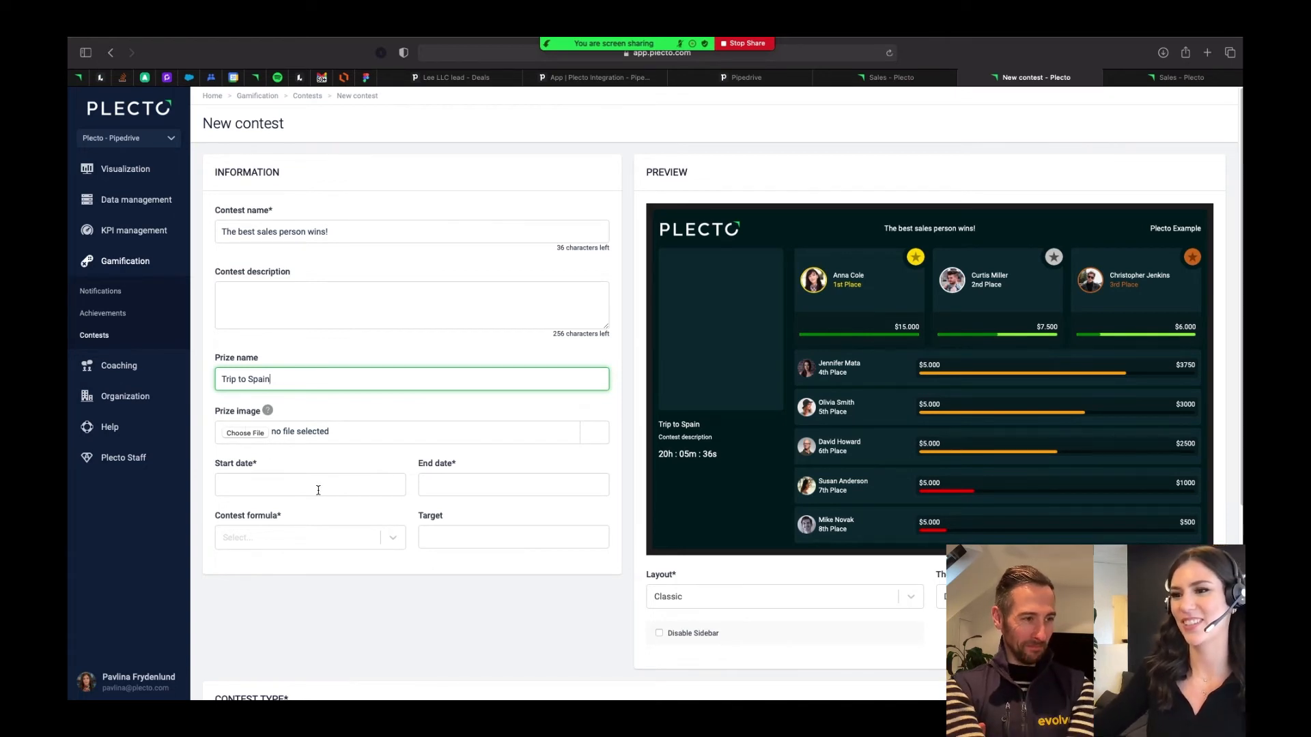
- Set the contest to run from 2022-03-16 to 2022-04-30
click(318, 486)
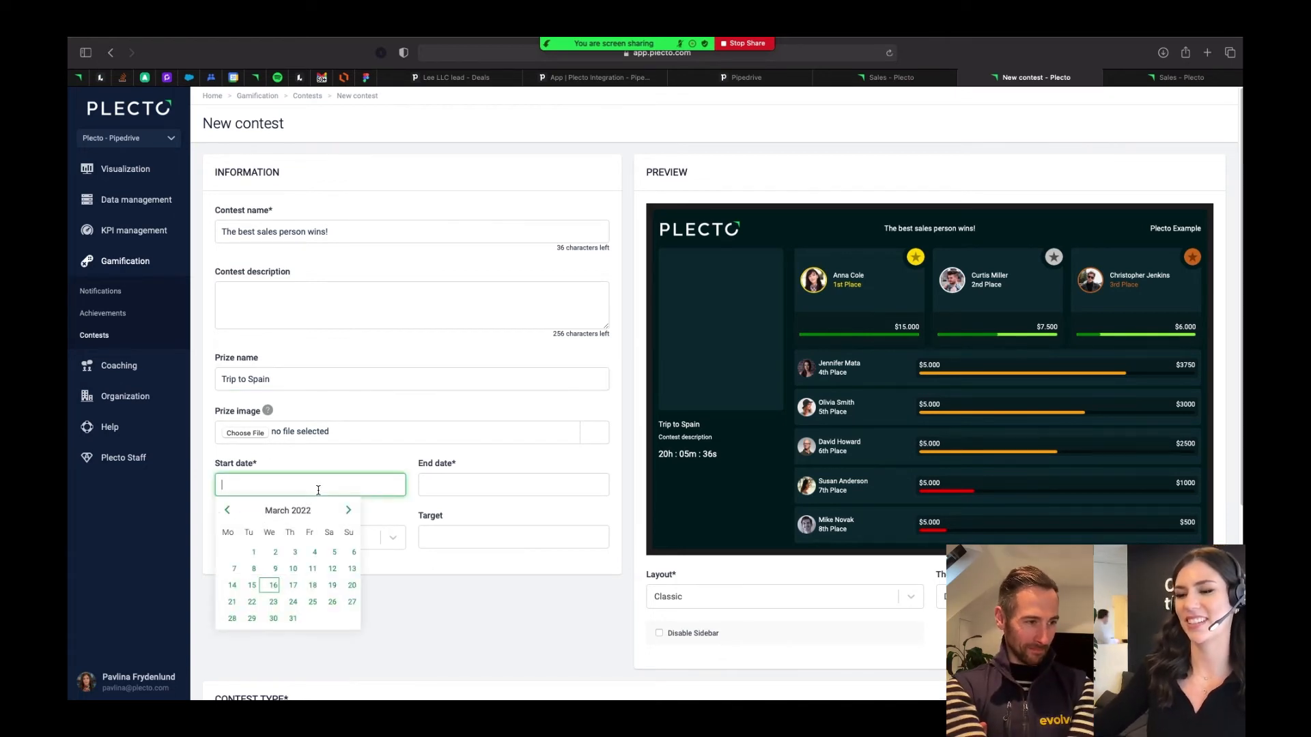
click(271, 588)
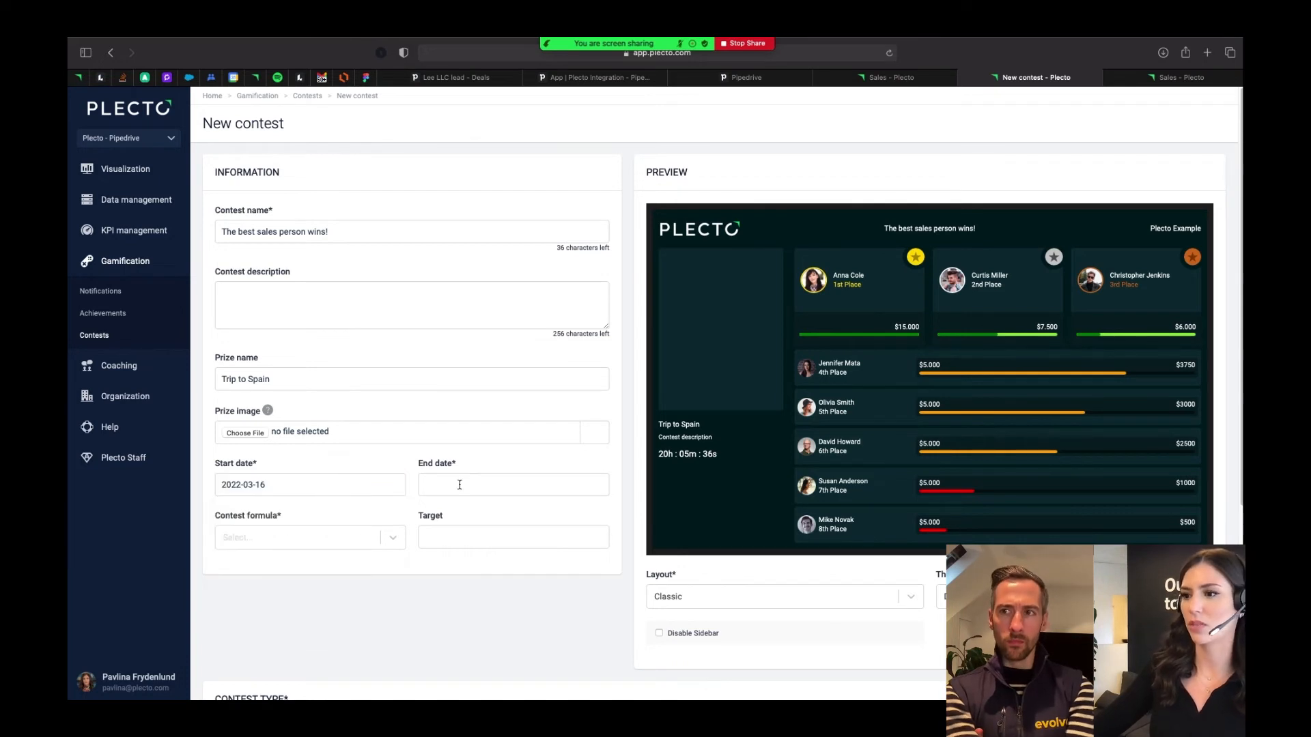
click(459, 485)
click(551, 510)
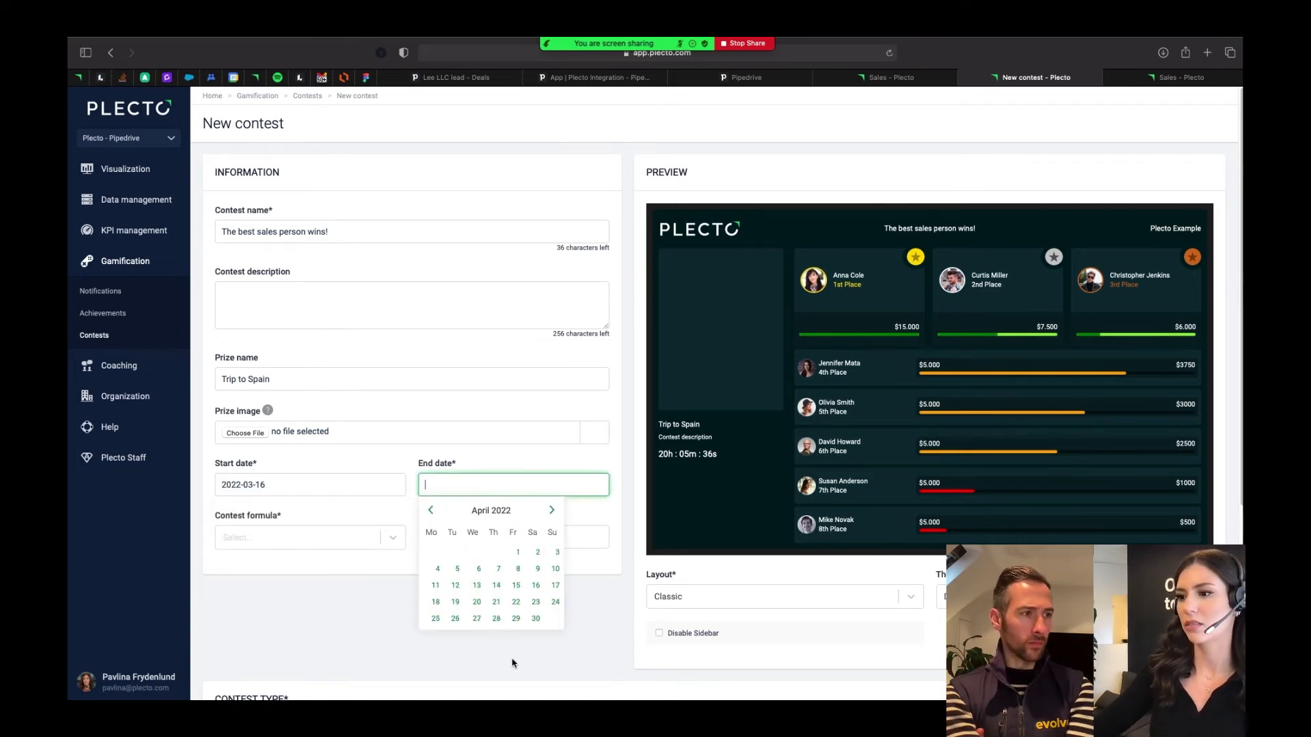
click(536, 618)
- Search the contest formulas for "won" and choose Deals - Number of Won deals
click(305, 539)
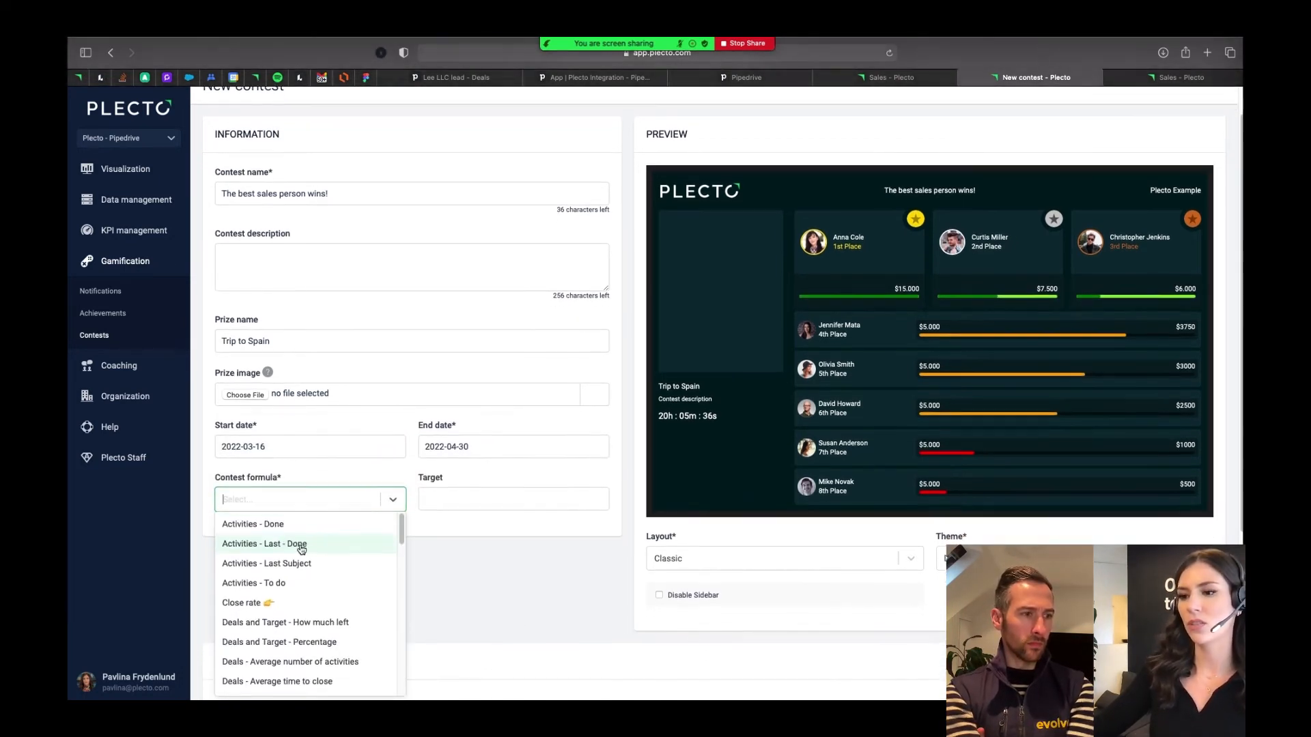
scroll(330, 608, down, 1)
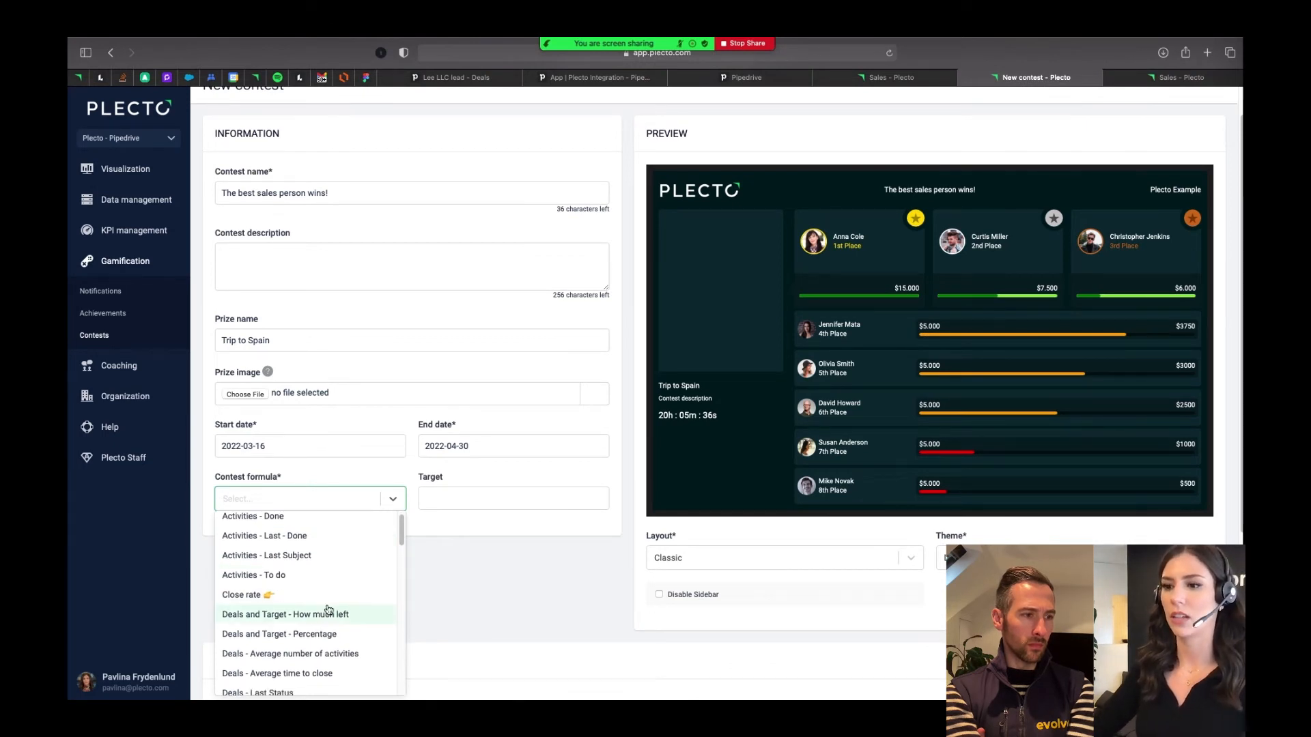
scroll(284, 601, up, 1)
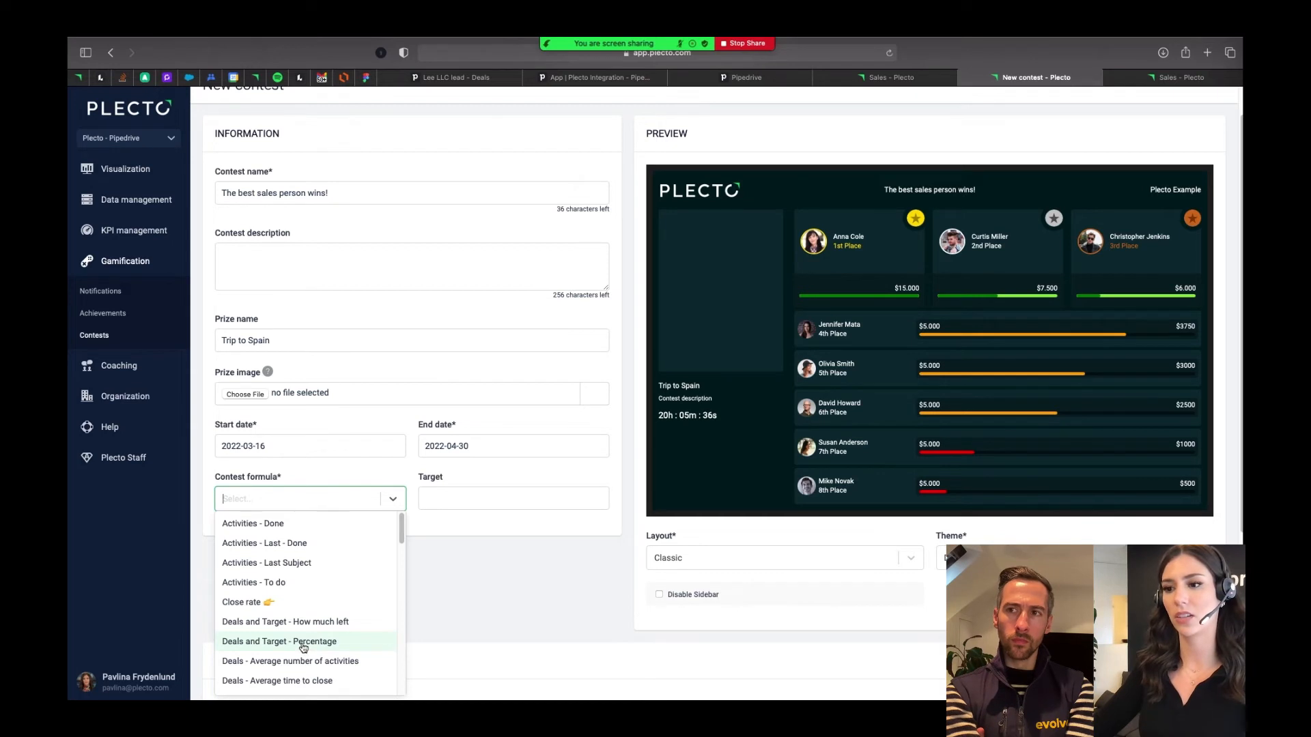
scroll(303, 646, down, 2)
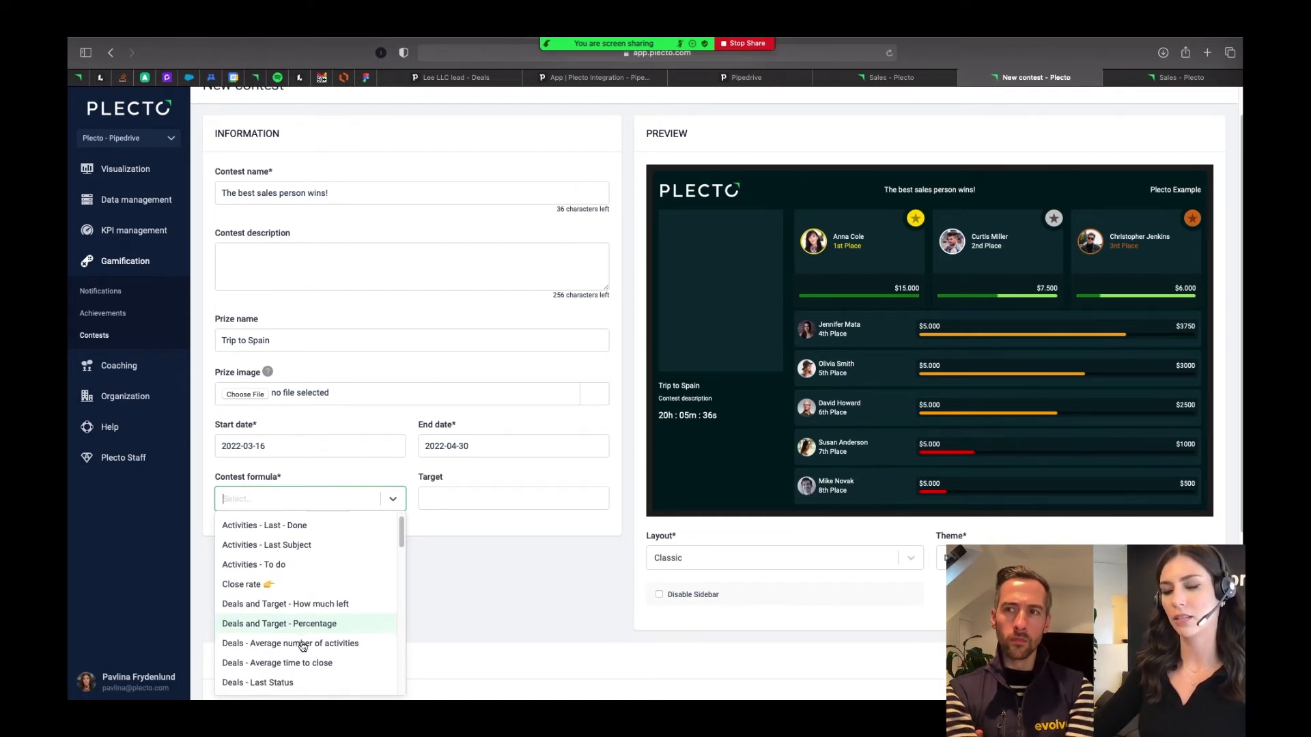
scroll(303, 646, down, 2)
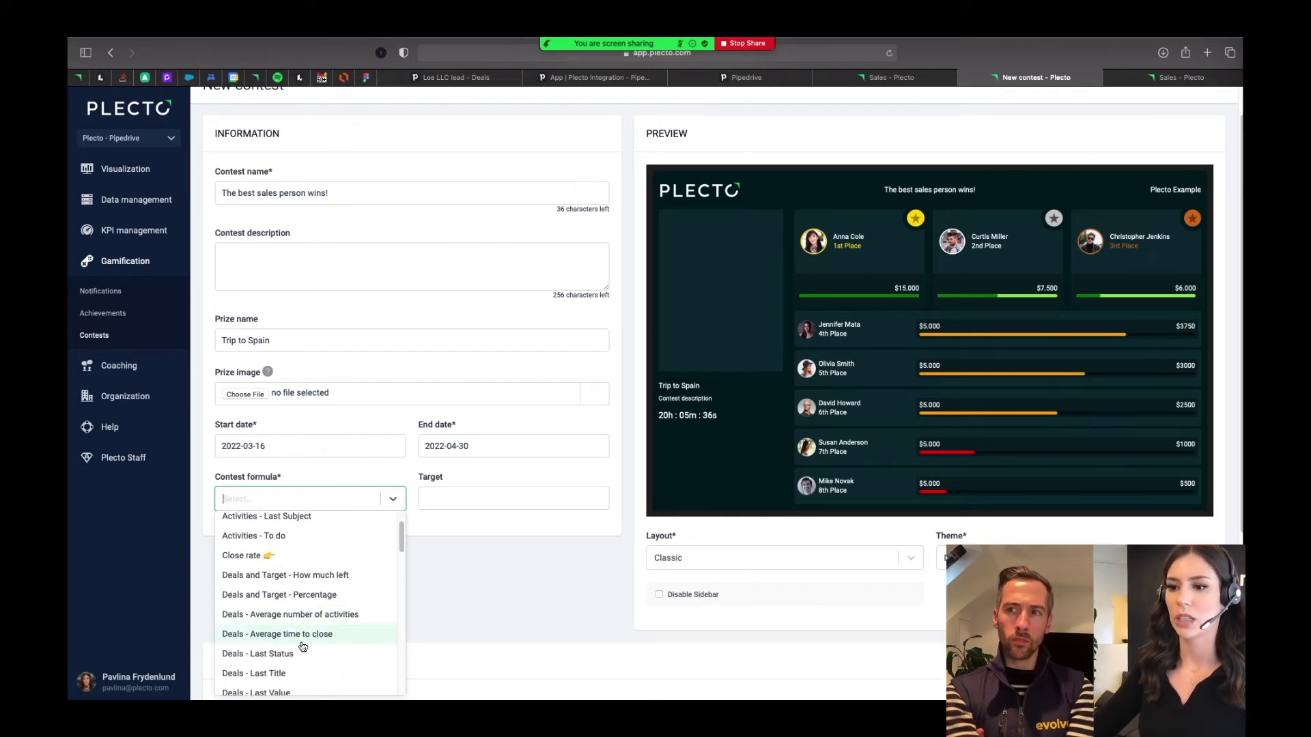
scroll(302, 648, up, 2)
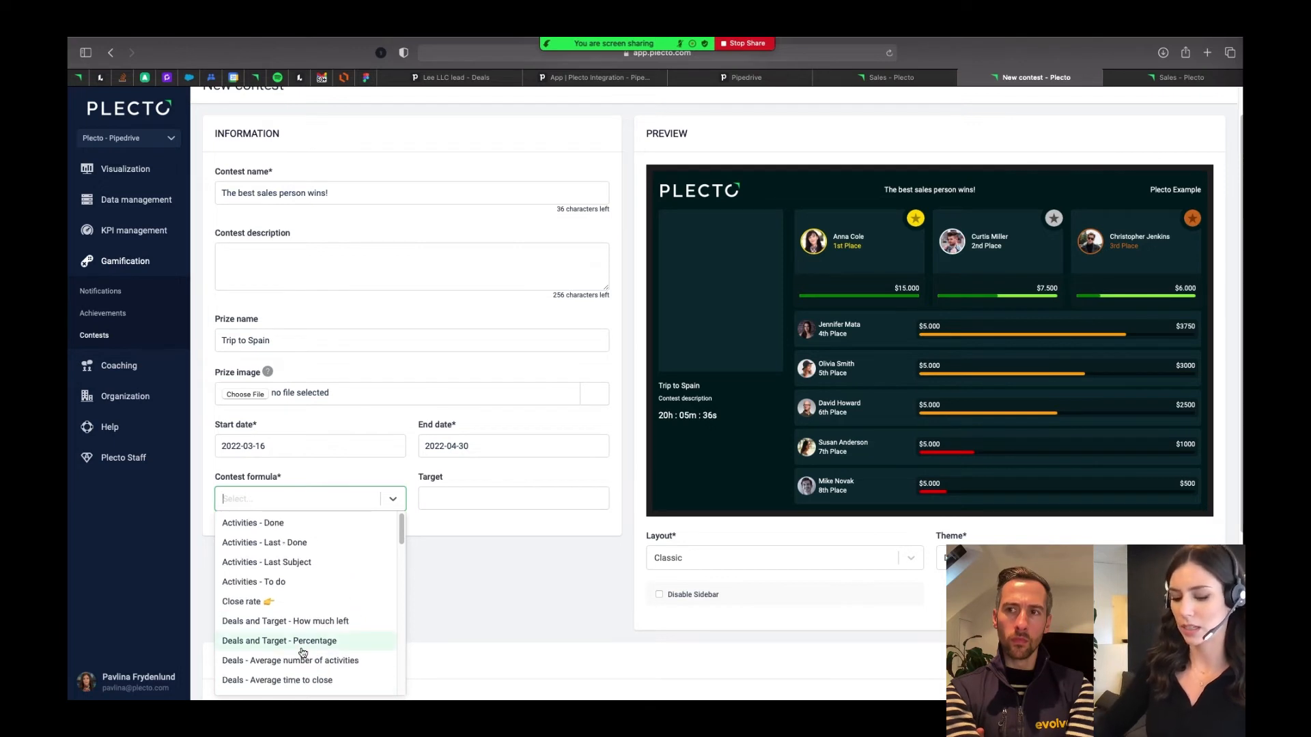
text(won)
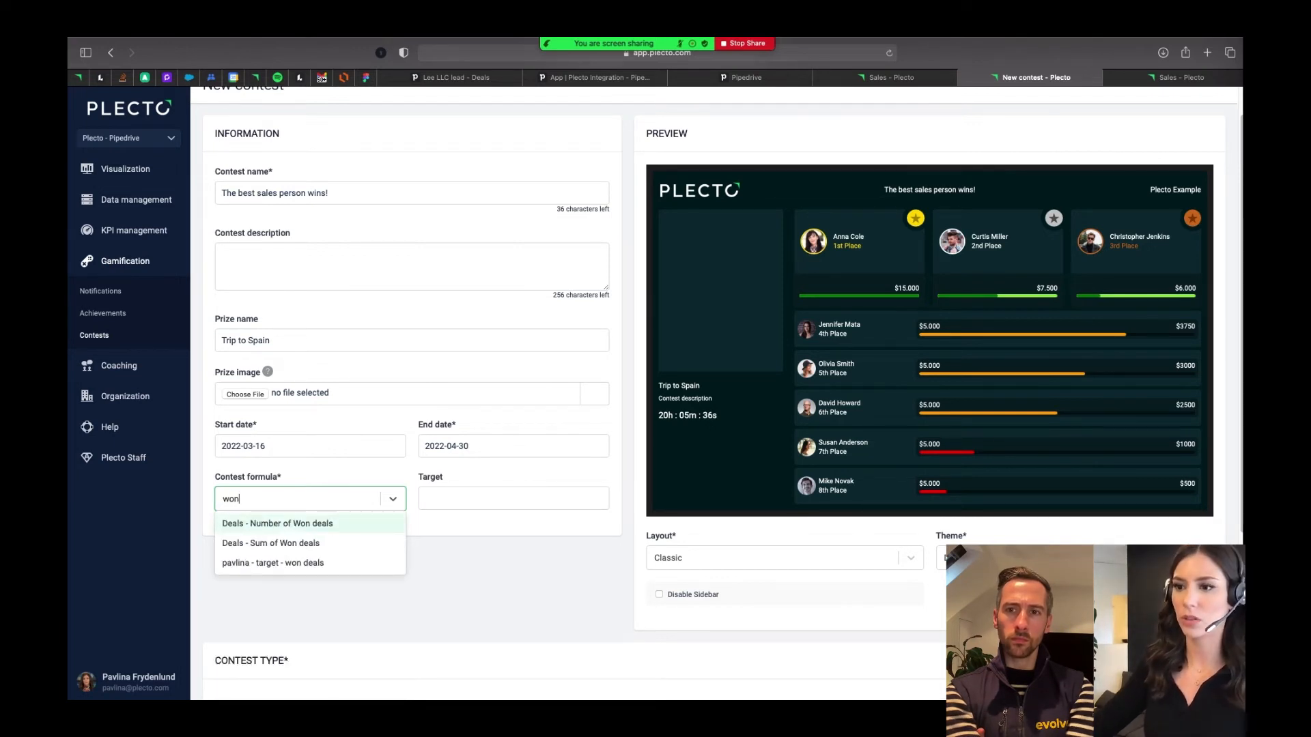
click(265, 524)
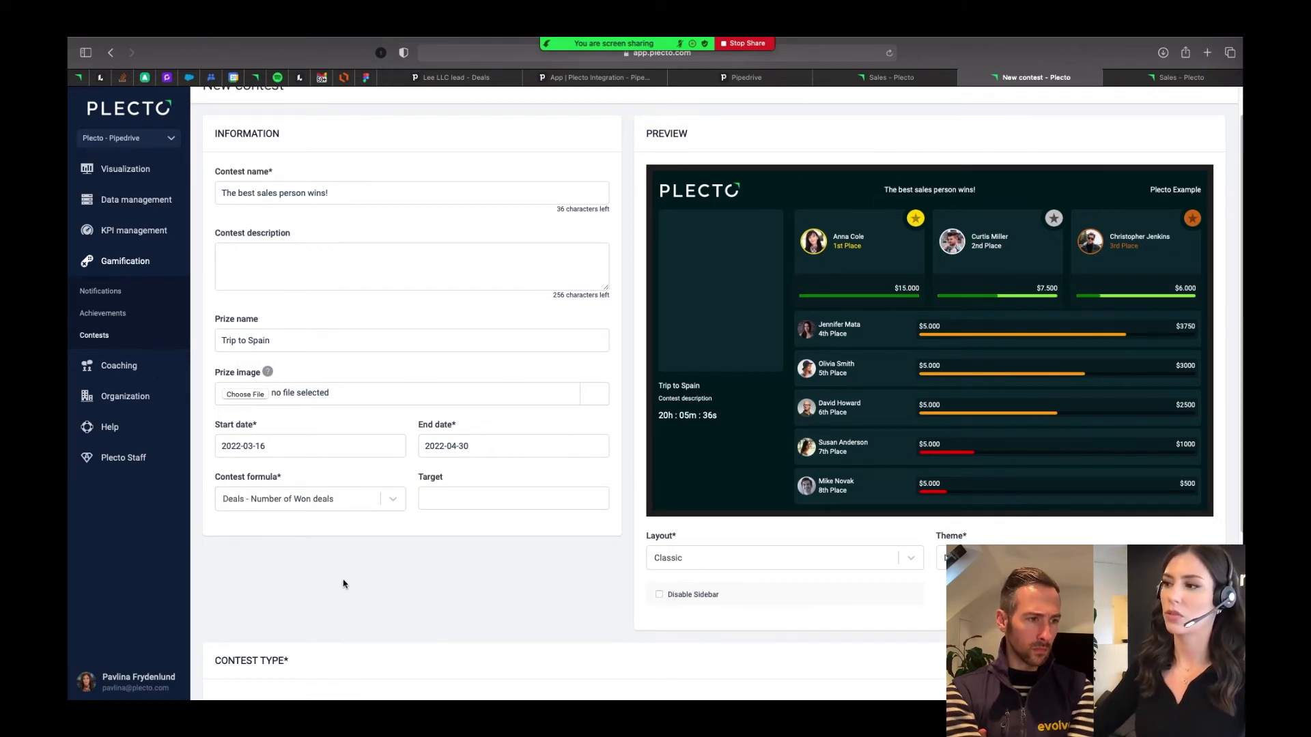
scroll(466, 635, down, 1)
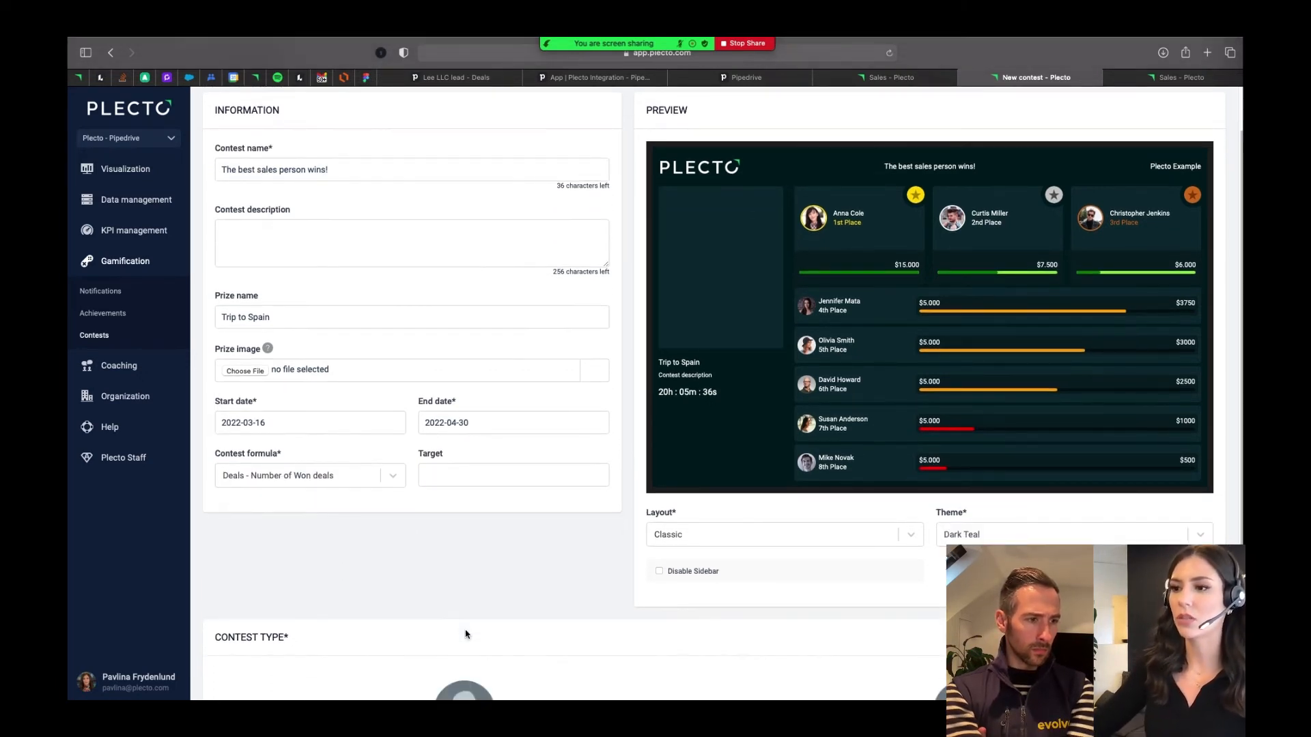
click(451, 476)
scroll(450, 478, down, 1)
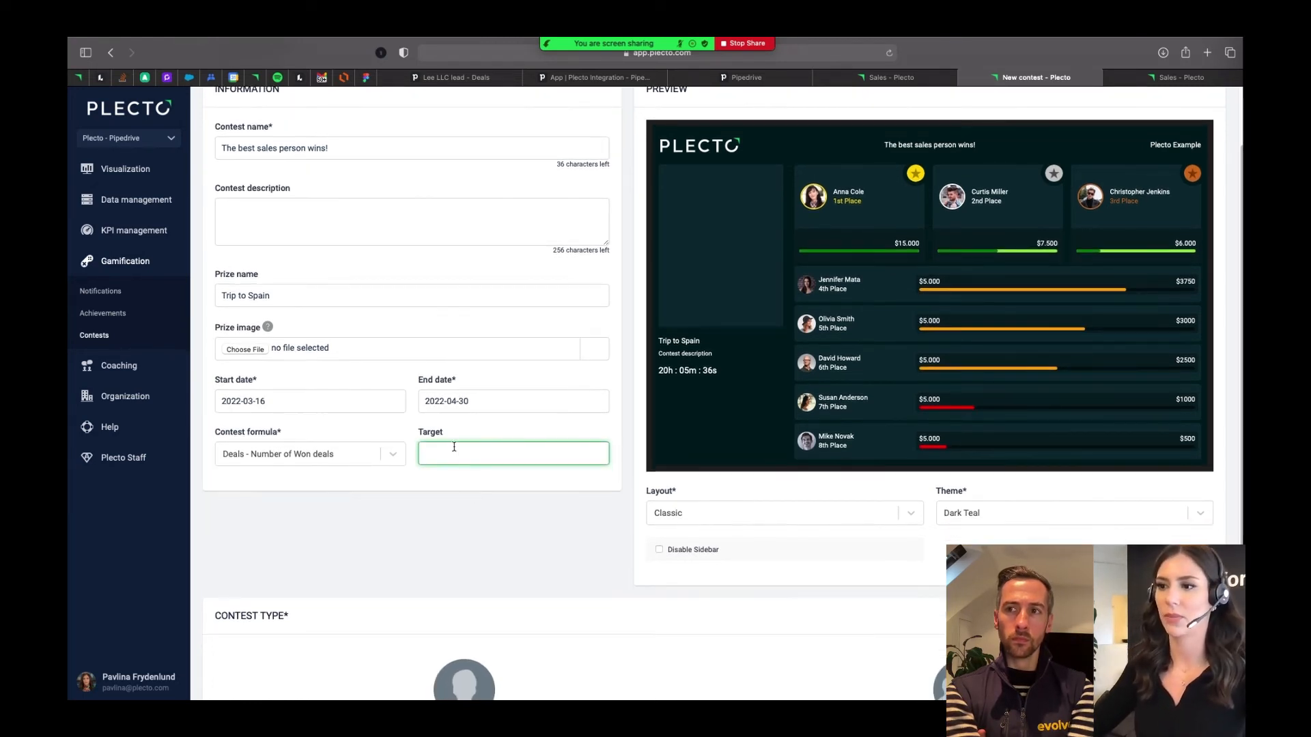
click(527, 529)
- Preview the contest in the Podium layout and set its layout to Leaderboard
scroll(517, 577, down, 2)
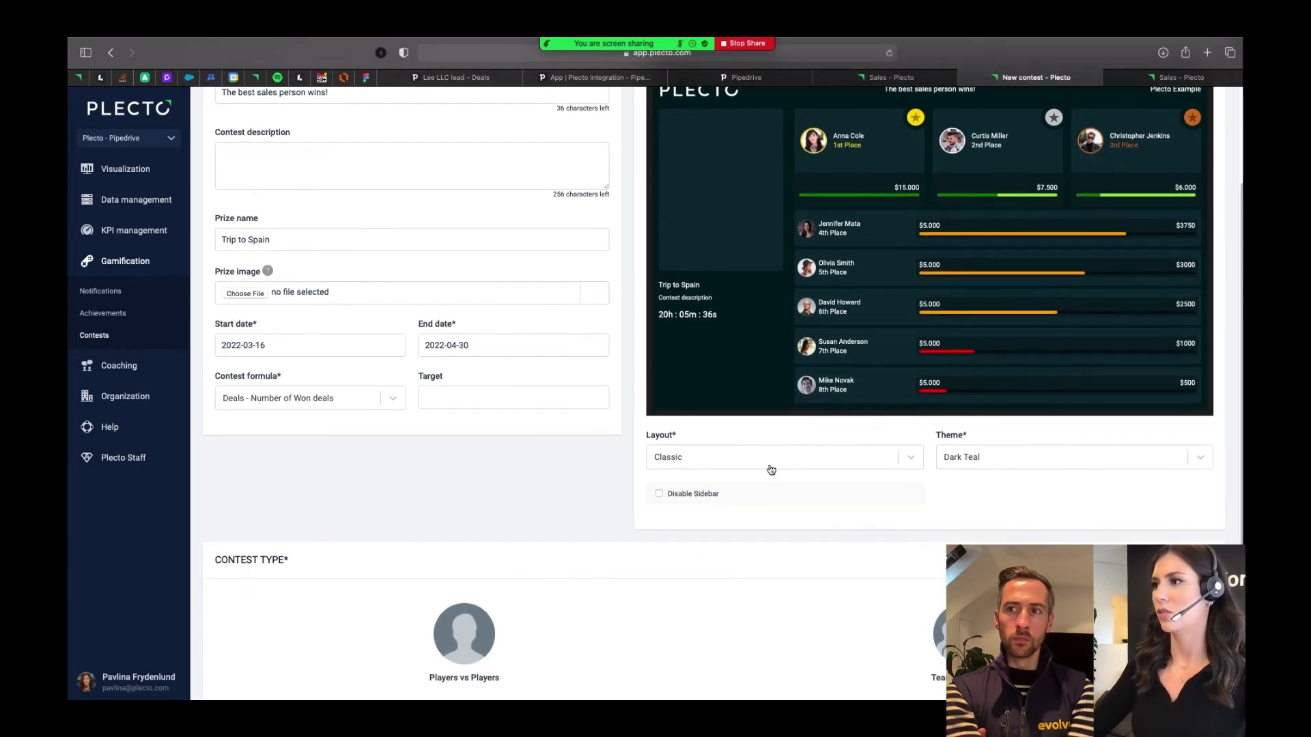
scroll(782, 504, up, 2)
click(781, 515)
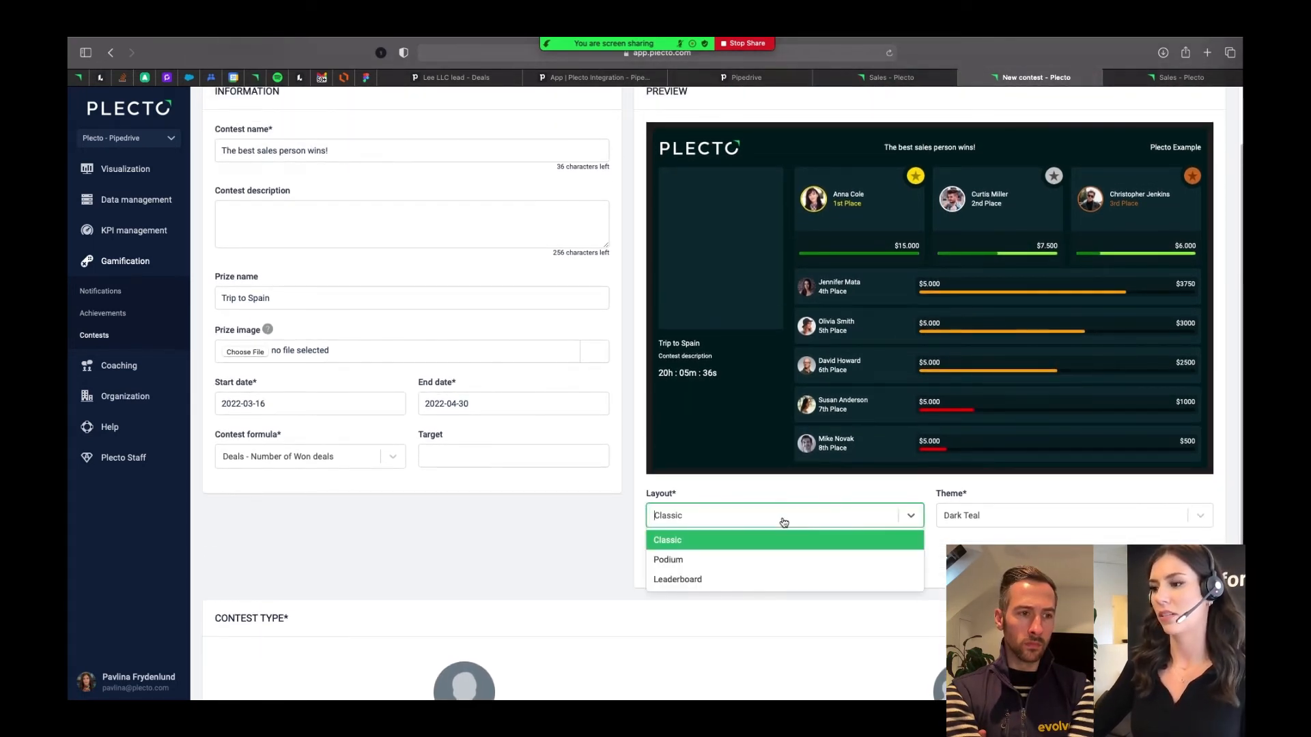
click(754, 556)
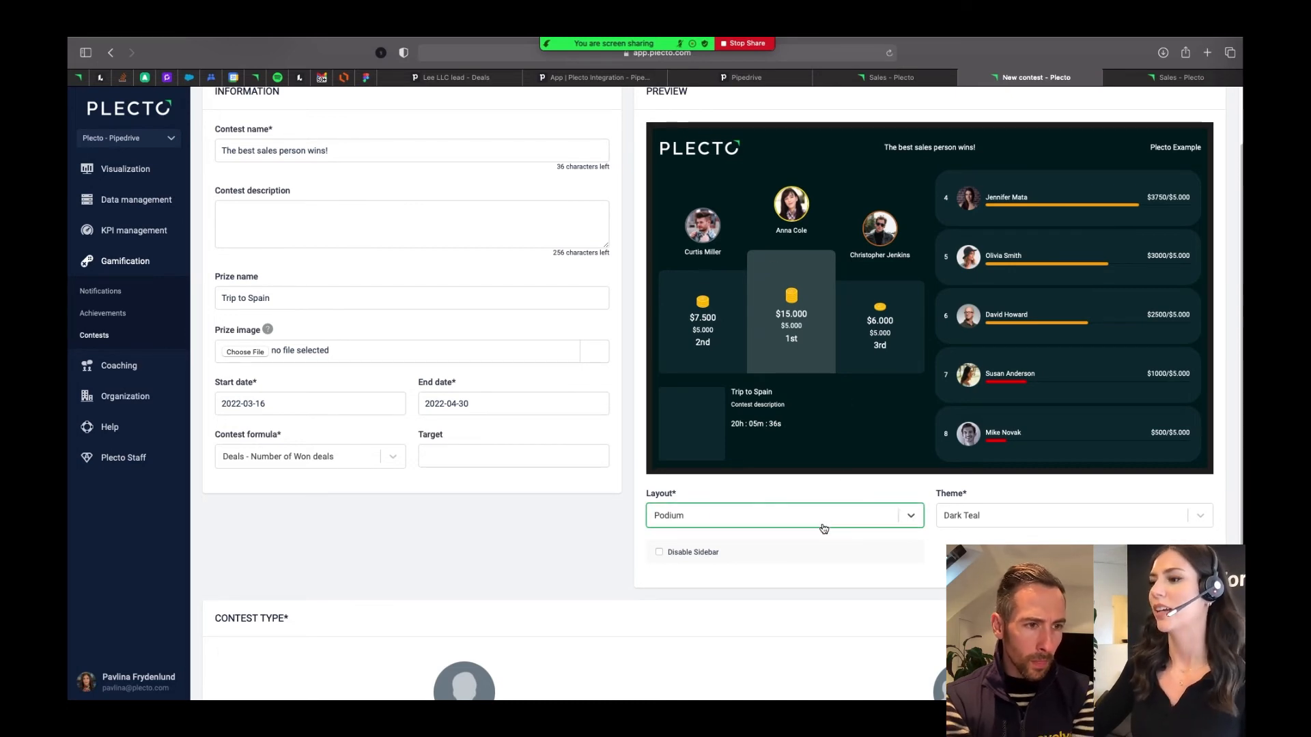
click(901, 515)
click(756, 581)
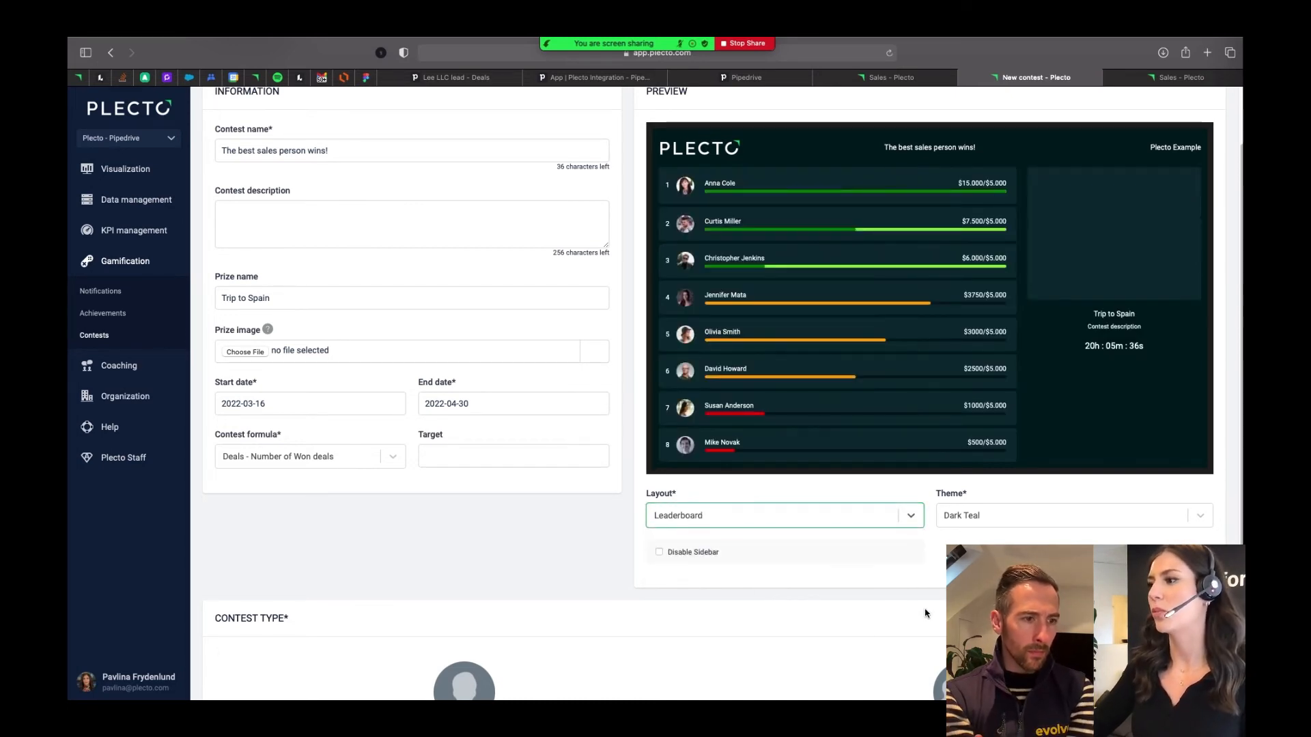
- Set the contest's theme to Dark Blue (default)
click(1020, 524)
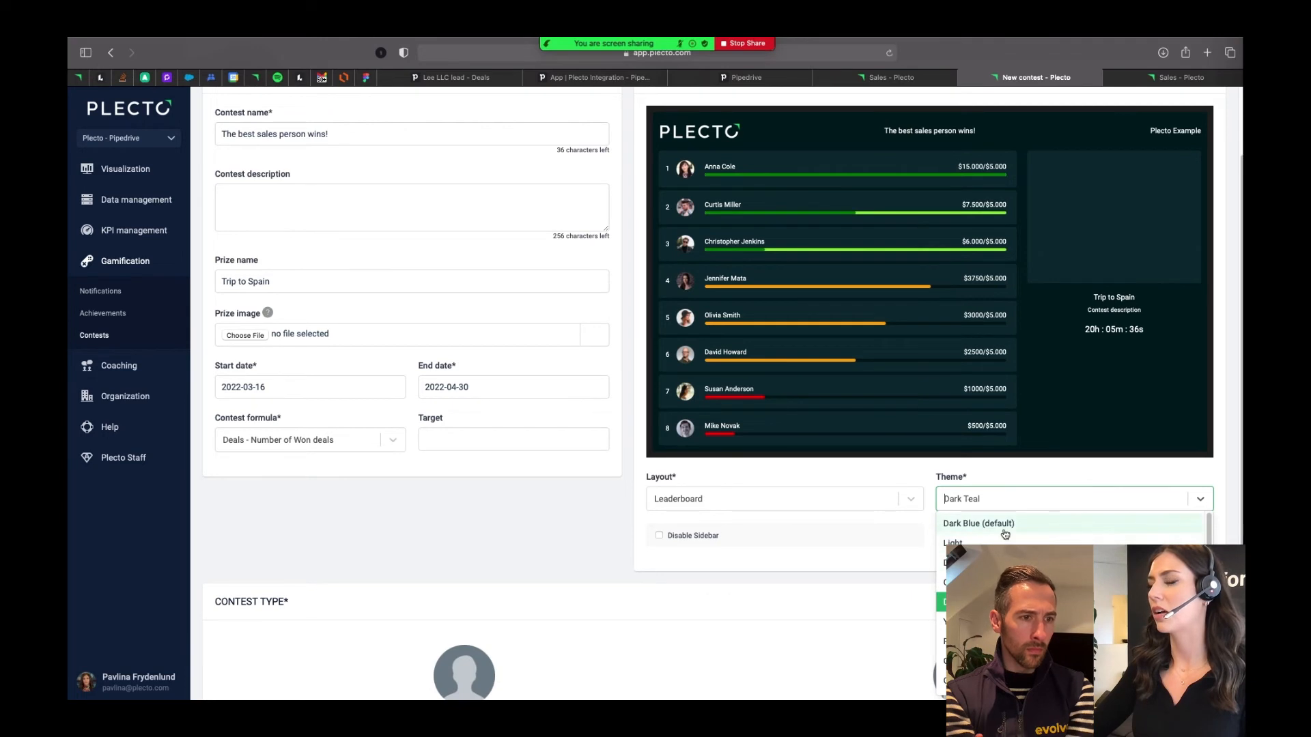
click(1005, 534)
click(1001, 509)
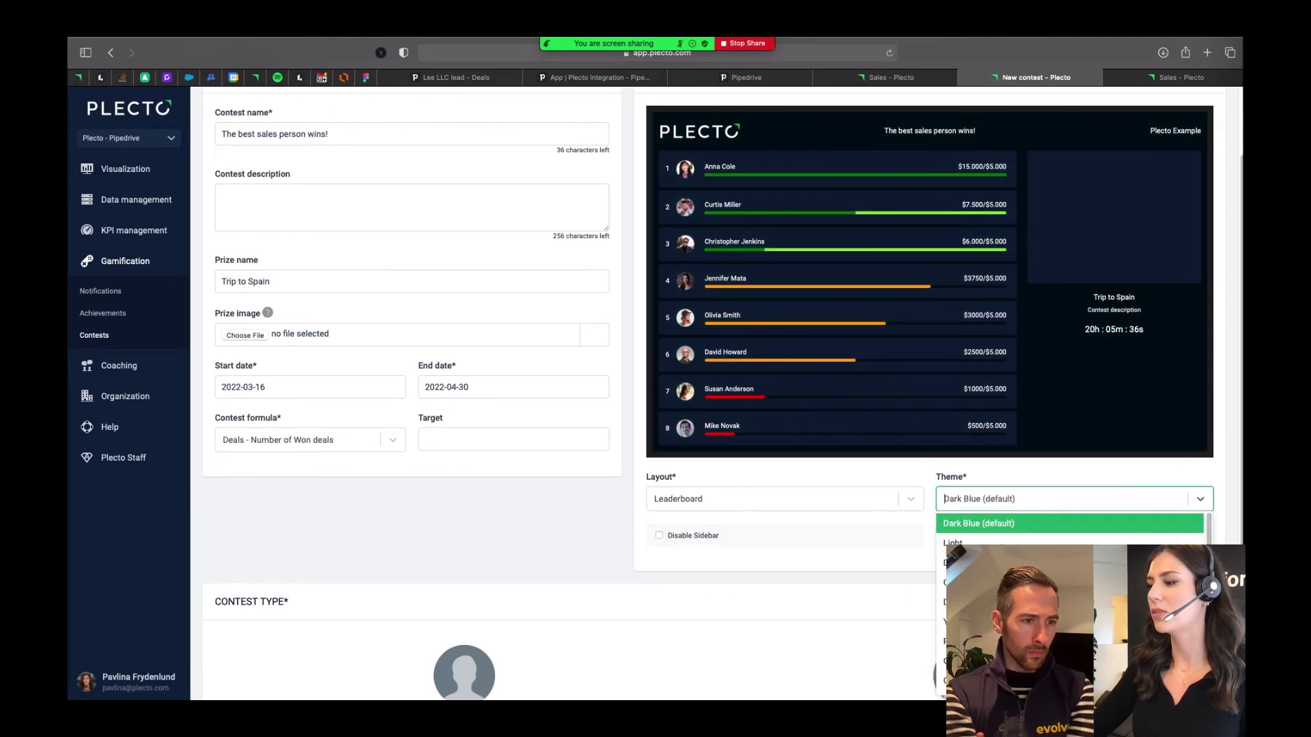
click(985, 522)
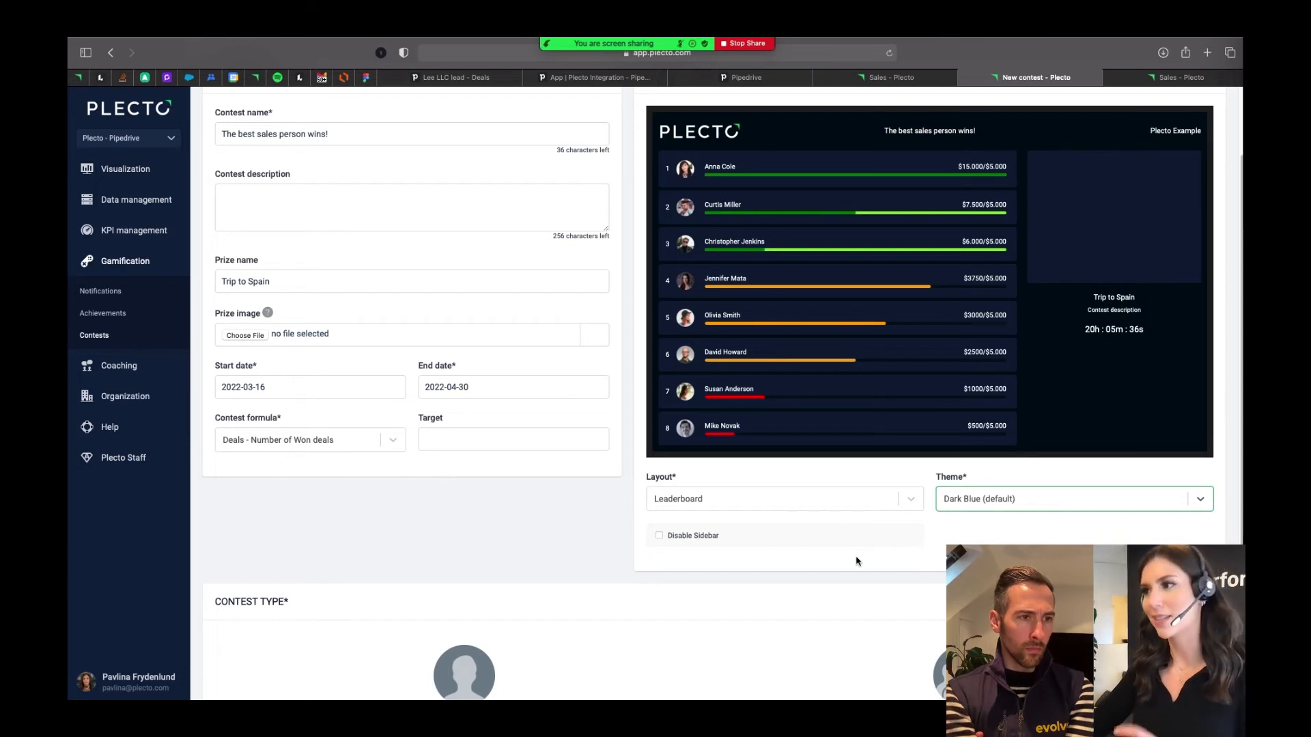
- Choose Players vs Players as the contest type
scroll(858, 561, up, 2)
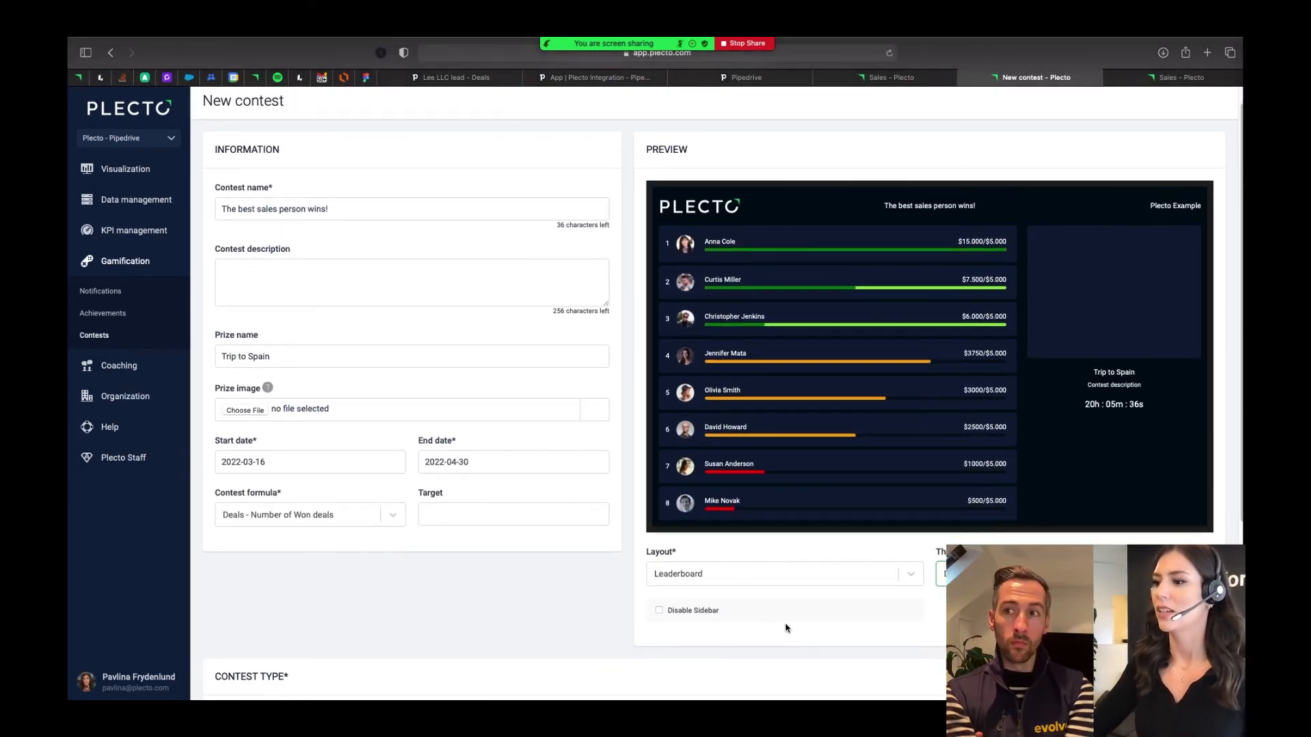
scroll(786, 625, down, 6)
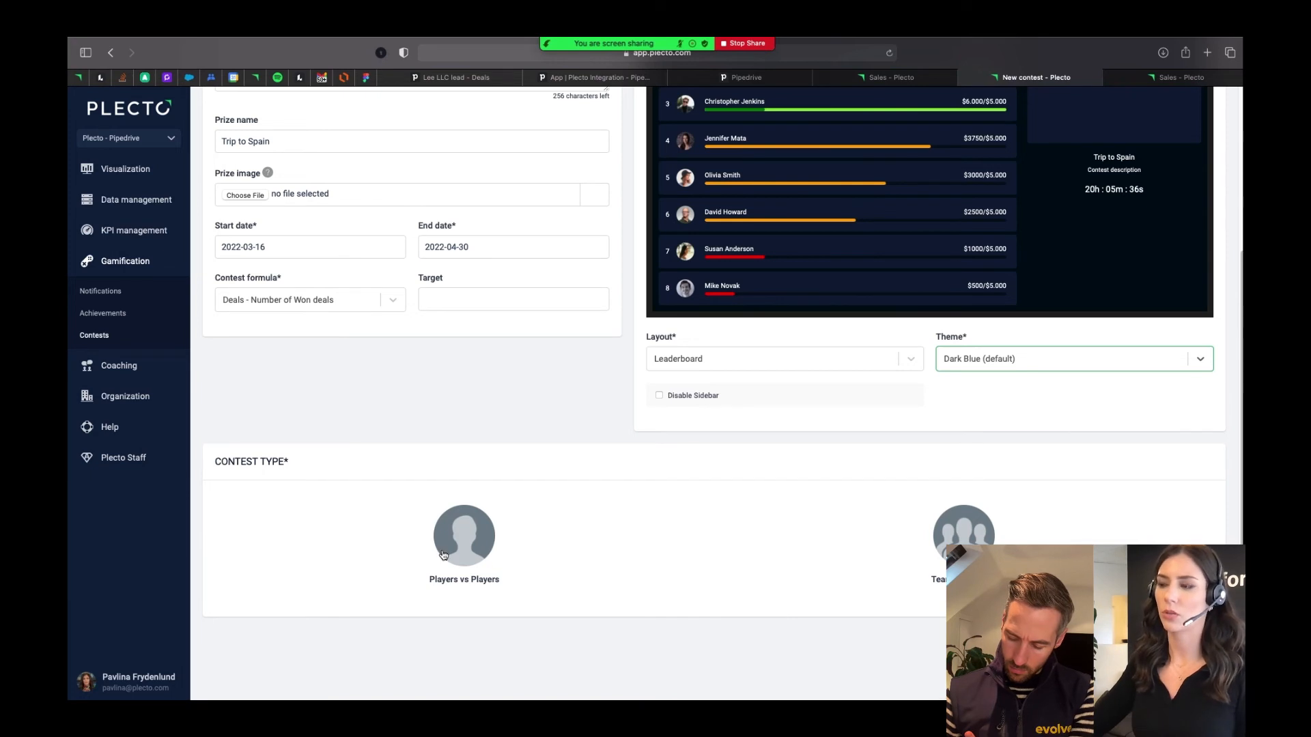
scroll(512, 581, up, 1)
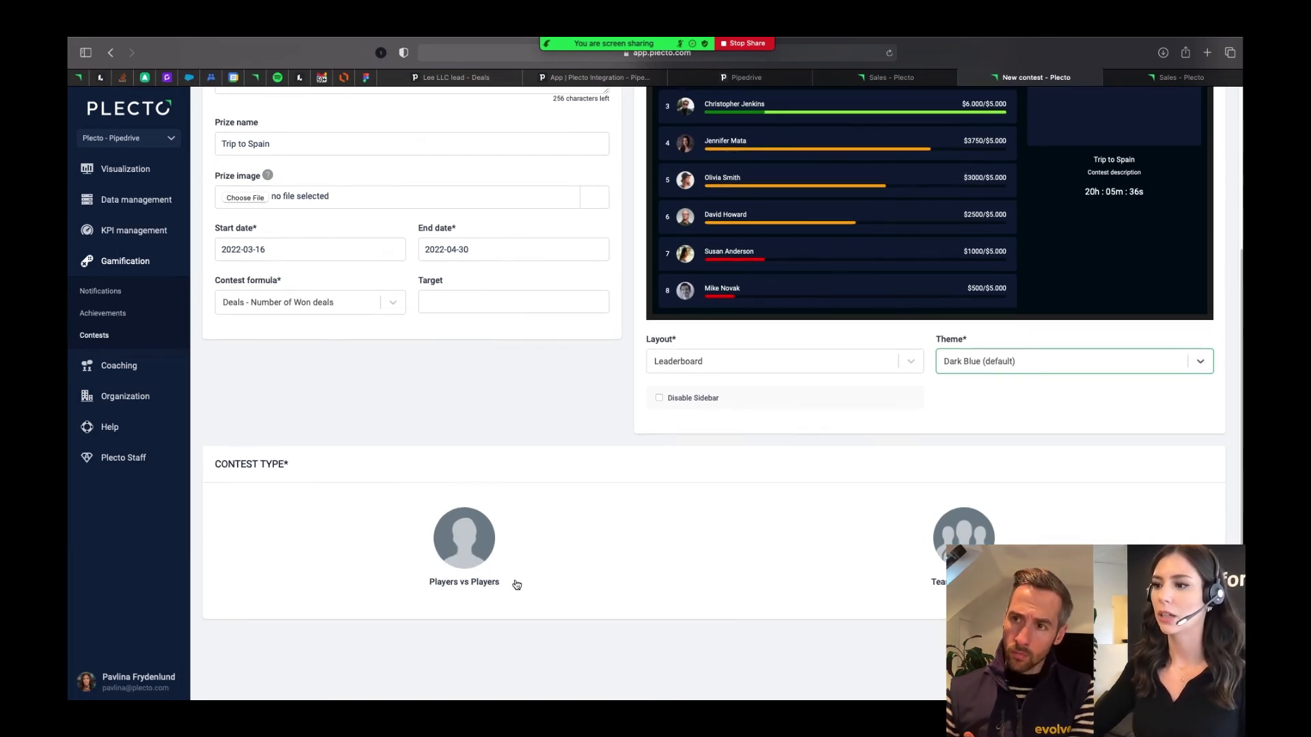
click(471, 562)
- Try adding one employee to the contest's contestants and remove that contestant again
click(260, 529)
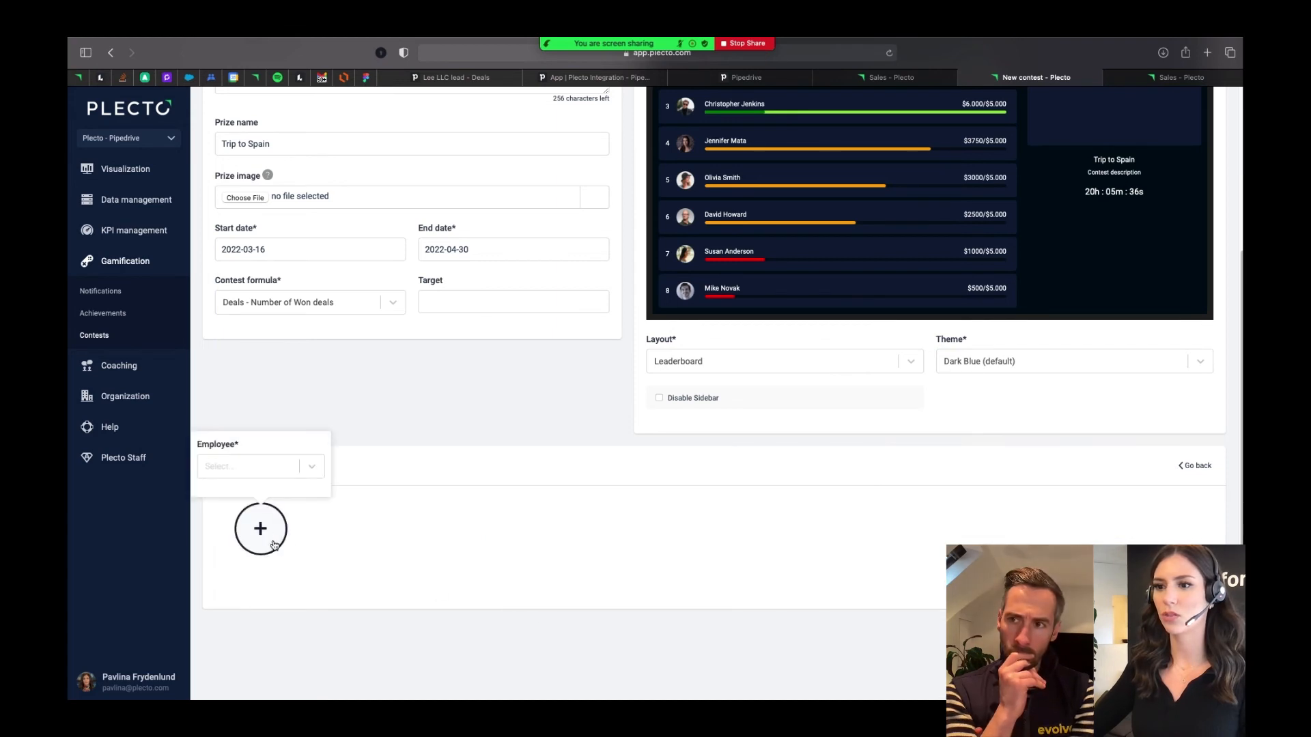
click(276, 474)
click(271, 499)
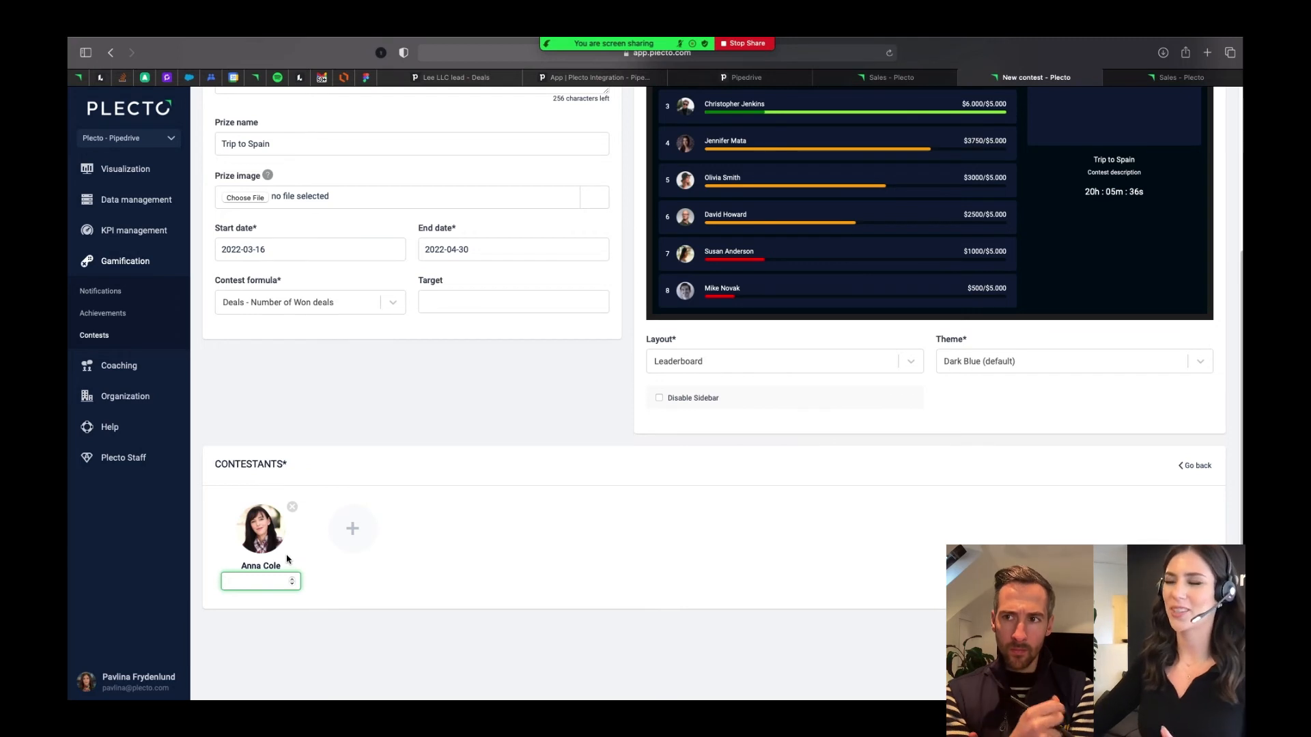
click(293, 509)
scroll(555, 518, up, 4)
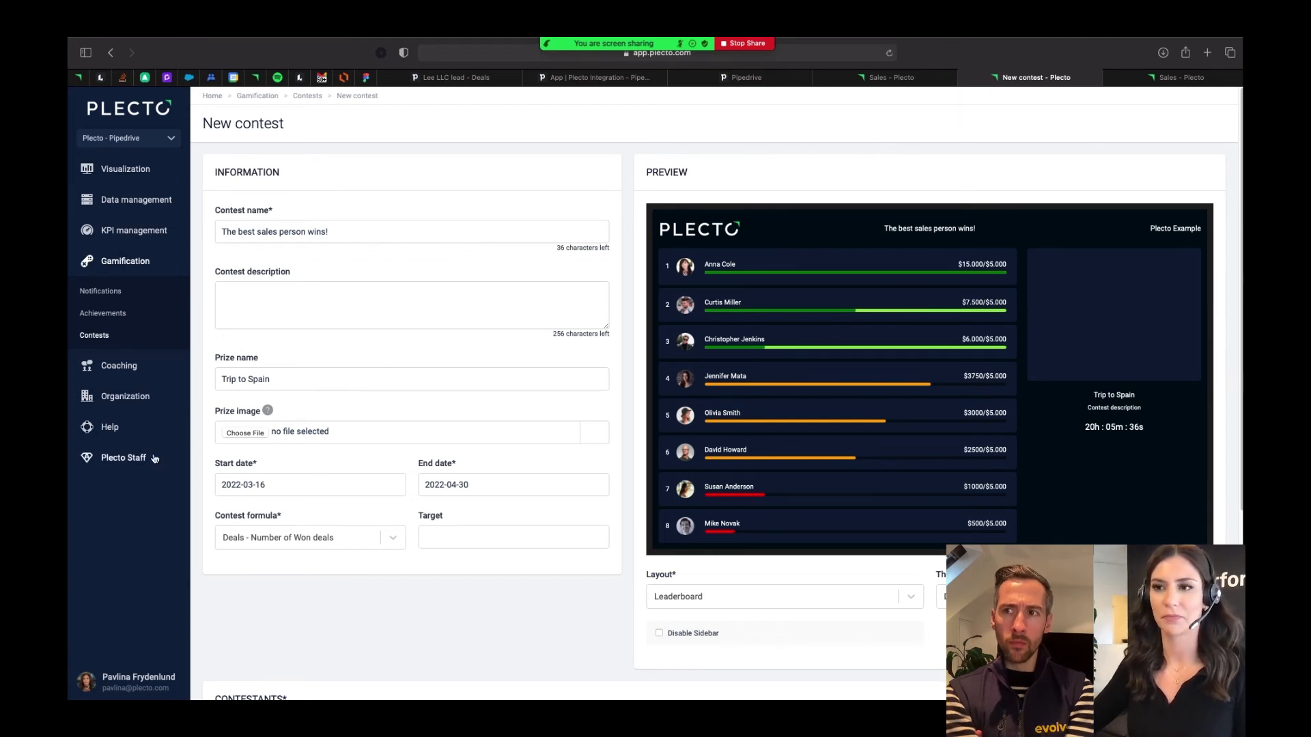
- Open the Daily Won Deal achievement from the gamification achievements to examine its category, icon and time period settings
click(103, 314)
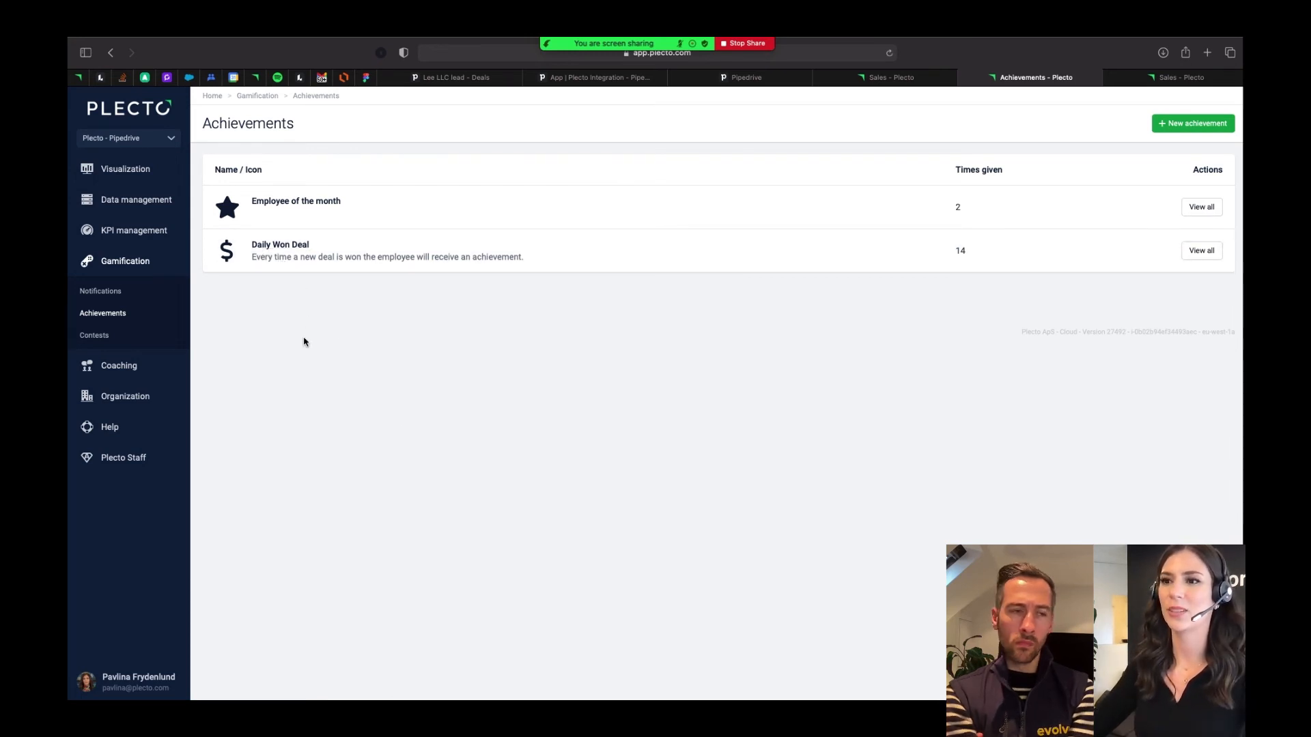
click(263, 247)
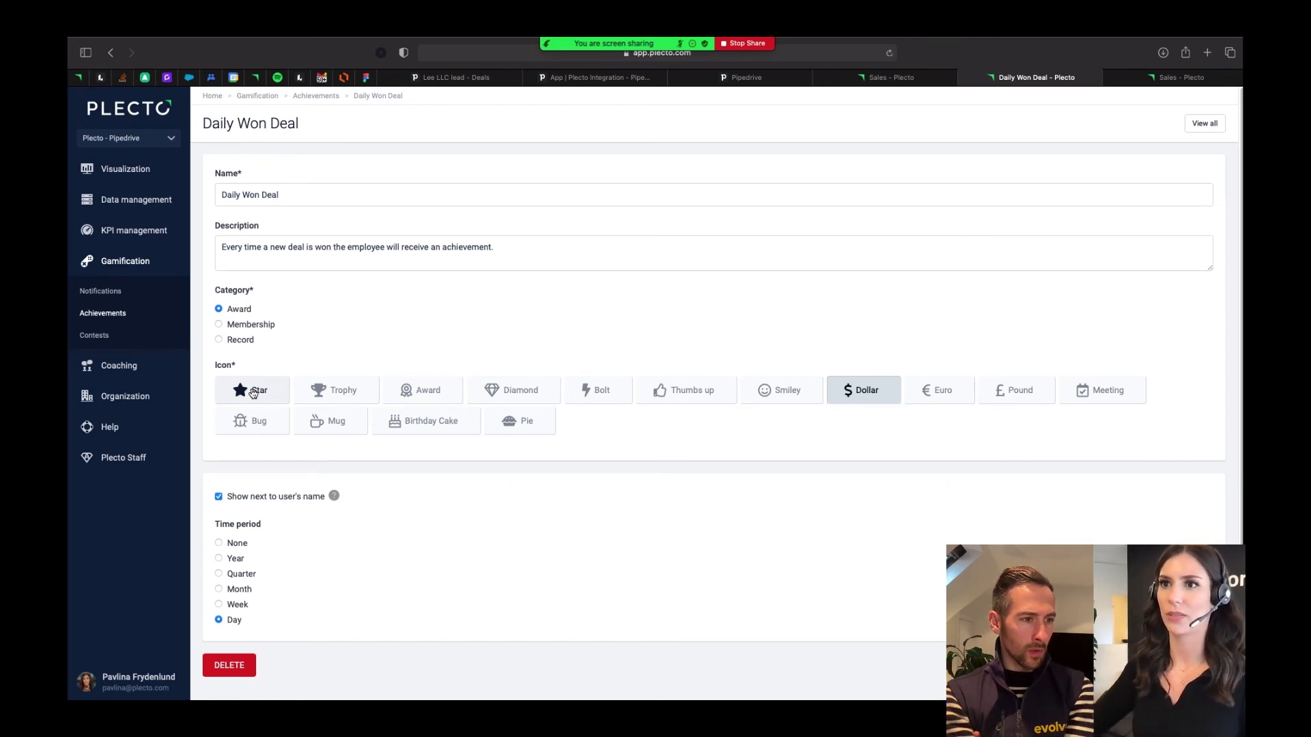
- Leave the achievement settings for the Visualization section
click(122, 168)
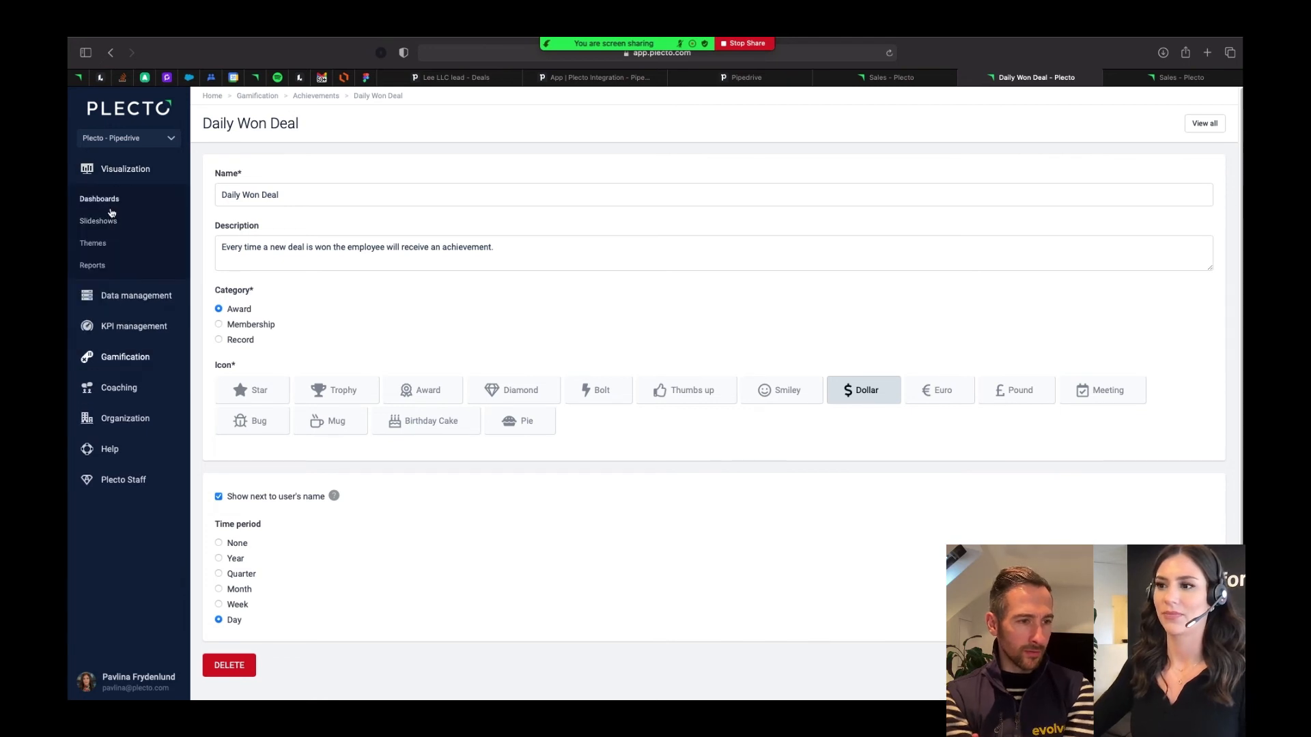